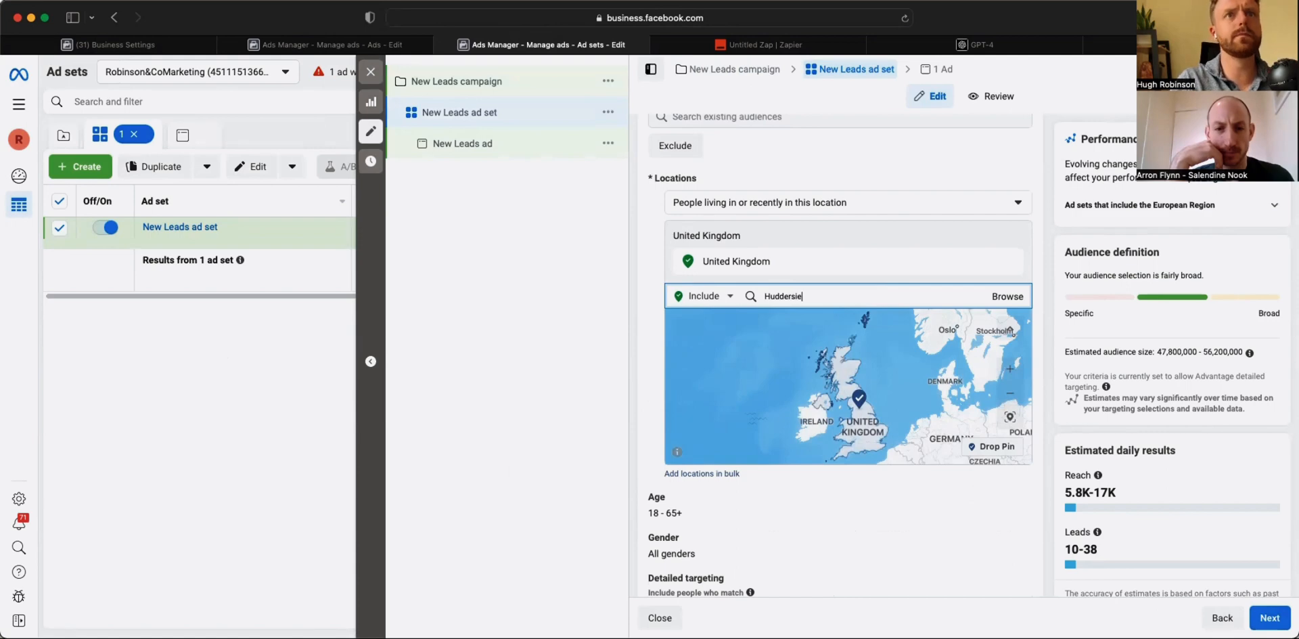
- Correct the location search to Huddersfield and include Huddersfield, England as the ad set's target city
key("BackSpace")
key("BackSpace")
key("BackSpace")
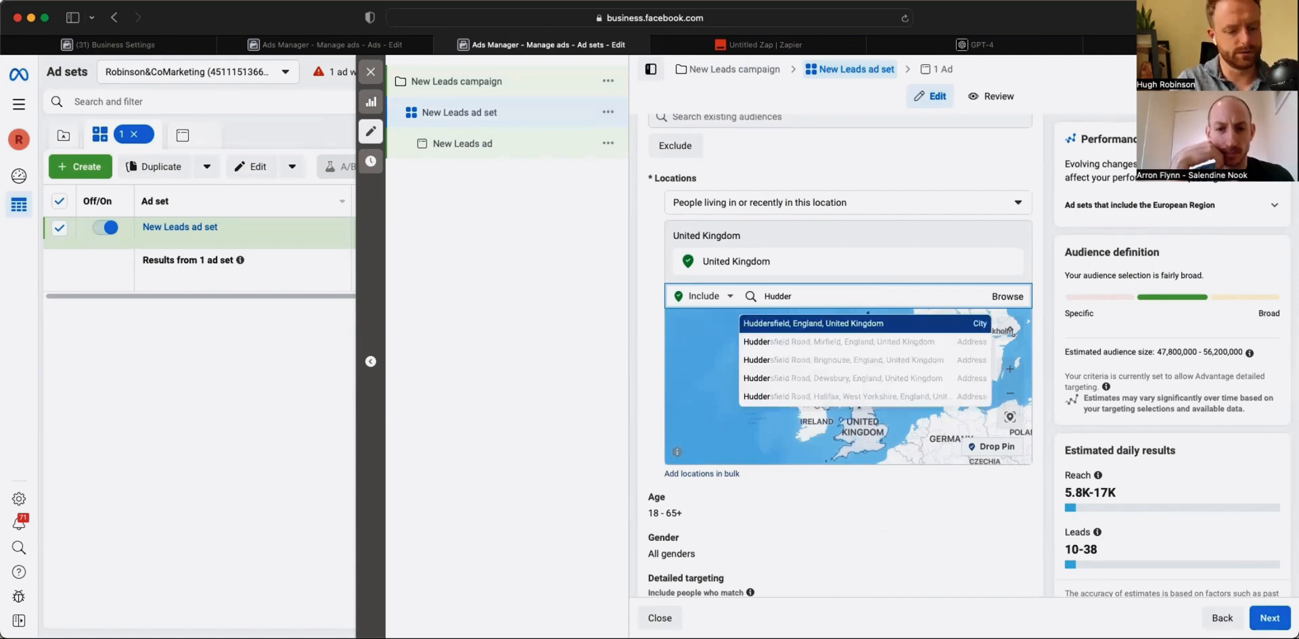
type("sfield")
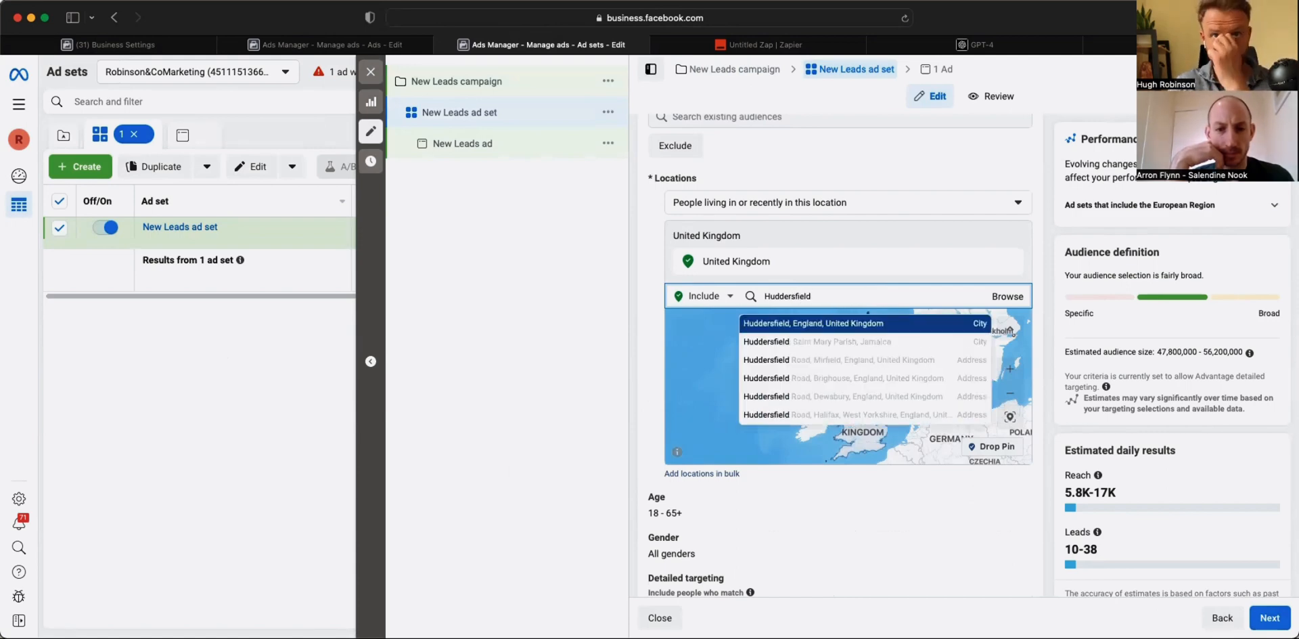
left_click(888, 324)
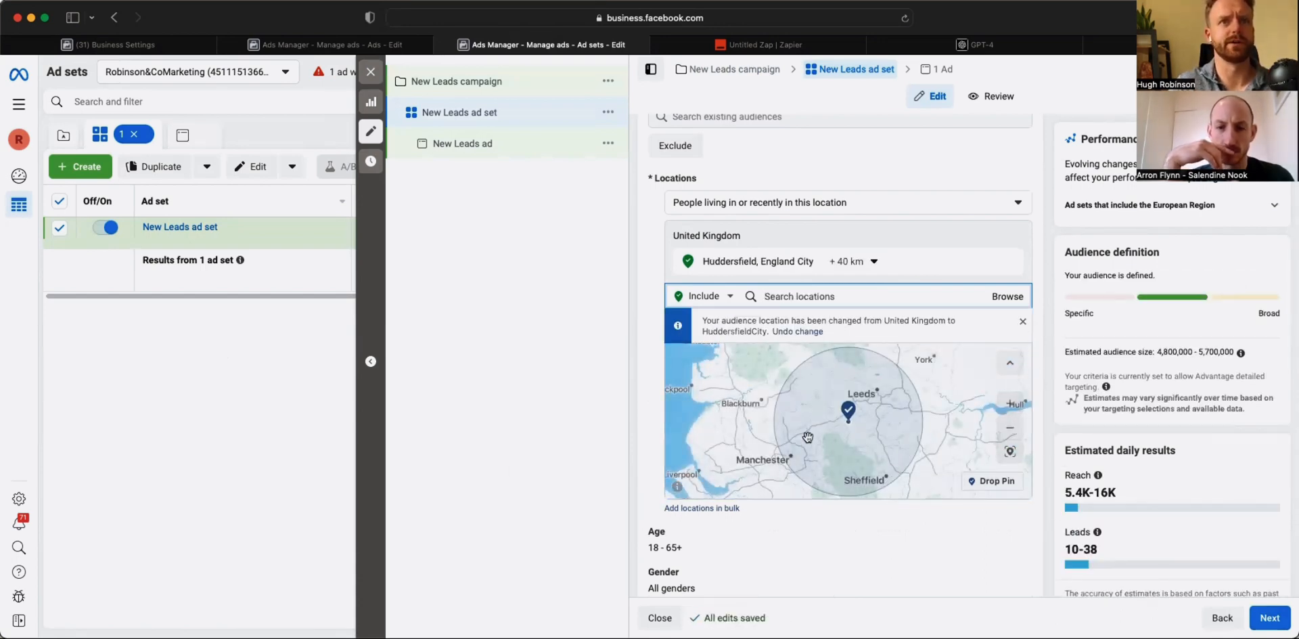
- Set the targeting radius around Huddersfield to 18 km and inspect its boundary towards Leeds on the map
left_click(871, 261)
left_click_drag(865, 348, 855, 349)
left_click(871, 261)
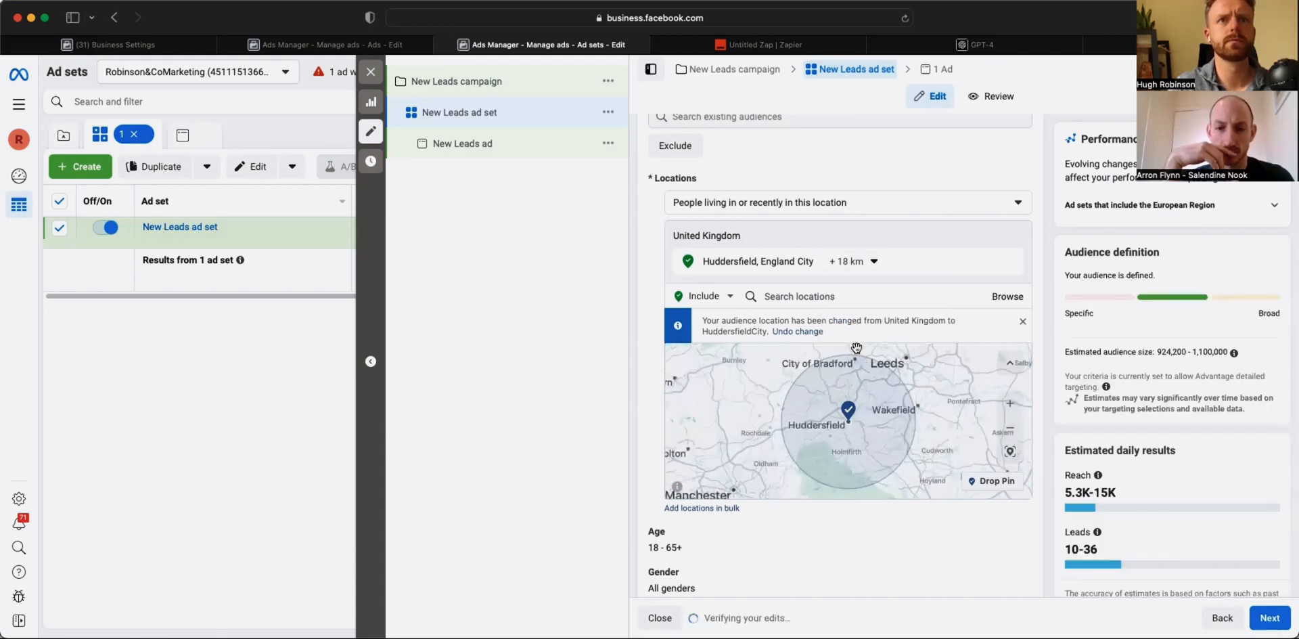
left_click_drag(937, 386, 924, 424)
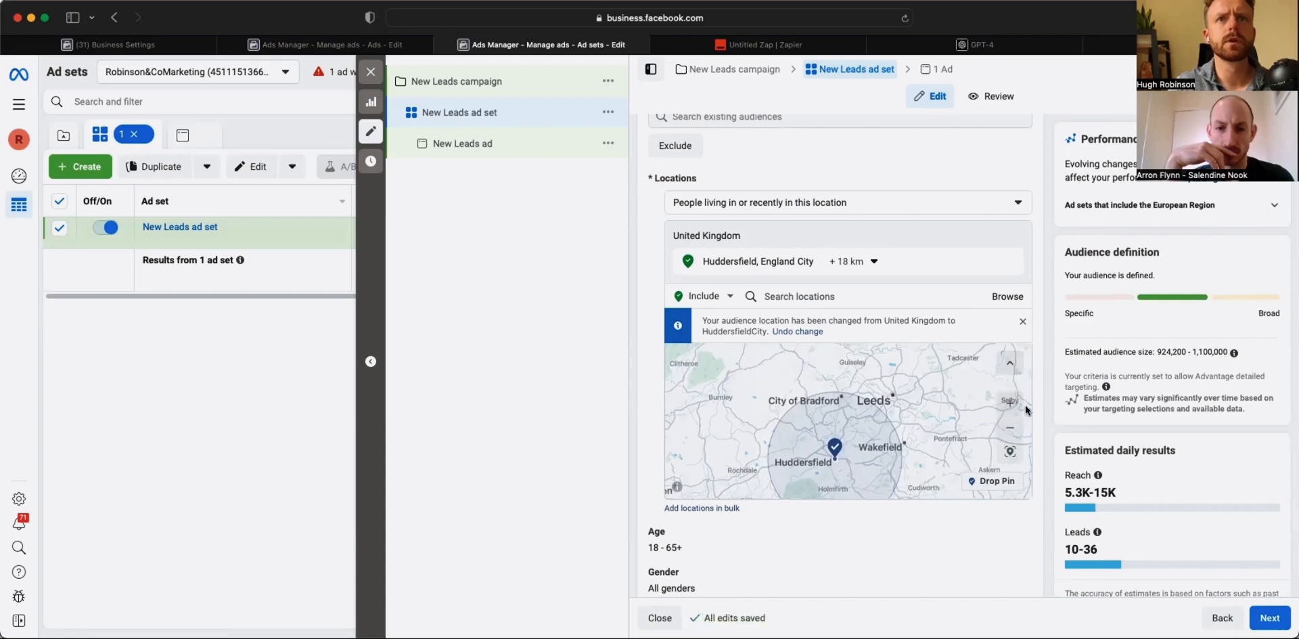
left_click(1010, 403)
left_click(1010, 402)
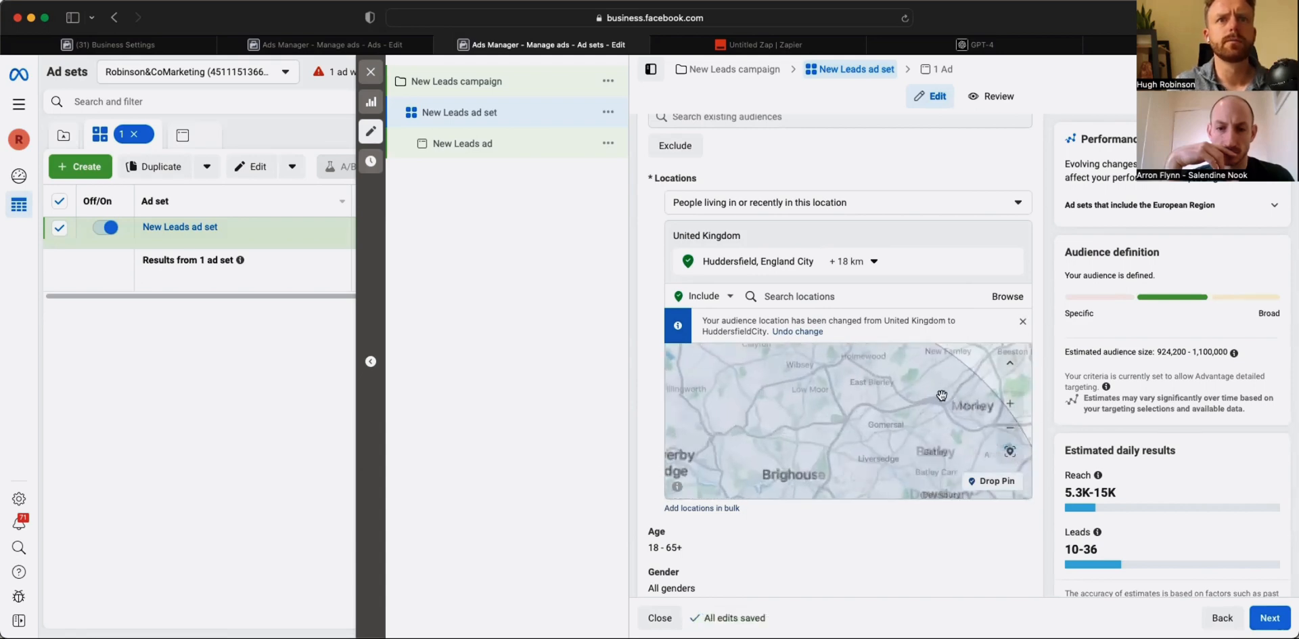
left_click_drag(948, 372, 832, 365)
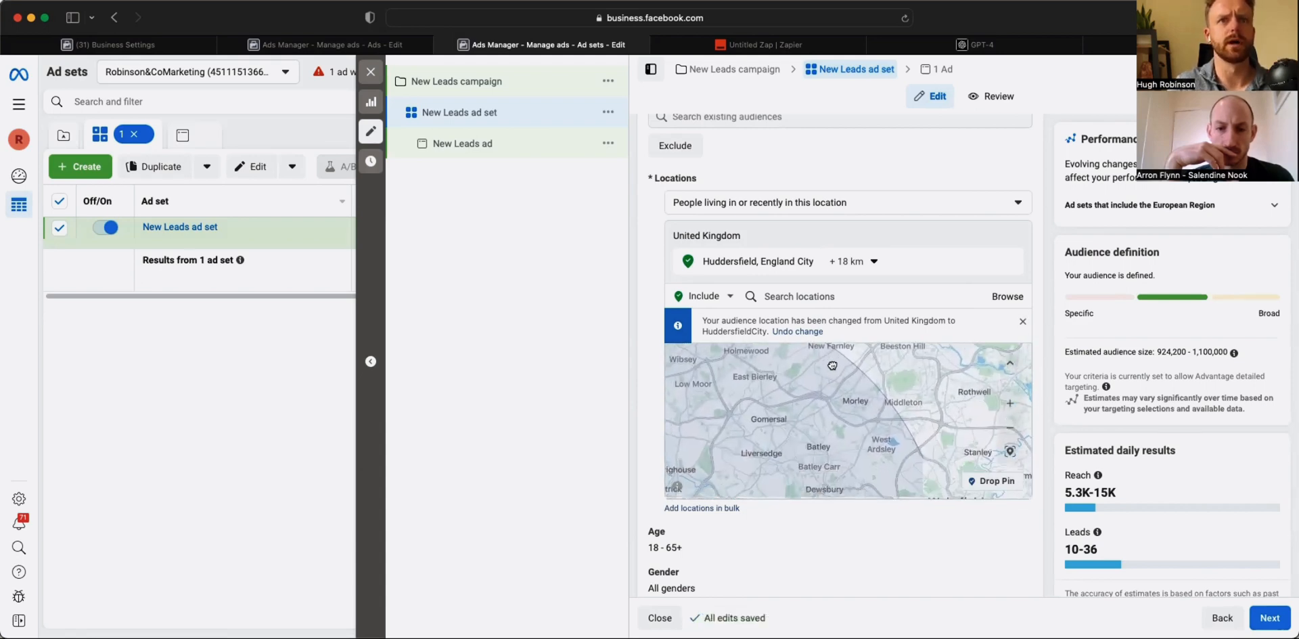
mouse_move(917, 366)
left_mouse_down()
mouse_move(917, 432)
mouse_move(935, 362)
left_mouse_up()
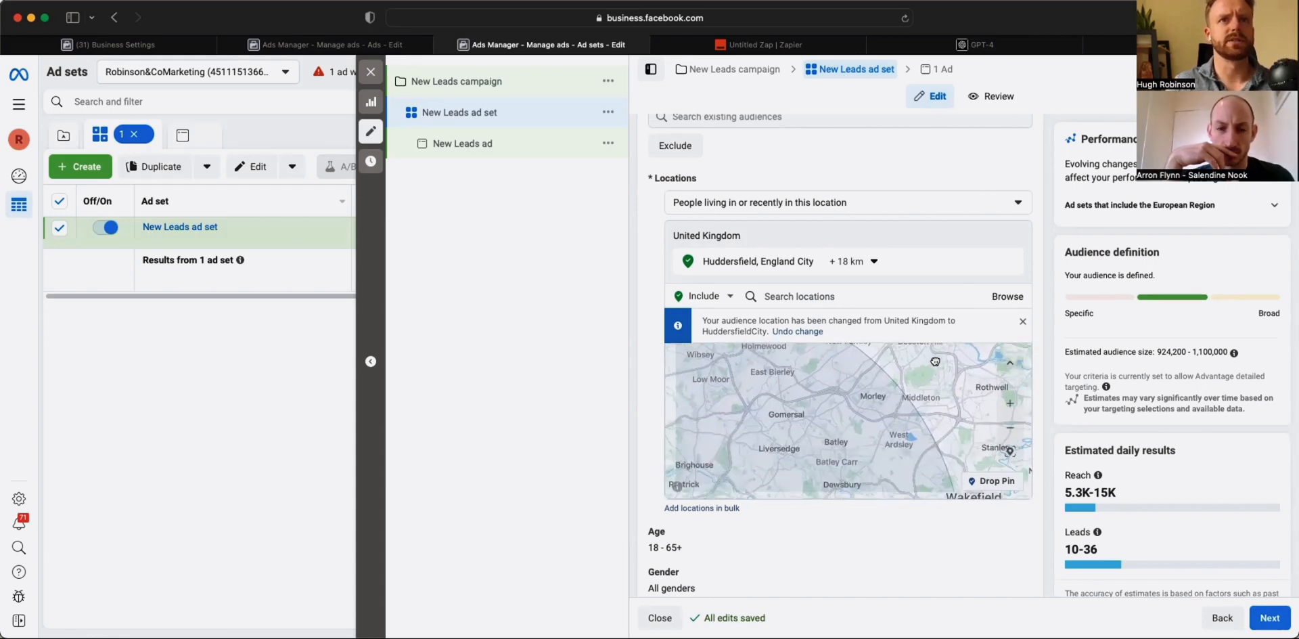
- Replace the Huddersfield location with Leeds, England, and set its targeting radius to 17 km
left_click(1009, 261)
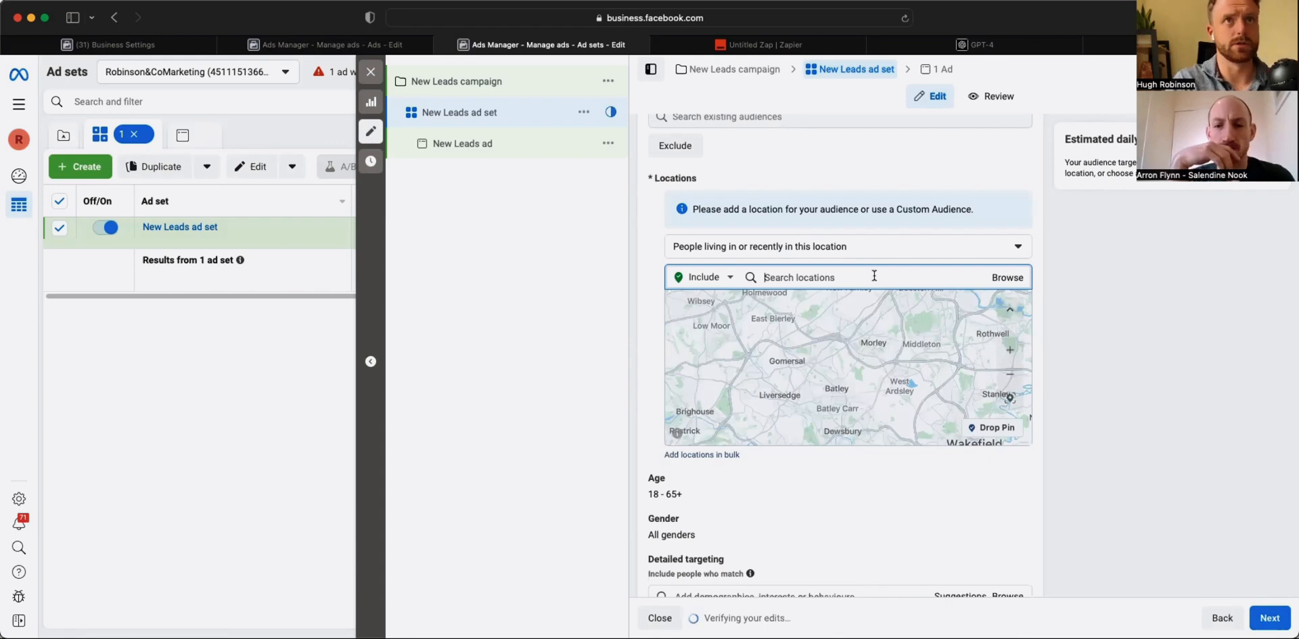
type("Leeds")
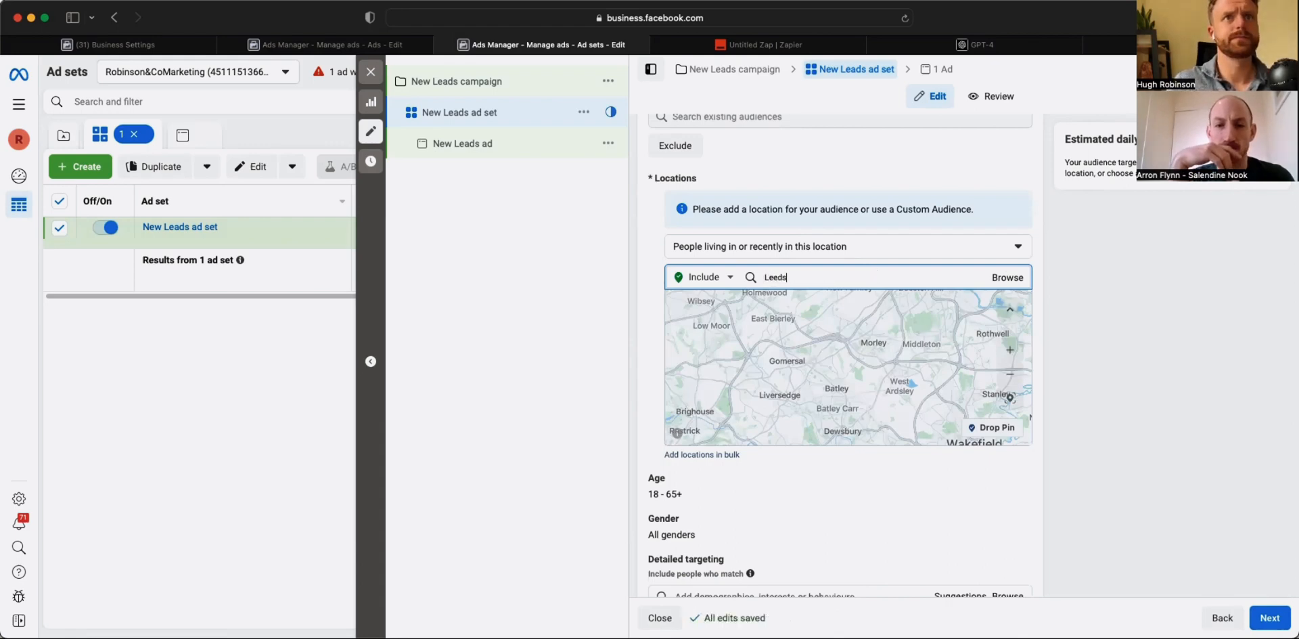
left_click(836, 305)
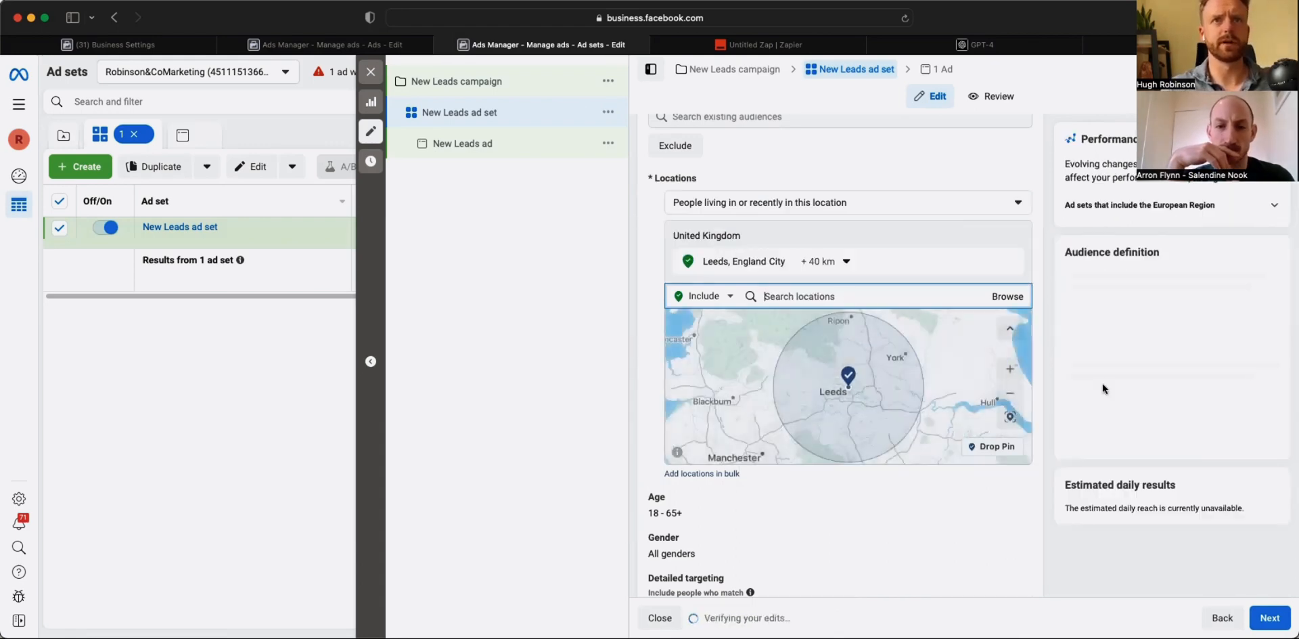
left_click(845, 261)
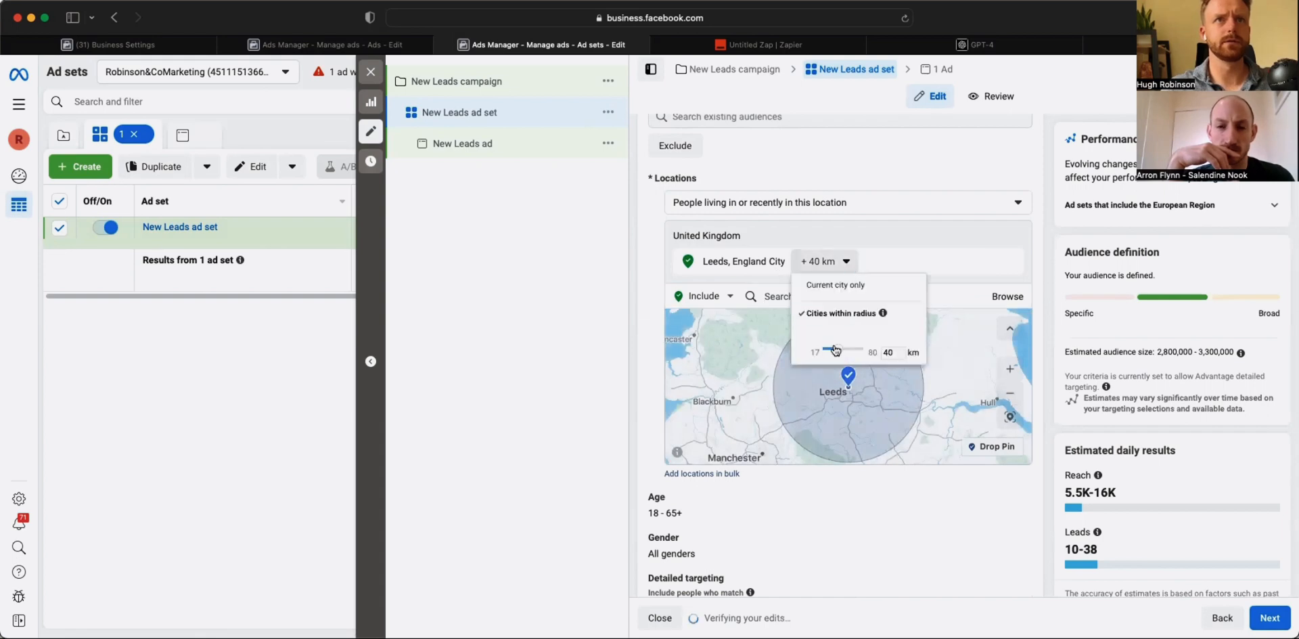
left_click_drag(836, 349, 800, 353)
left_click(815, 371)
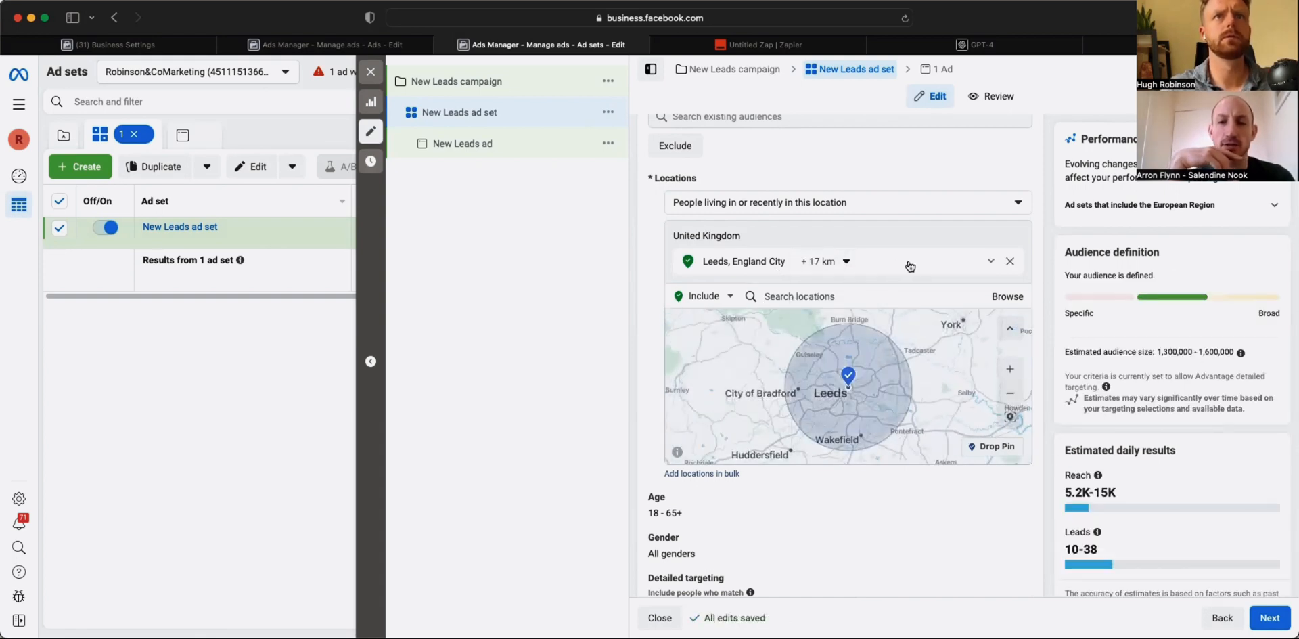
- Restrict the location targeting to "People living in this location"
left_click(991, 261)
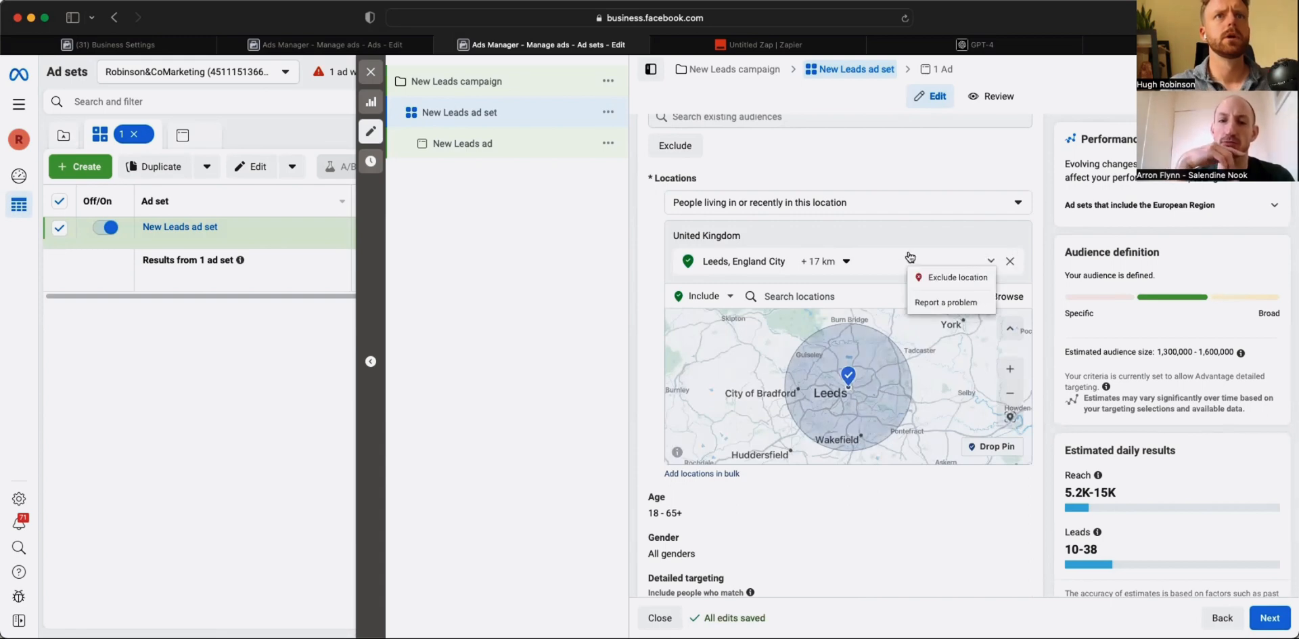
left_click(648, 251)
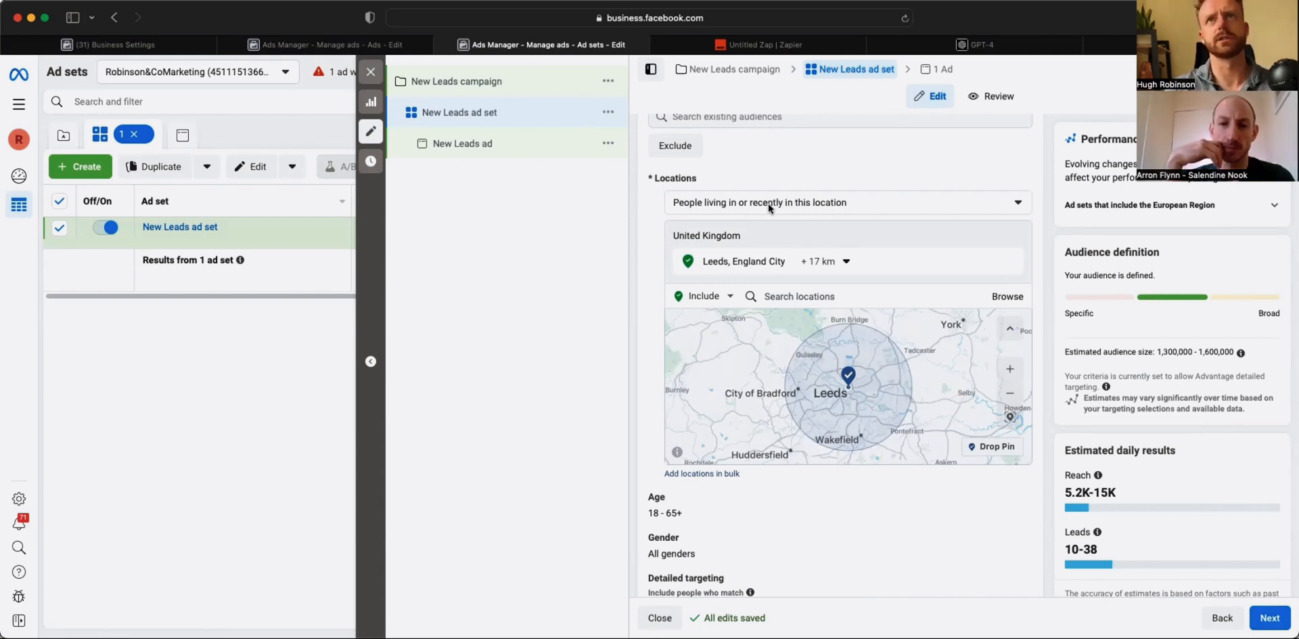
left_click(826, 203)
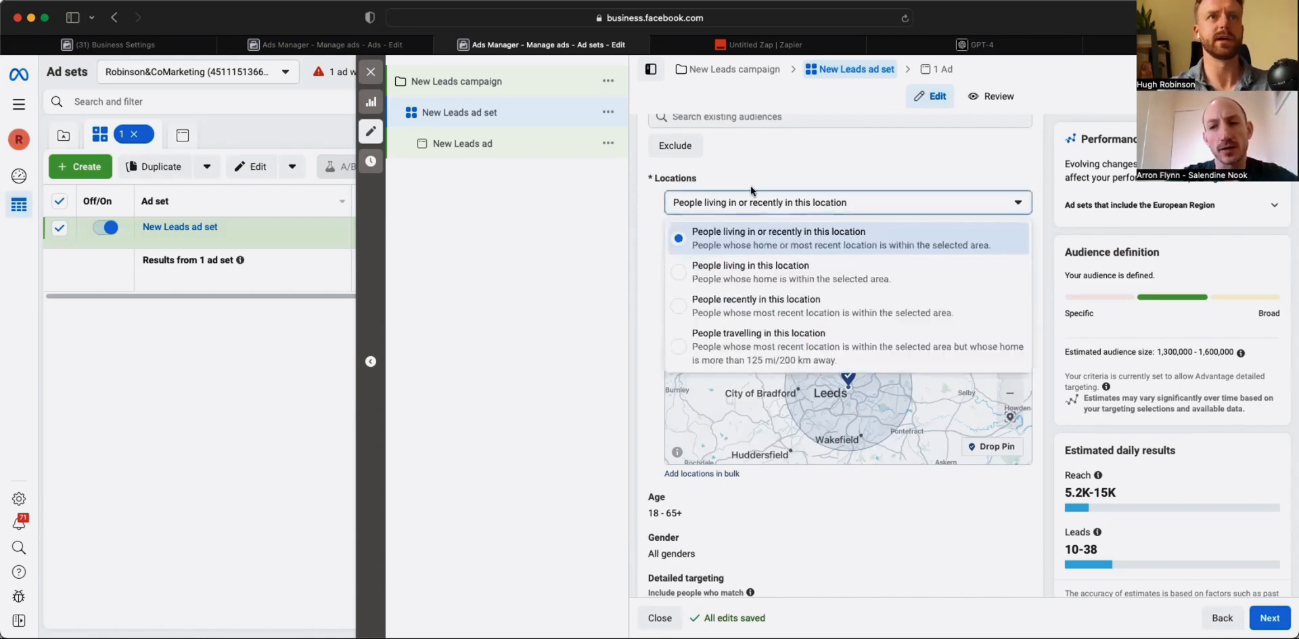
left_click(719, 274)
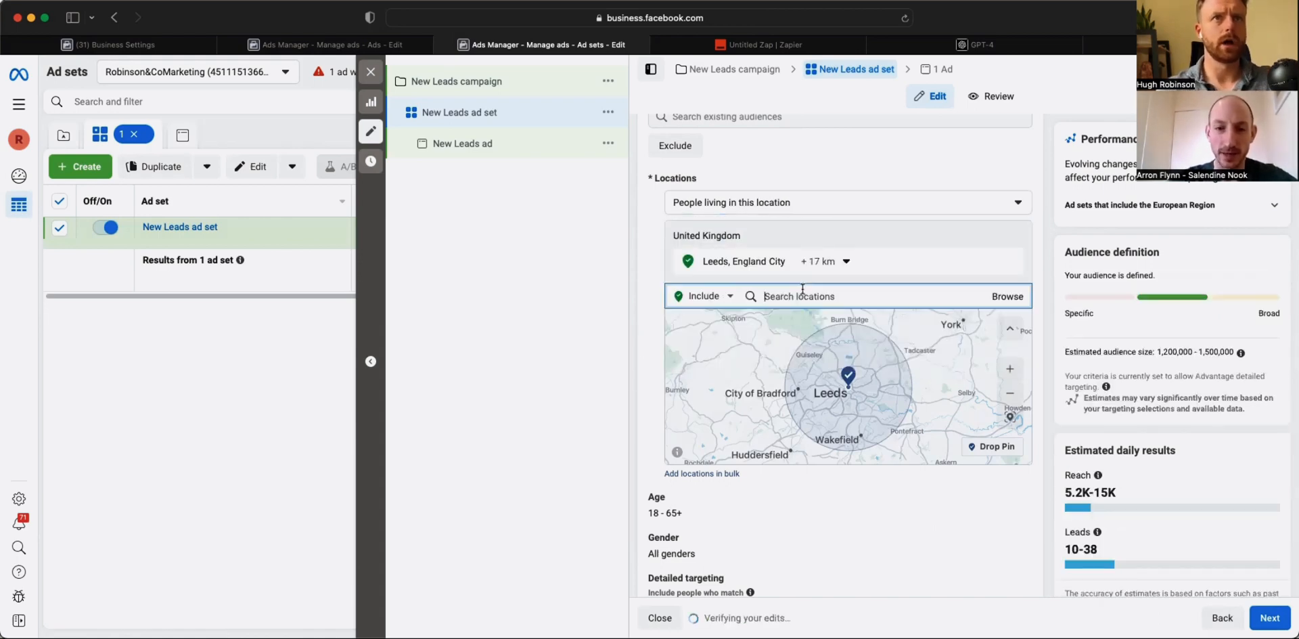
- Include the Chapel Allerton, England neighbourhood as a location and remove Leeds from the targeted locations
type("Chapel All")
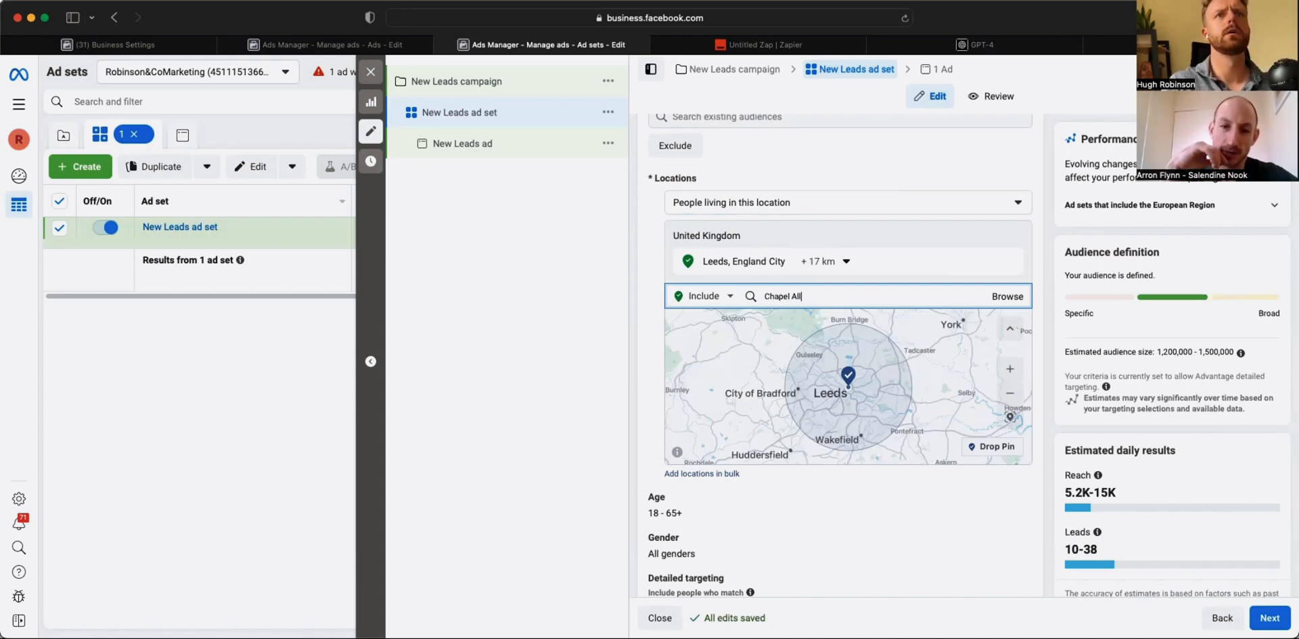
type("ert")
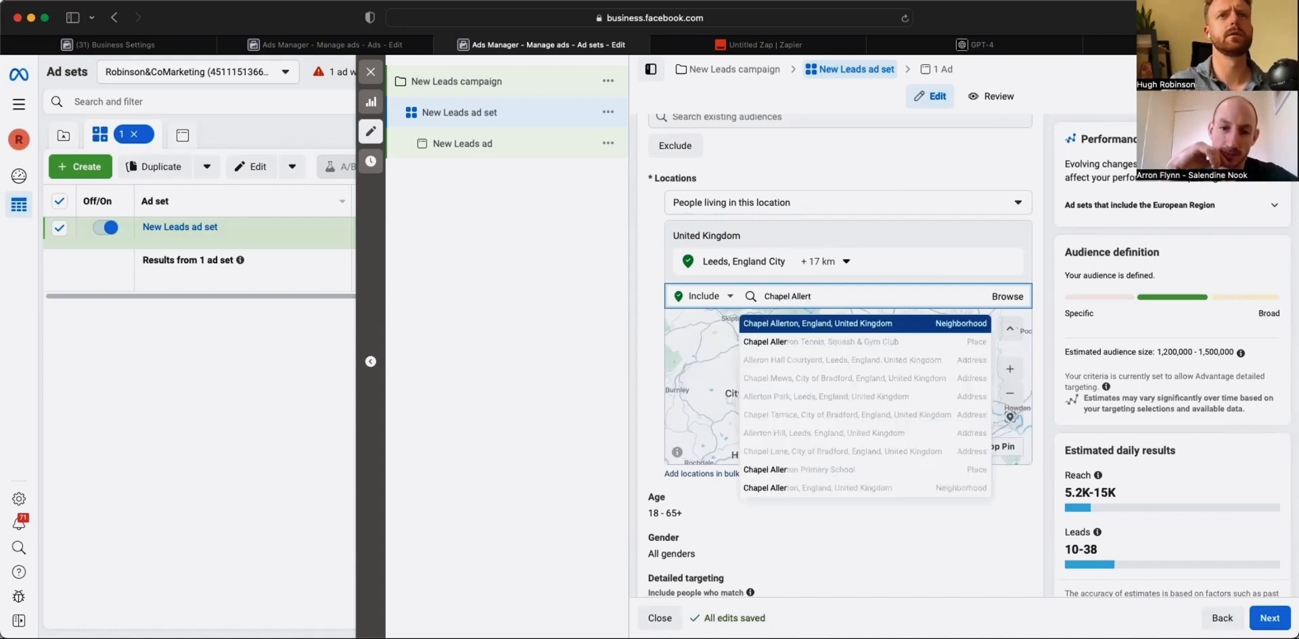
left_click(860, 323)
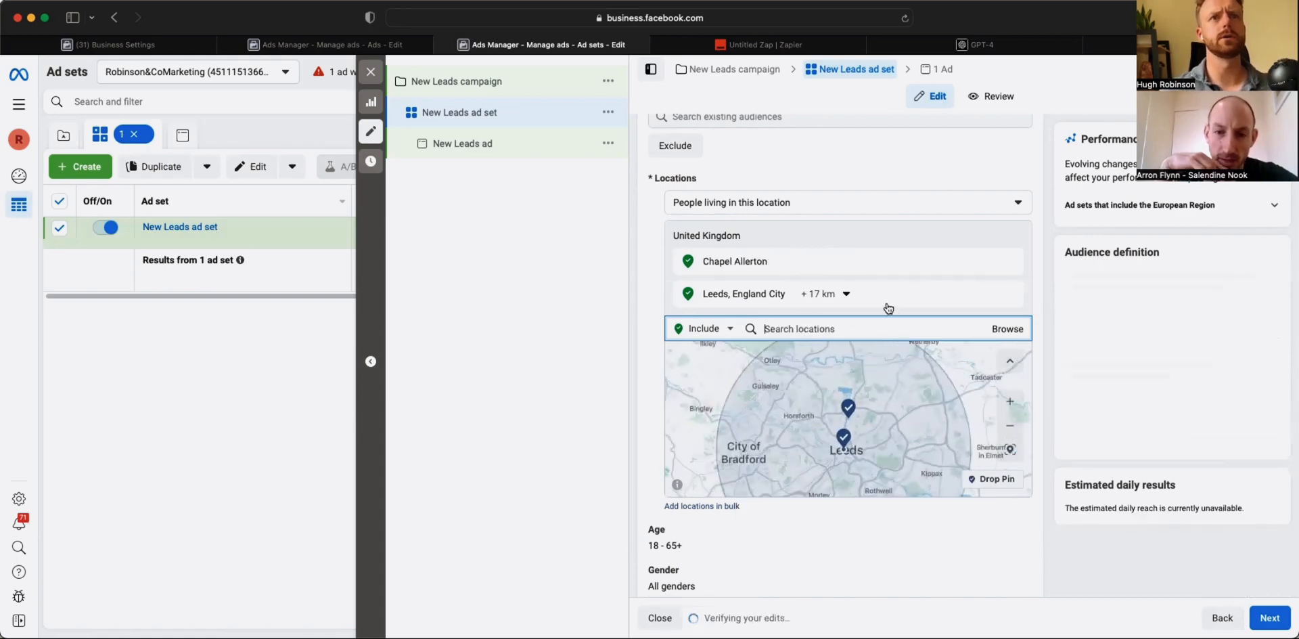
left_click(1009, 294)
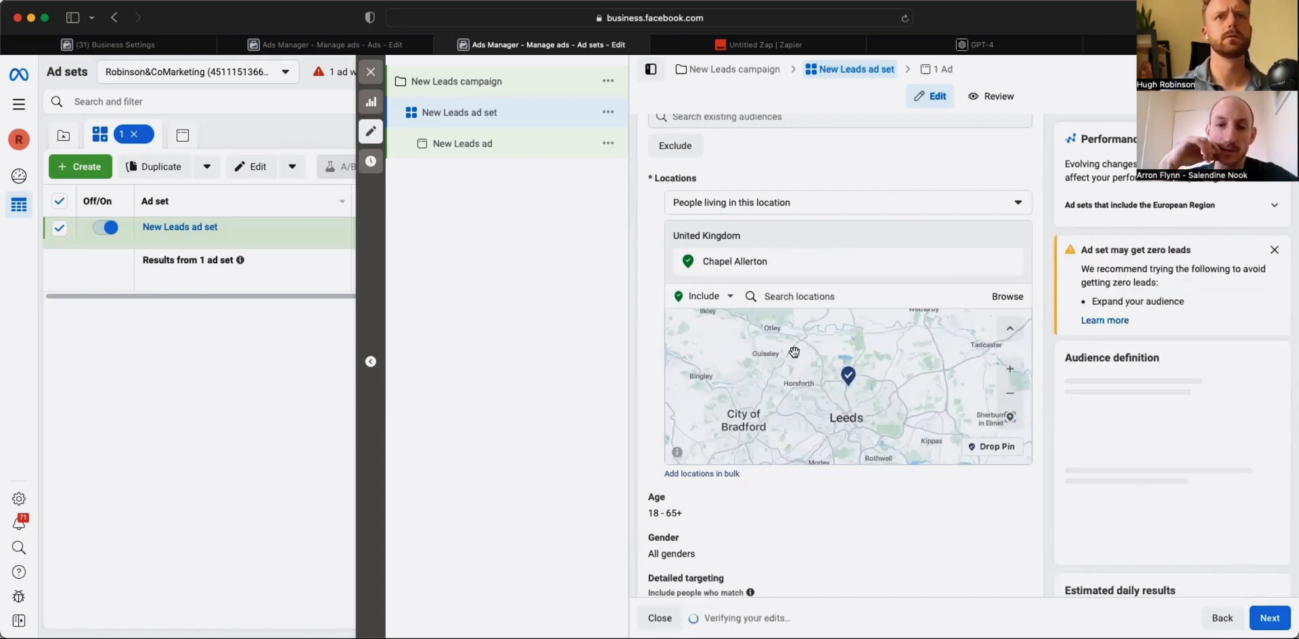
- Include the Wetherby, England neighbourhood alongside Chapel Allerton and inspect the targeted area on the map
left_click(829, 299)
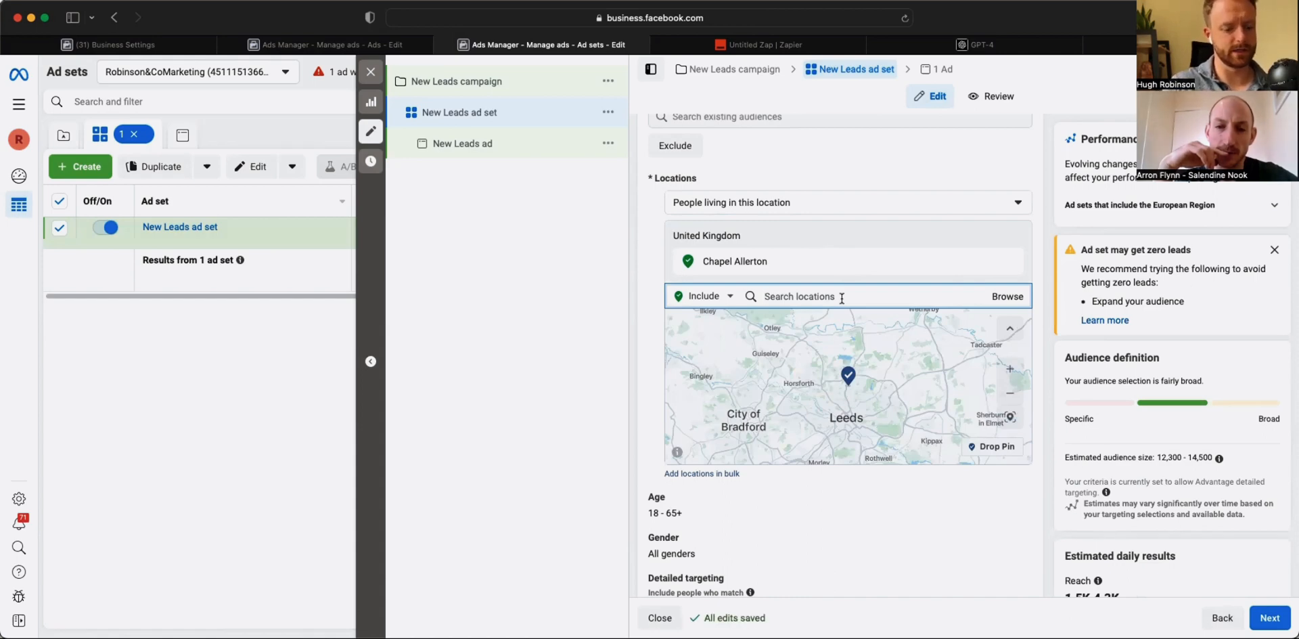
type("Wetherby")
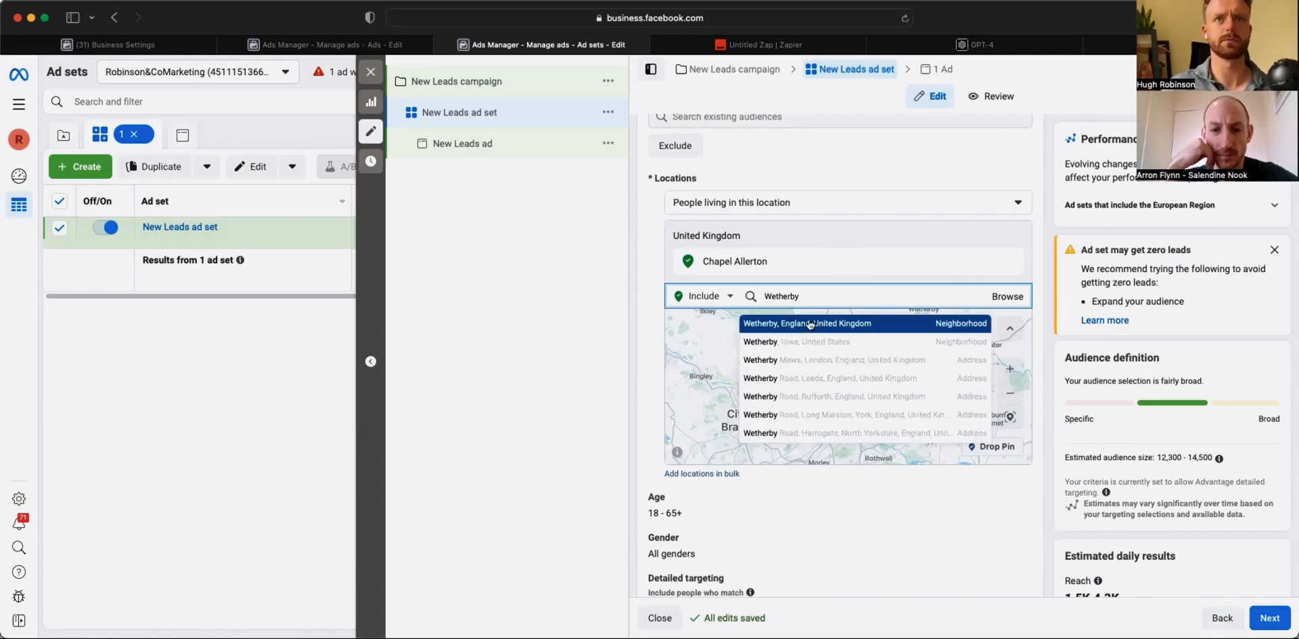
left_click(812, 323)
left_click_drag(803, 447, 888, 345)
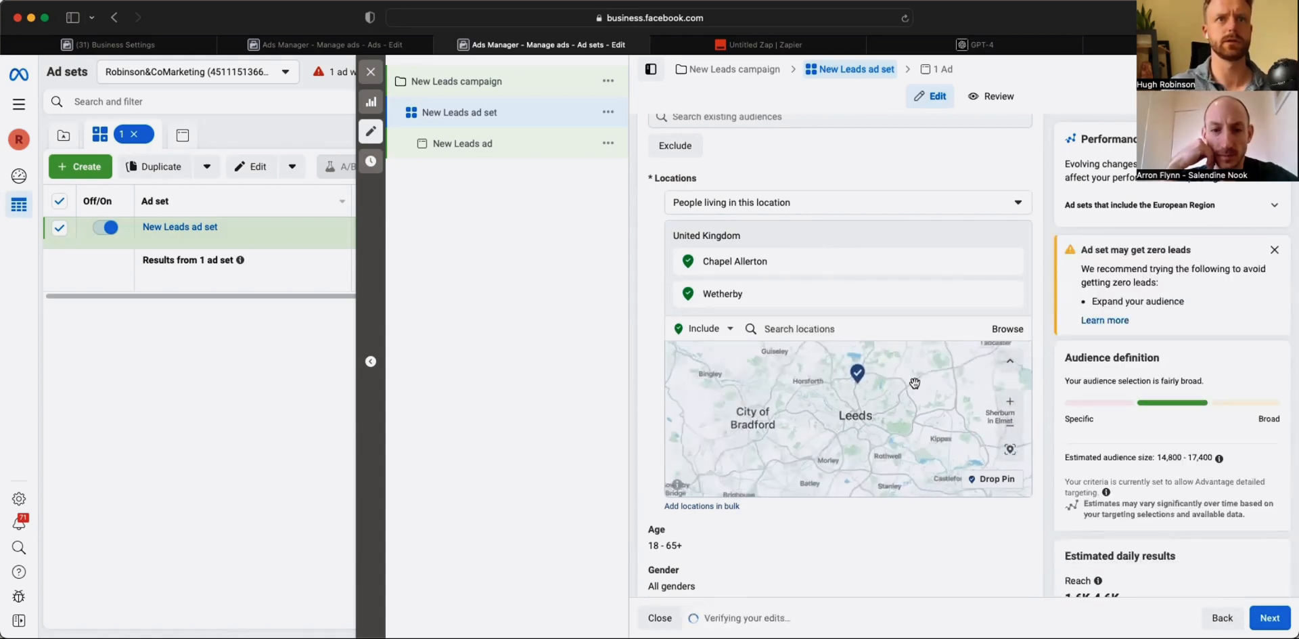
left_click_drag(922, 446, 877, 444)
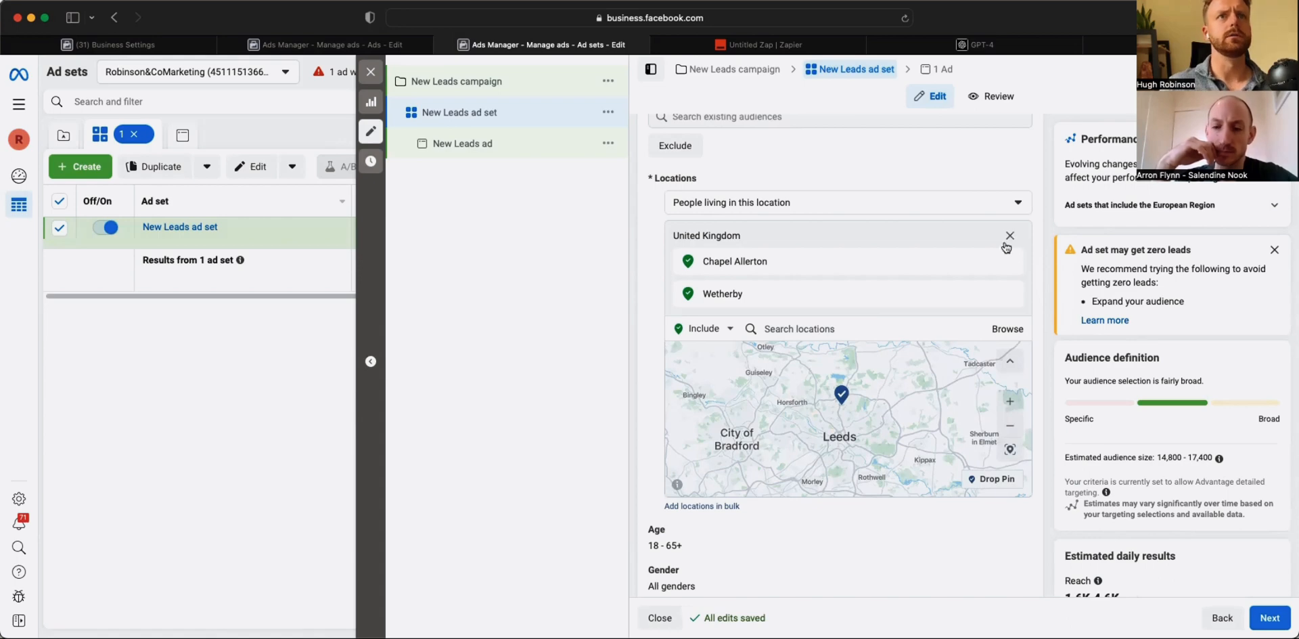
- Remove all the United Kingdom locations and include the city of Leeds, England instead
left_click(1009, 238)
left_click(809, 279)
type("Leeds")
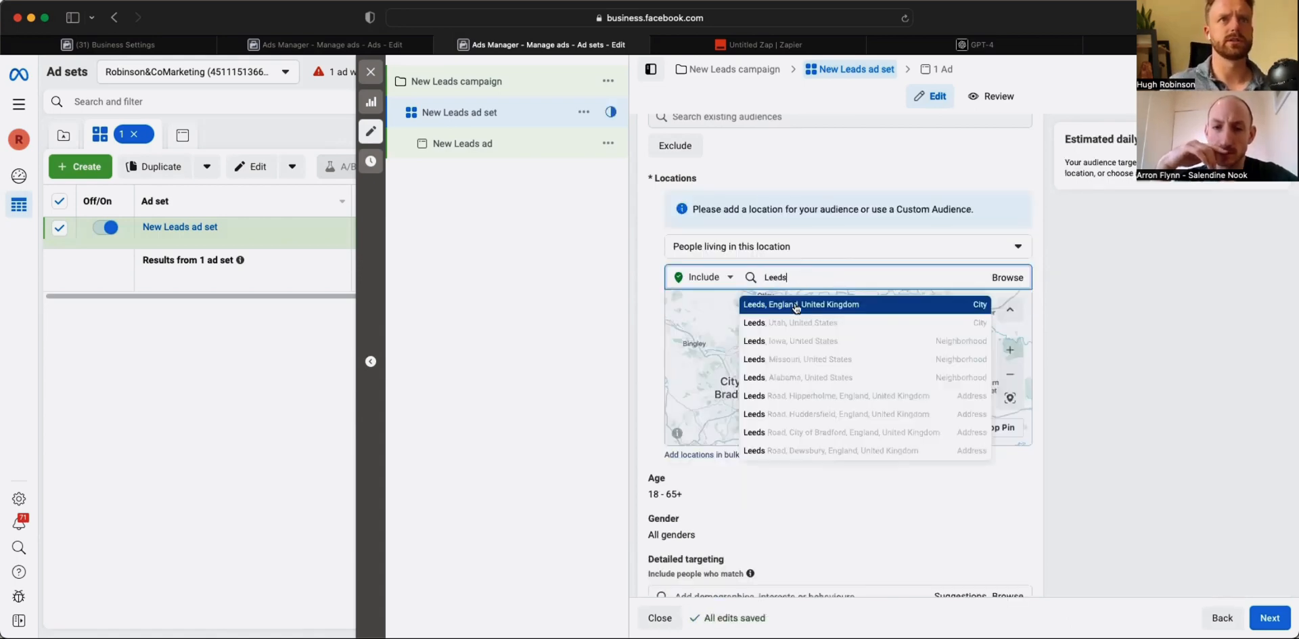
left_click(793, 306)
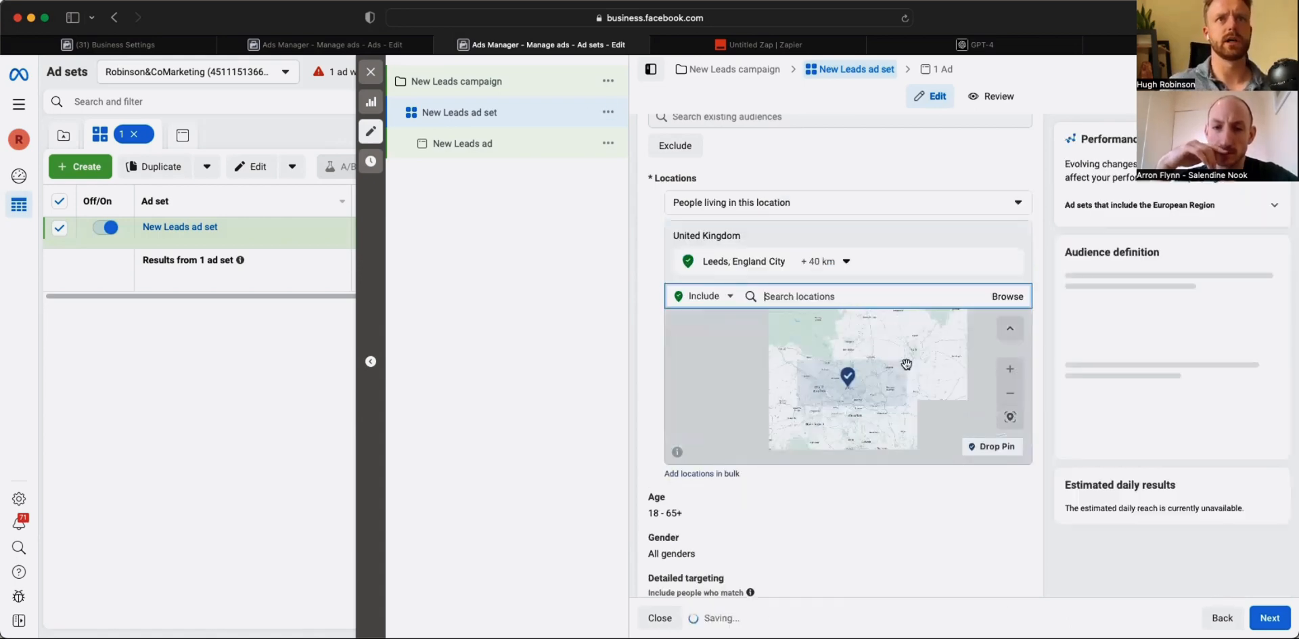
- Reduce the targeting radius around Leeds to 17 km
left_click(849, 264)
left_click_drag(838, 351, 810, 358)
left_click(866, 401)
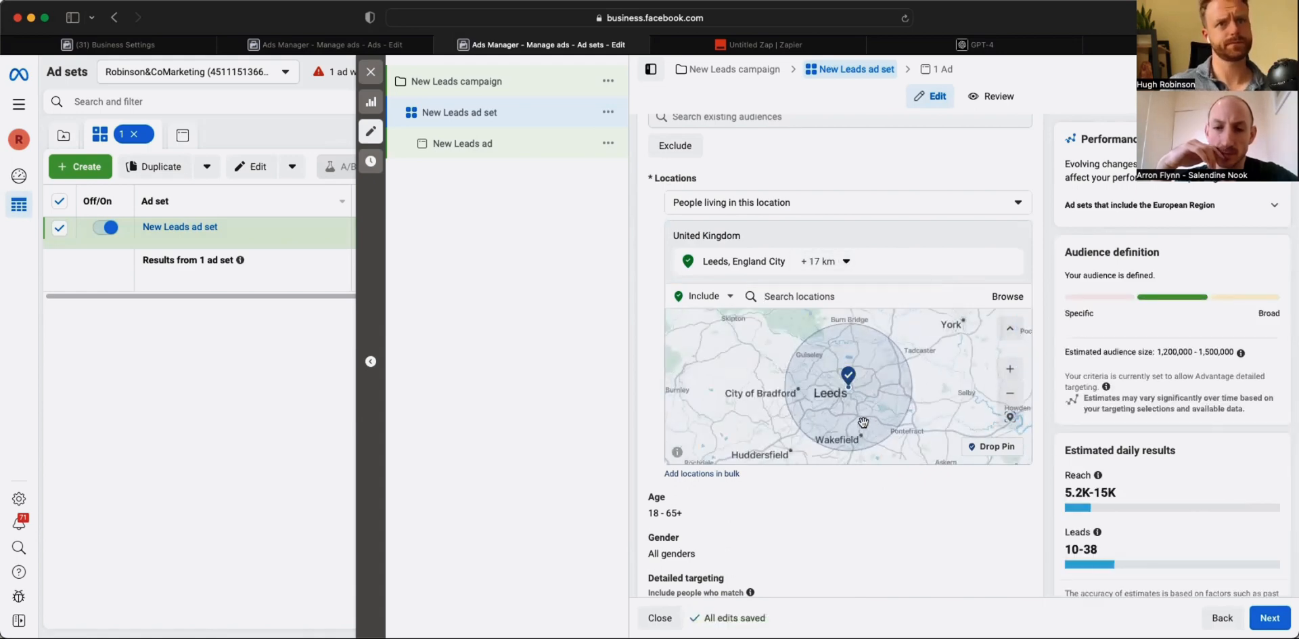
- Set the targeting radius around Leeds to 28 km
left_click(845, 265)
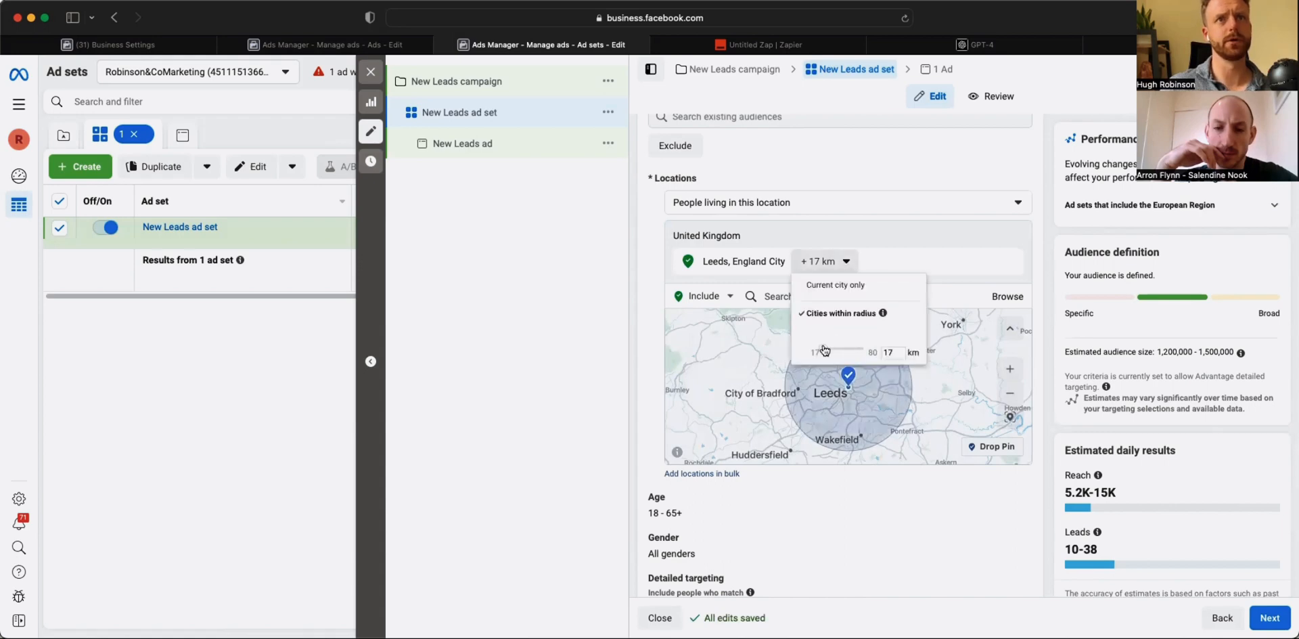
left_click_drag(830, 345, 834, 348)
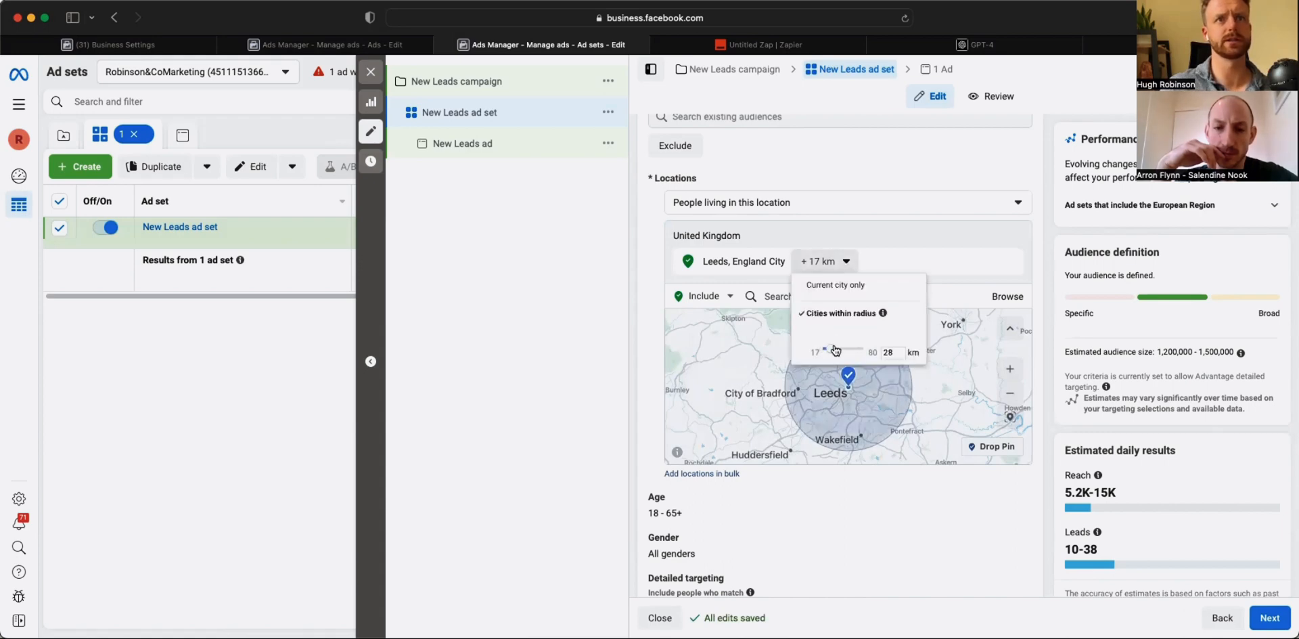
left_click(1005, 368)
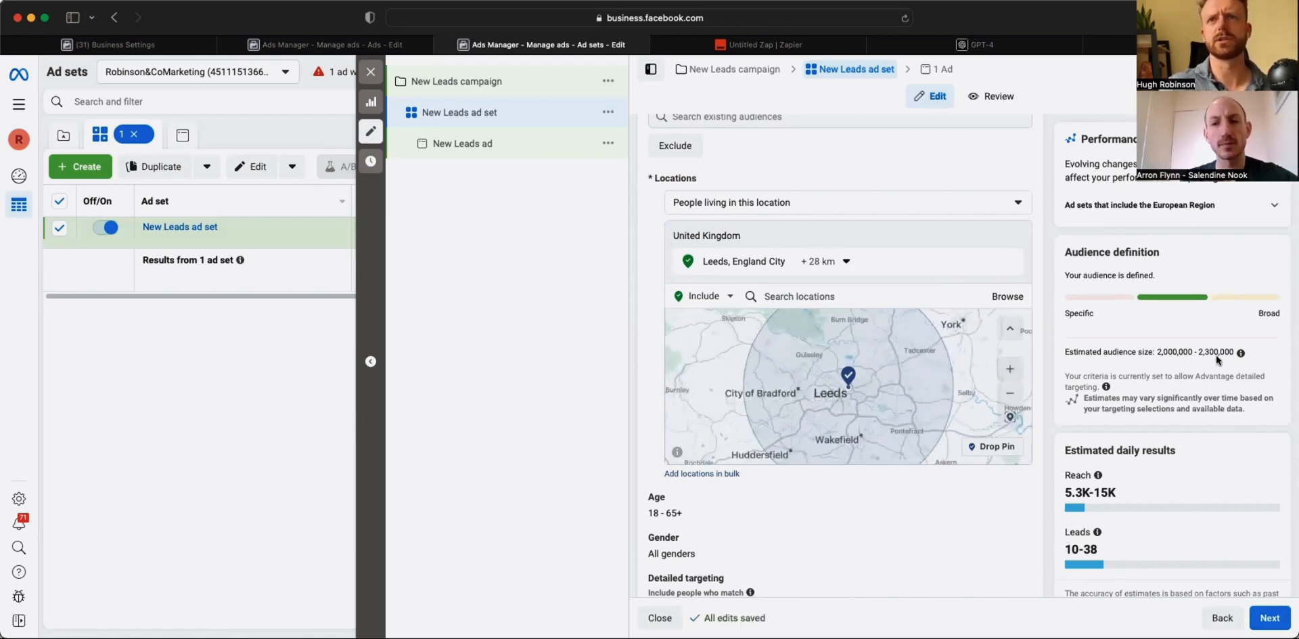
- Set the audience's age range to a minimum of 35 and a maximum of 55
scroll(1008, 423, "down", 2)
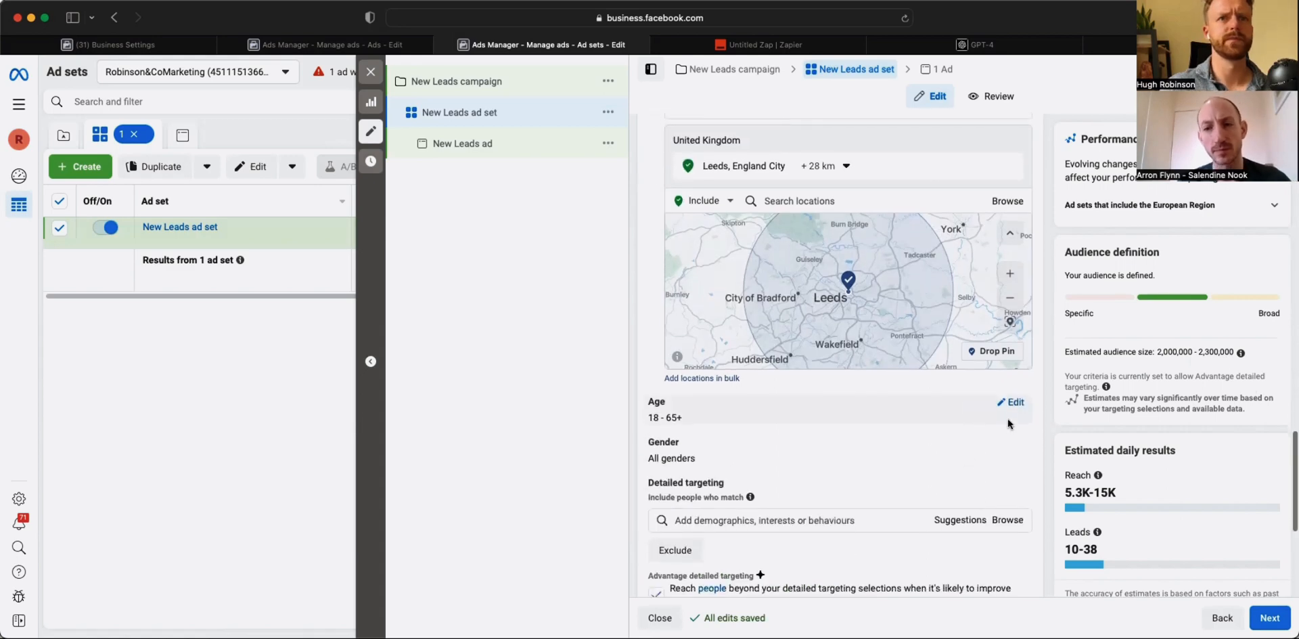
left_click(1009, 406)
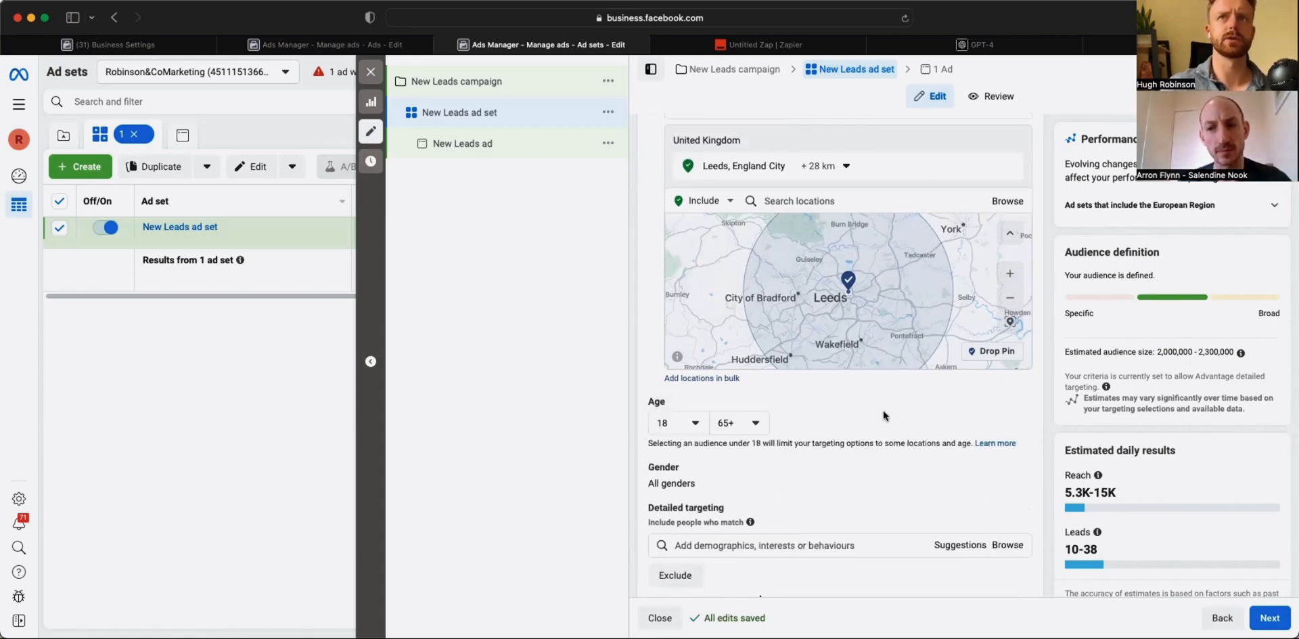
left_click(707, 422)
scroll(714, 473, "down", 3)
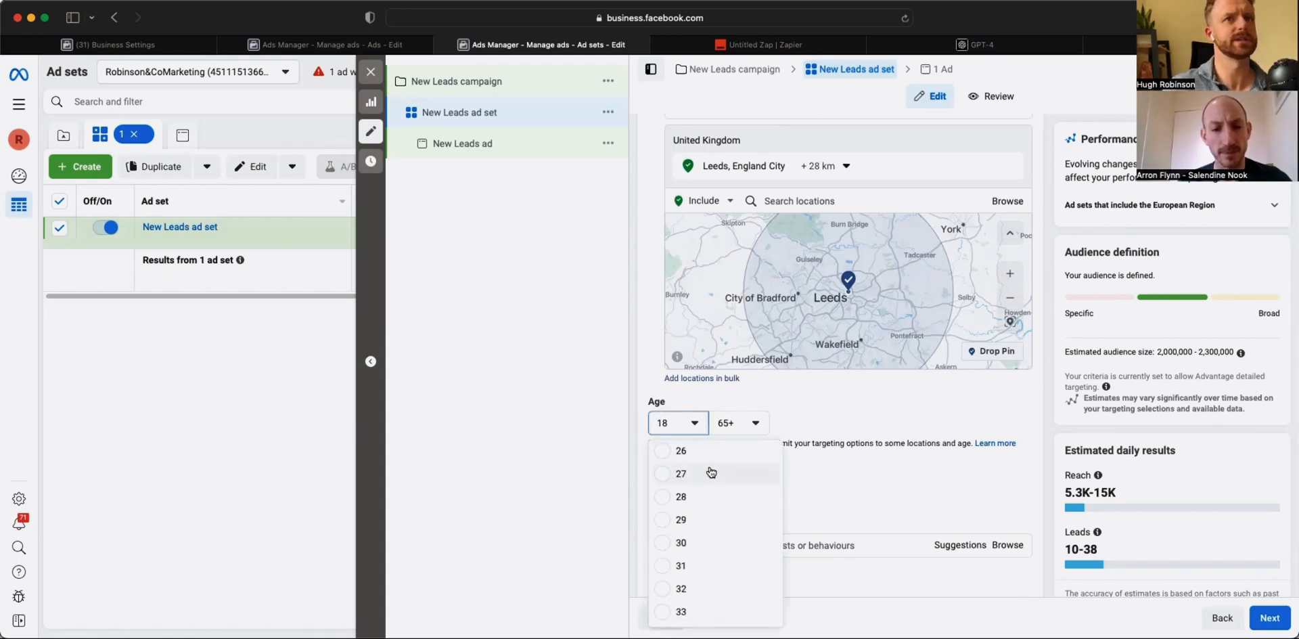
scroll(737, 508, "down", 2)
scroll(739, 508, "down", 3)
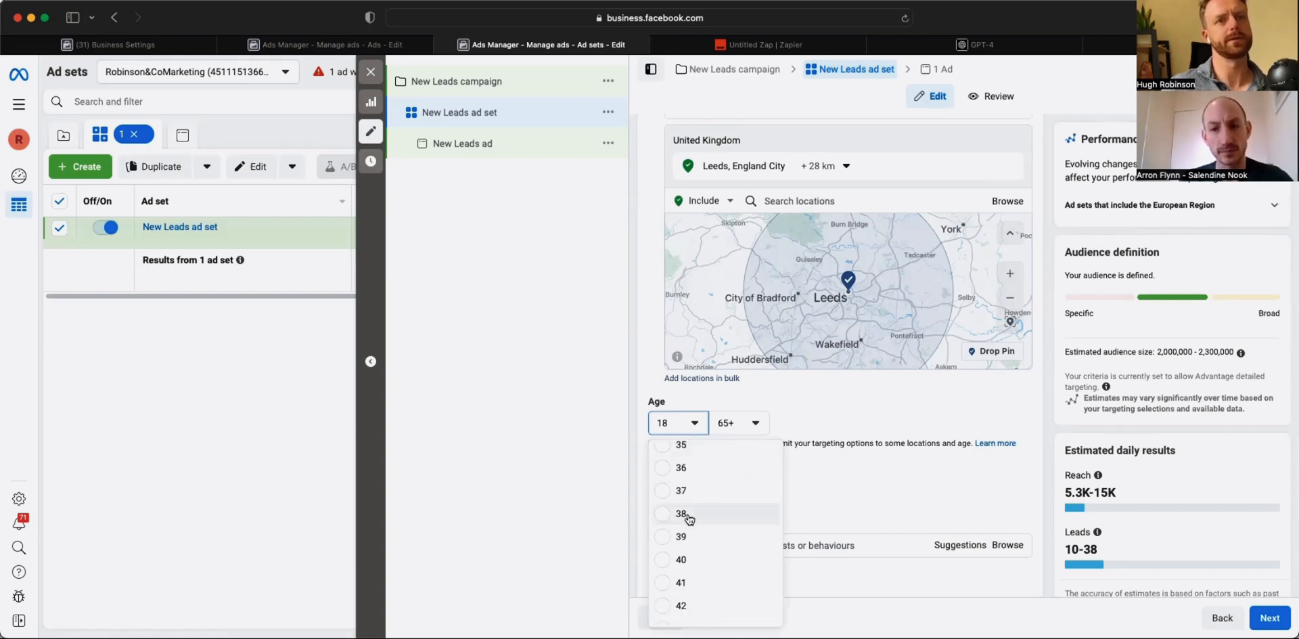
scroll(669, 507, "down", 1)
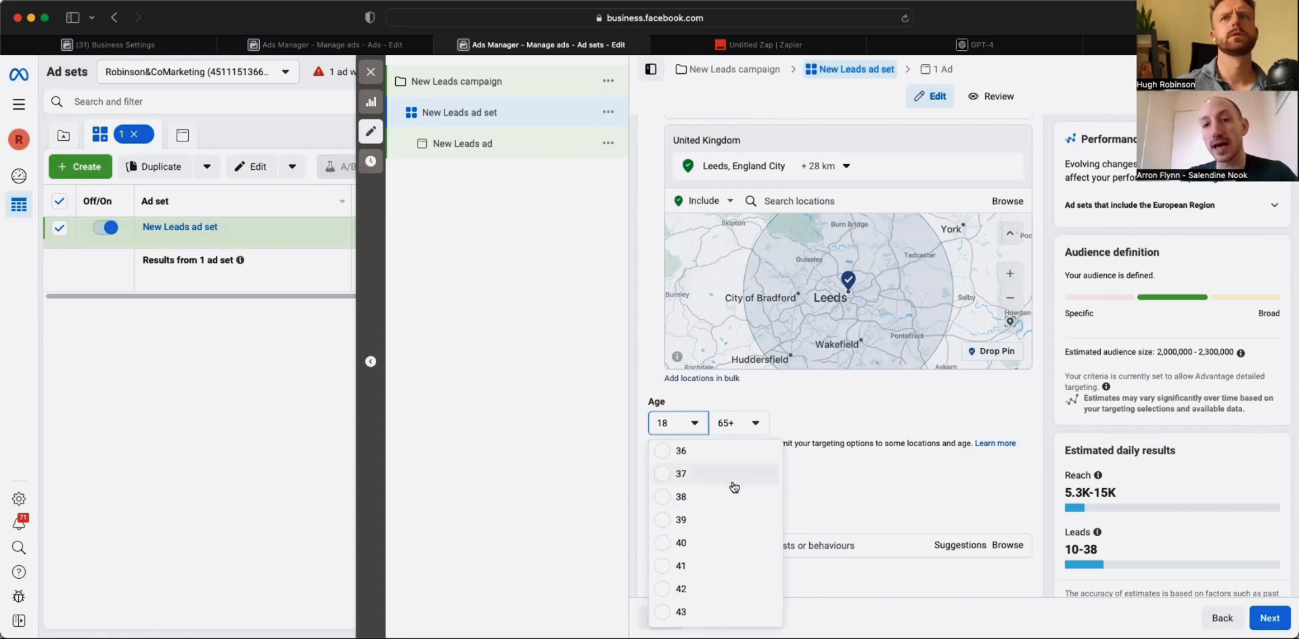
scroll(732, 487, "up", 1)
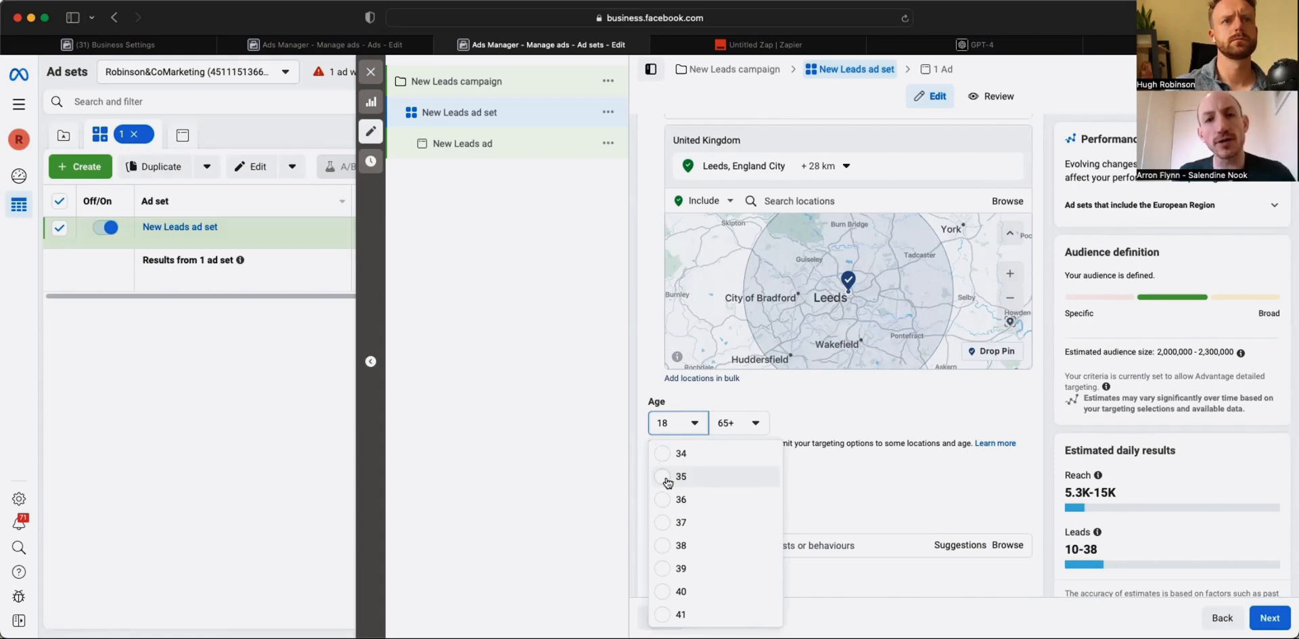
left_click(748, 466)
left_click(761, 423)
scroll(757, 526, "up", 3)
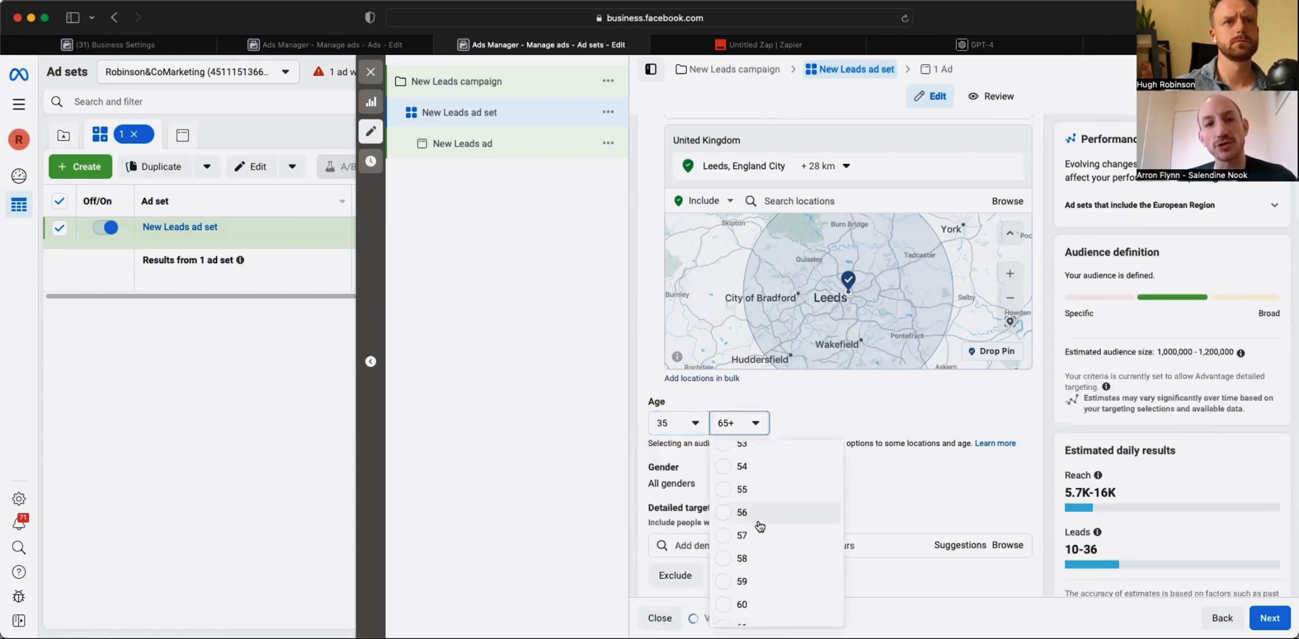
left_click(742, 488)
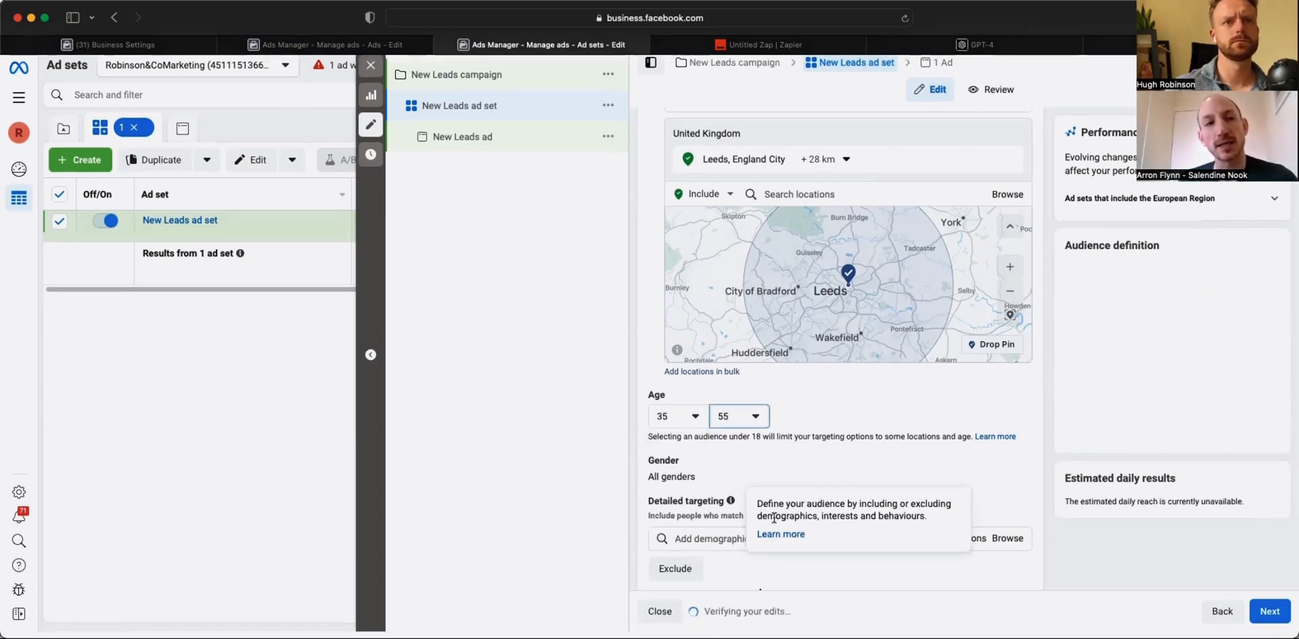
- Add the Parents (All) demographic to the detailed targeting and disable reaching people beyond the detailed targeting selections
left_click(725, 541)
type("Ho")
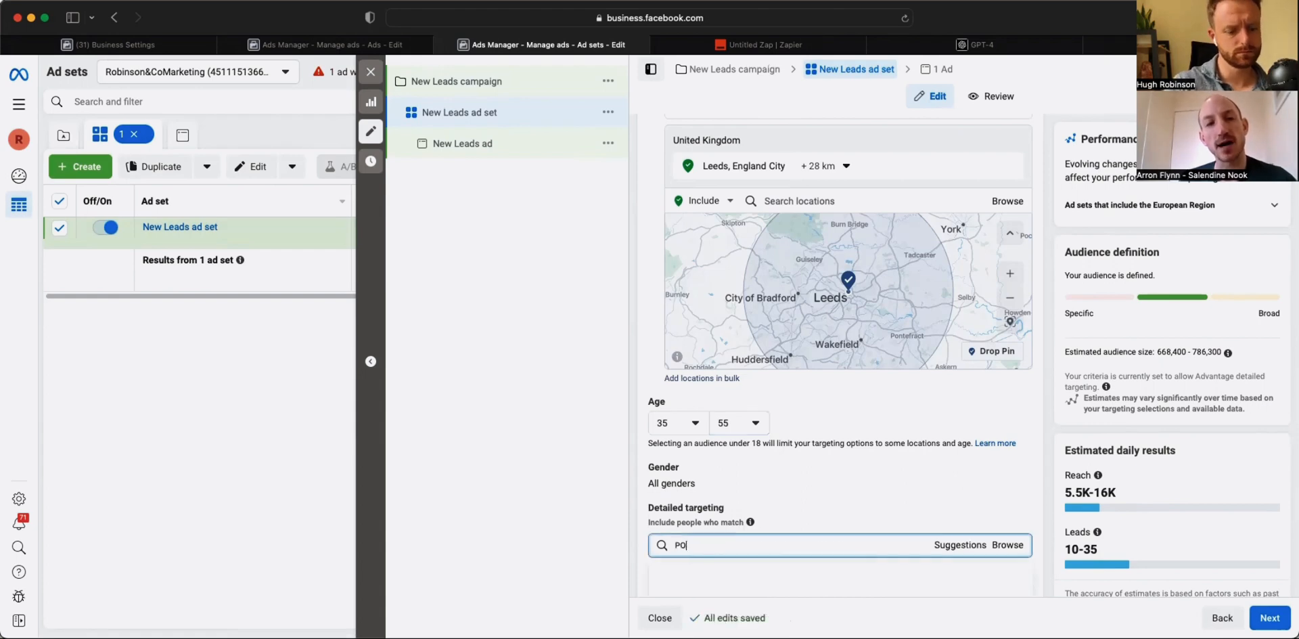
key("BackSpace")
key("BackSpace")
type("Parent")
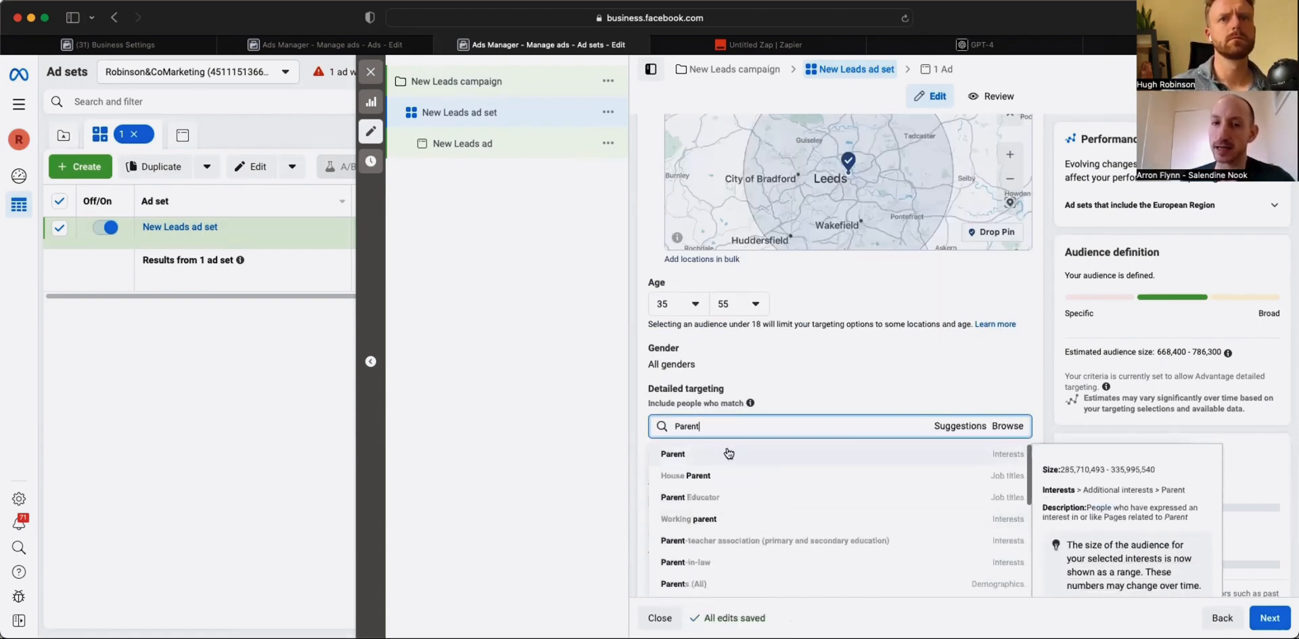
scroll(771, 483, "down", 3)
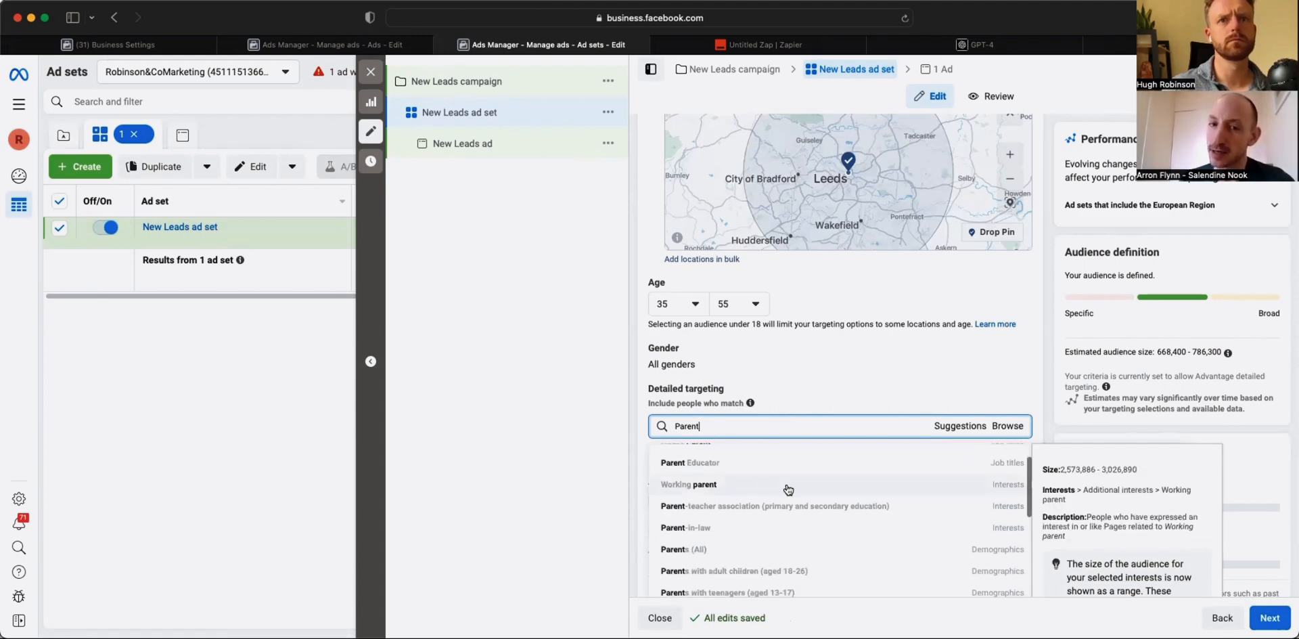
left_click(764, 522)
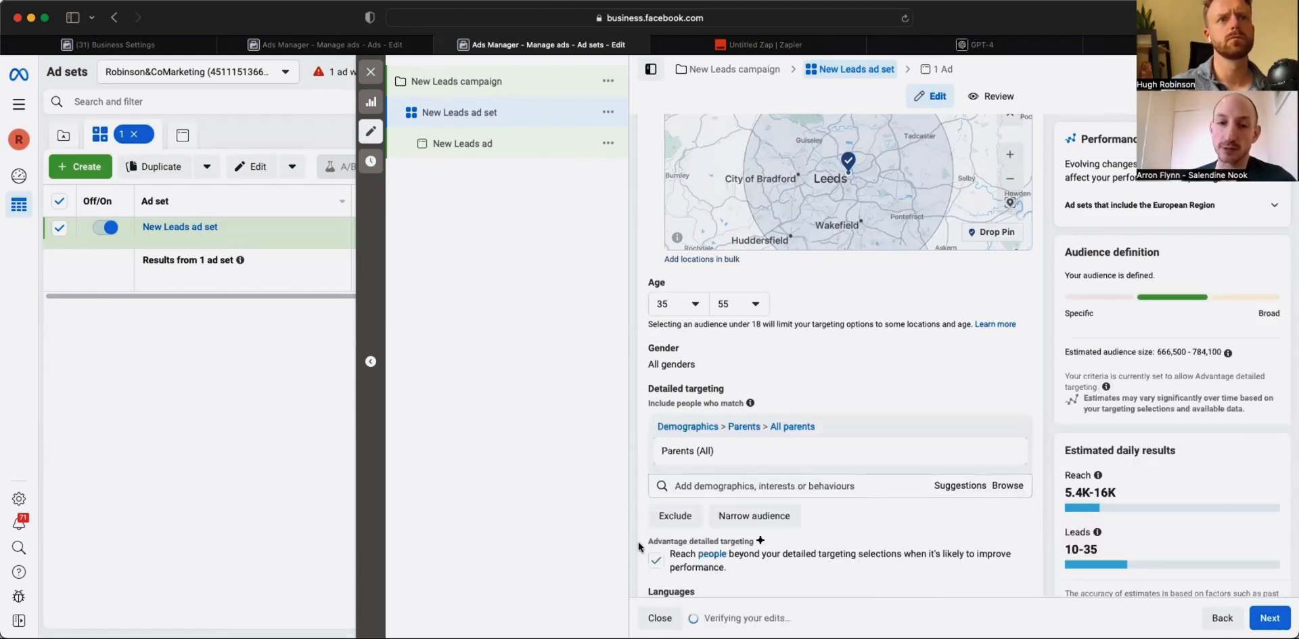
left_click(655, 562)
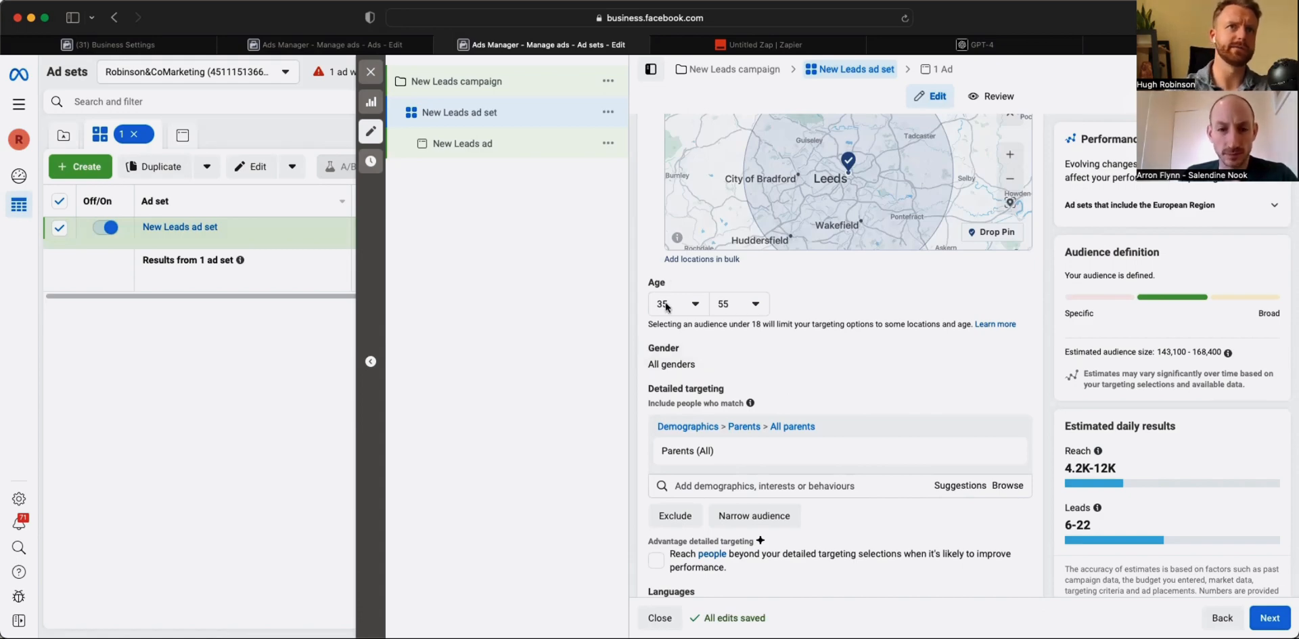
- Open the audience's gender setting, try restricting it to one gender, and set it back to All
mouse_move(682, 444)
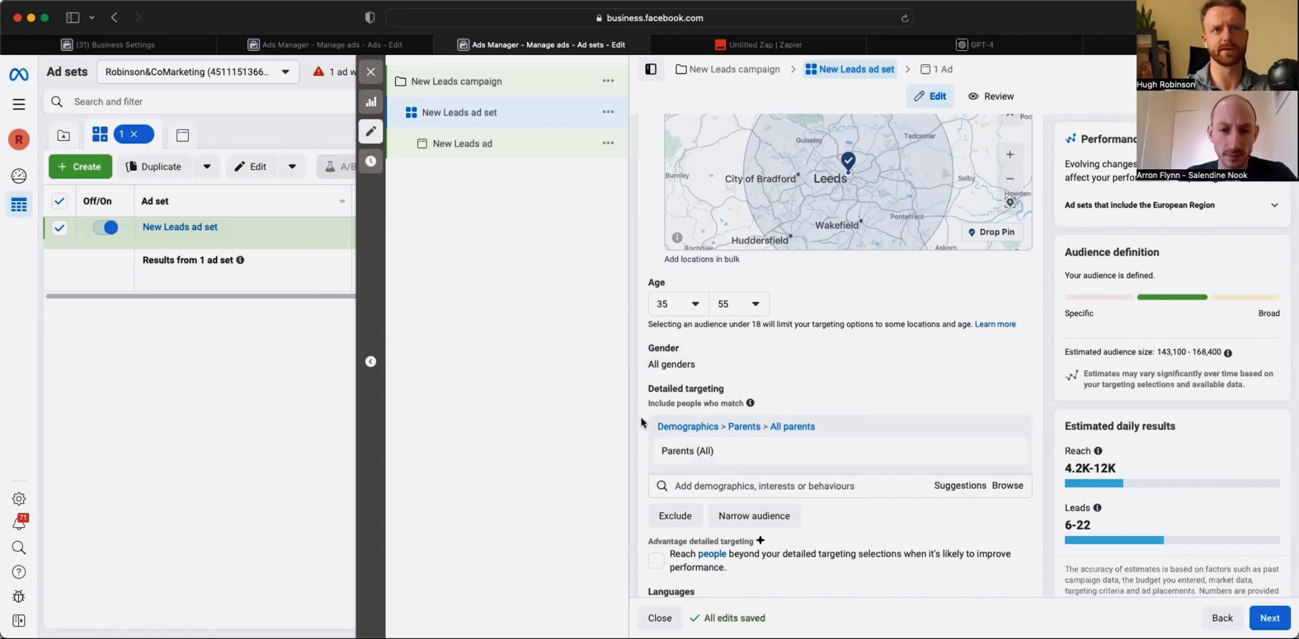
mouse_move(686, 354)
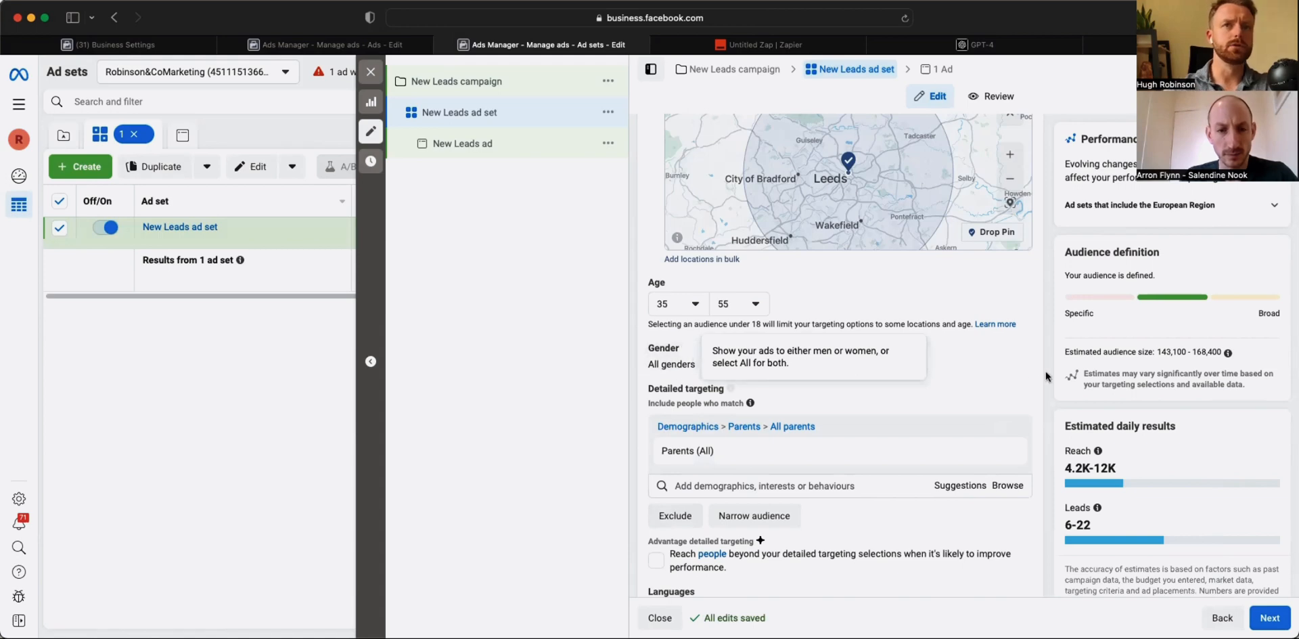
left_click(1008, 350)
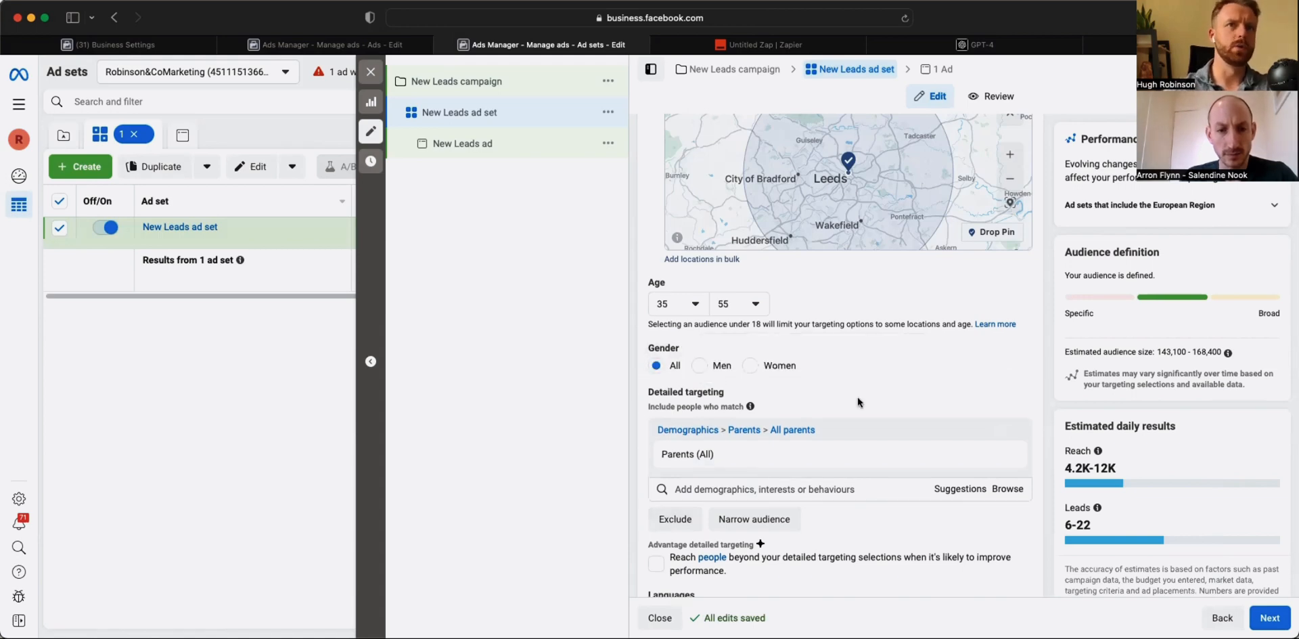
left_click(751, 370)
left_click(698, 369)
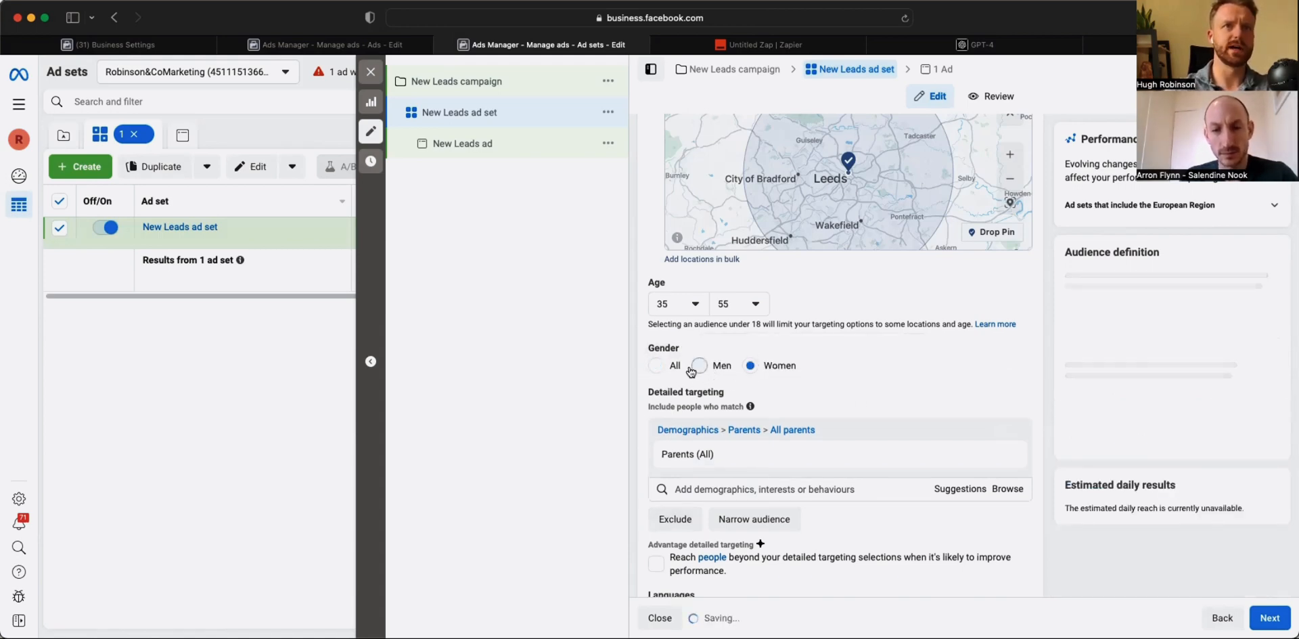
left_click(656, 368)
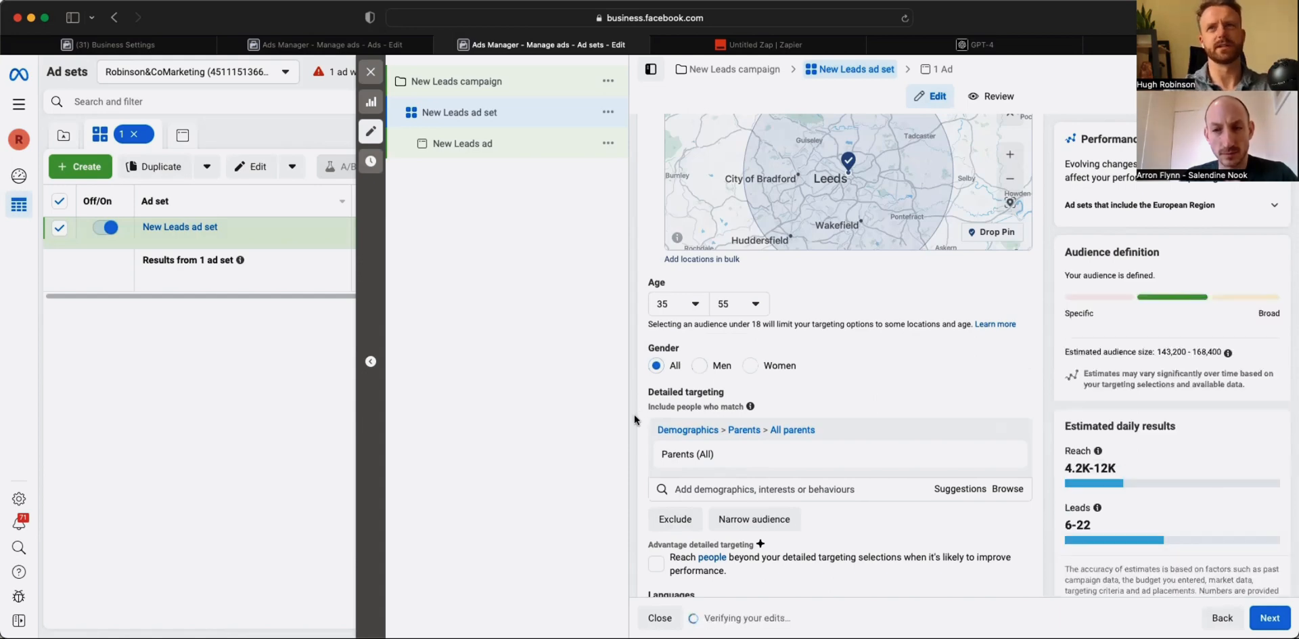
- Restrict the audience's gender to Women
scroll(634, 416, "down", 3)
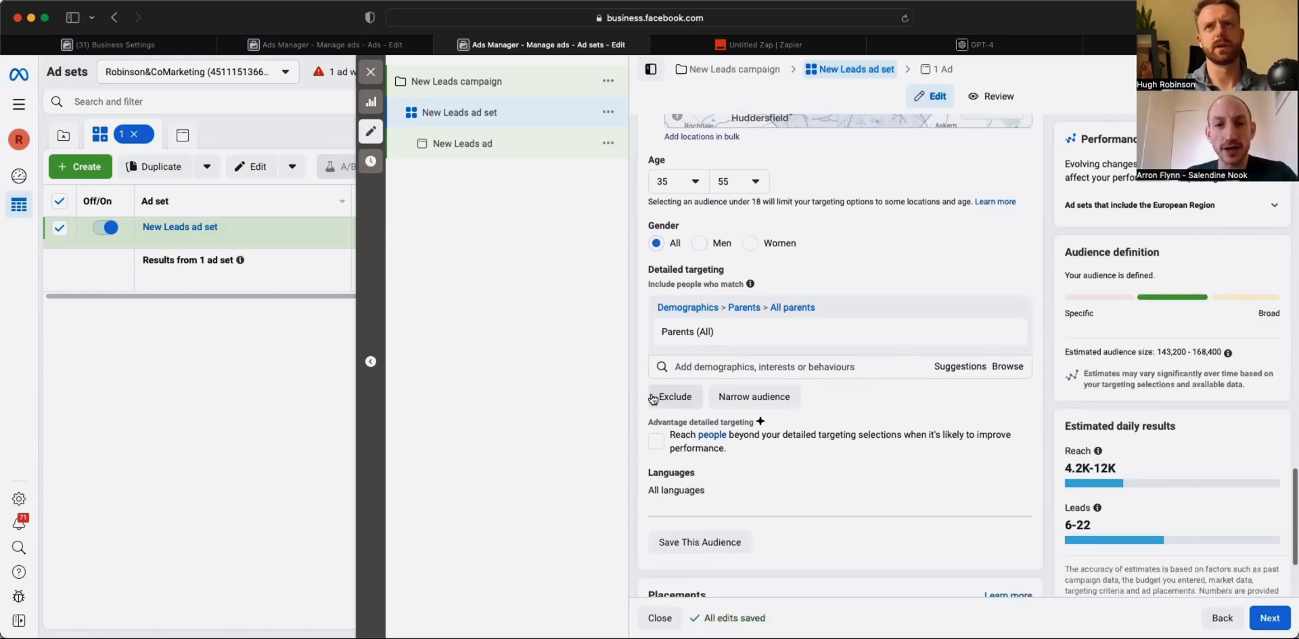
scroll(635, 353, "up", 1)
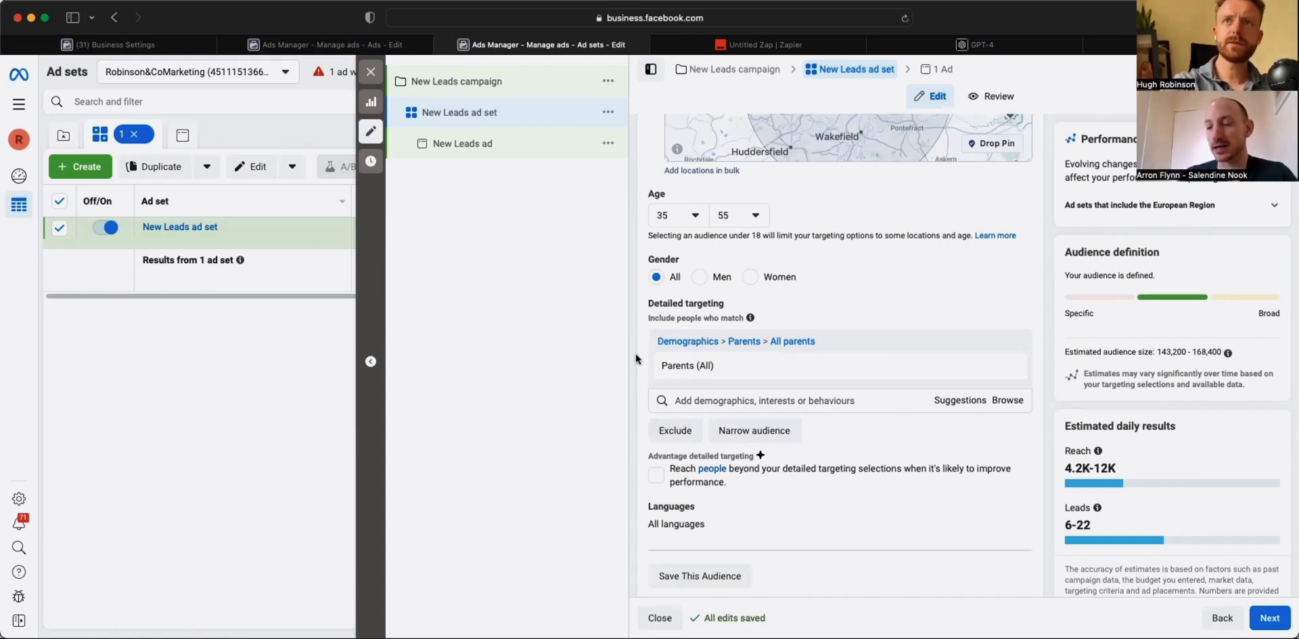
scroll(635, 353, "down", 1)
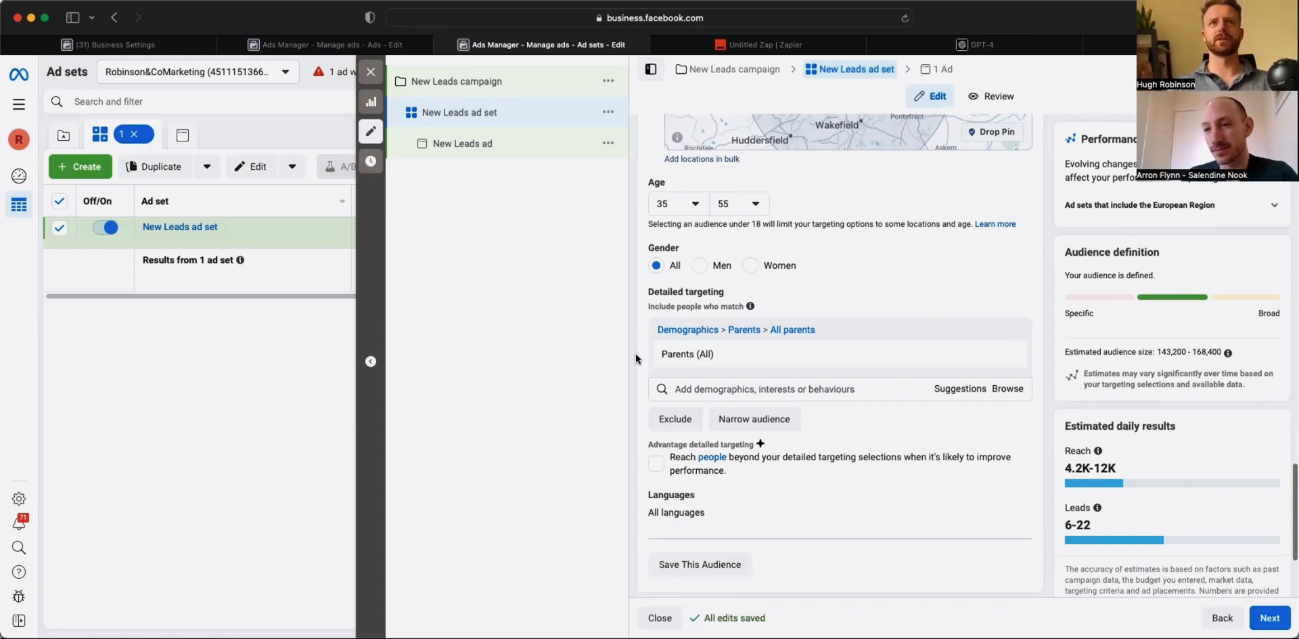
left_click(753, 269)
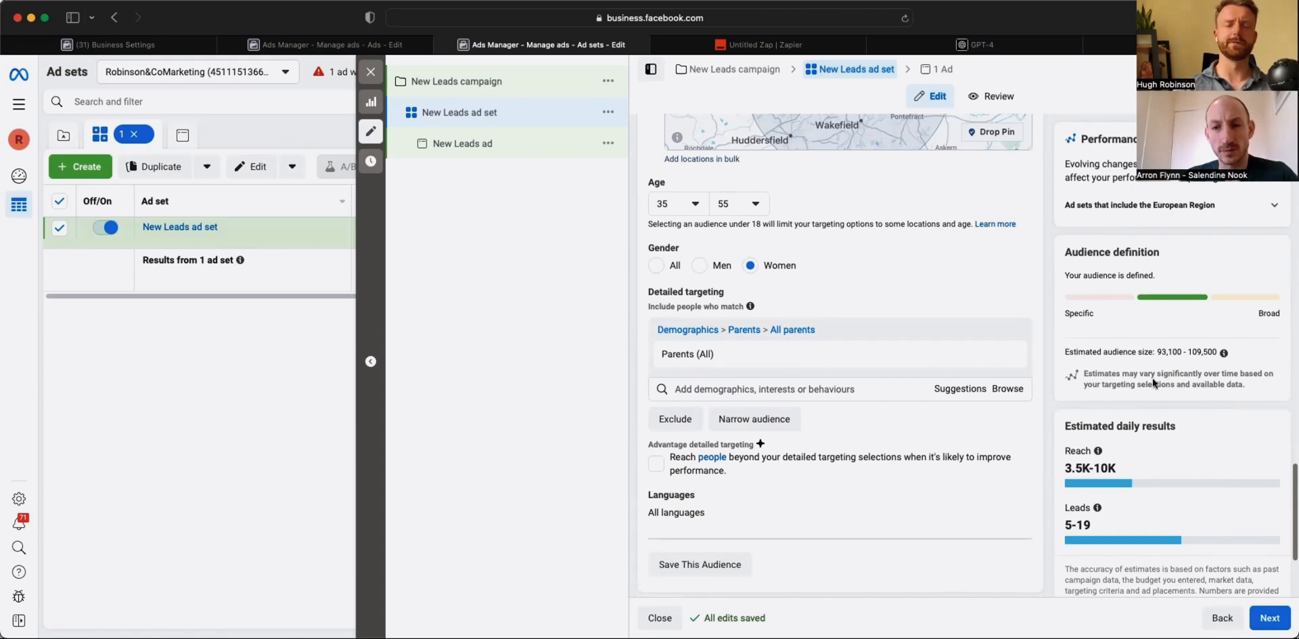
- Review the ad set's budget, schedule, audience settings, estimated daily results and placements
scroll(1152, 378, "down", 1)
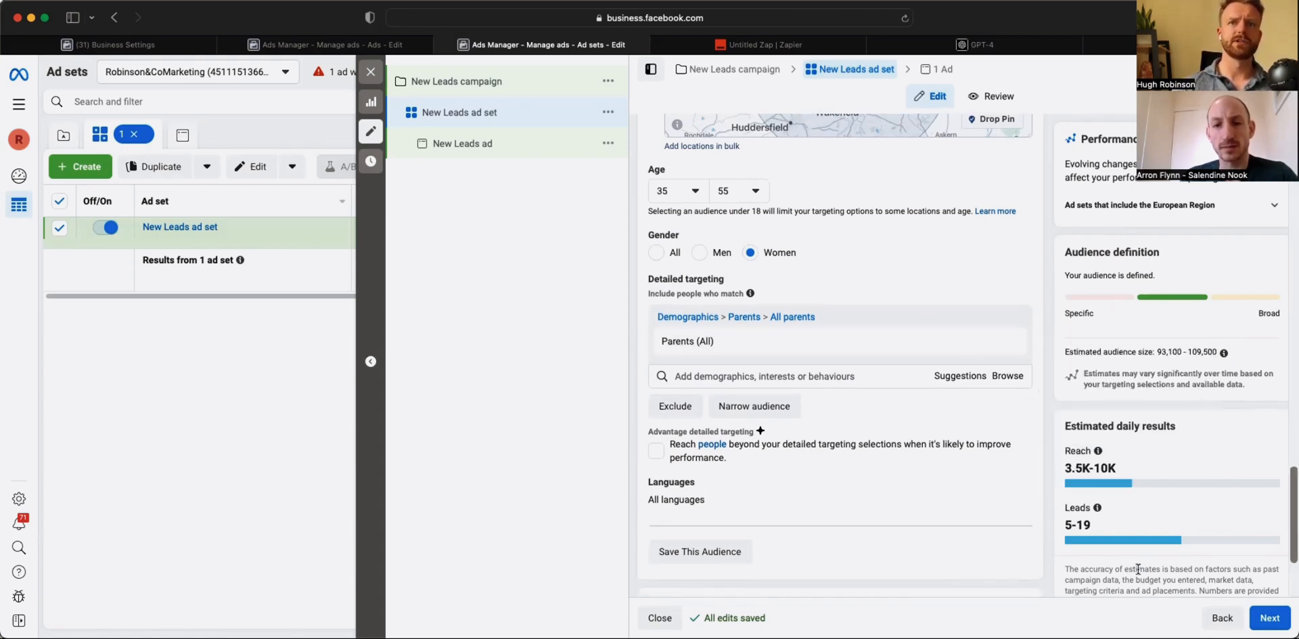
mouse_move(978, 479)
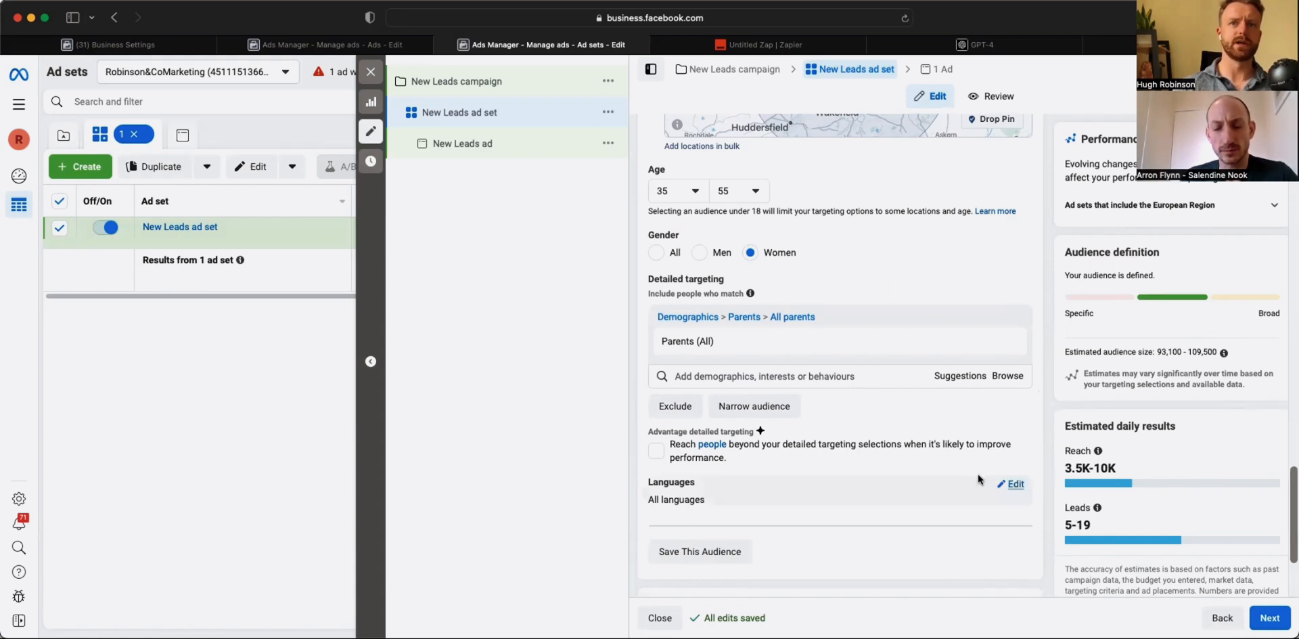
scroll(978, 479, "up", 10)
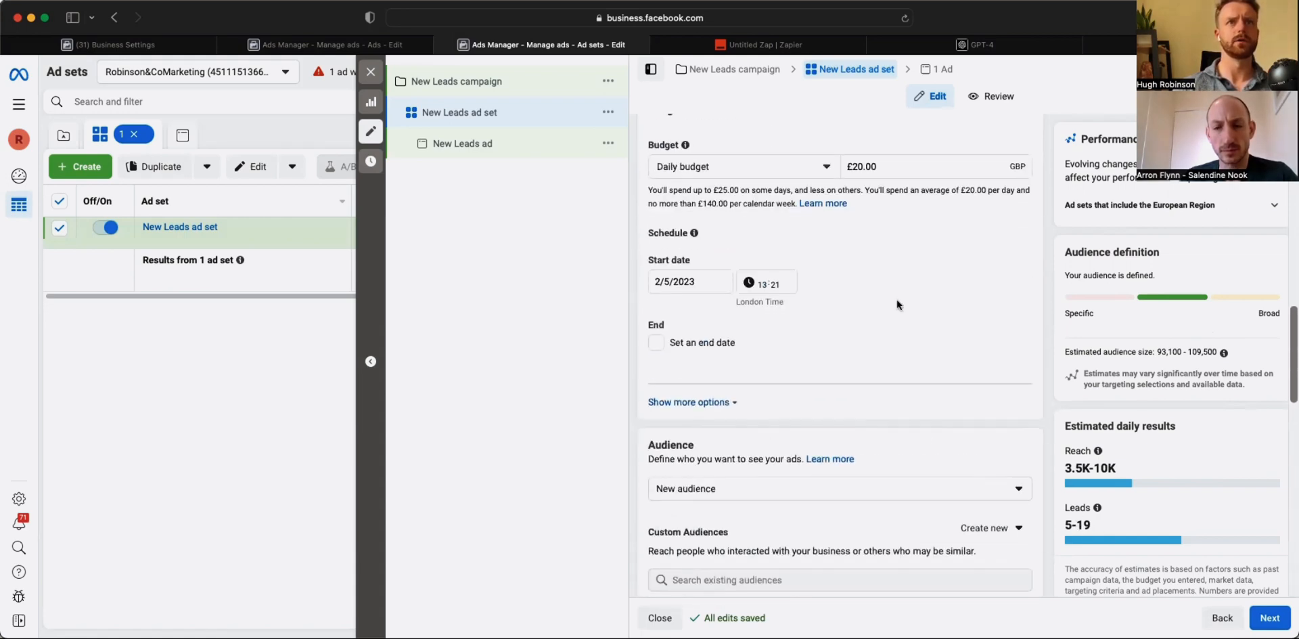
scroll(857, 317, "down", 3)
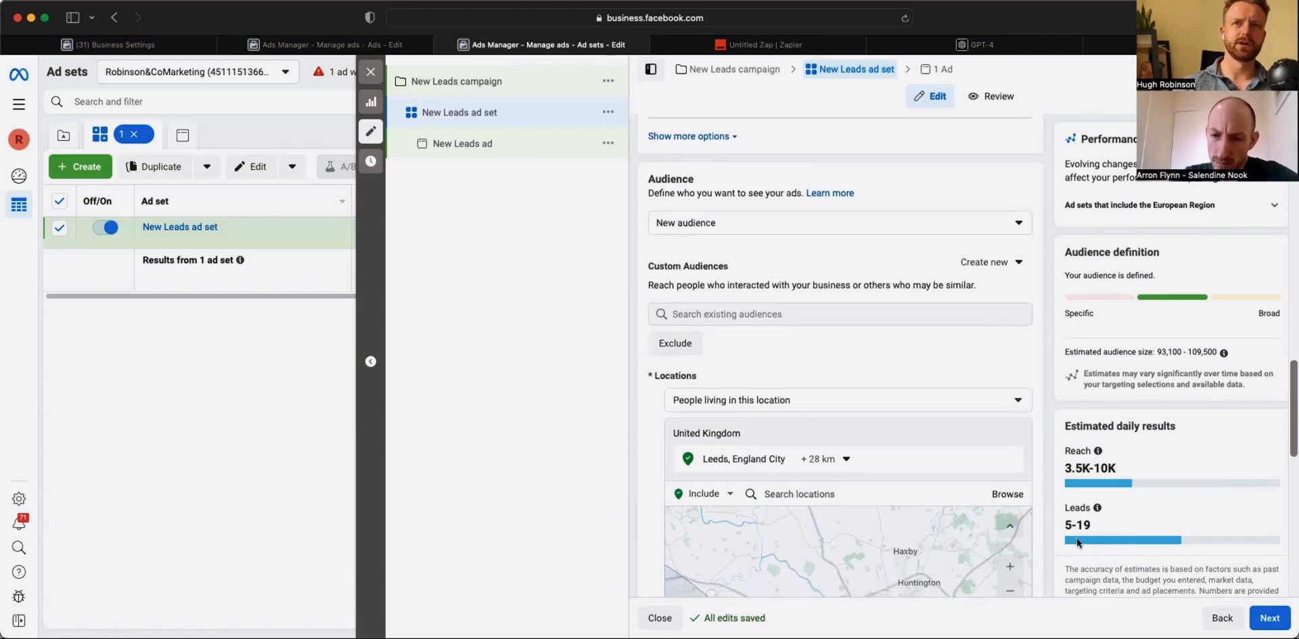
mouse_move(1097, 508)
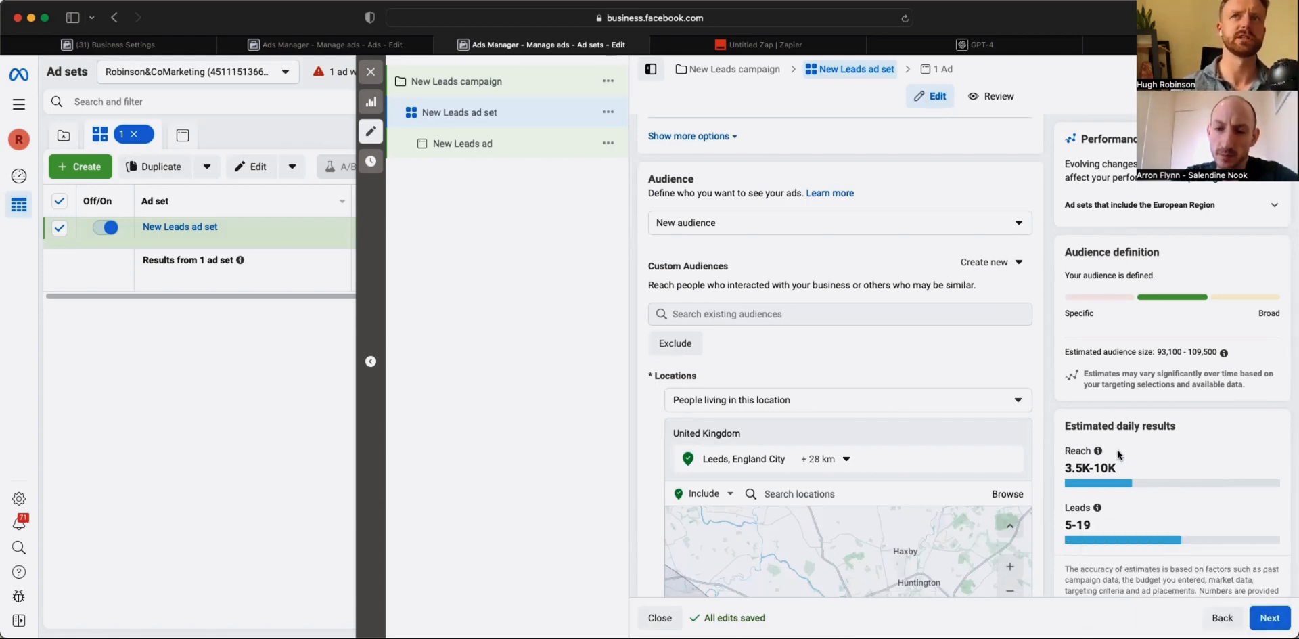
scroll(926, 433, "down", 10)
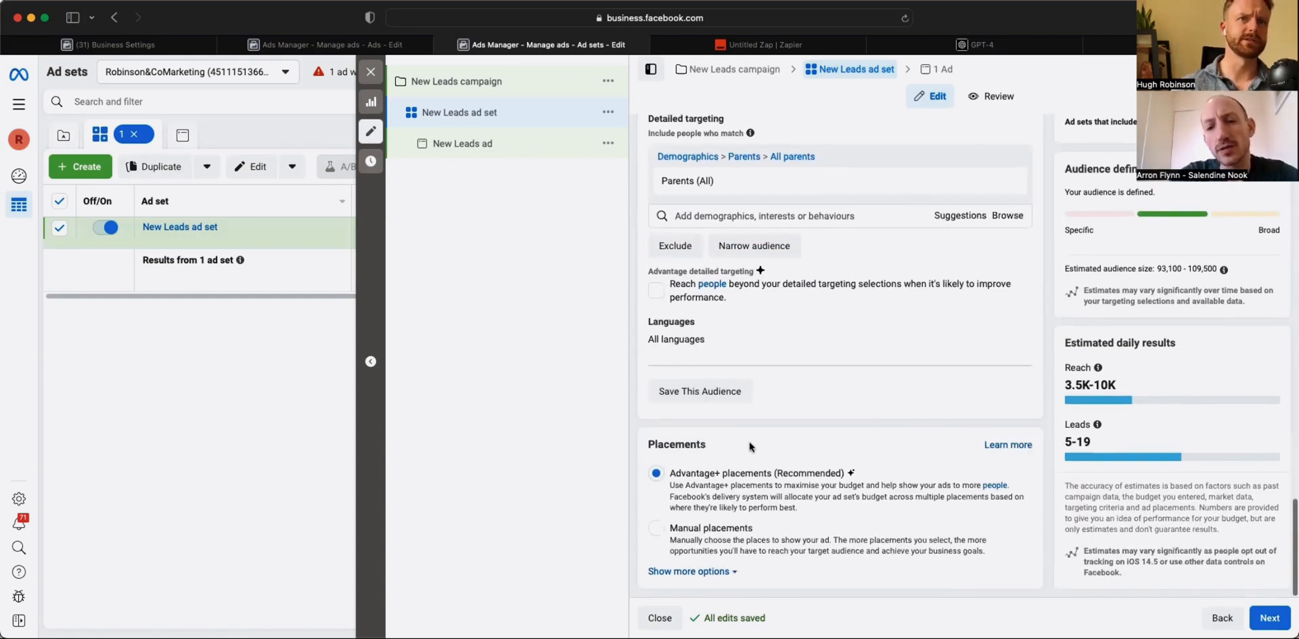
scroll(818, 244, "up", 6)
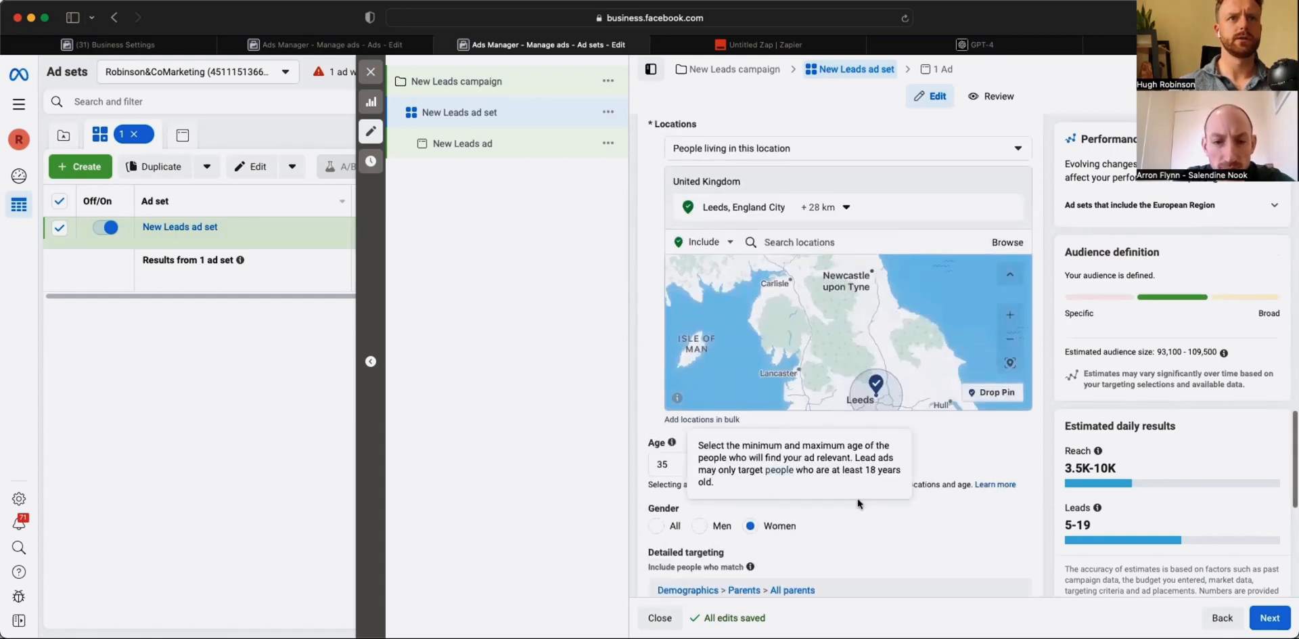
- Open the New Leads ad and remove the existing media from its ad creative
left_click(436, 154)
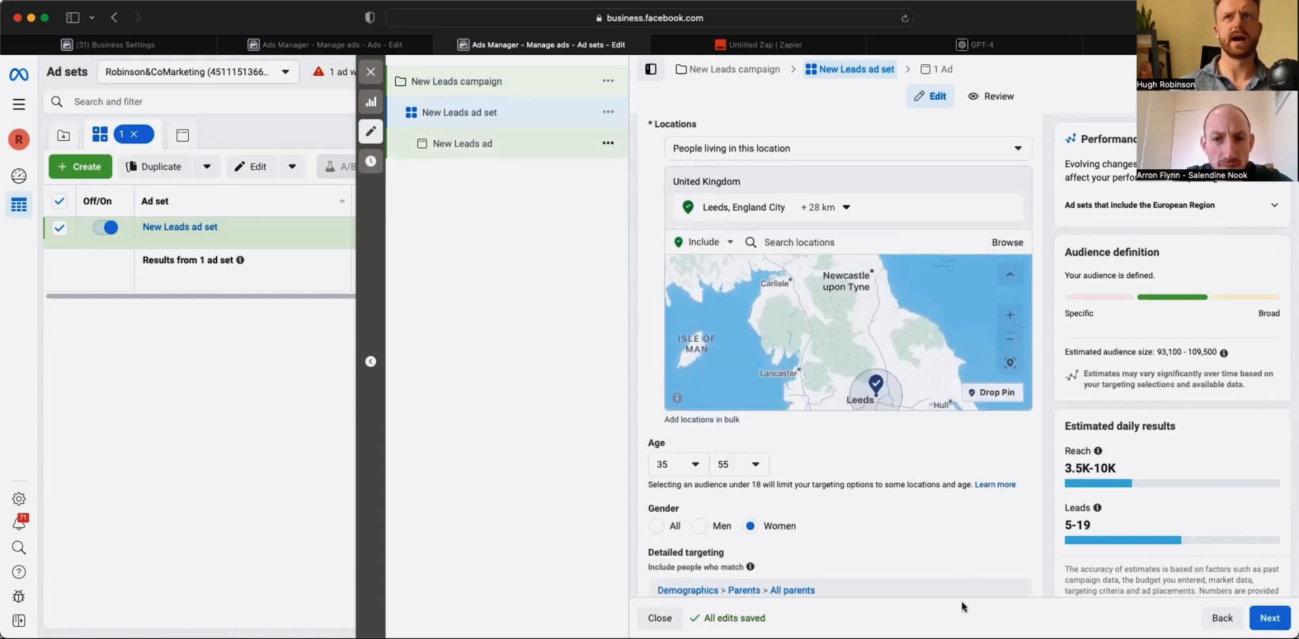
scroll(806, 356, "down", 8)
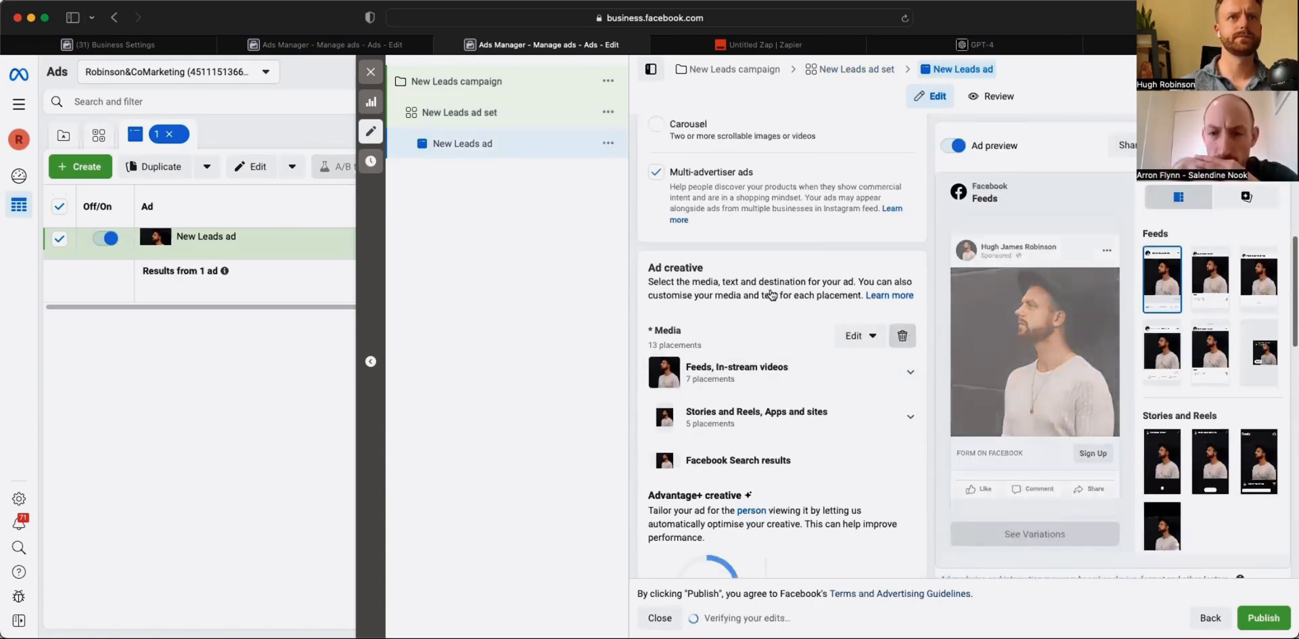
left_click(902, 336)
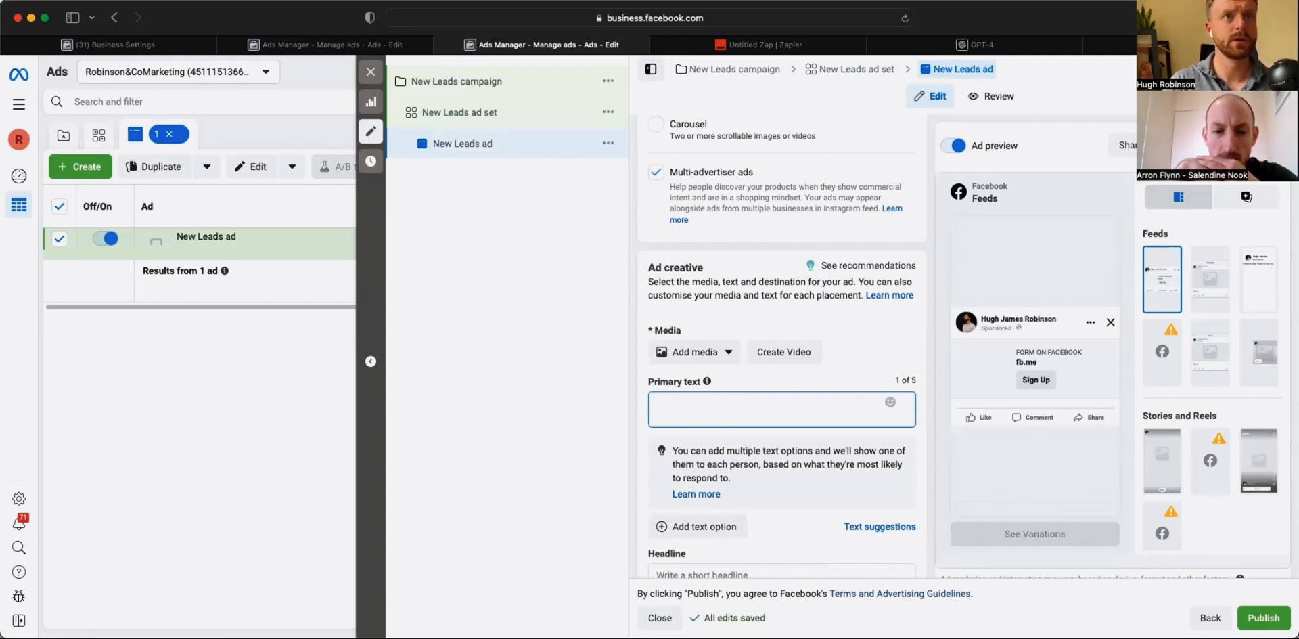
- Begin the ad's primary text with "Parents with Kids who want to hit A's & A*s in Maths"
type("Parents ")
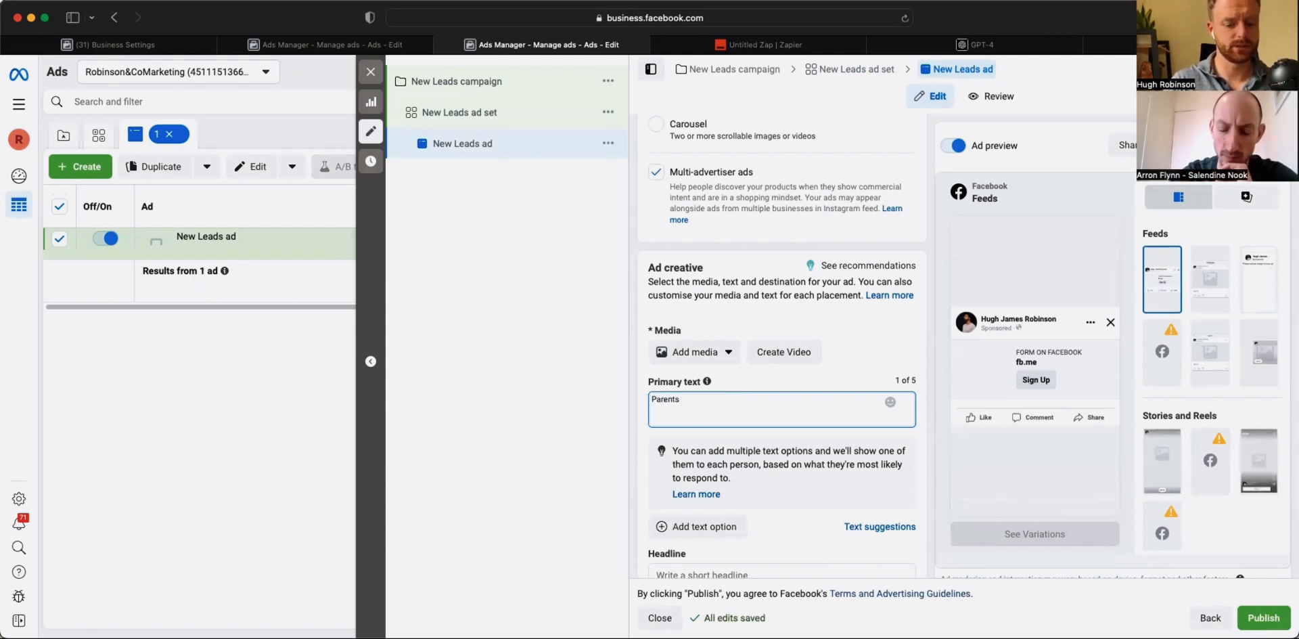
type("with K")
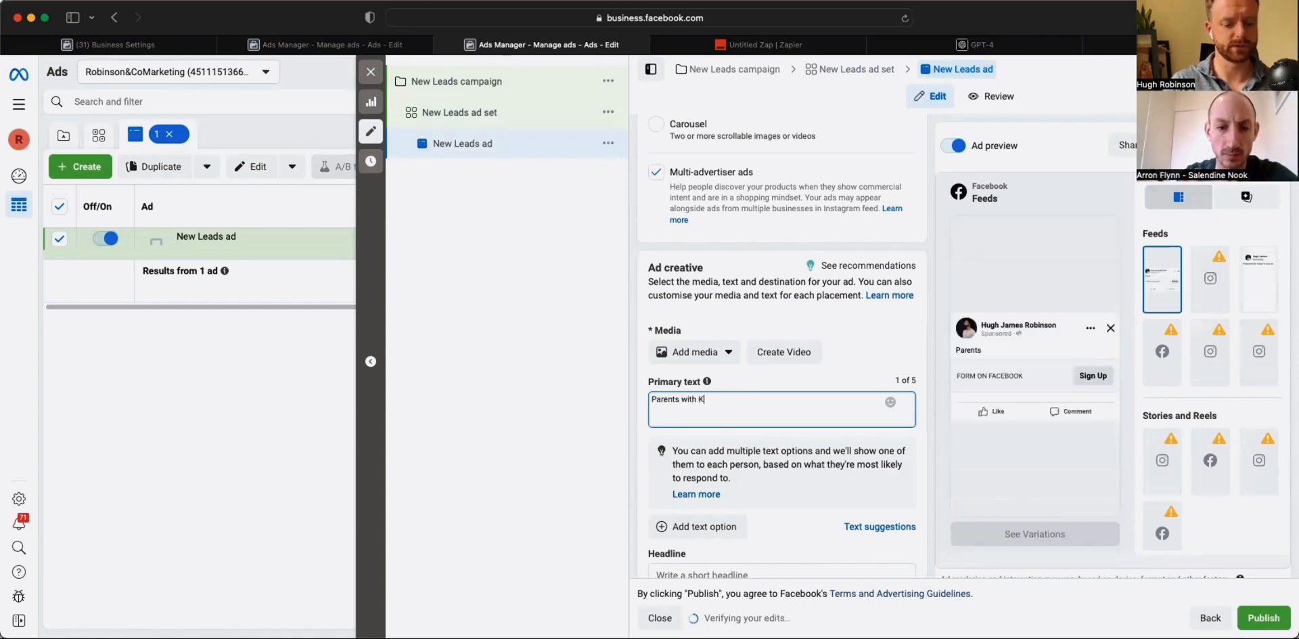
type("ids ")
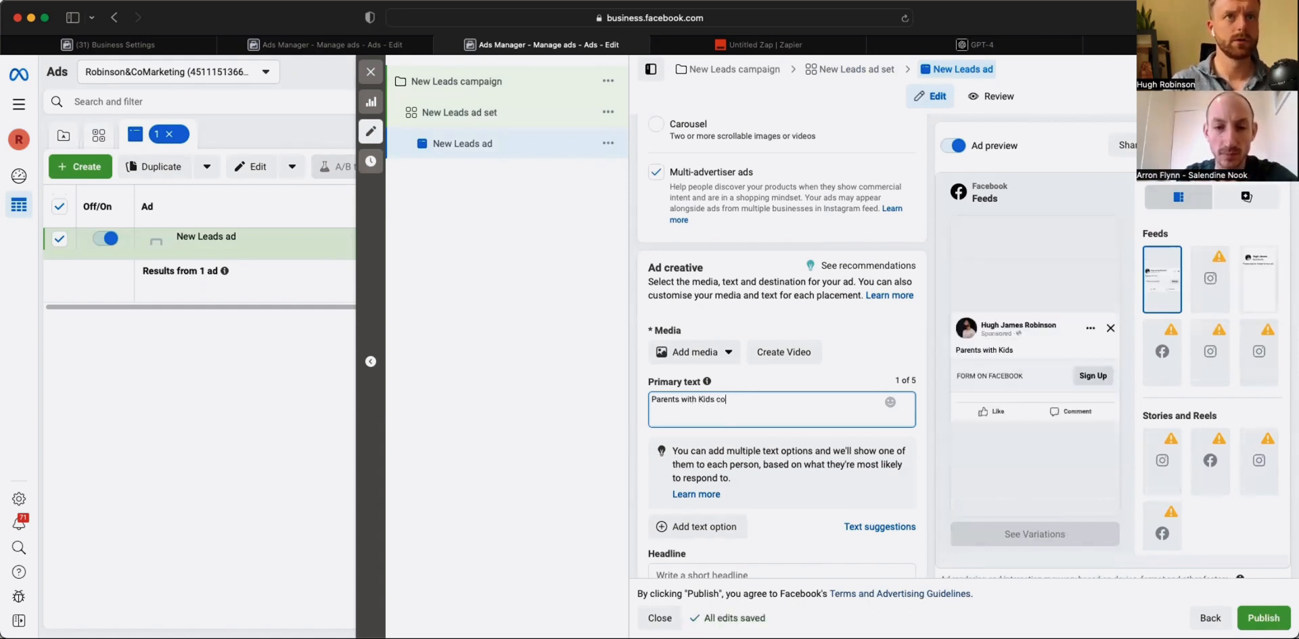
type("who want to h")
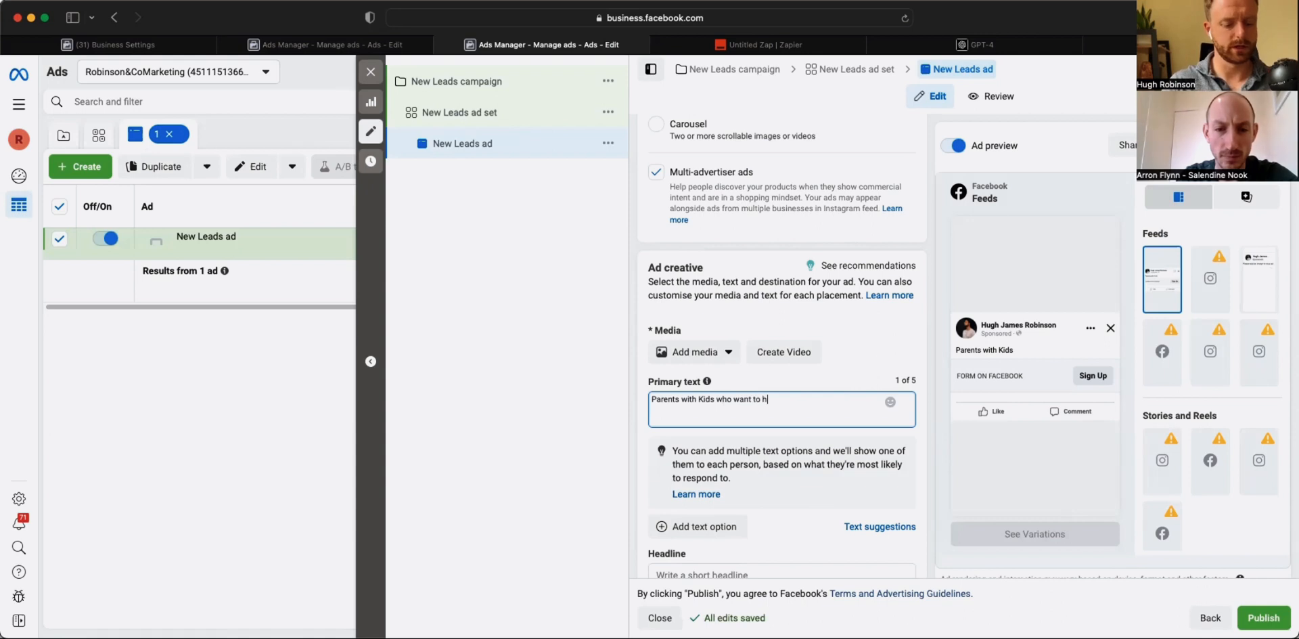
type("it A")
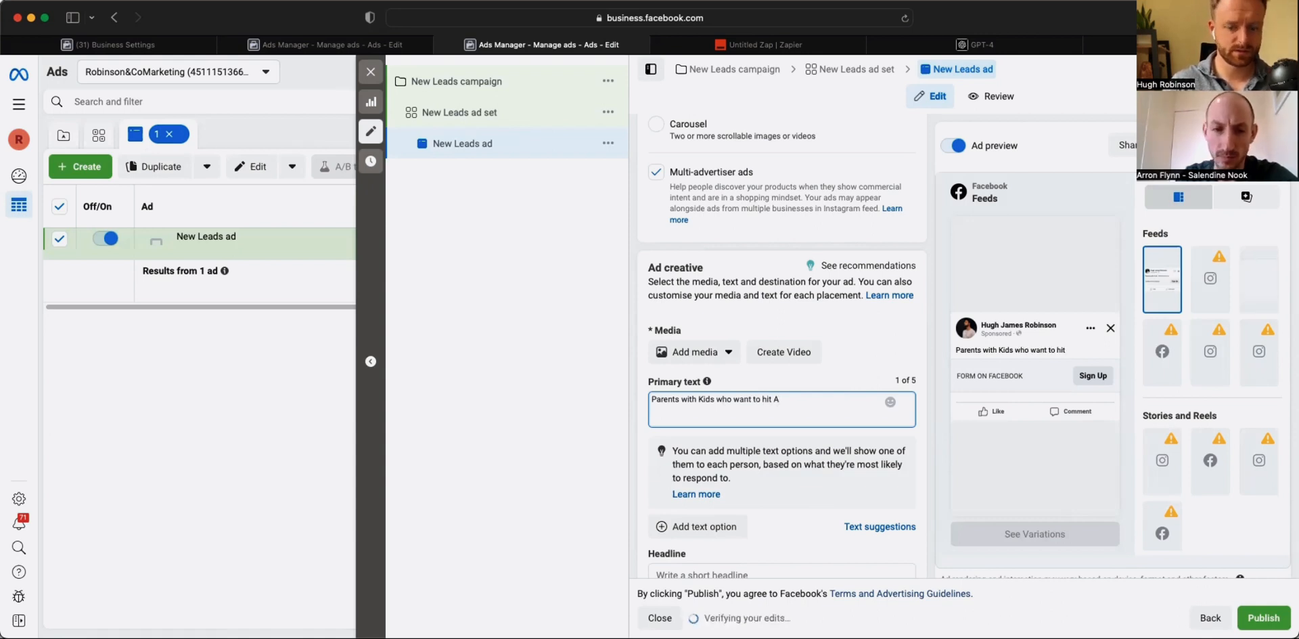
type("'s ")
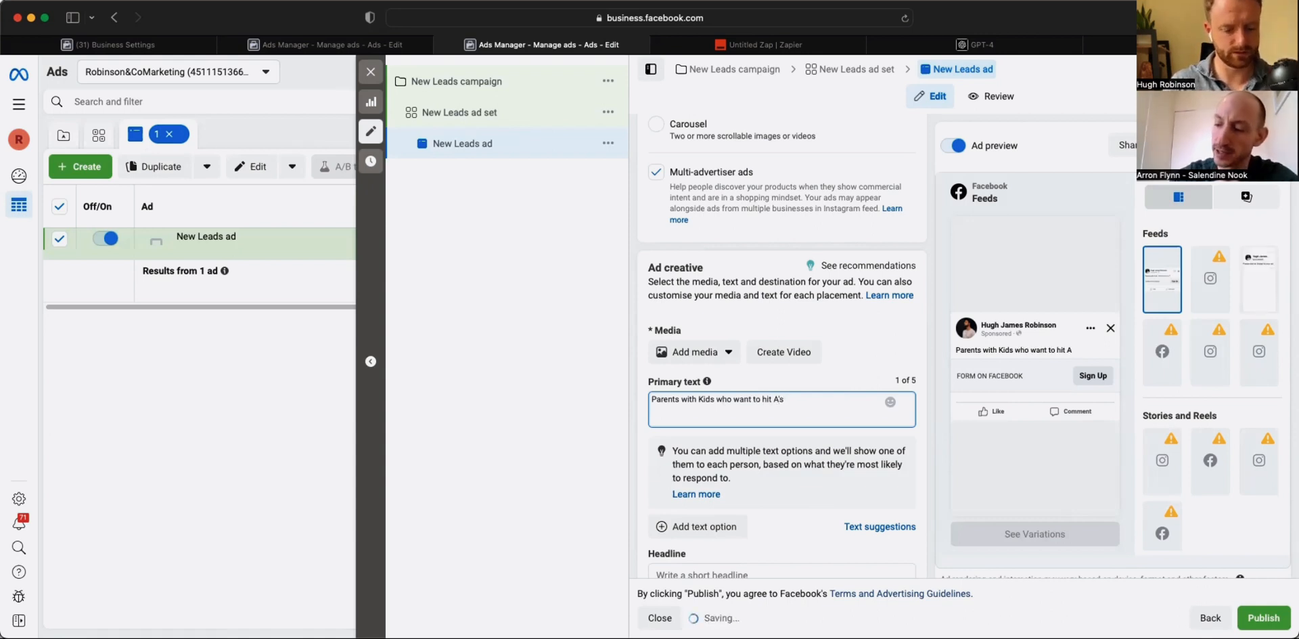
type("& A*")
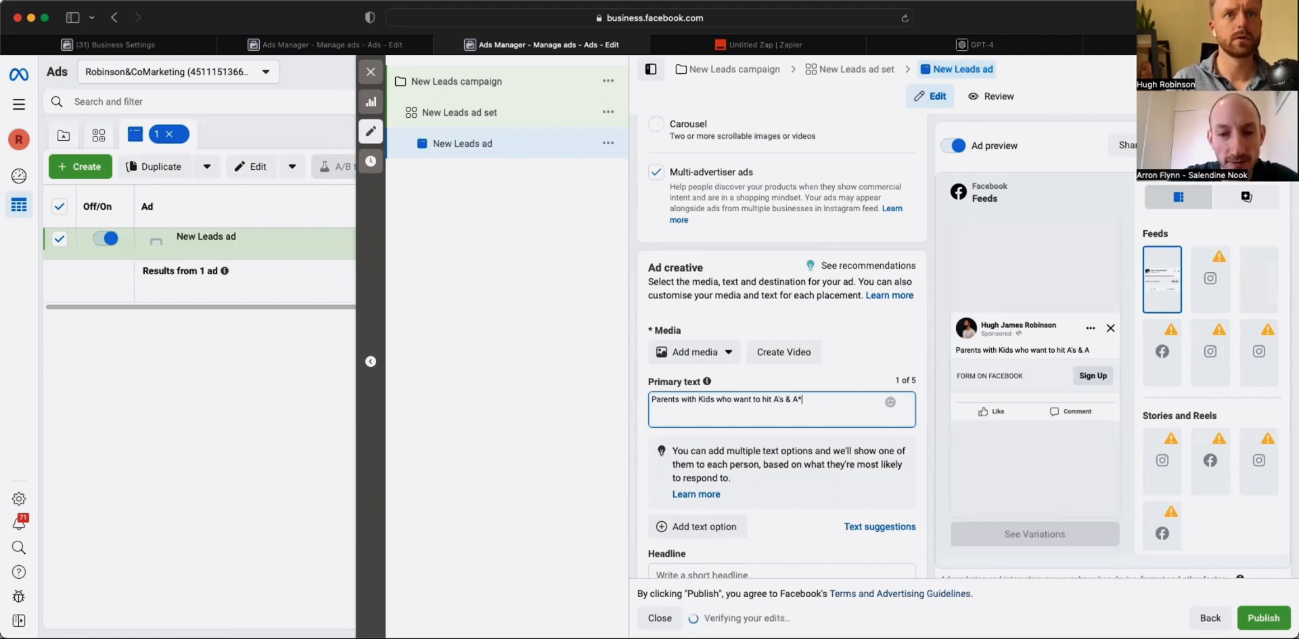
type("s in Maths ")
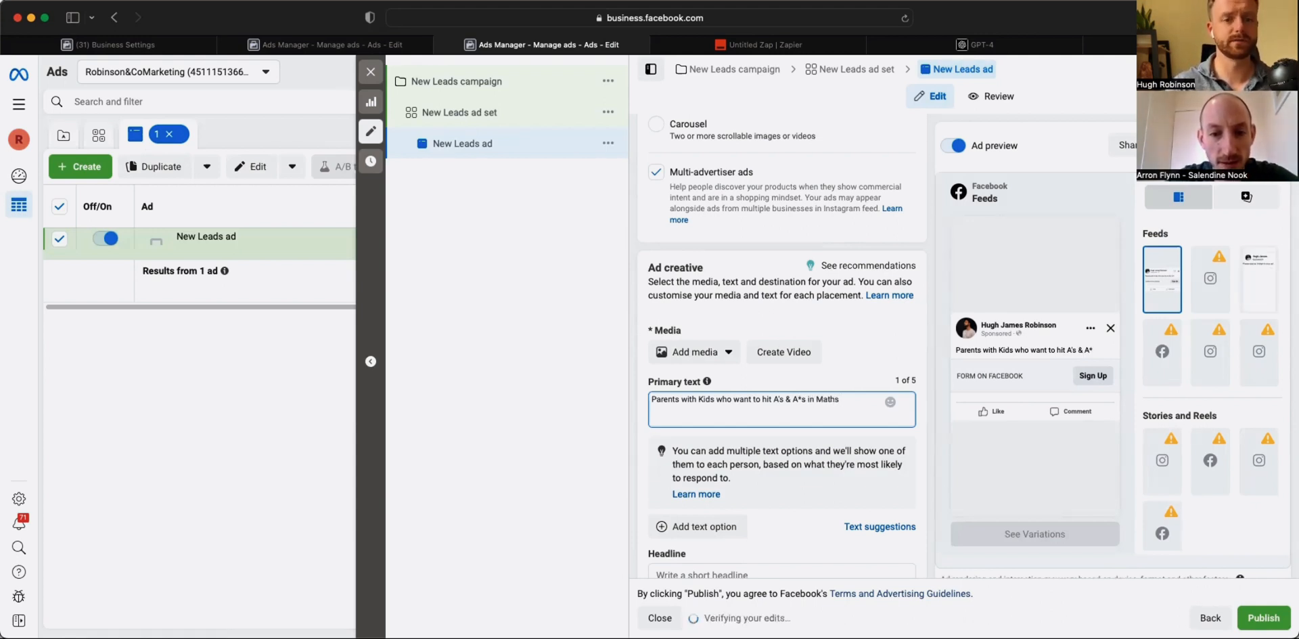
- Continue the primary text's opening sentence with ", we are opening spaces for private tutoring where we guarantee"
type(", we ")
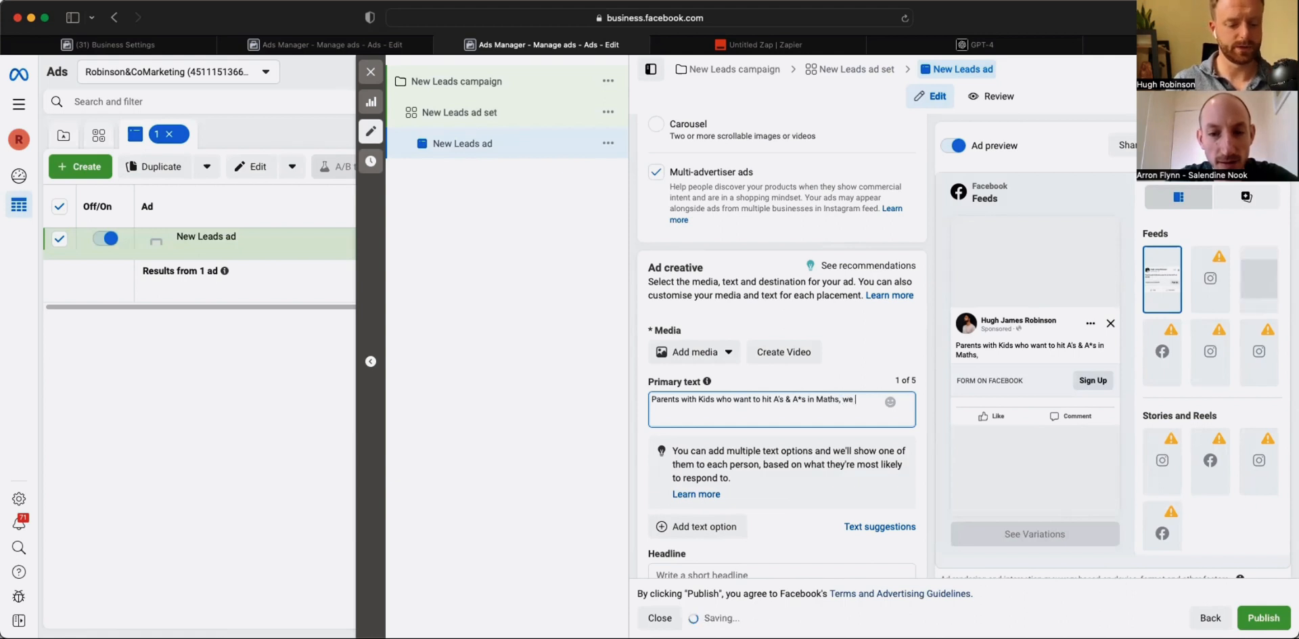
type("are opening space")
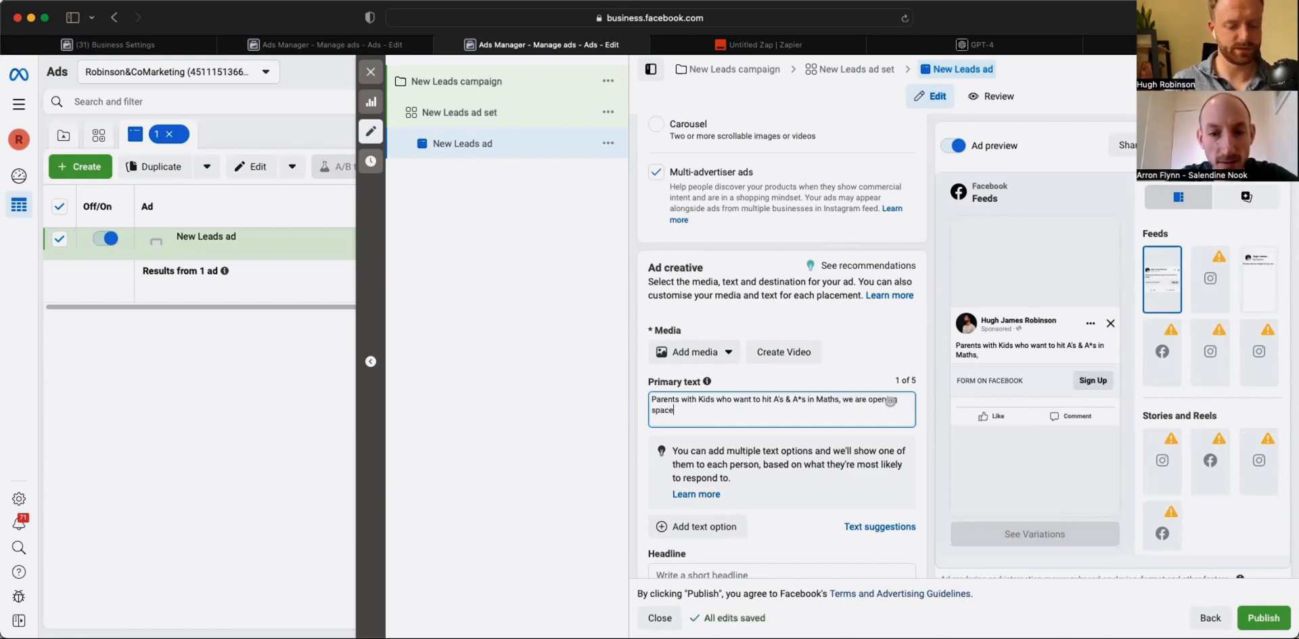
type("s for pr")
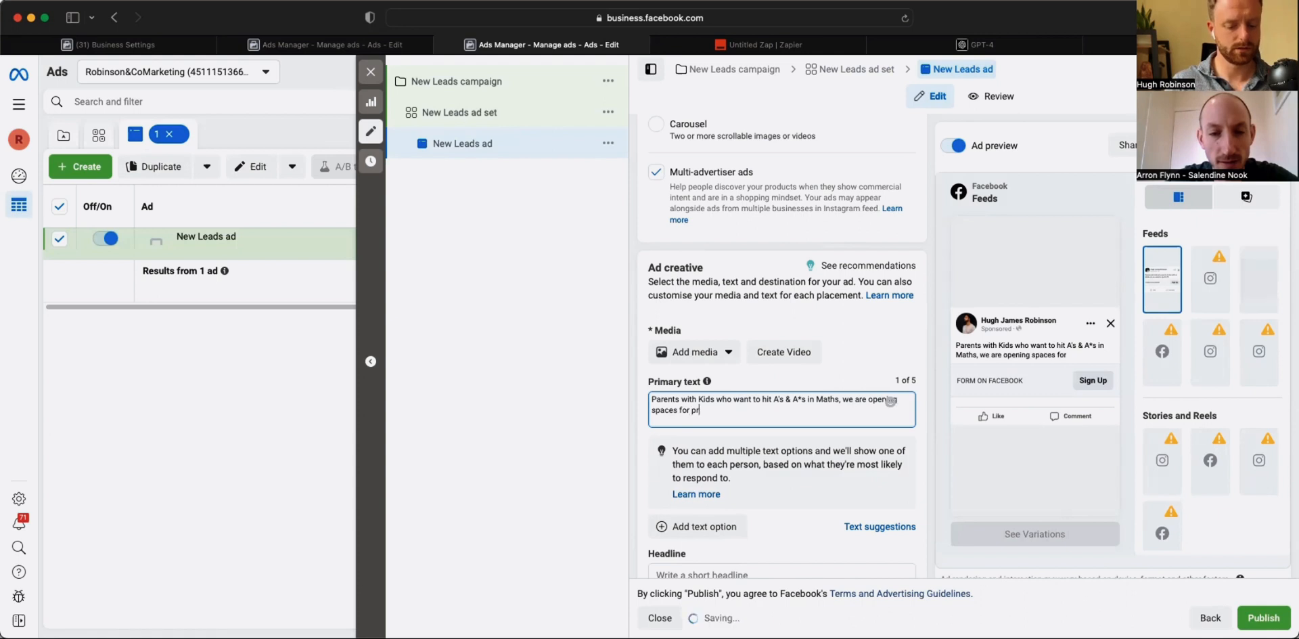
type("ivate tutori")
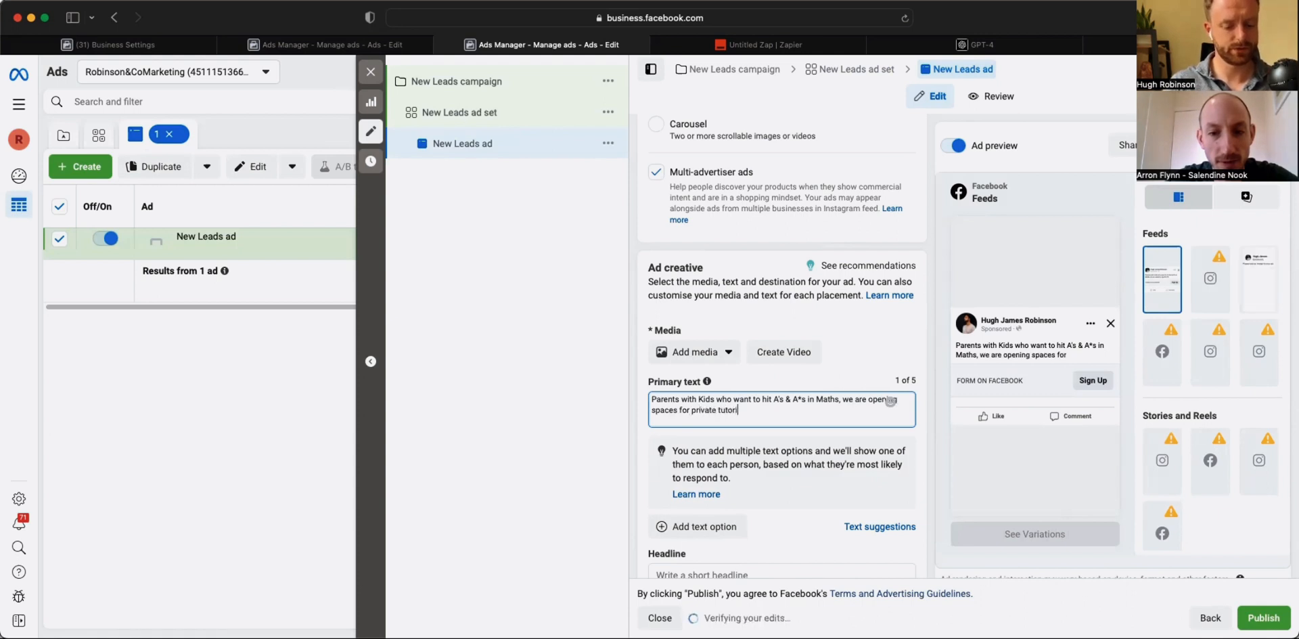
type("ing ")
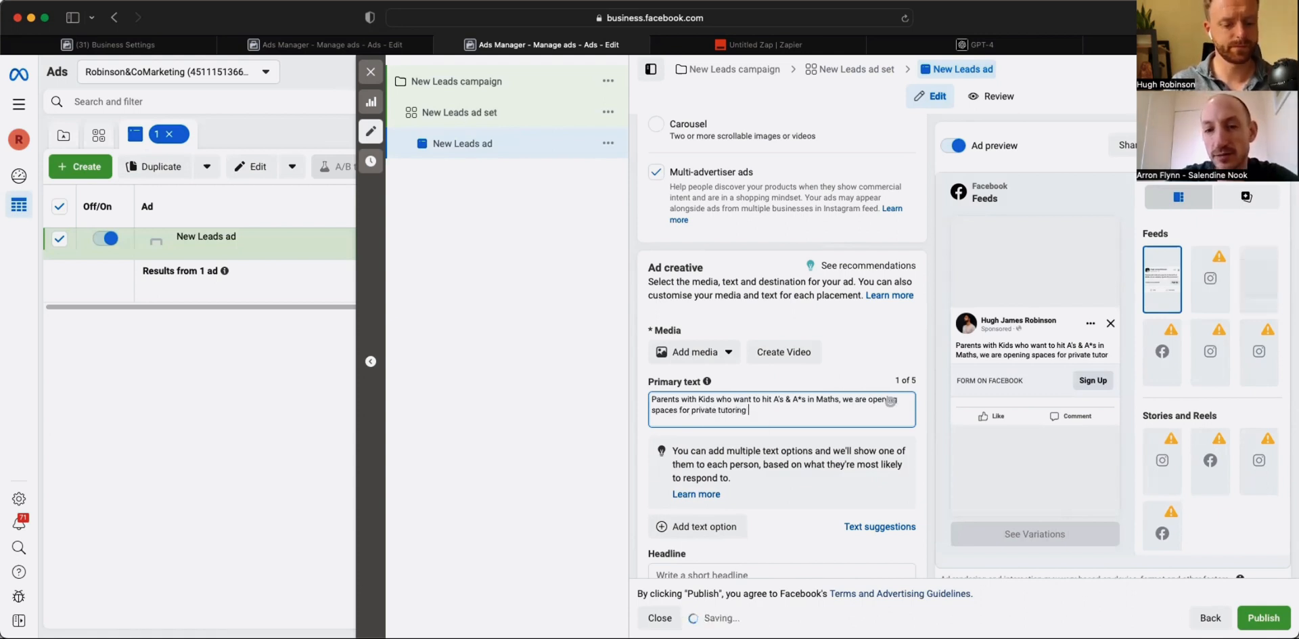
type("where we guarantee")
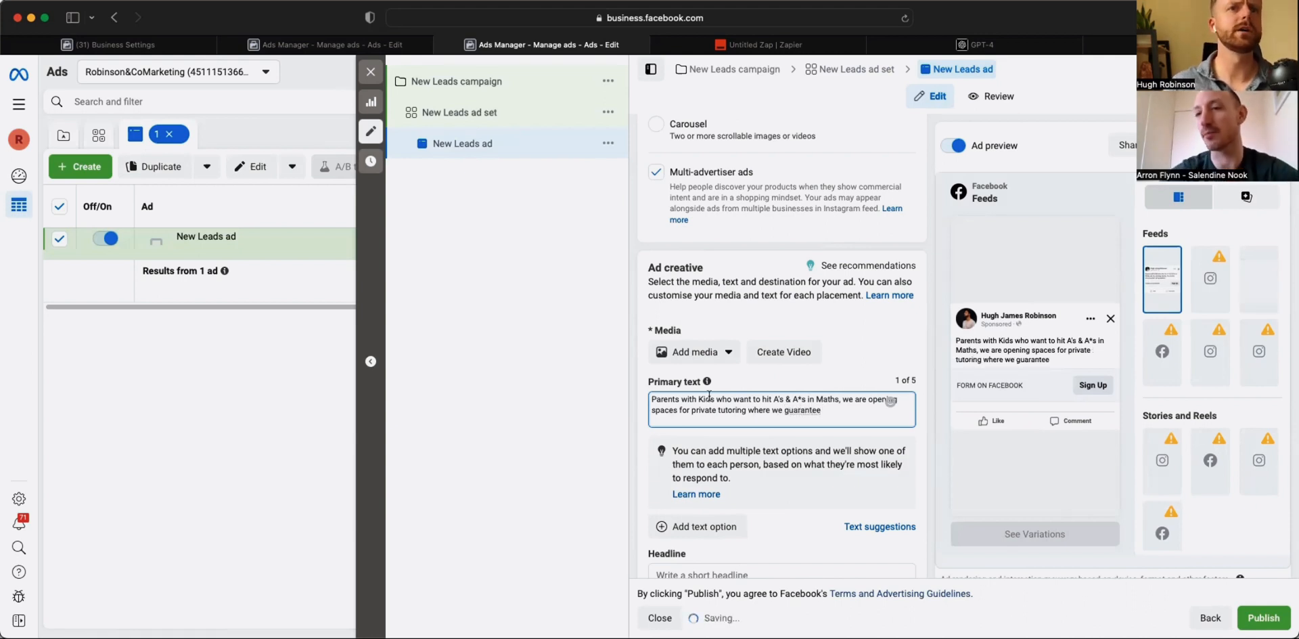
- Reword the primary text in the first person singular, replacing "we are" with "I am" and "we guarantee" with "I guarantee"
left_click(814, 399)
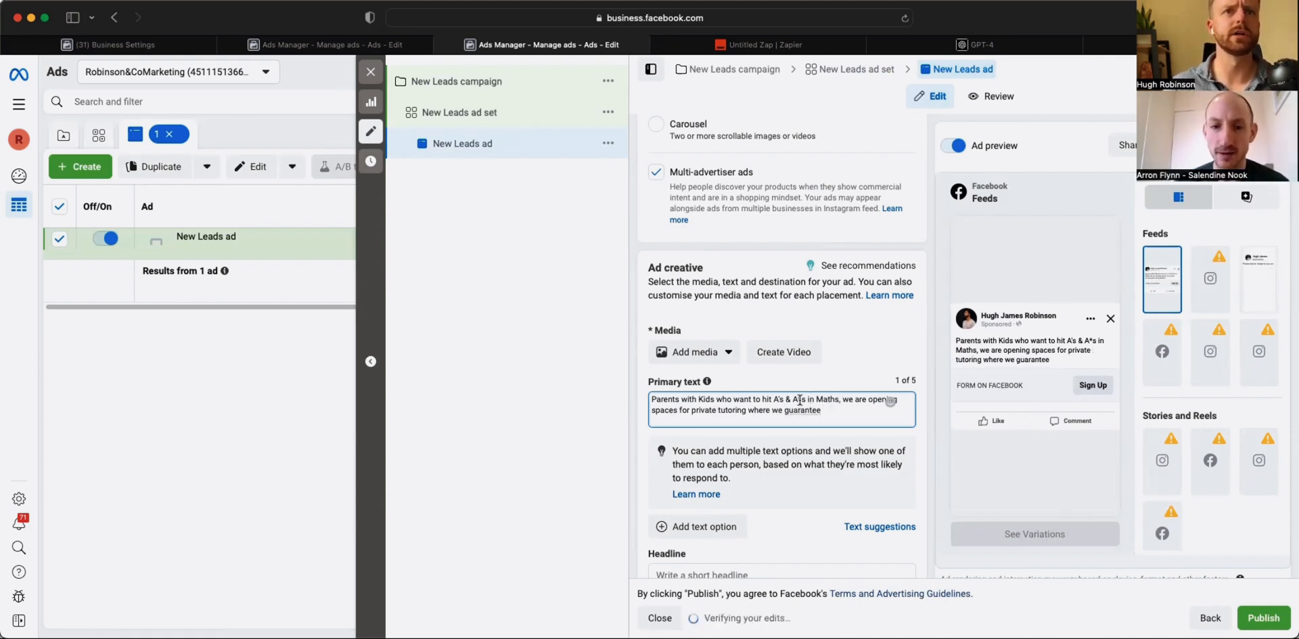
left_click_drag(867, 399, 842, 398)
type("I am")
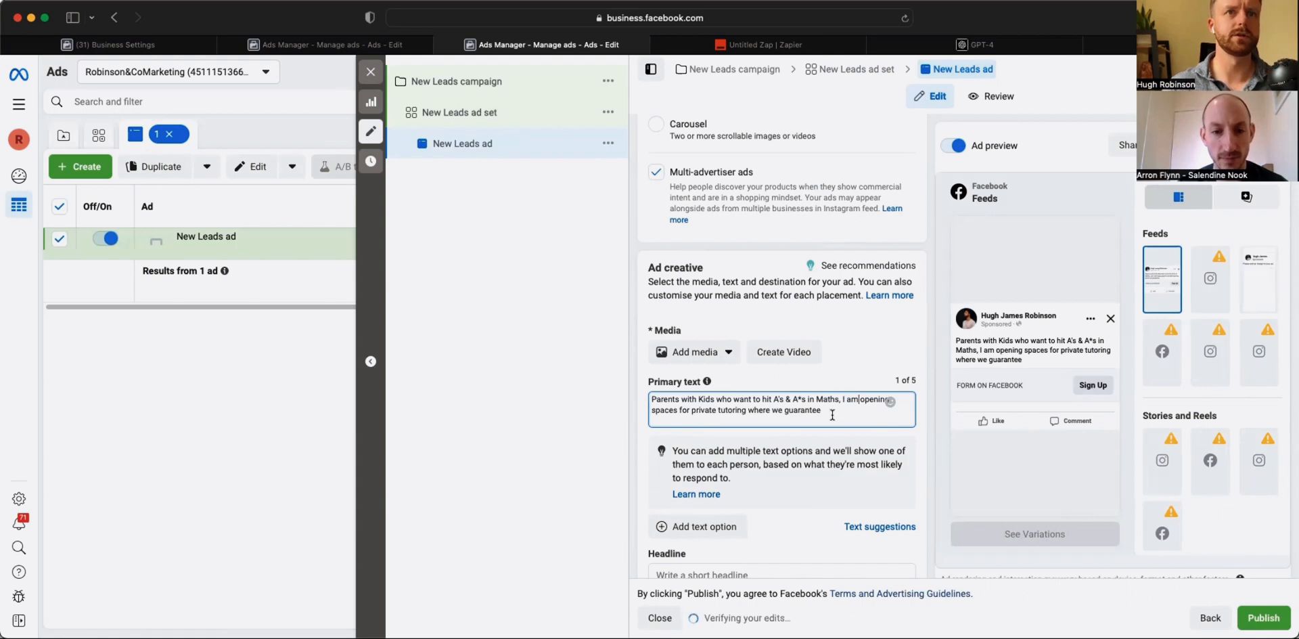
double_click(778, 411)
type("I")
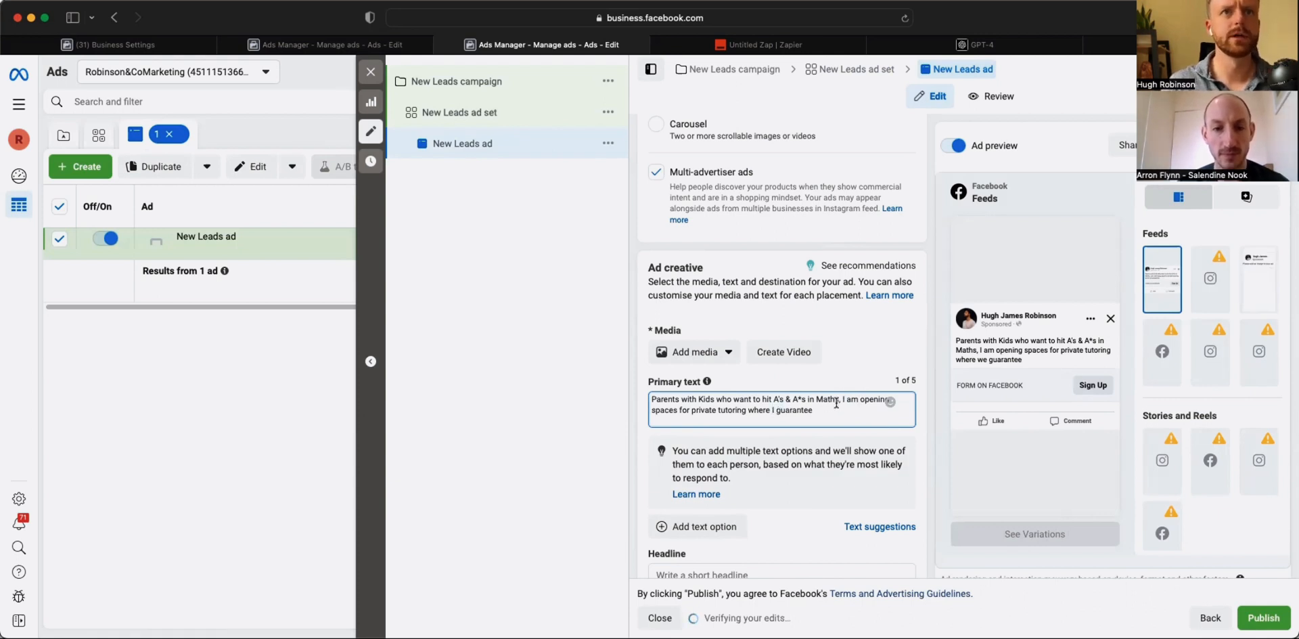
- Extend the primary text after "I guarantee" with "to help your child improves their grades"
type(" guarantee to he")
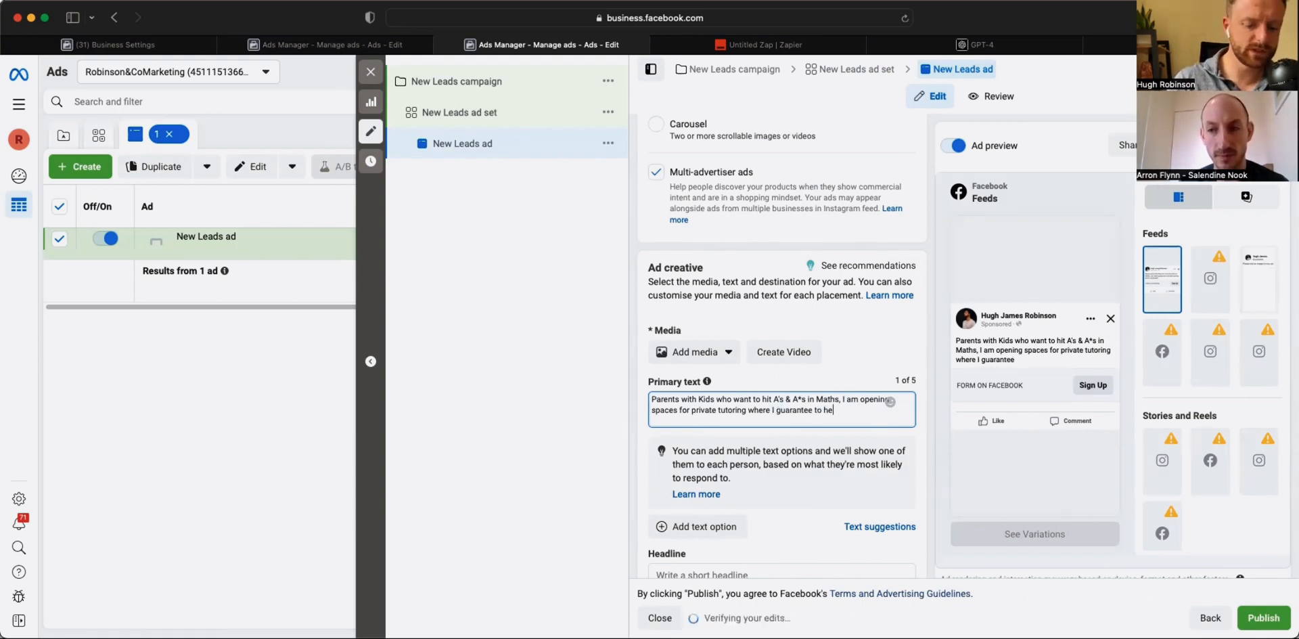
type("lp your chil")
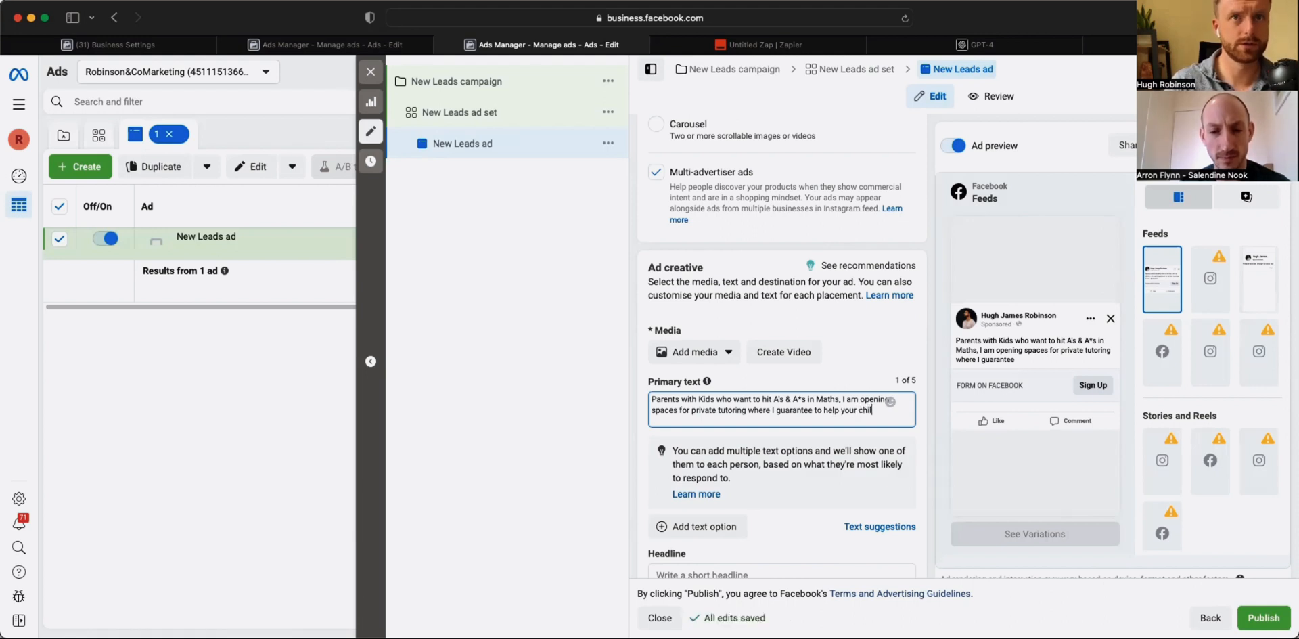
type("d improves th")
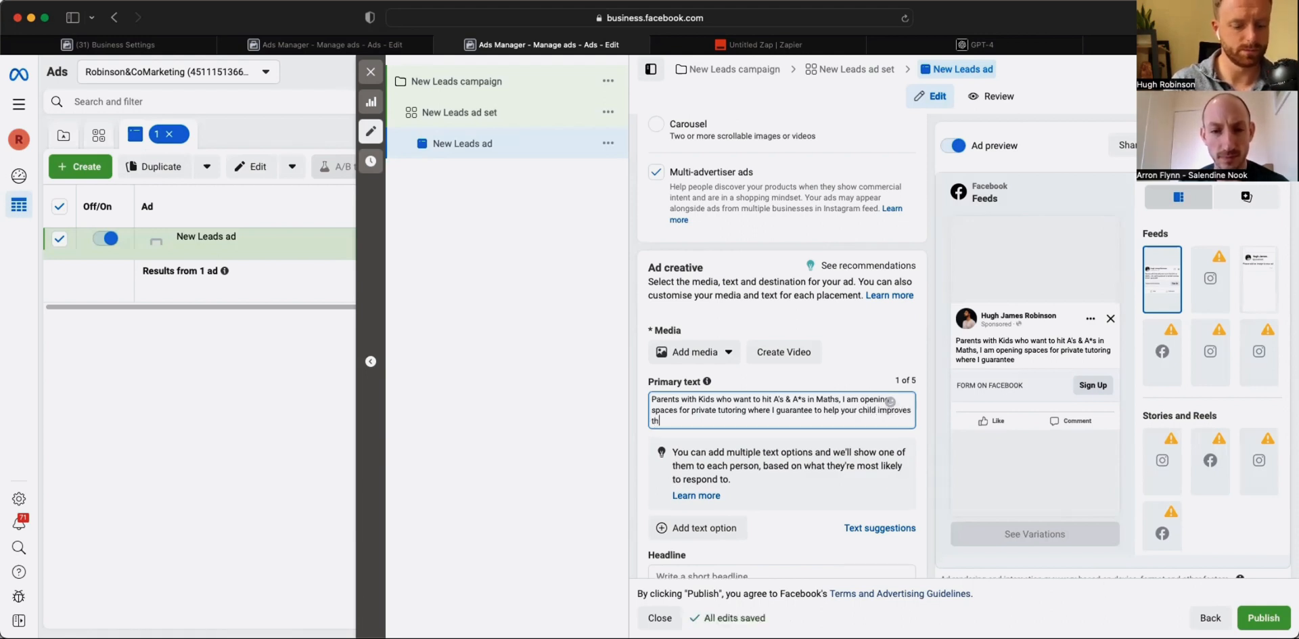
type("eir grades")
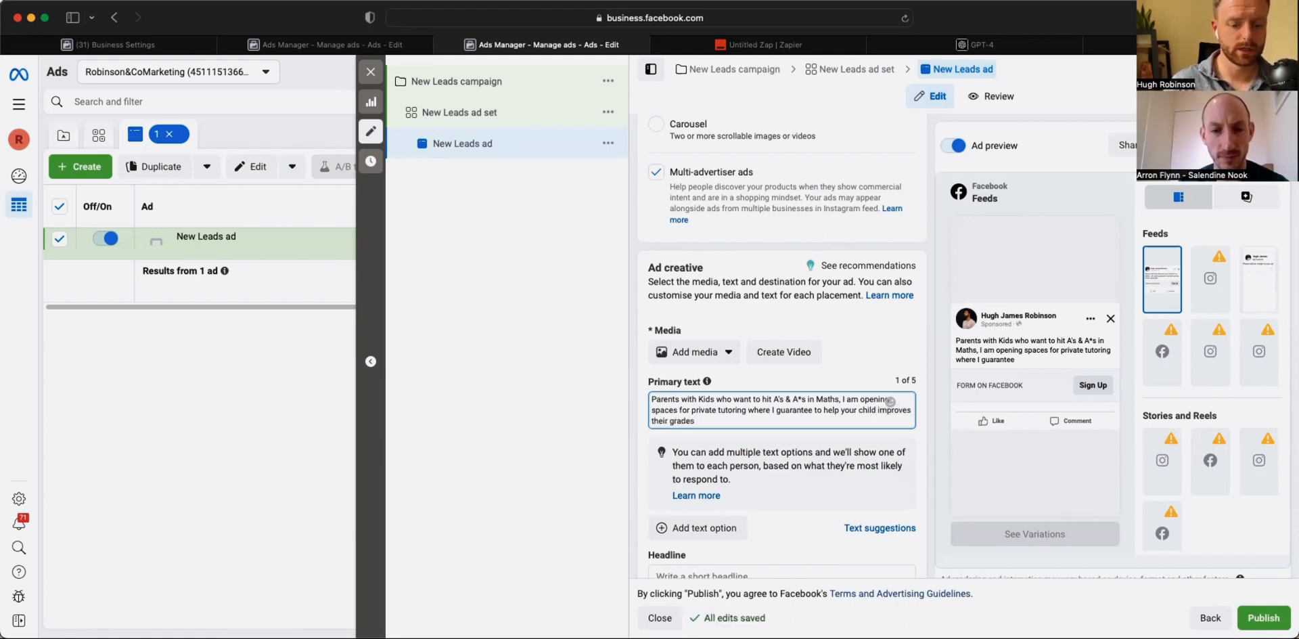
- Finish the primary text's first sentence with "moving into A levels."
type(" moving ")
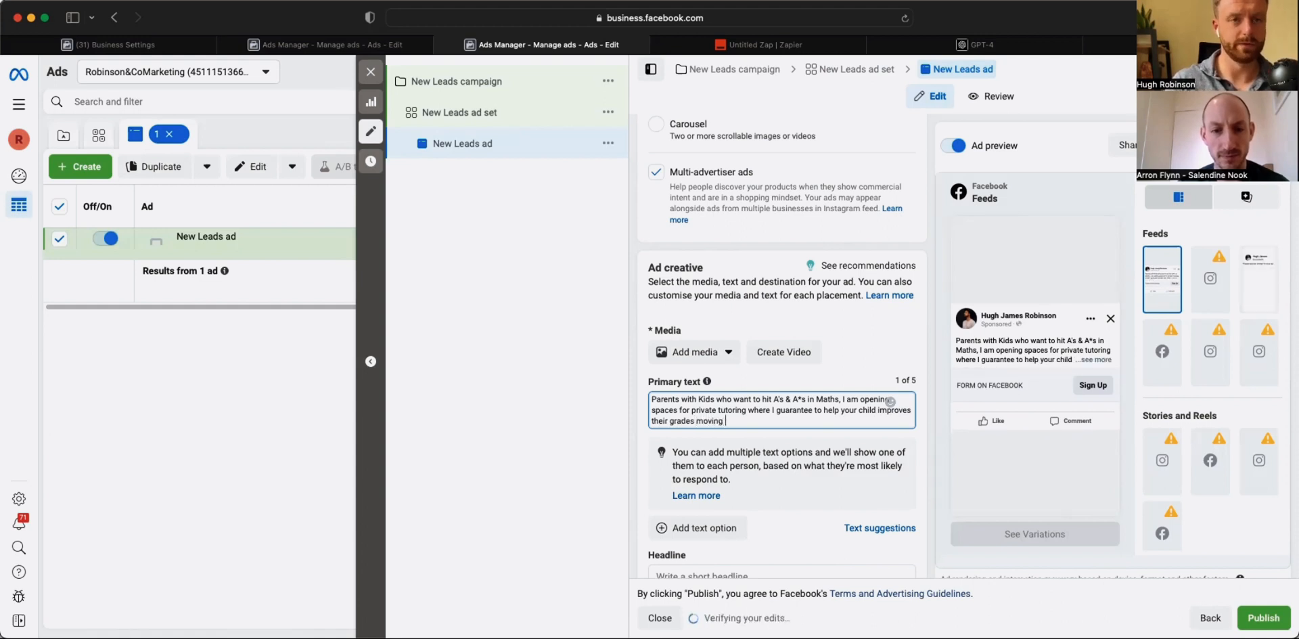
type("into ")
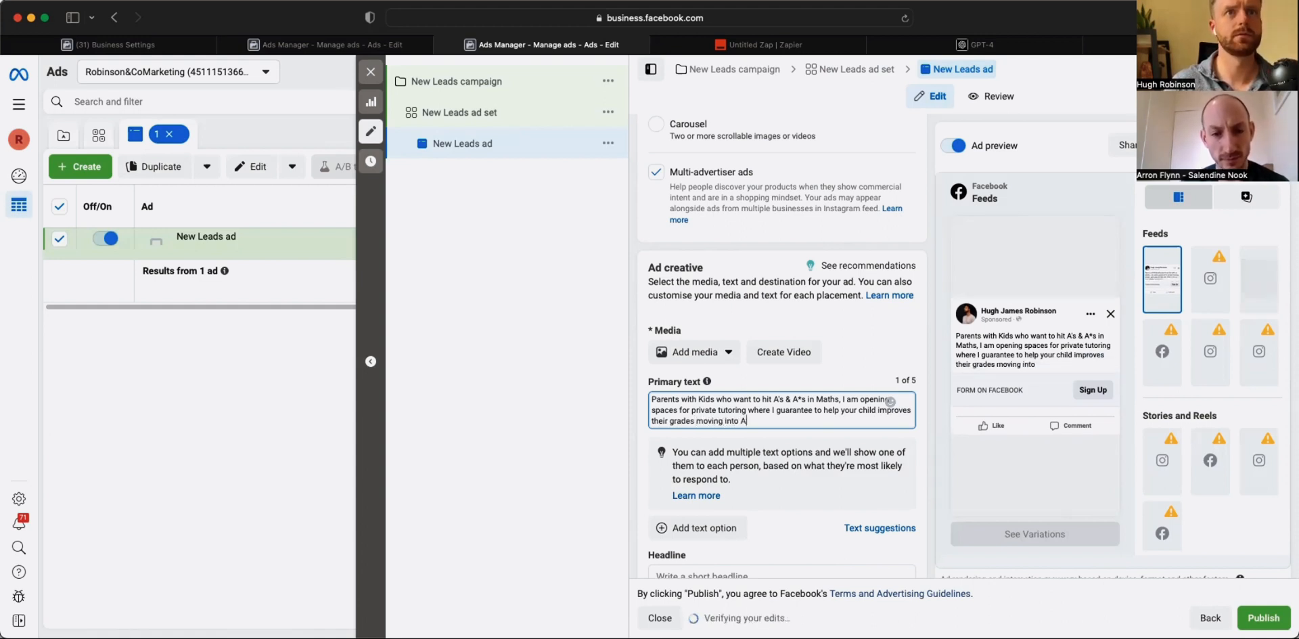
type("A Level")
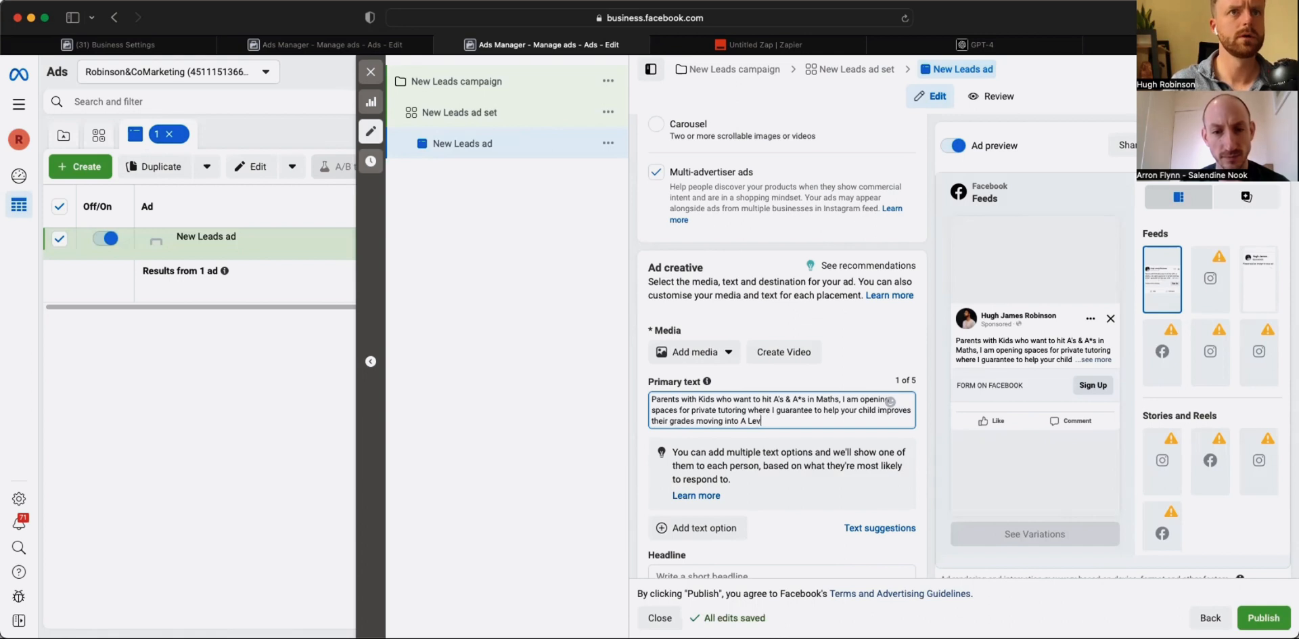
key("BackSpace")
key("BackSpace")
key("BackSpace")
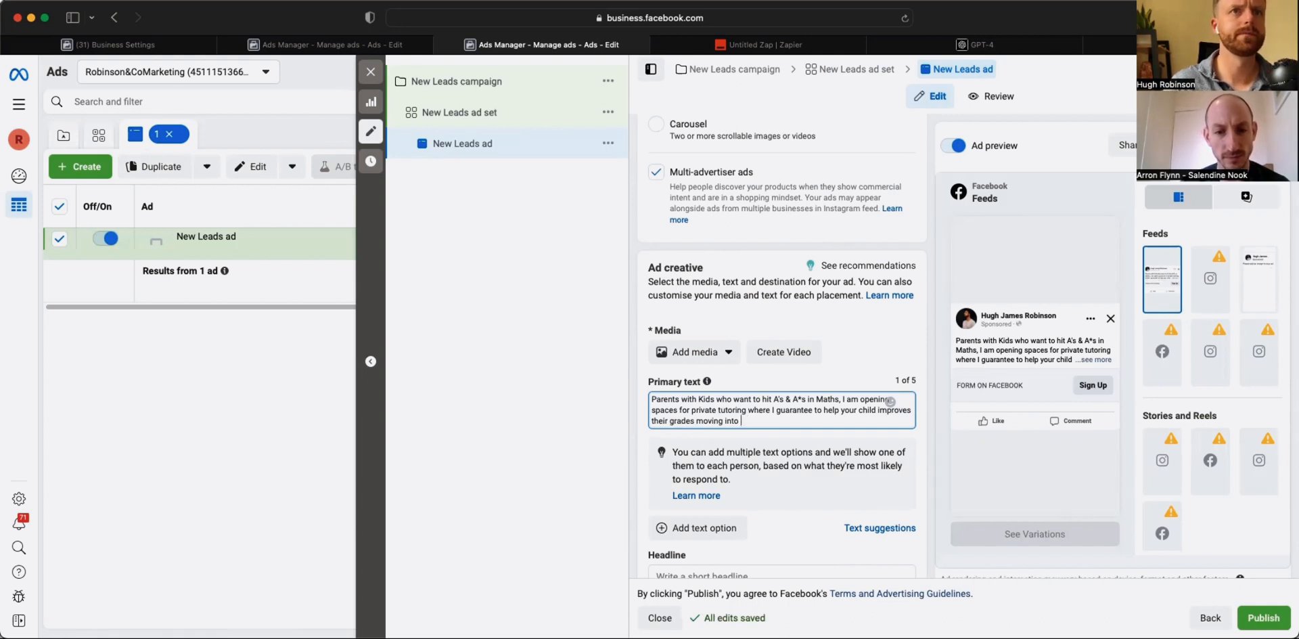
type("levels")
key("Return")
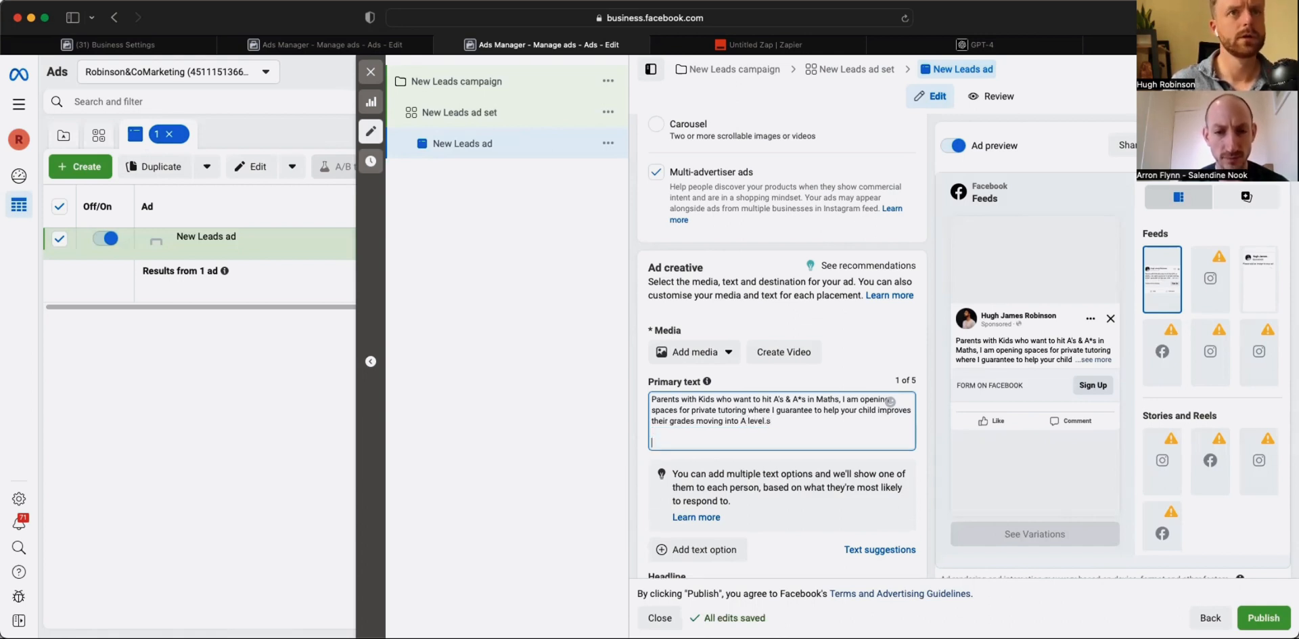
key("BackSpace")
type("s.")
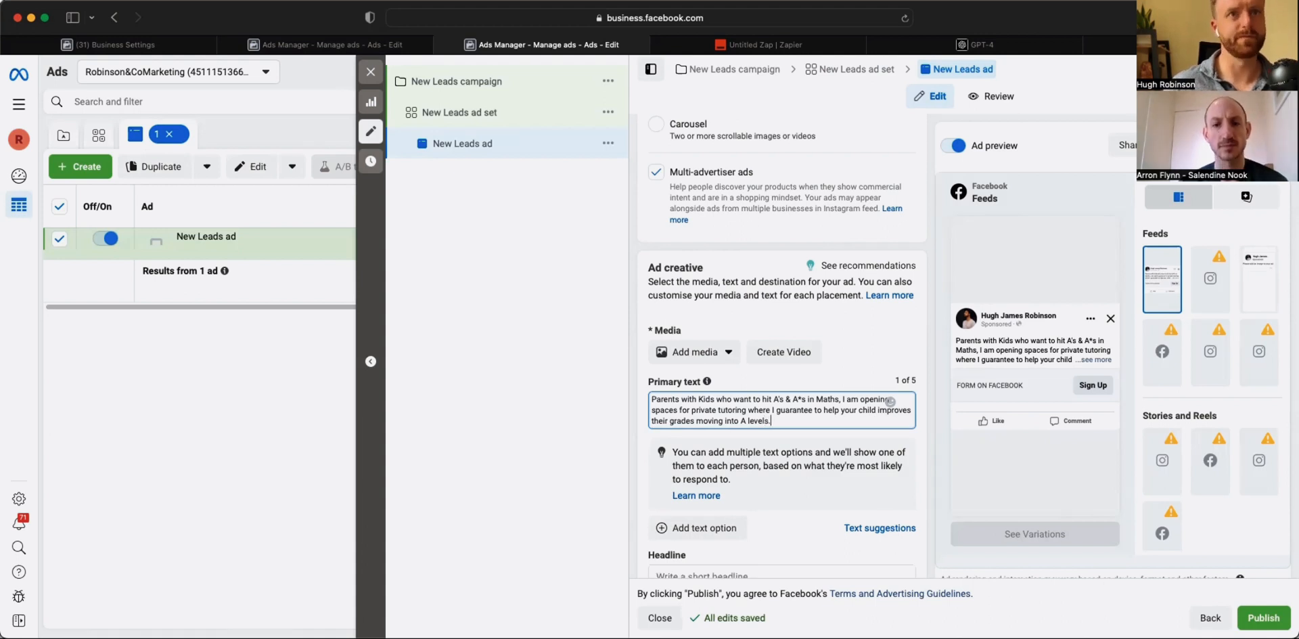
- Start a second paragraph in the primary text with "Having tutored hundreds of students over the years,"
key("Return")
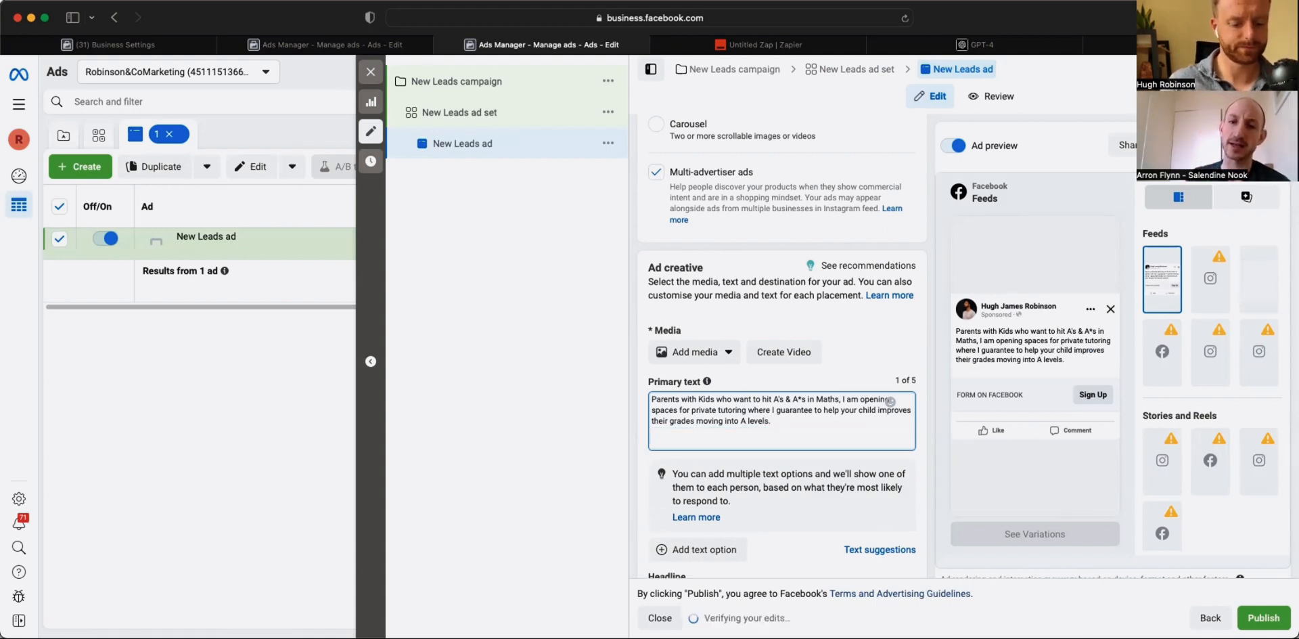
key("Return")
type("Having t")
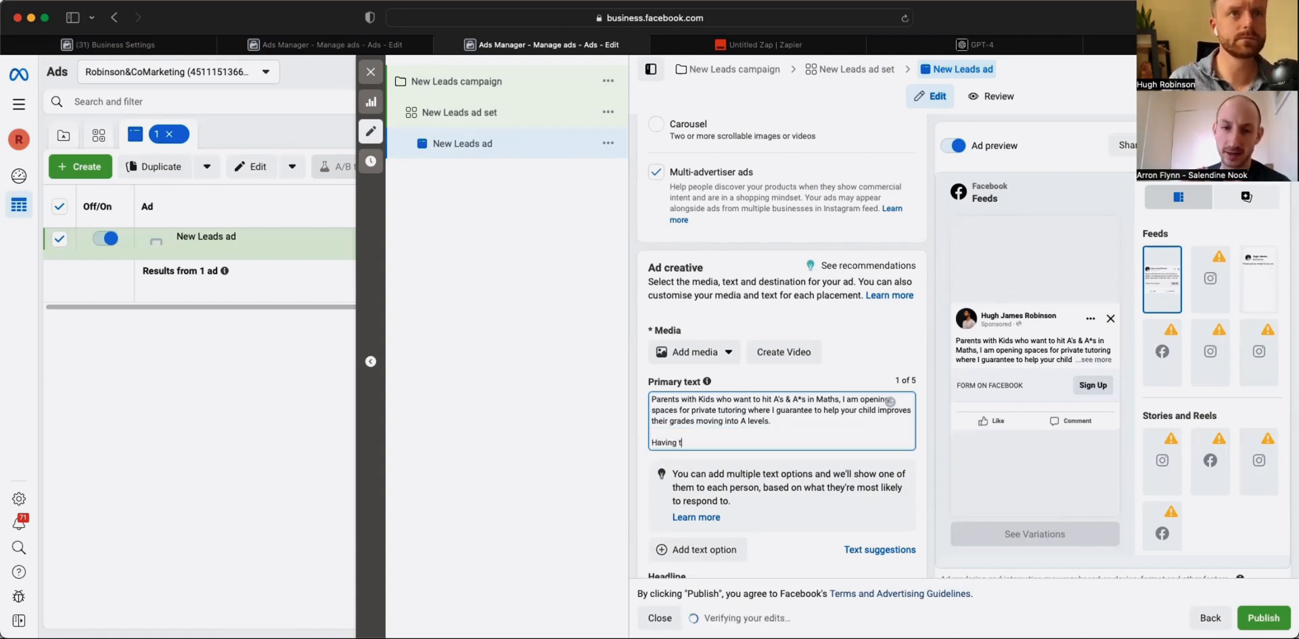
type("utored ")
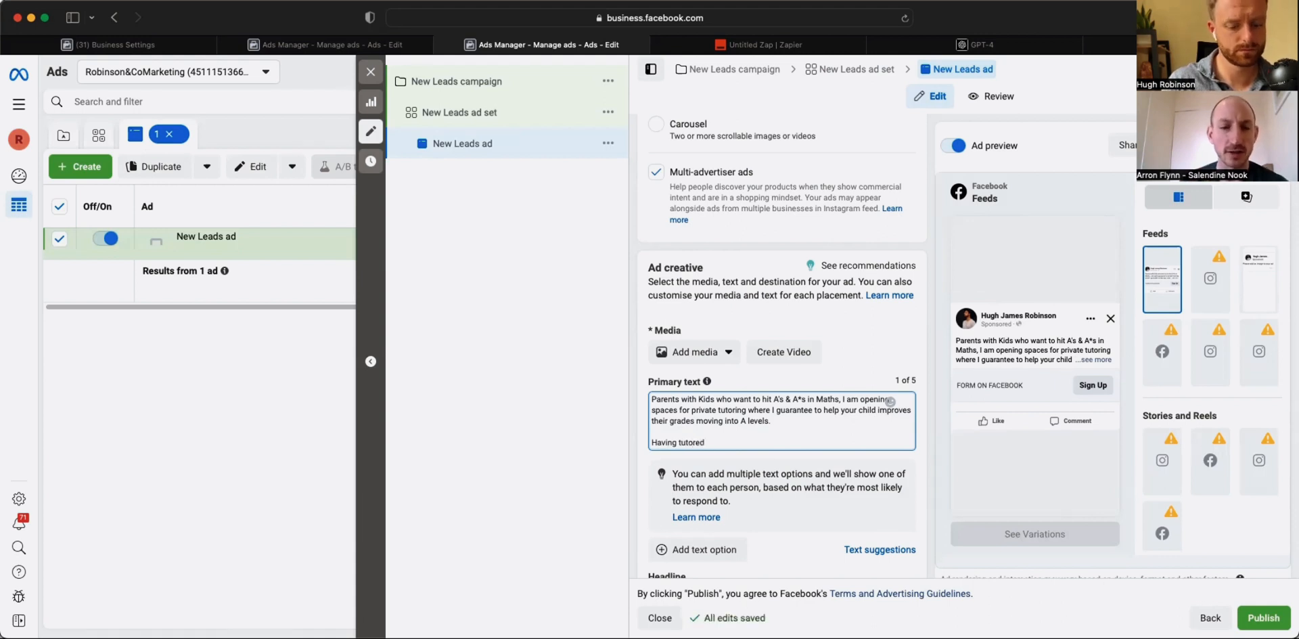
type("hundreds of s")
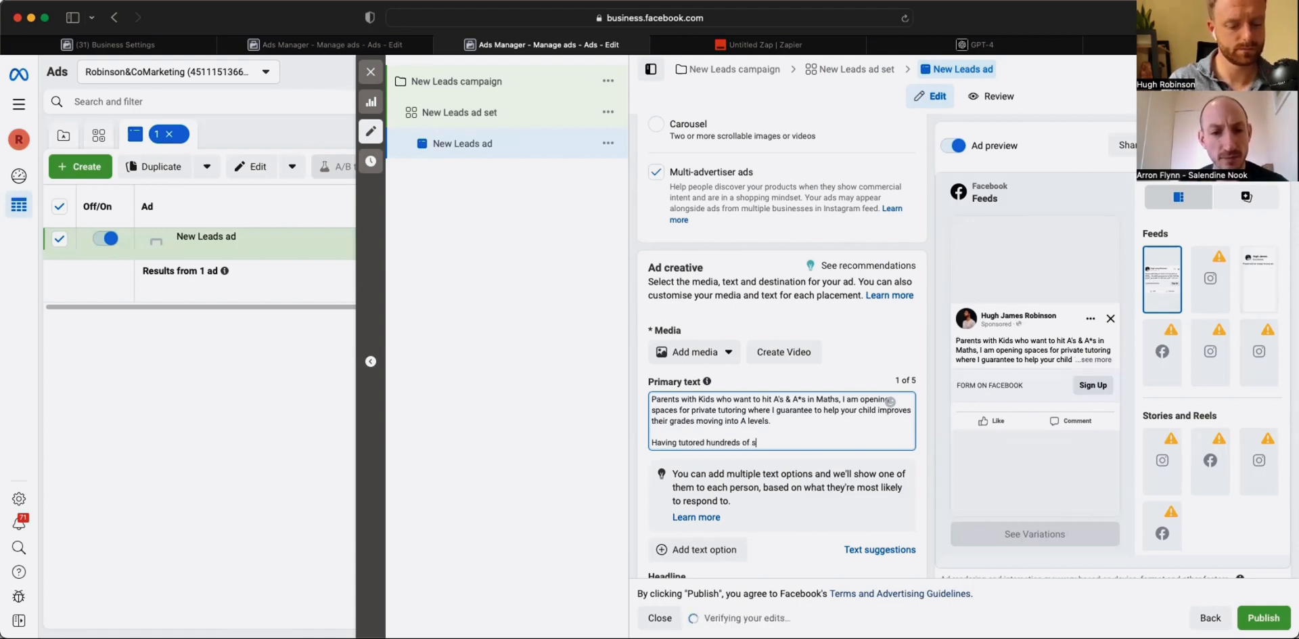
type("tudents ove")
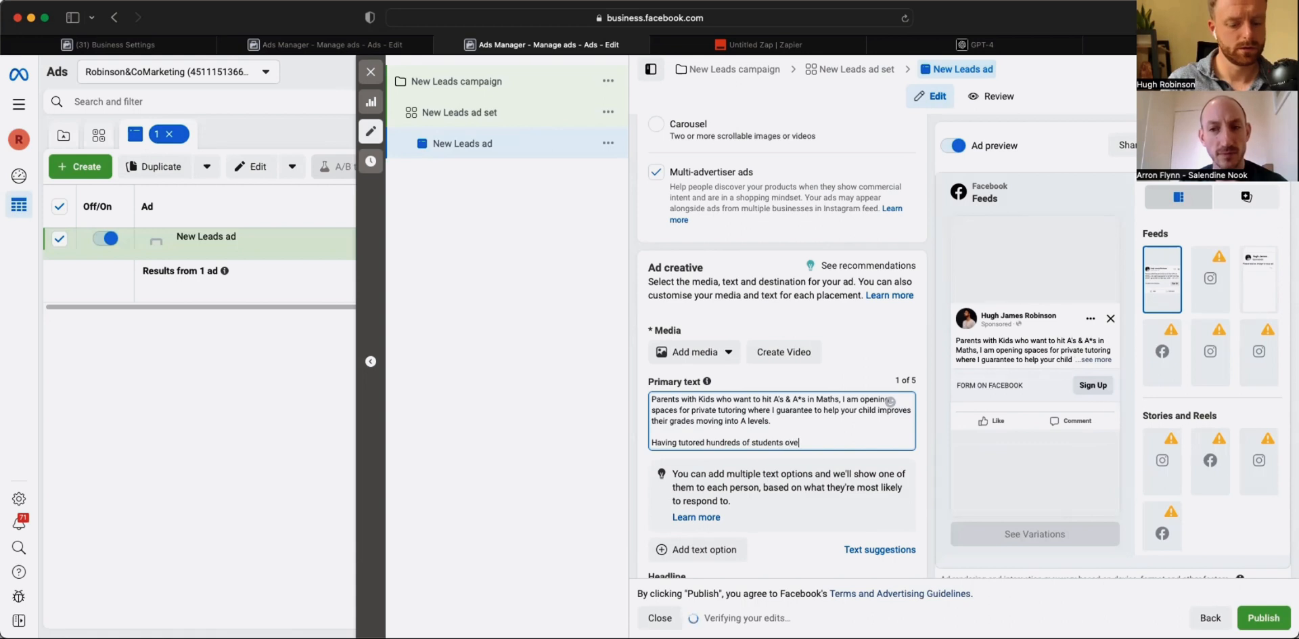
type("r the years,")
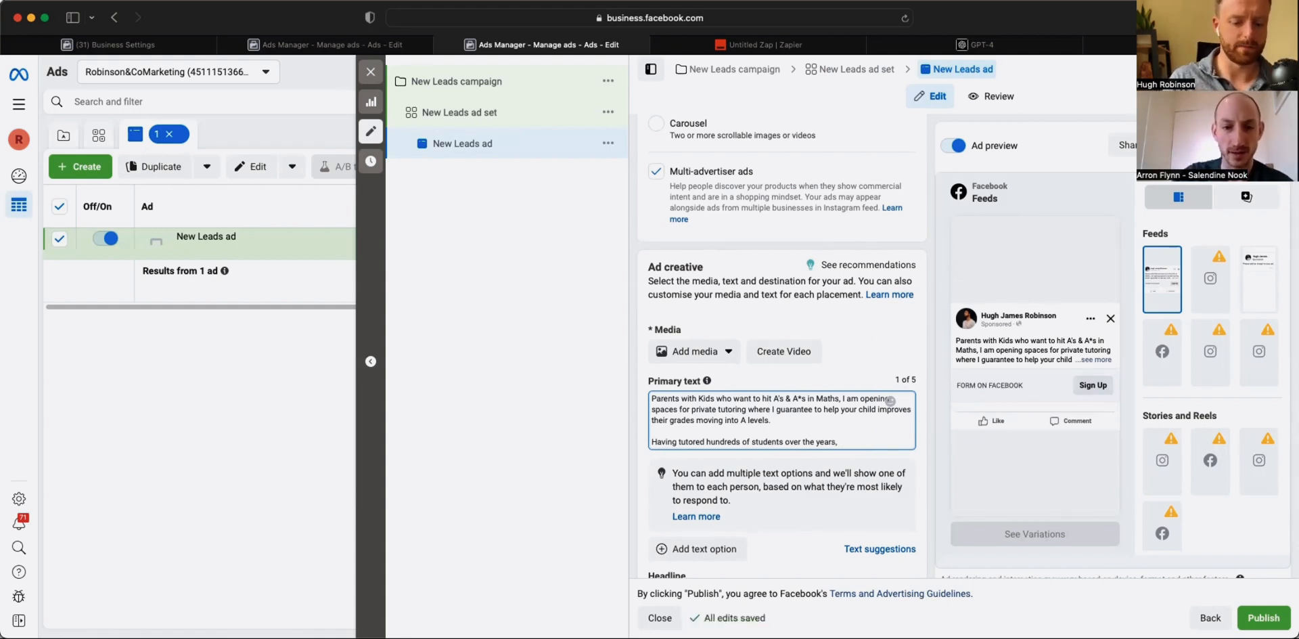
- Continue the second paragraph with "there are common trends I have seen with those who"
type("there are co")
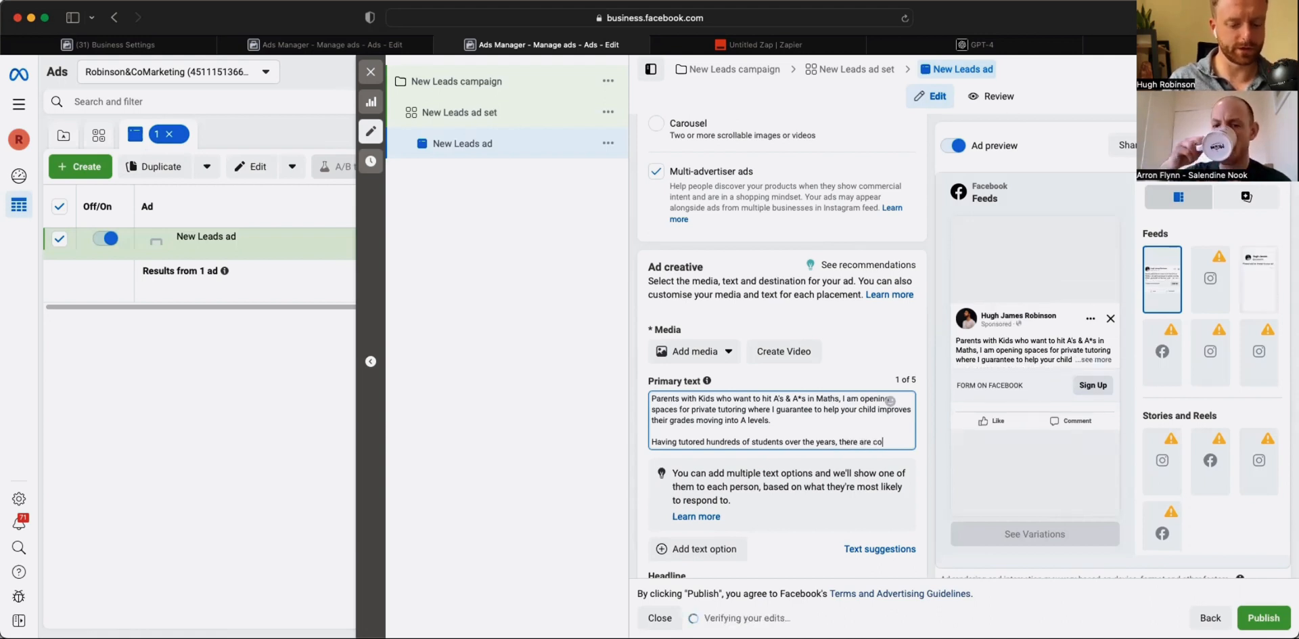
type("mmon ")
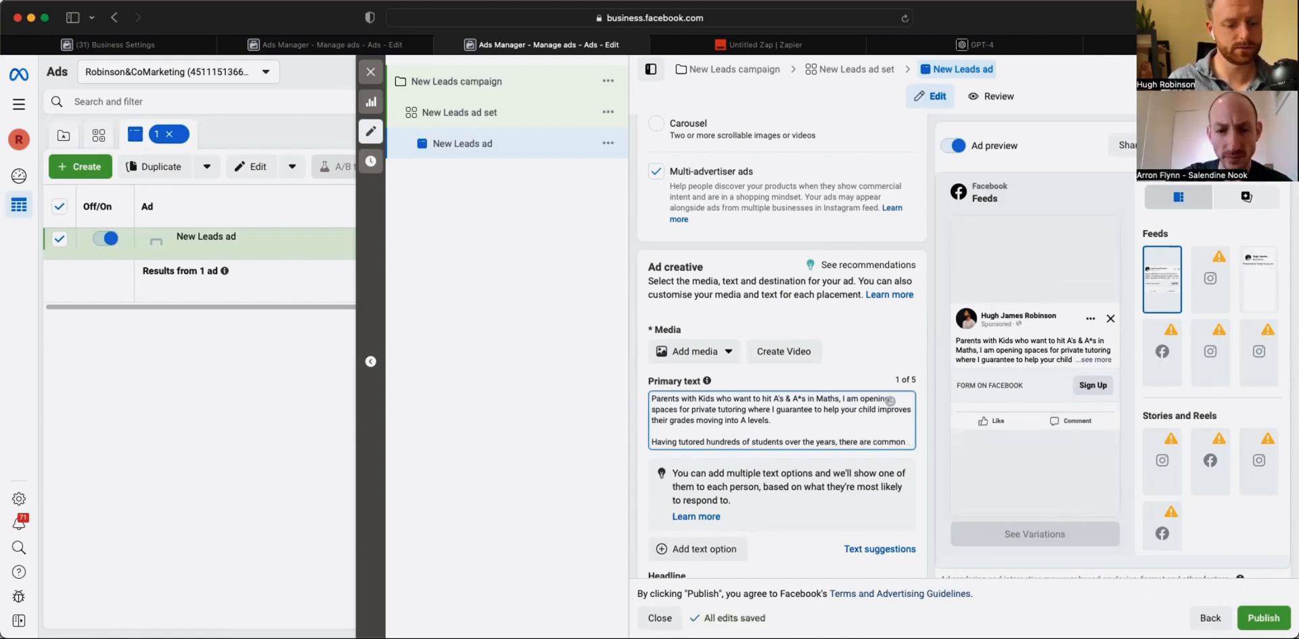
type("t")
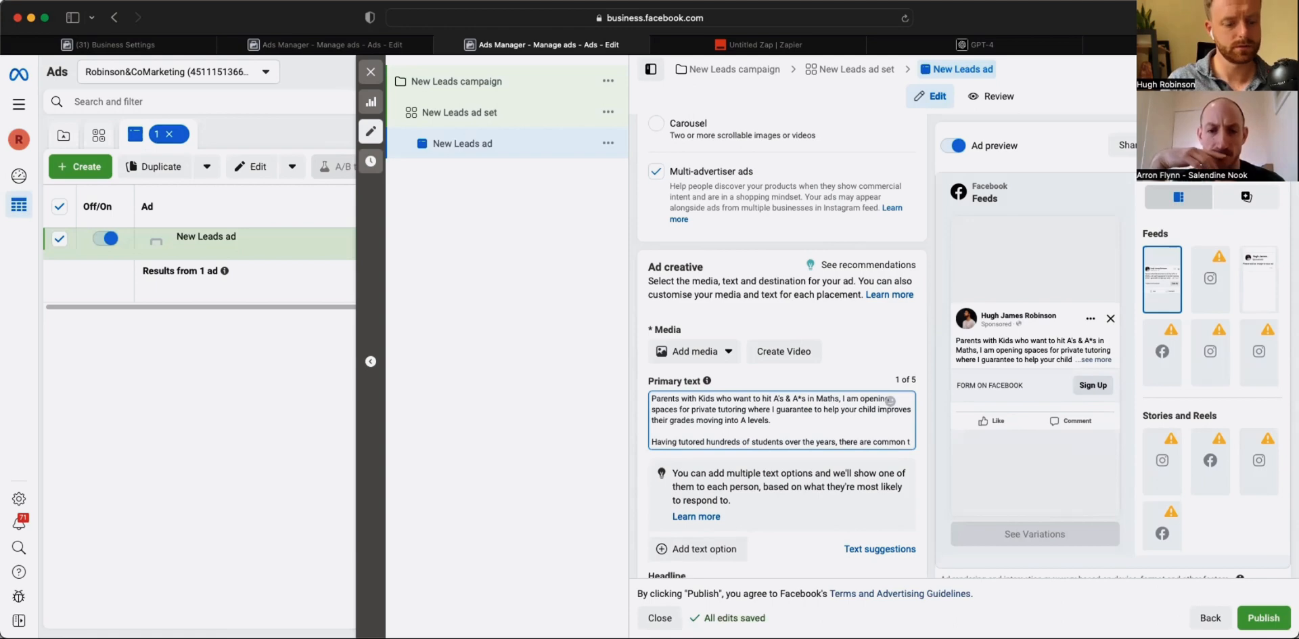
type("rends I have see")
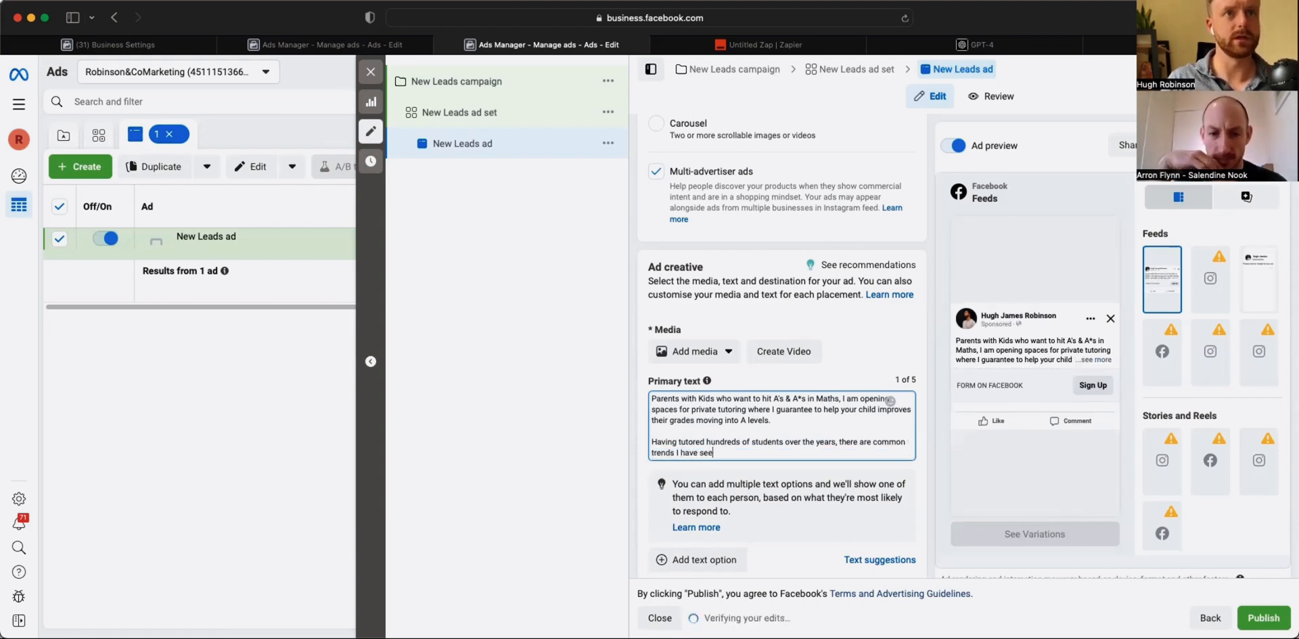
type("n with those have")
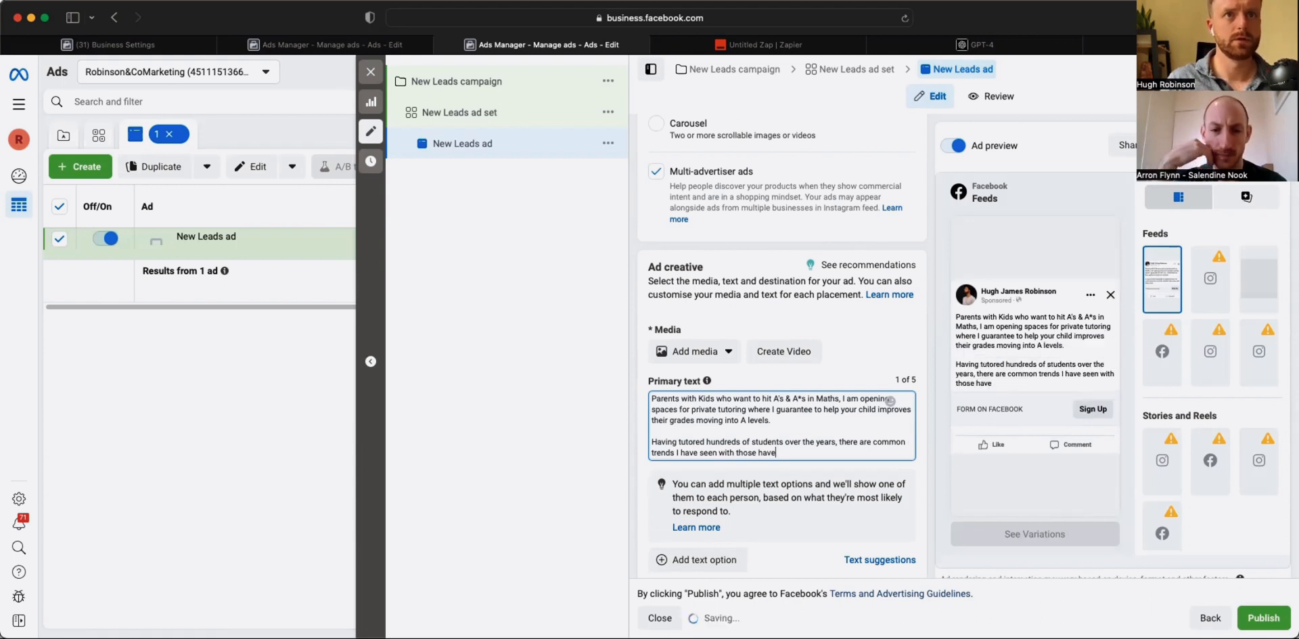
key("BackSpace")
key("BackSpace")
key("BackSpace")
key("BackSpace")
type("who ")
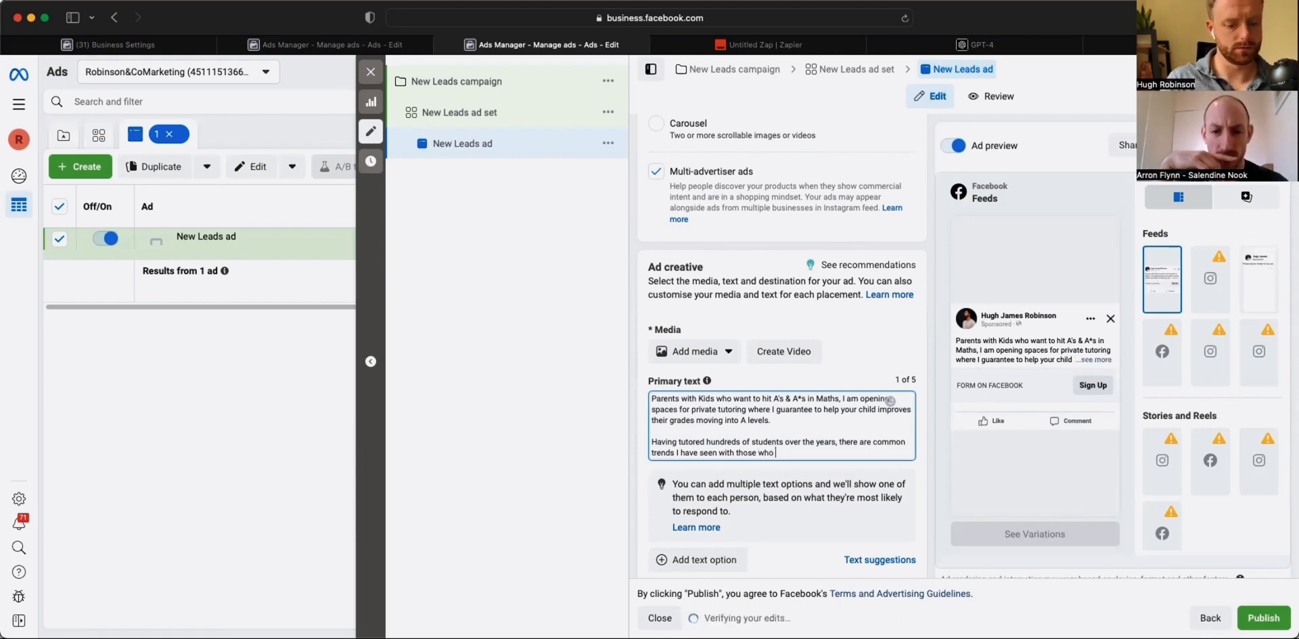
- Finish the second paragraph with "have got the best grades, and those who have fallen short of their potential."
type("have ")
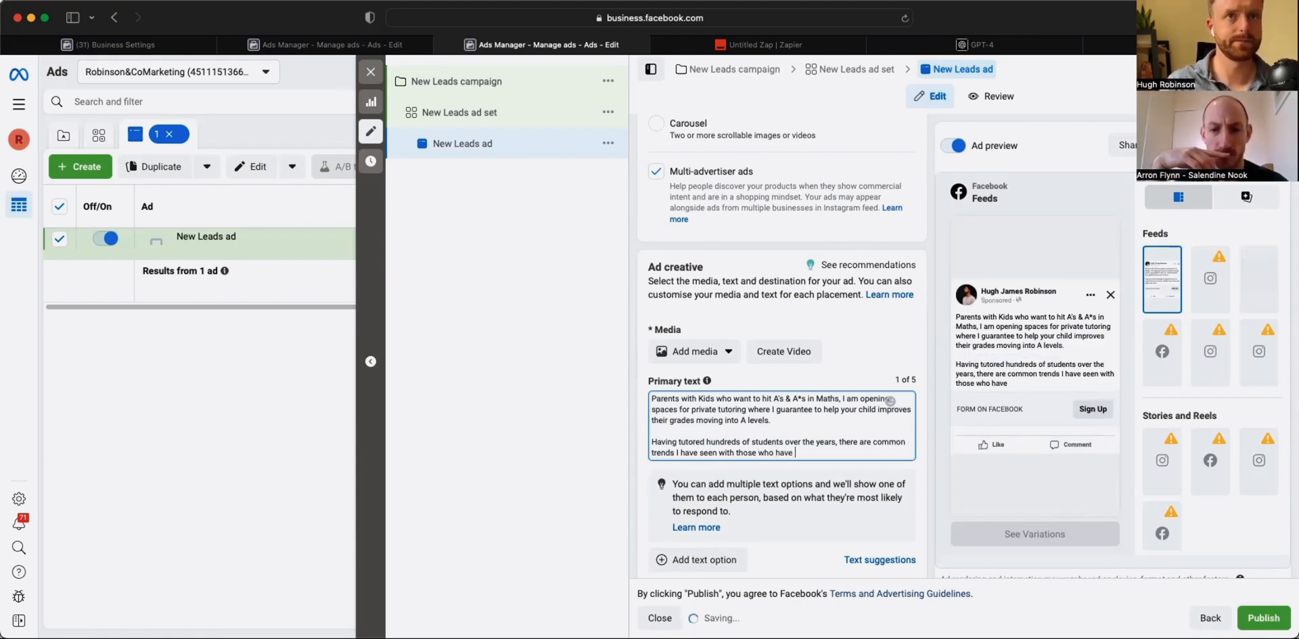
type("got the best ")
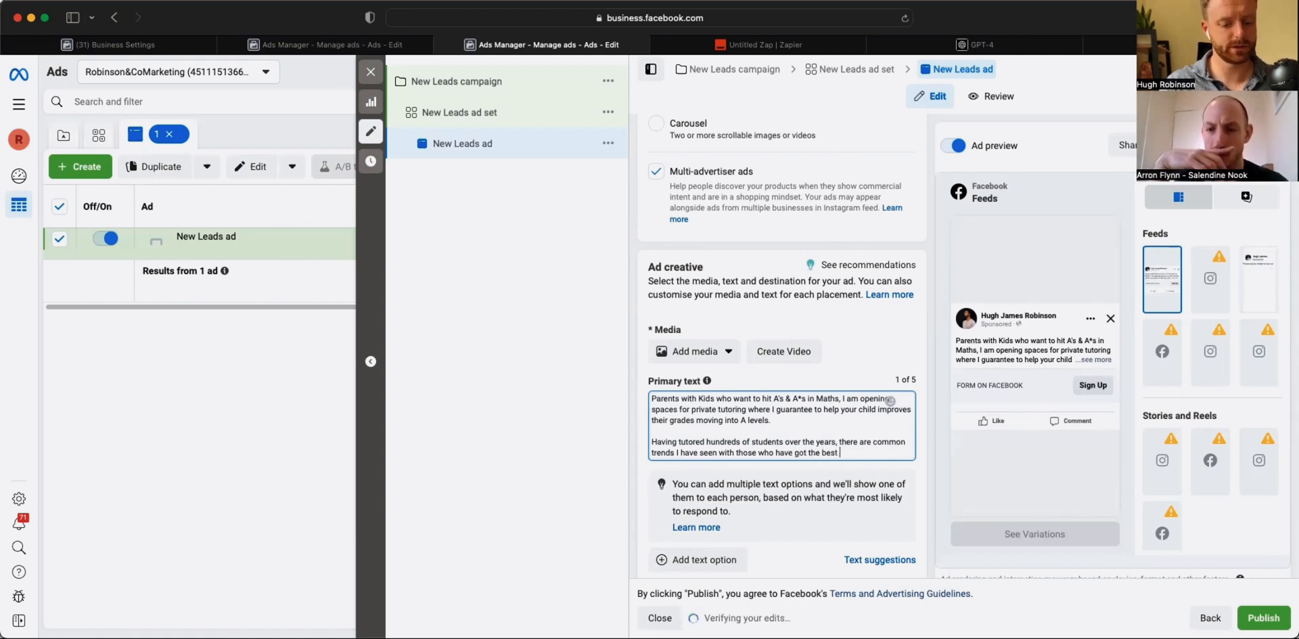
type("grades, and those w")
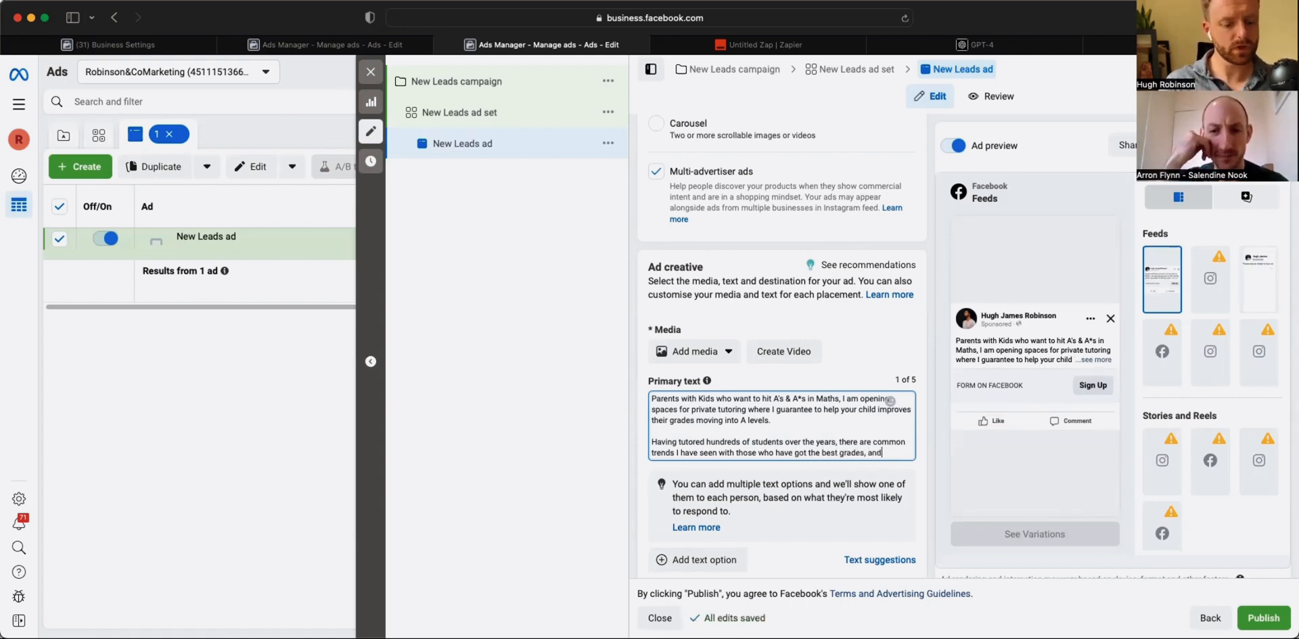
type("have ")
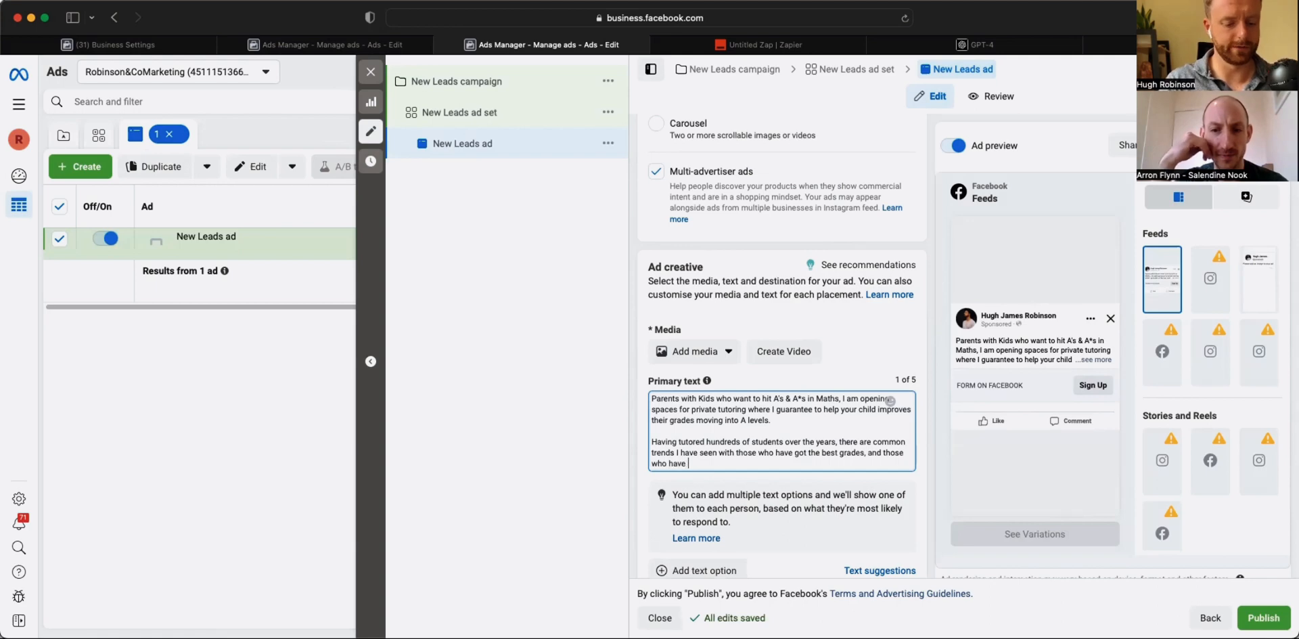
type("fallen short of the")
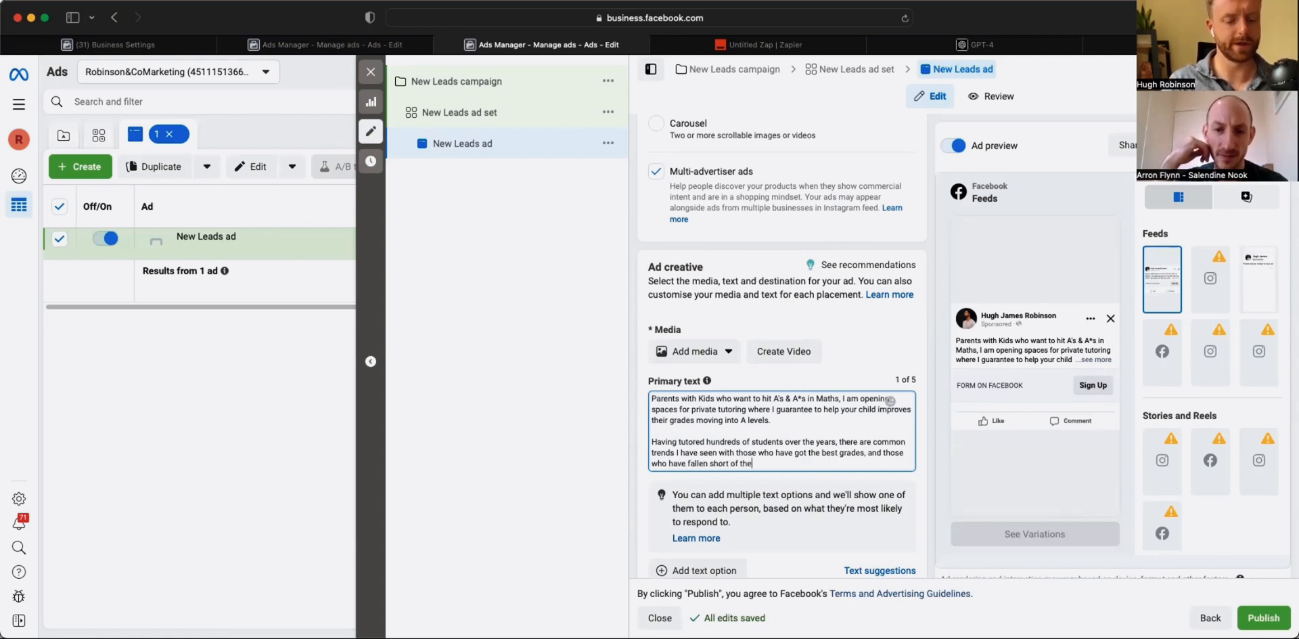
type("ir potential.")
- Start a third paragraph in the primary text with "Often, the classes in school isn't enough"
key("Return")
key("Return")
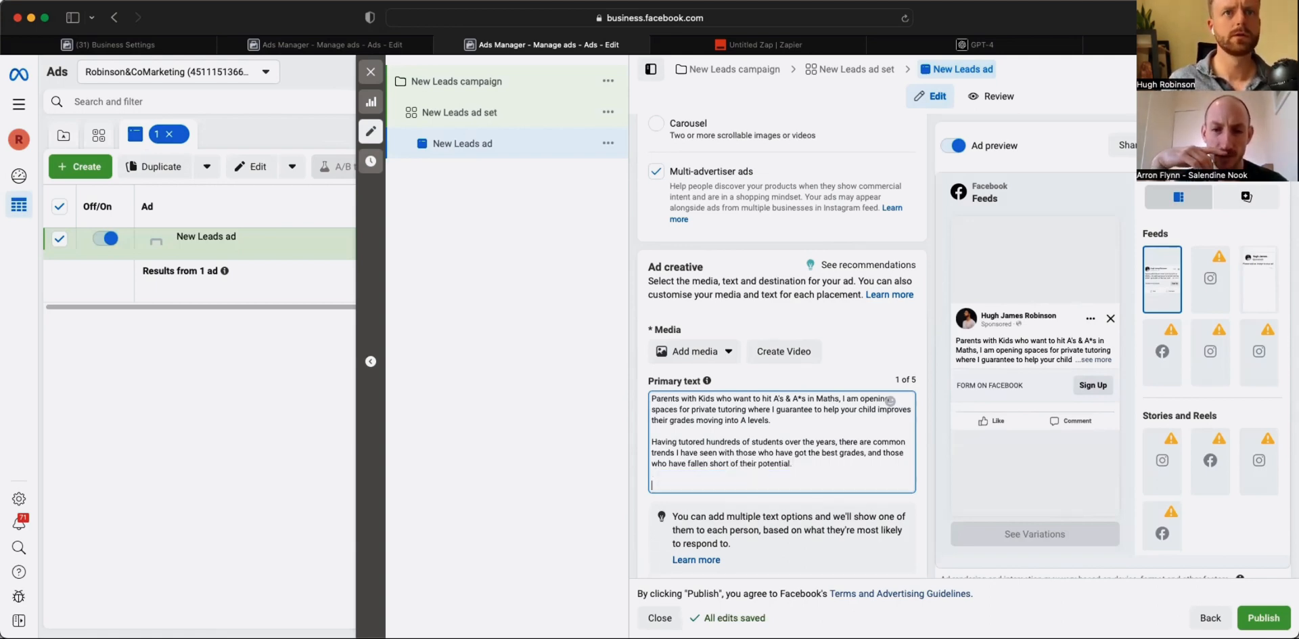
scroll(787, 455, "down", 1)
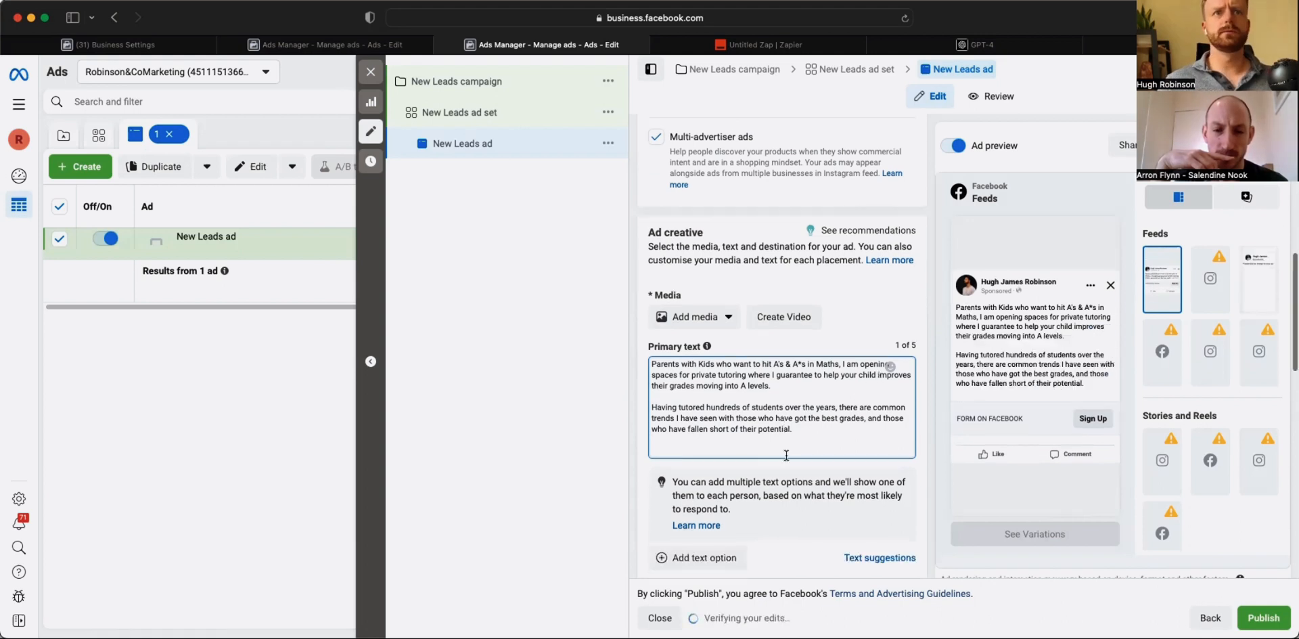
type("Often")
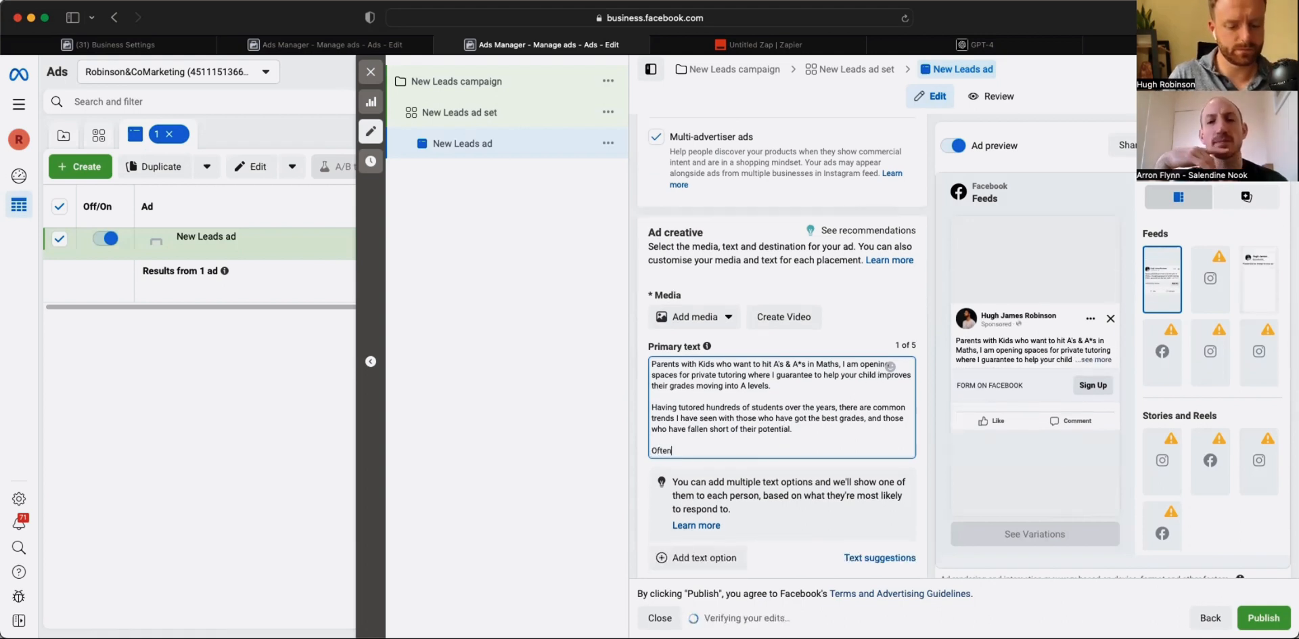
type(", the classes ")
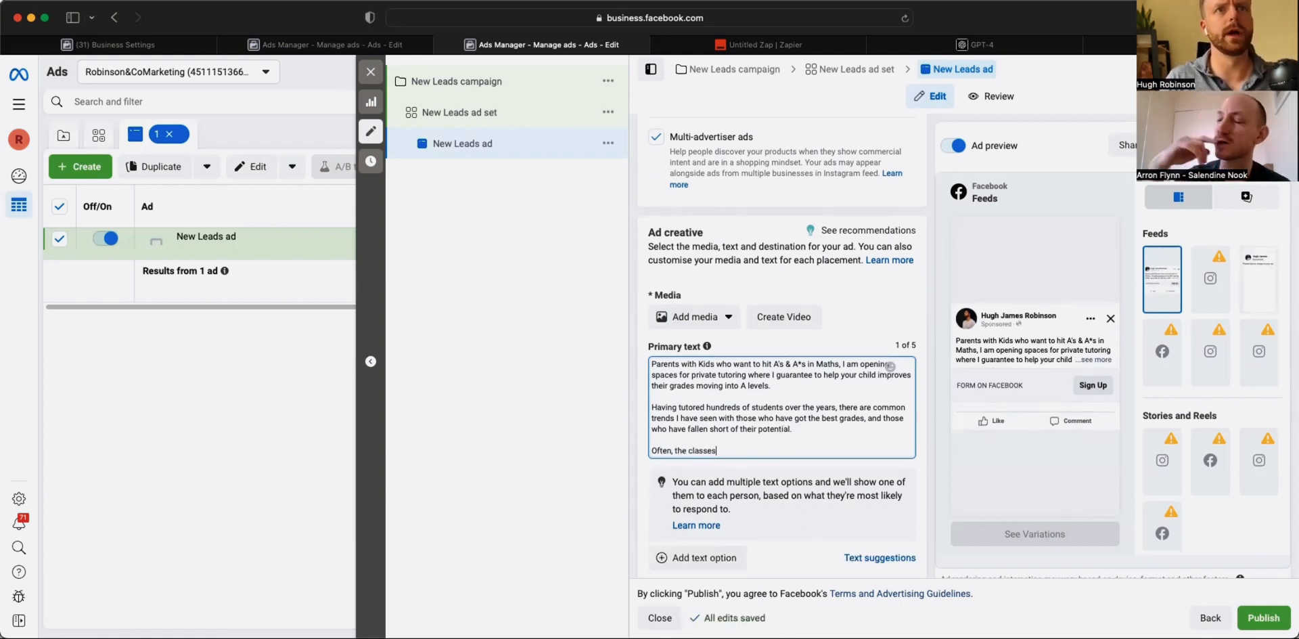
type("in school")
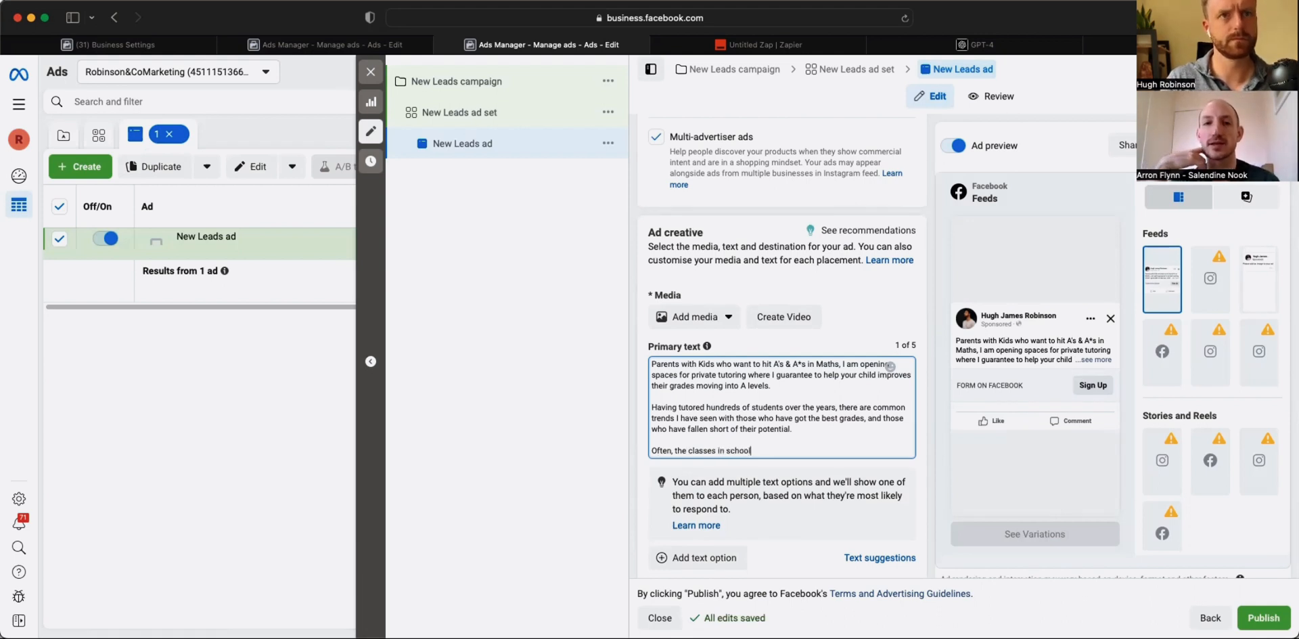
type(" isn't enough")
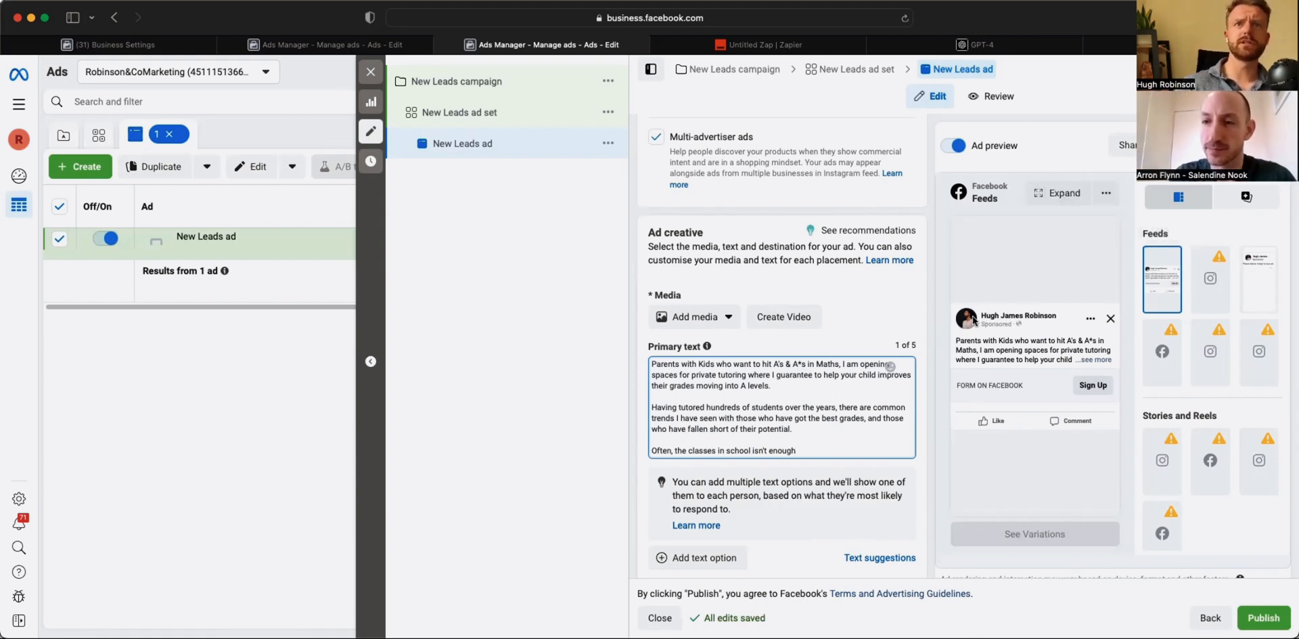
mouse_move(1020, 269)
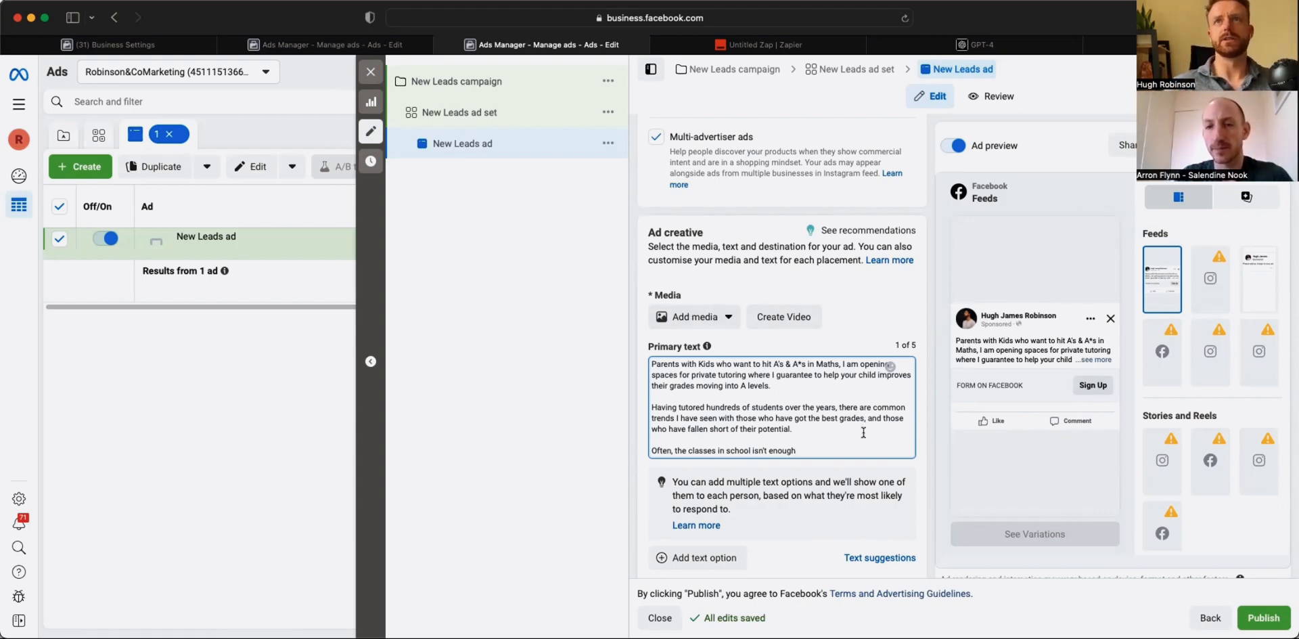
left_click(919, 410)
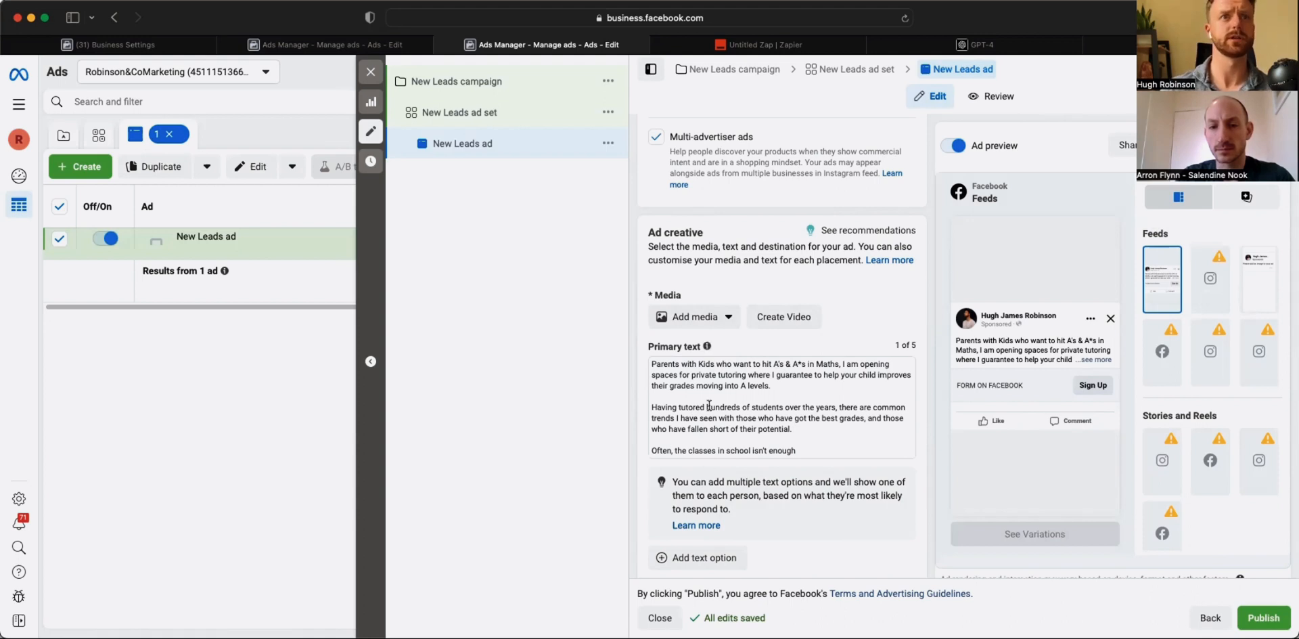
- Replace "isn't enough" at the end of the third paragraph with "aren't"
left_click(824, 449)
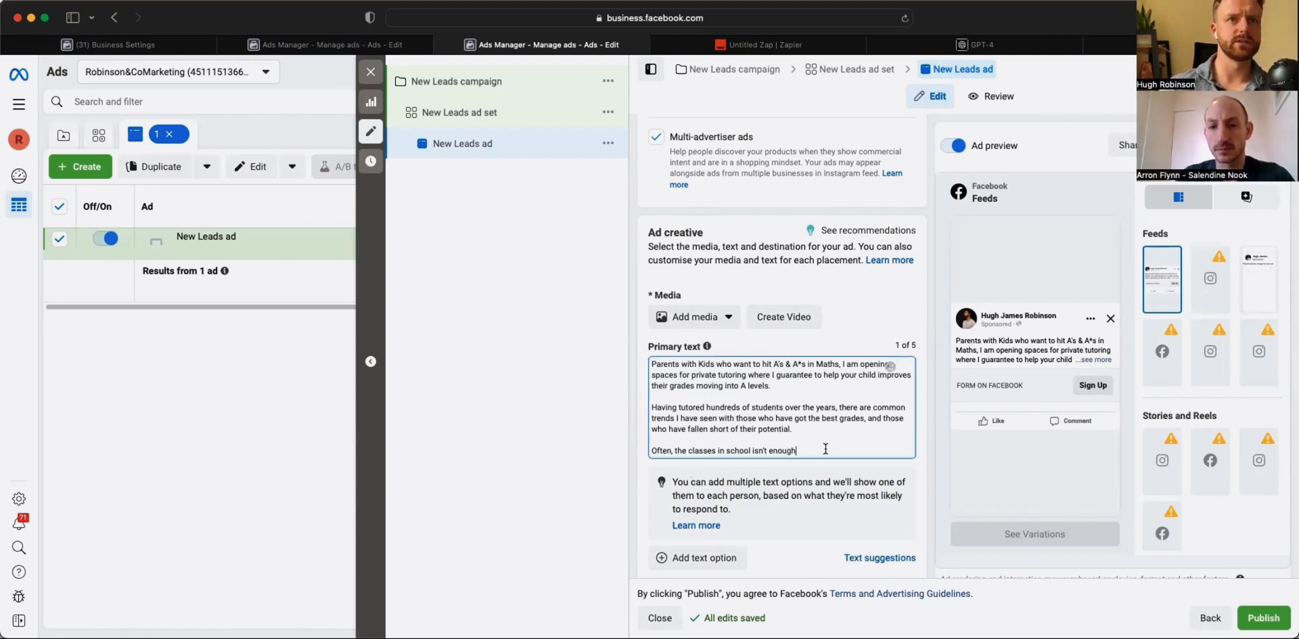
key("BackSpace")
key("BackSpace")
key("BackSpace")
key("BackSpace")
key("BackSpace")
key("BackSpace")
key("BackSpace")
key("BackSpace")
key("BackSpace")
key("BackSpace")
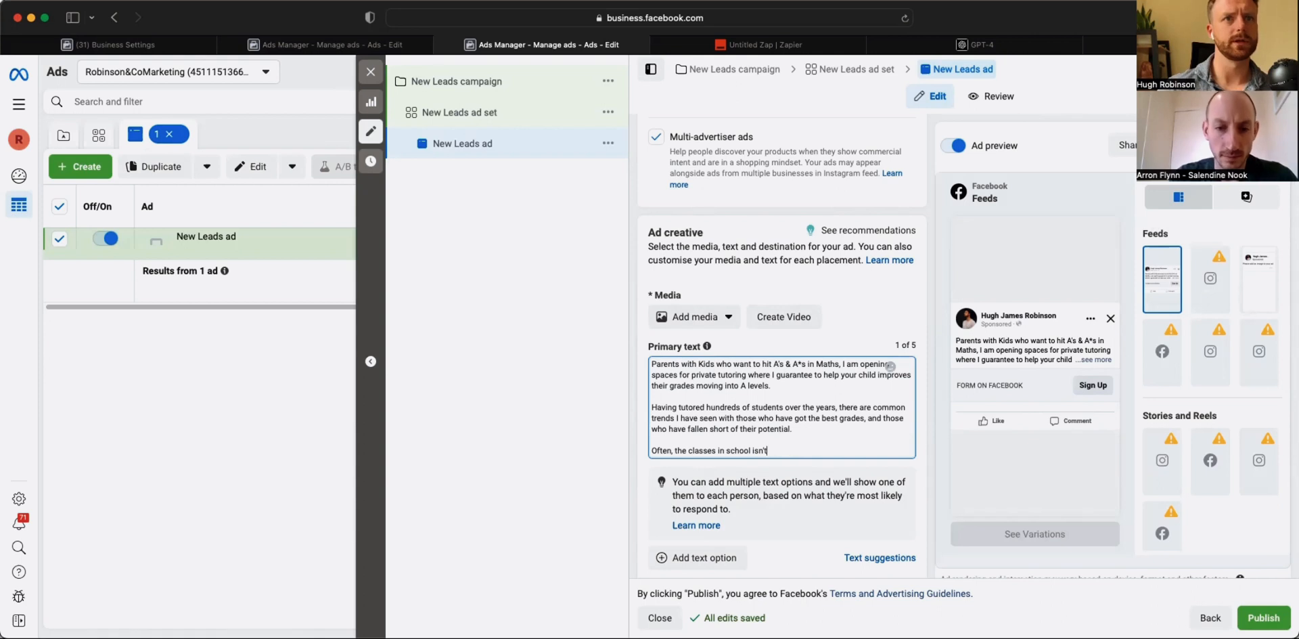
type("aren't ")
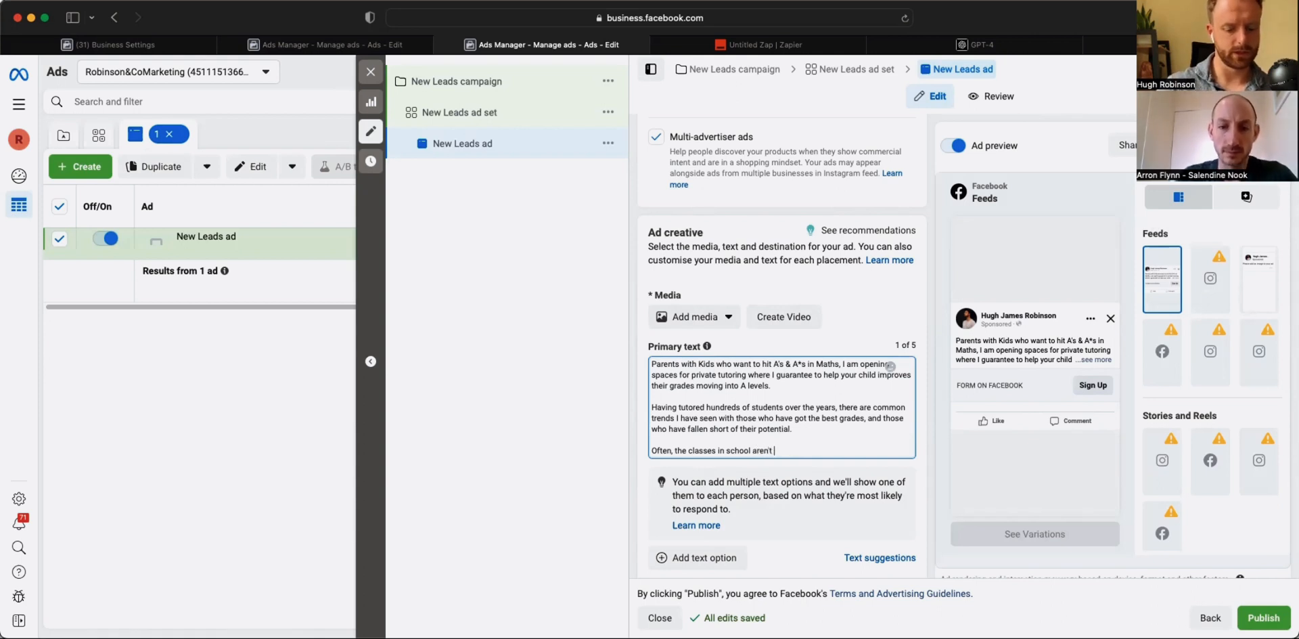
- Complete the third paragraph with "enough for some students to get everything they need to succeed."
type("enough for some ")
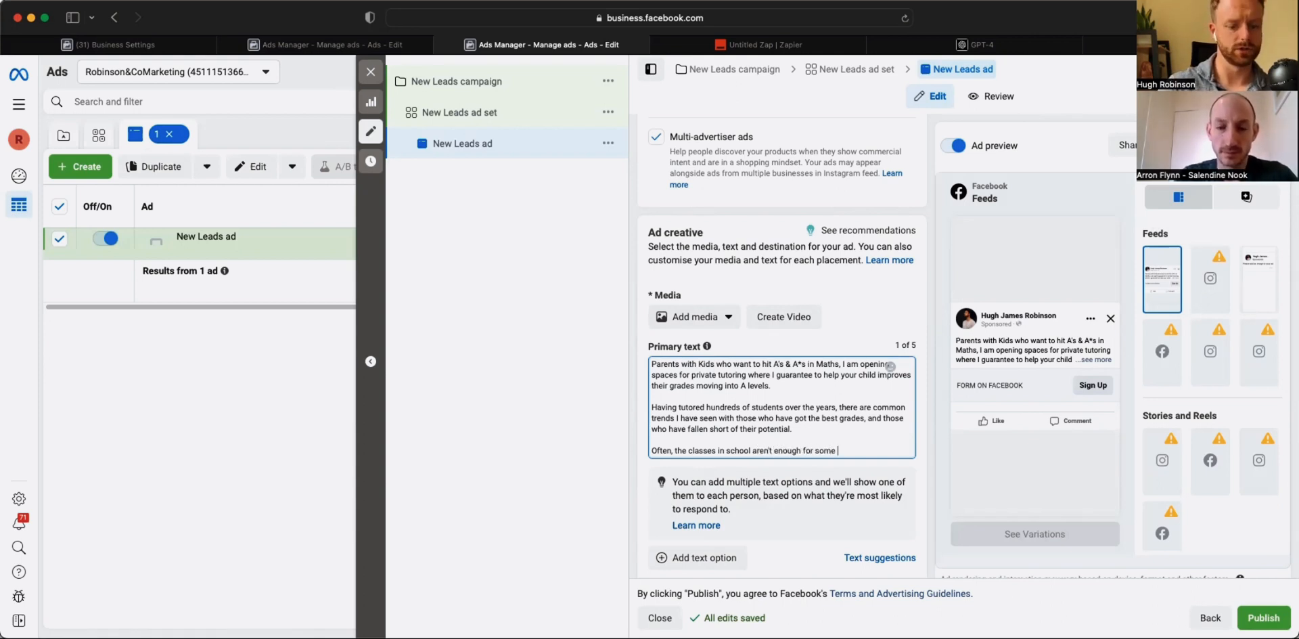
type("students to get ")
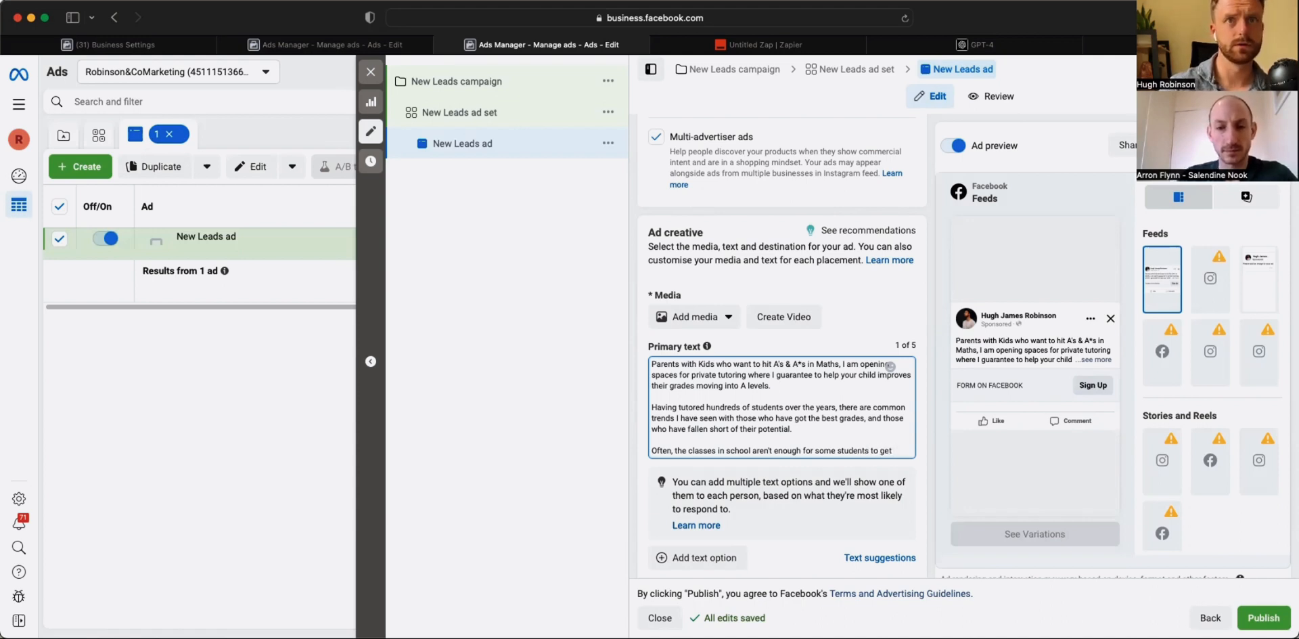
type("everything th")
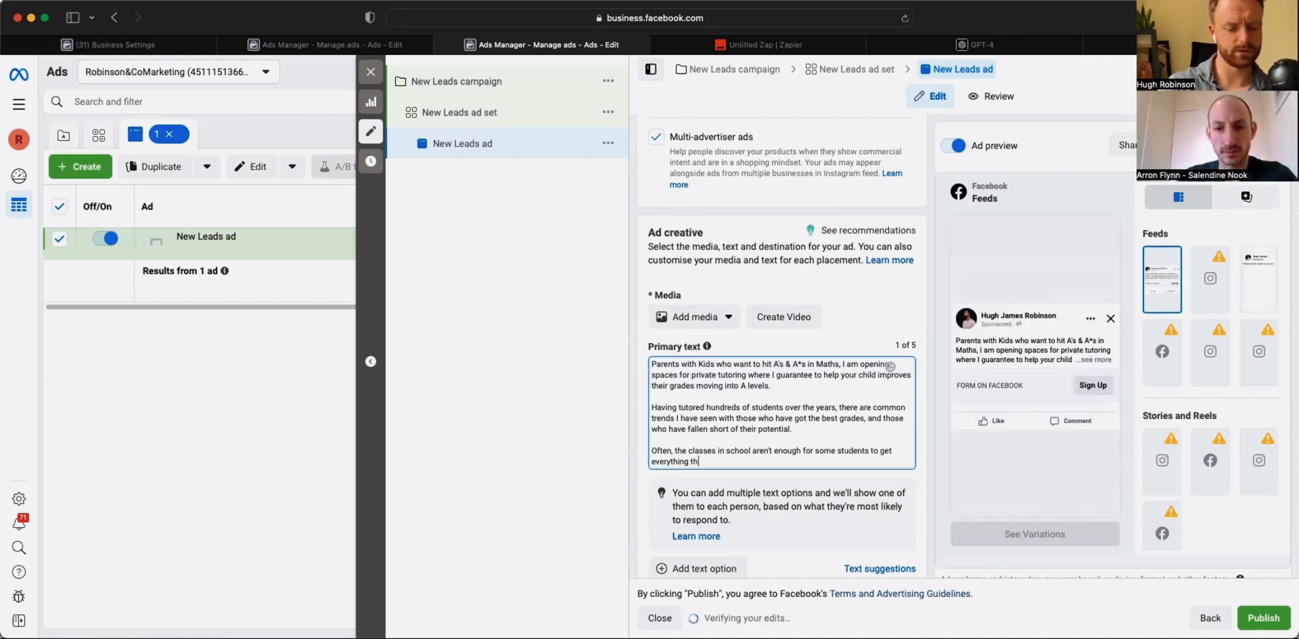
type("ey need to succeed.")
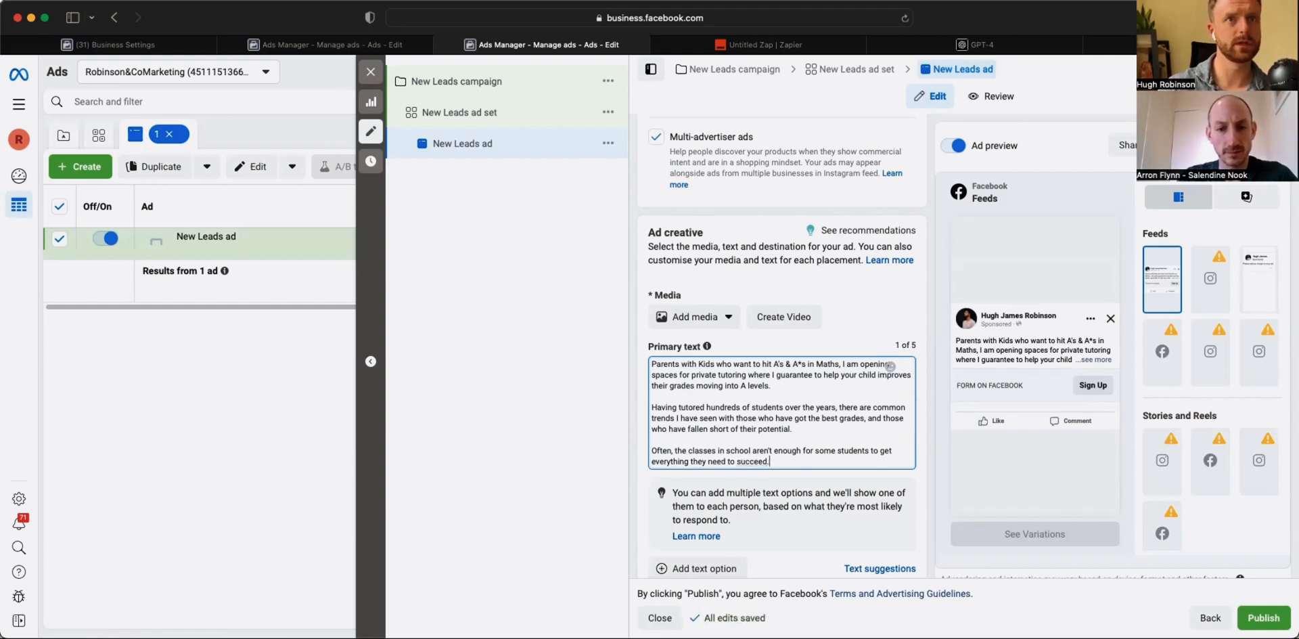
- Start a fourth paragraph in the primary text with "For example, one of the children I tutored,"
key("Return")
key("Return")
type("For")
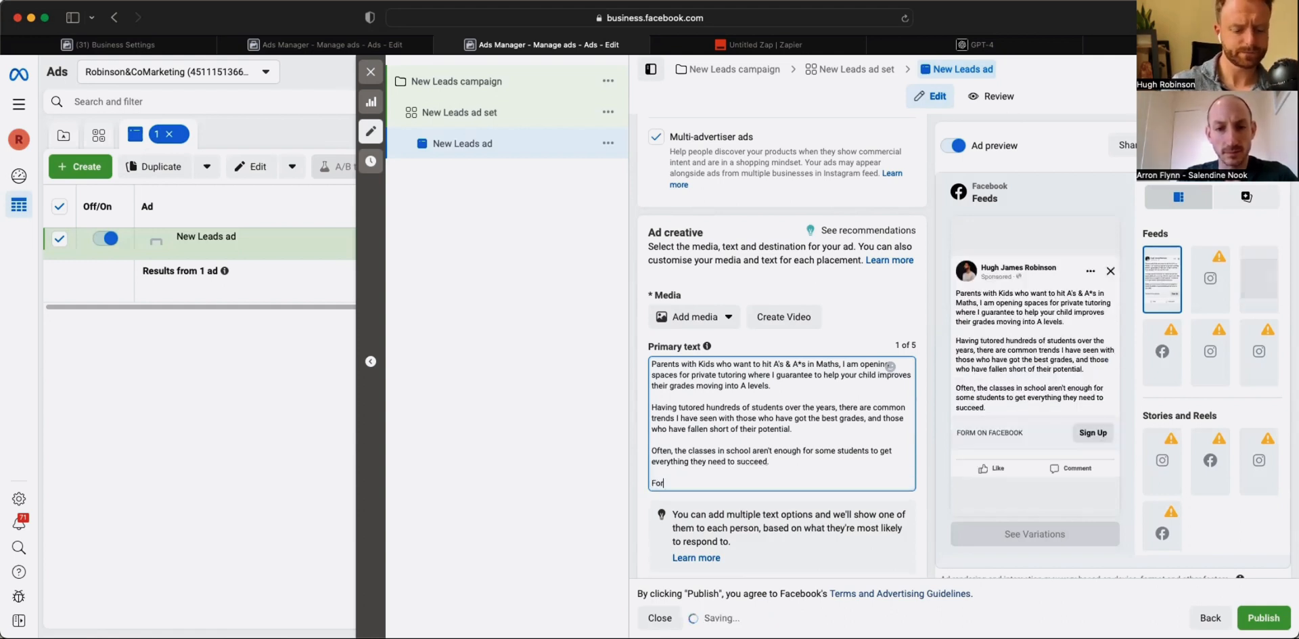
type(" example, my")
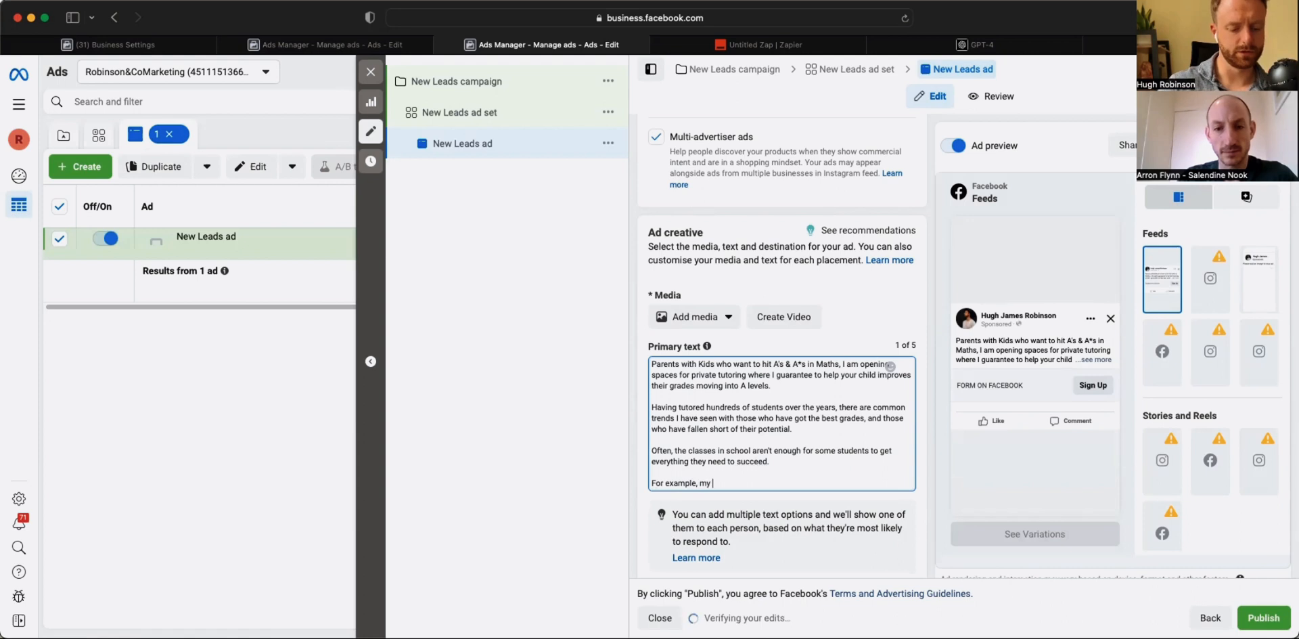
key("BackSpace")
key("BackSpace")
key("BackSpace")
type("one ")
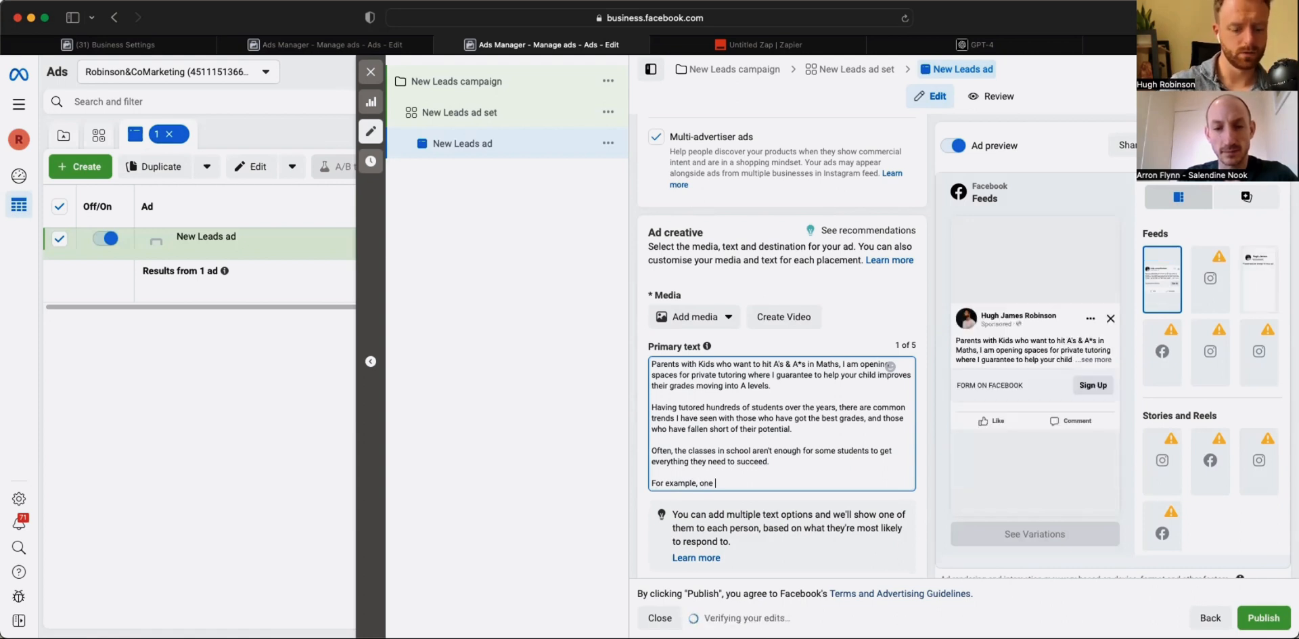
type("of the children ")
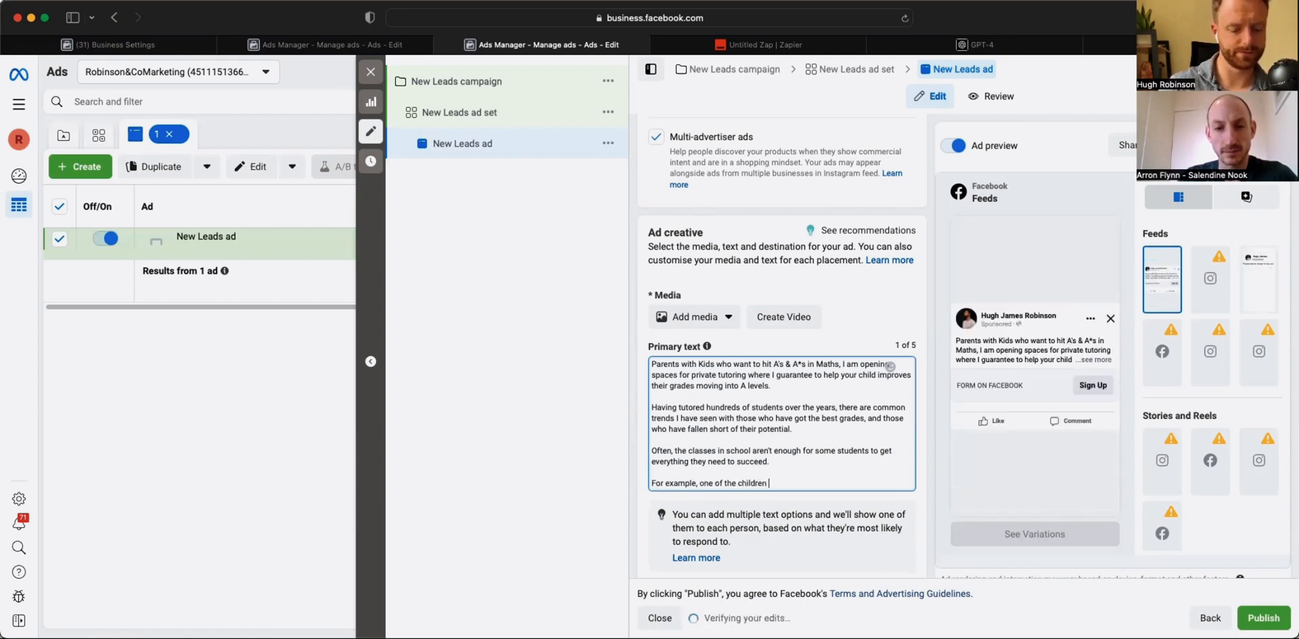
type("I tutored, ")
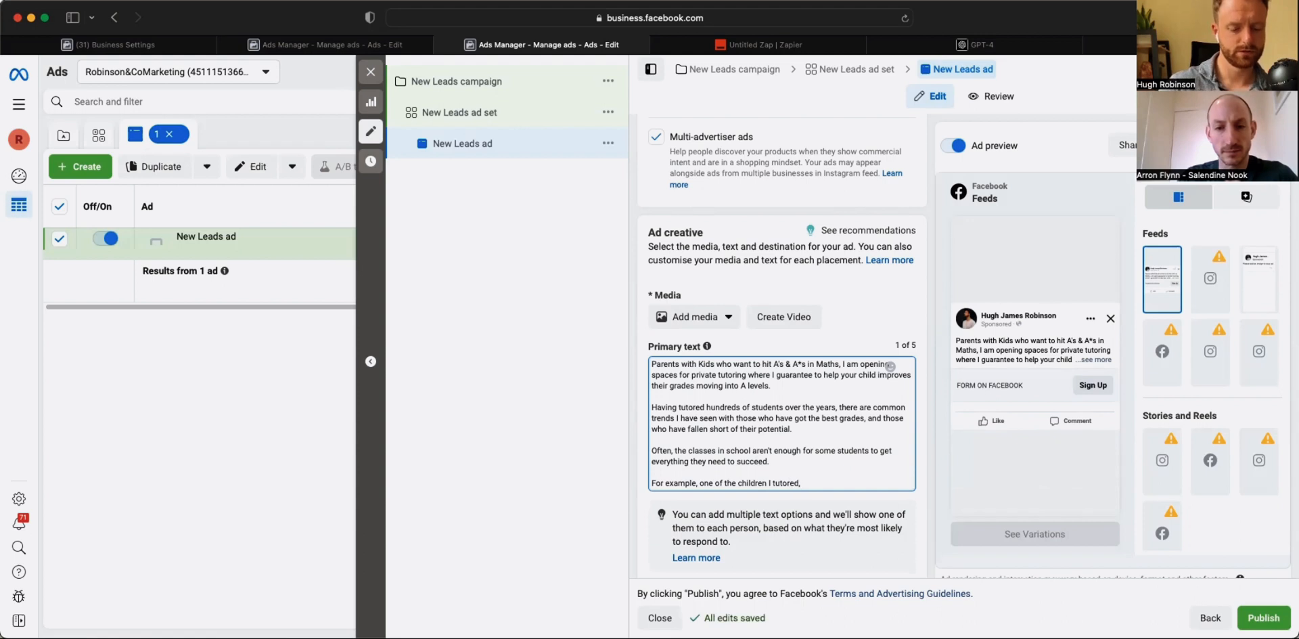
- Continue the fourth paragraph with the pupil's first name and ", who was struggling to take in everything he was learning"
type("Jimmy")
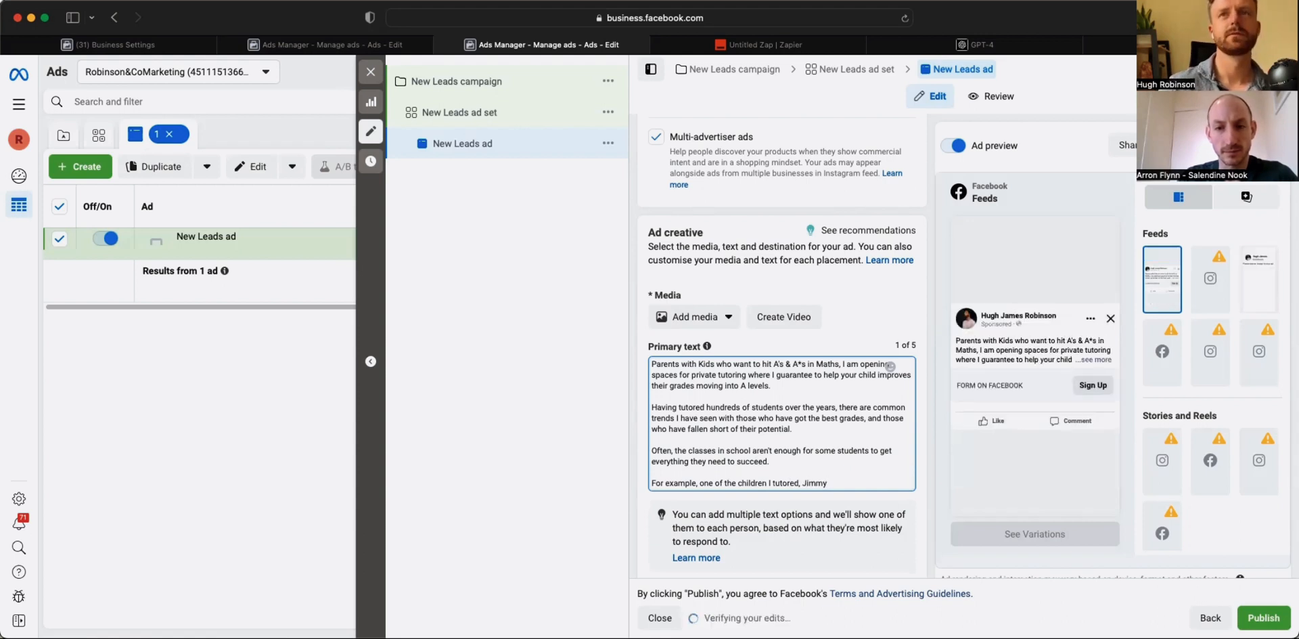
key("BackSpace")
key("BackSpace")
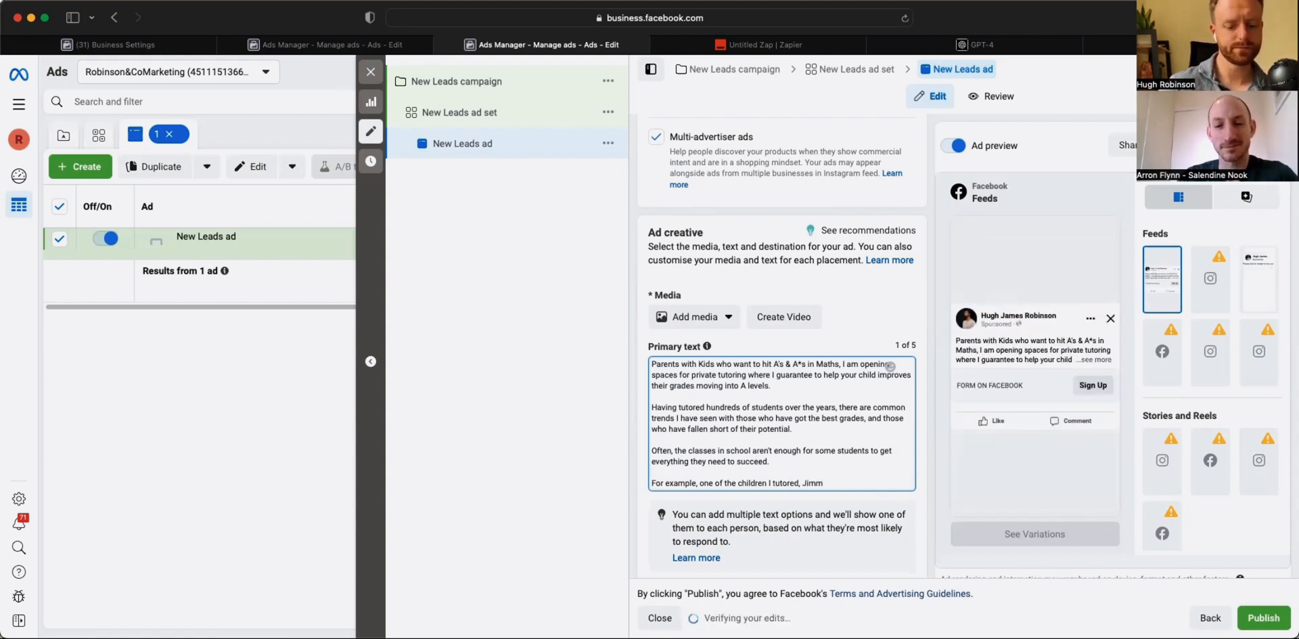
type("y, wh")
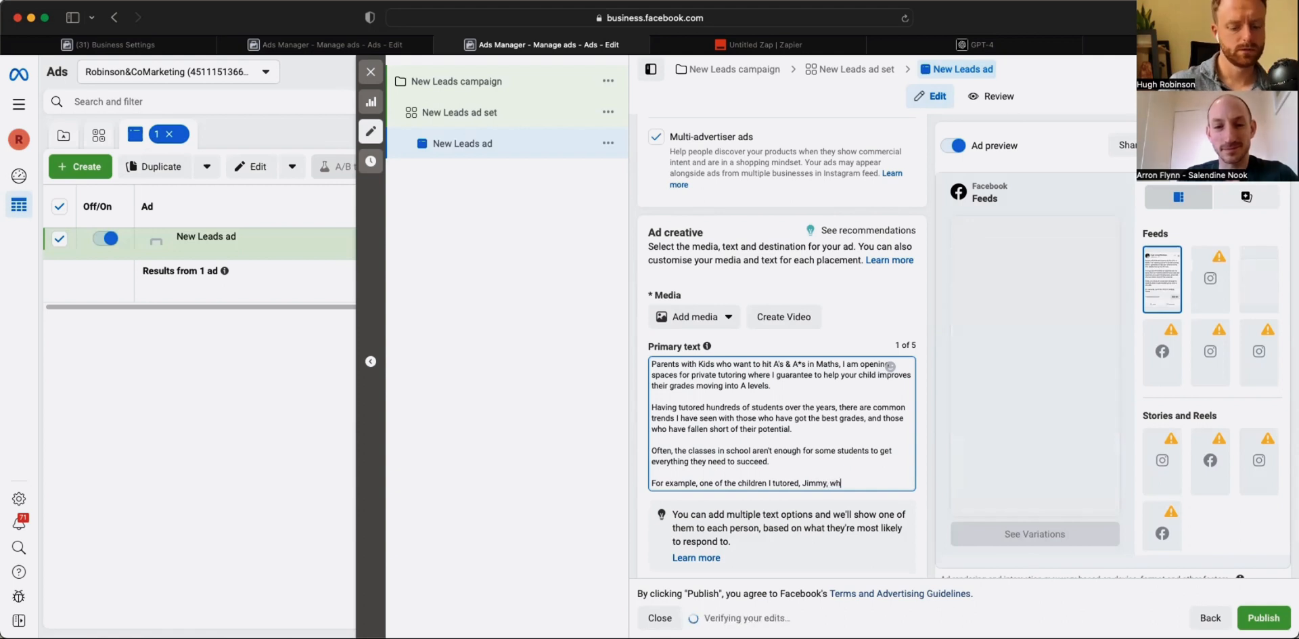
type("o was strug")
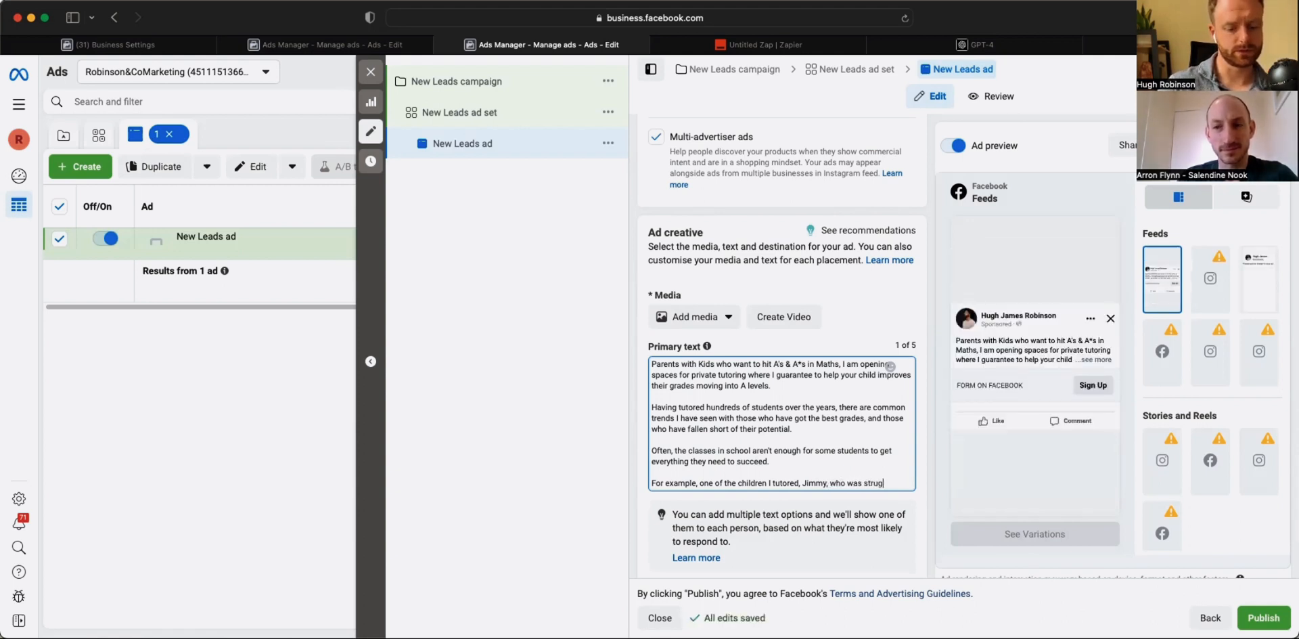
type("gling to")
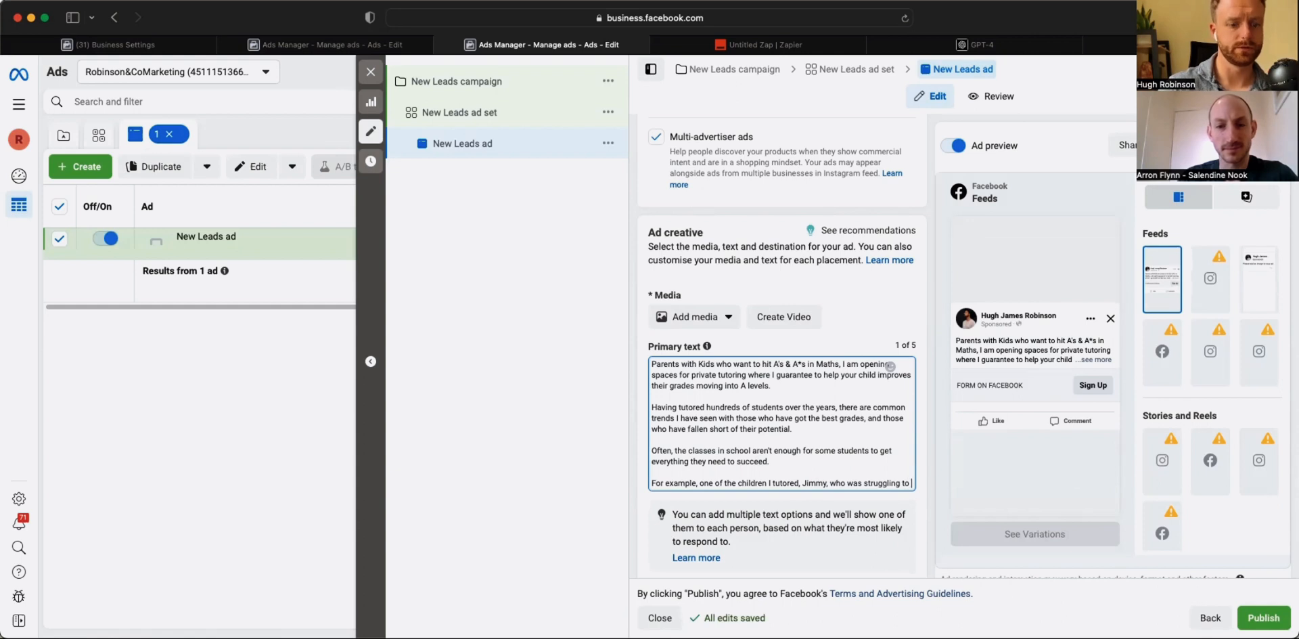
type(" ta")
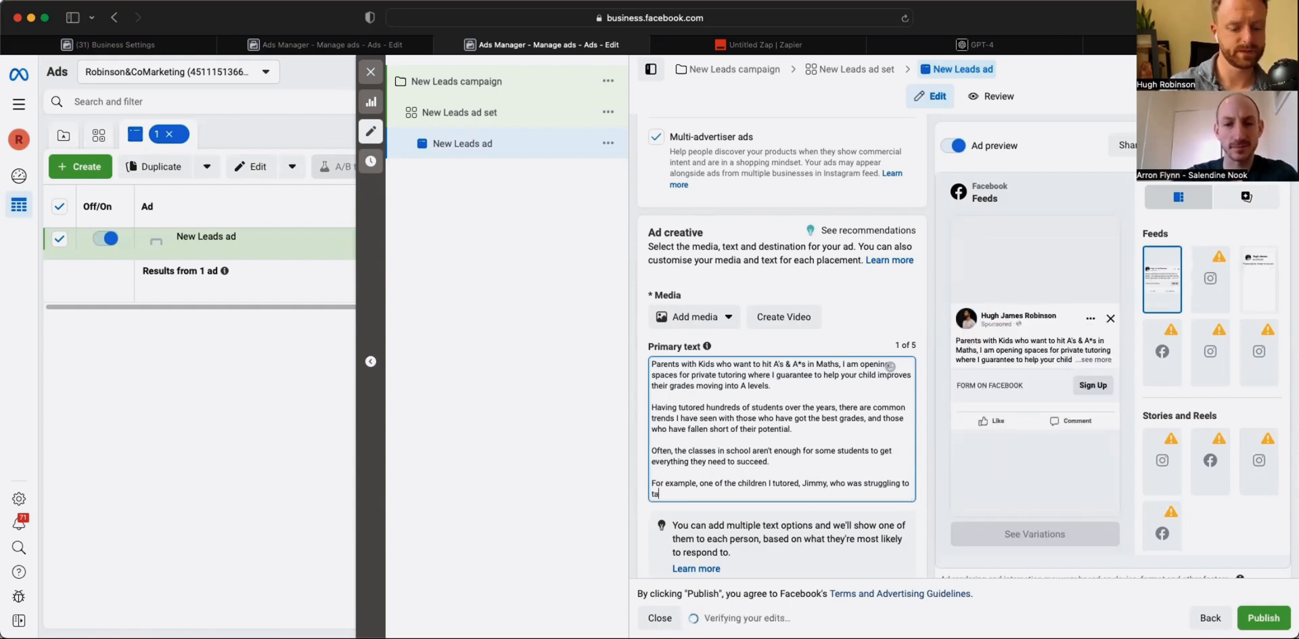
type("ke in everything h")
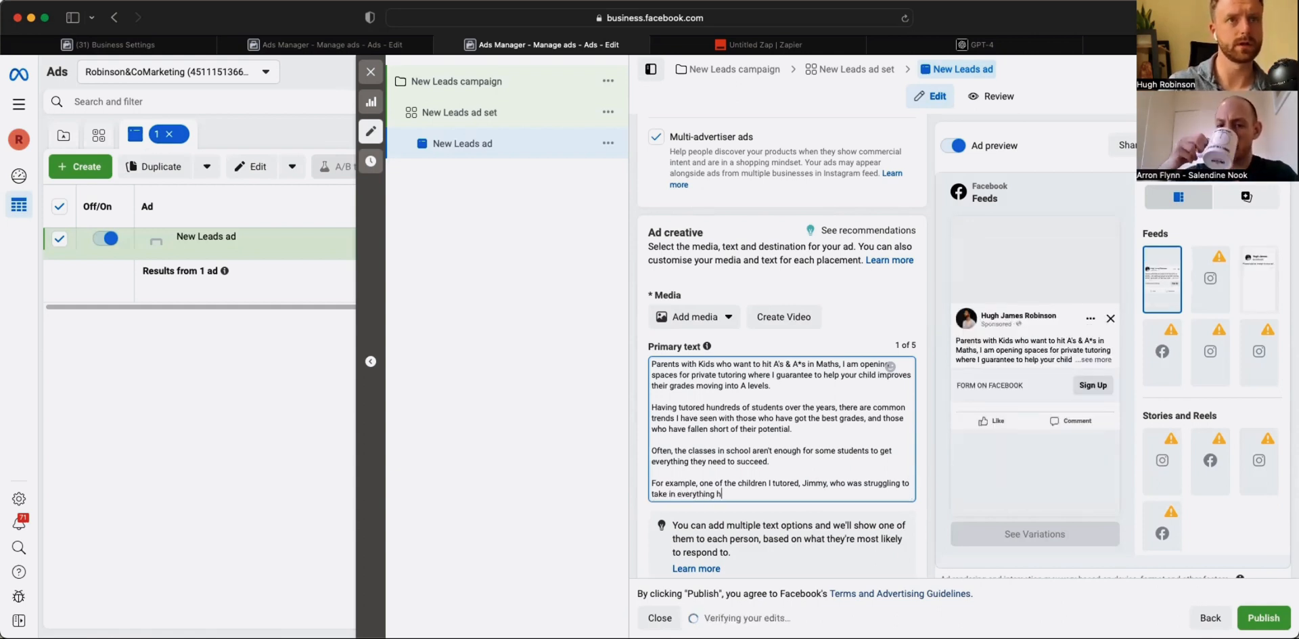
type("e was learni")
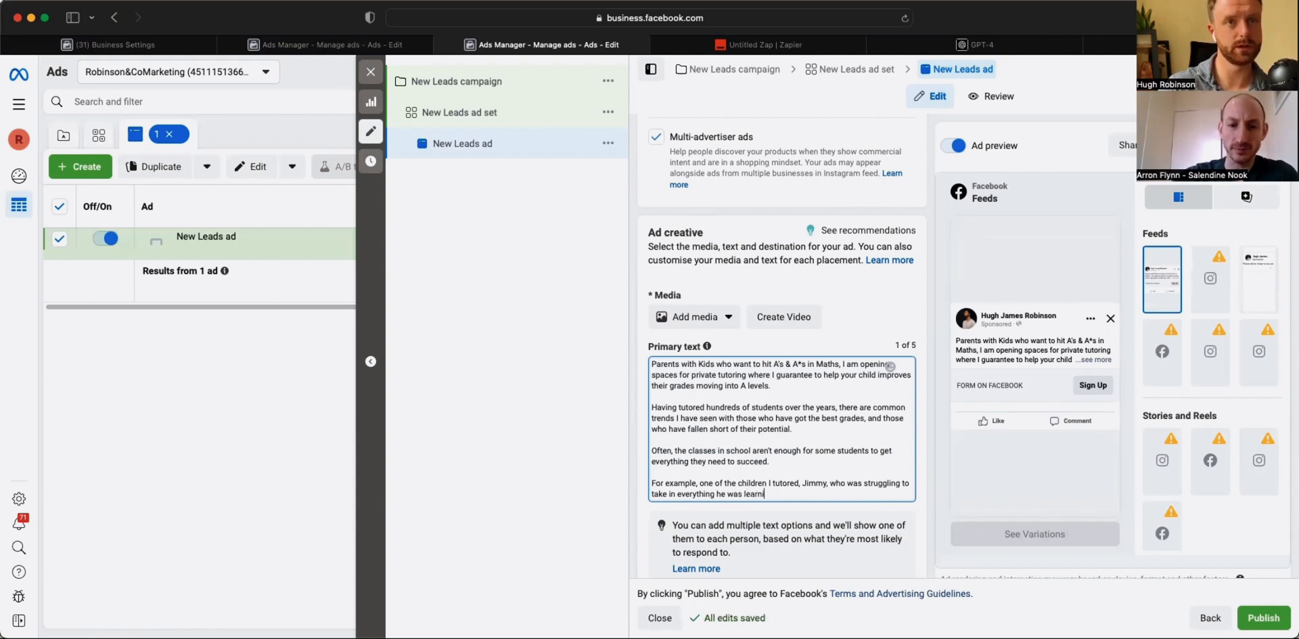
- Finish the fourth paragraph with "and would often not finish his homework."
type("ng and")
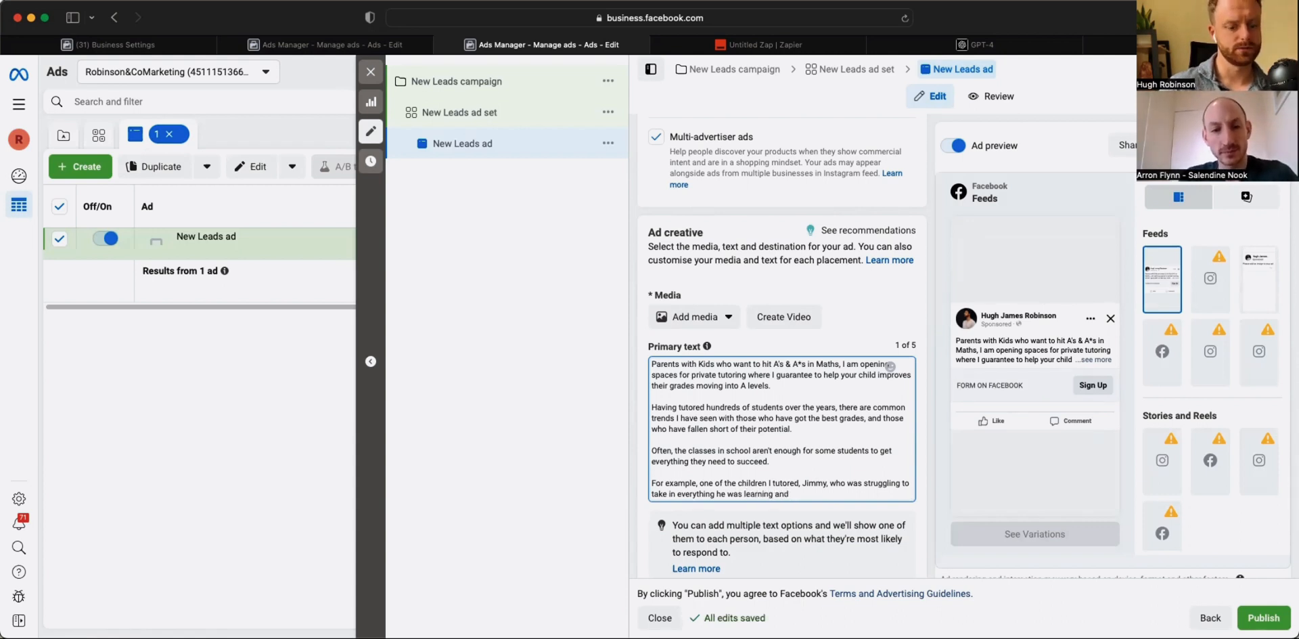
type(" would often")
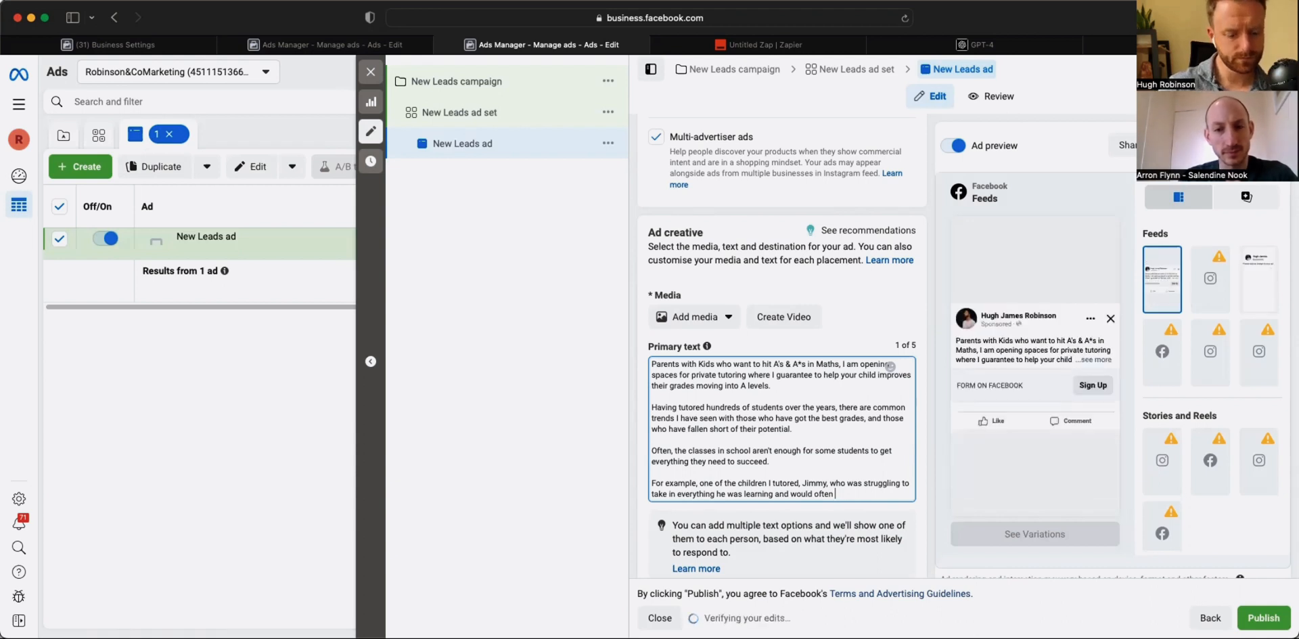
type(" not finish his ")
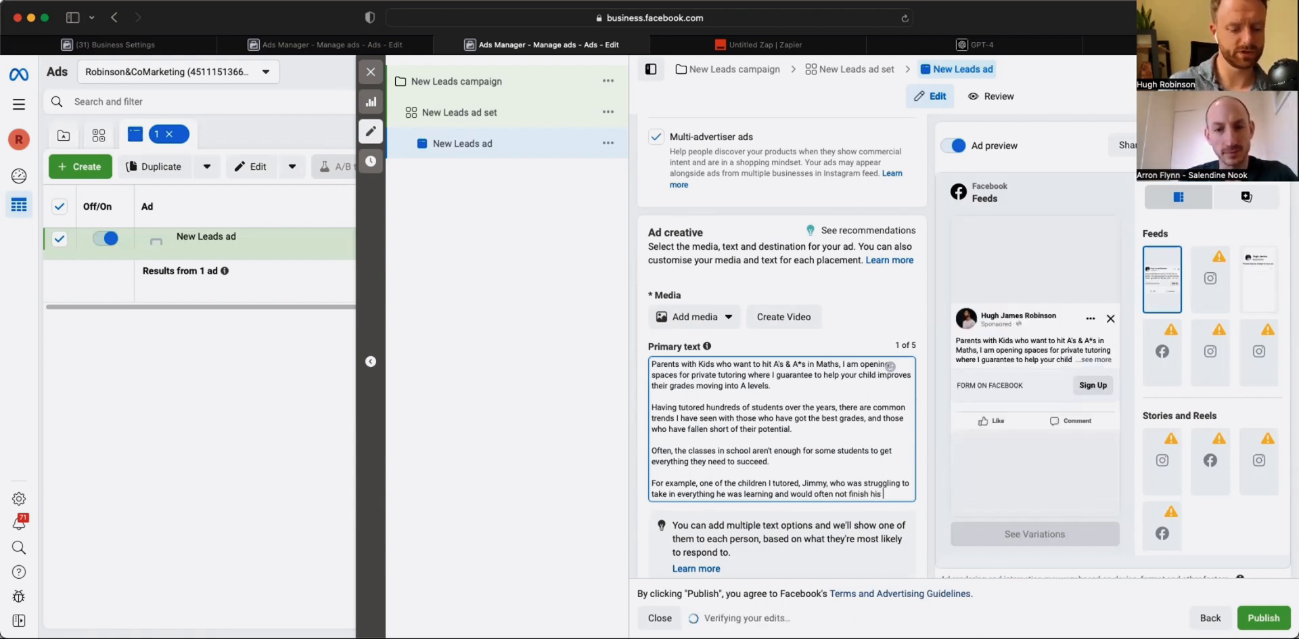
type("homework.")
- Start a fifth paragraph in the primary text with "Together we worked closely to use a tutoring style specific to how"
key("Return")
key("Return")
type("To")
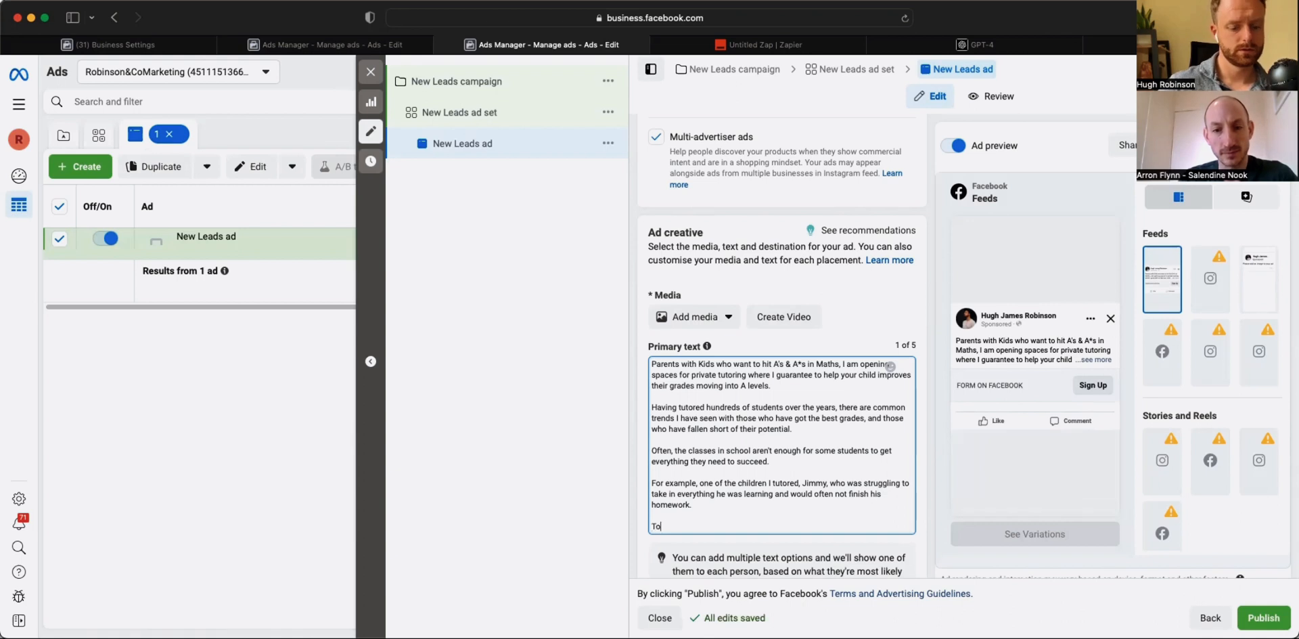
type("gether we worked closed")
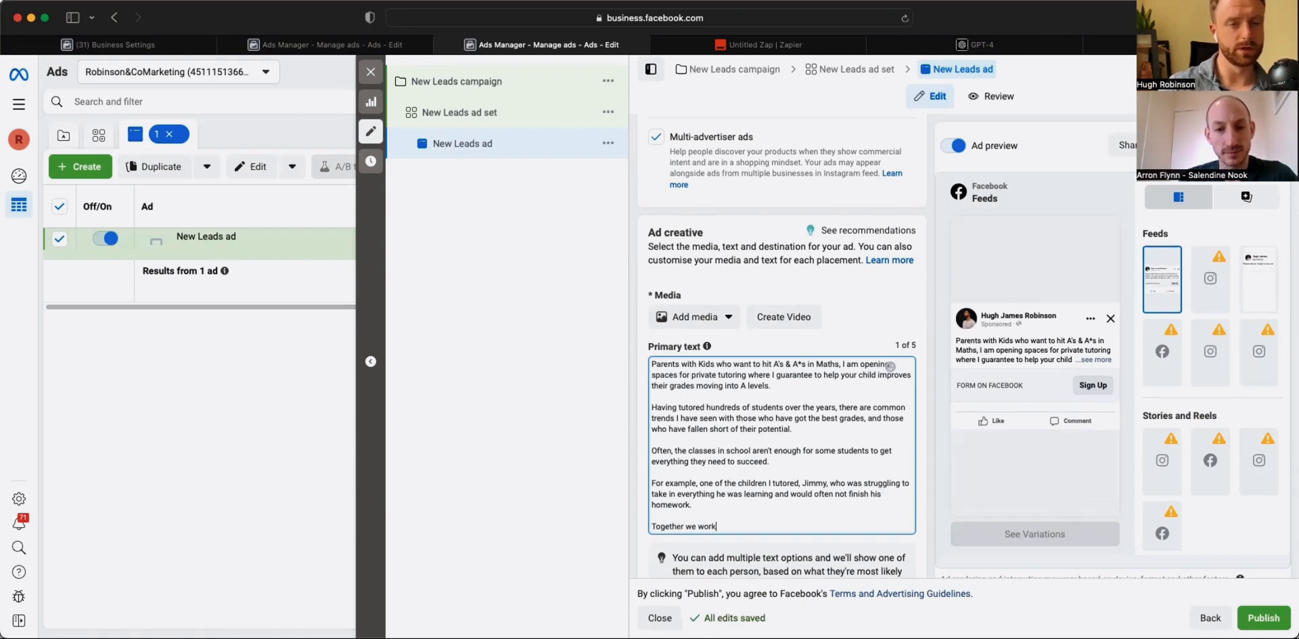
key("BackSpace")
key("BackSpace")
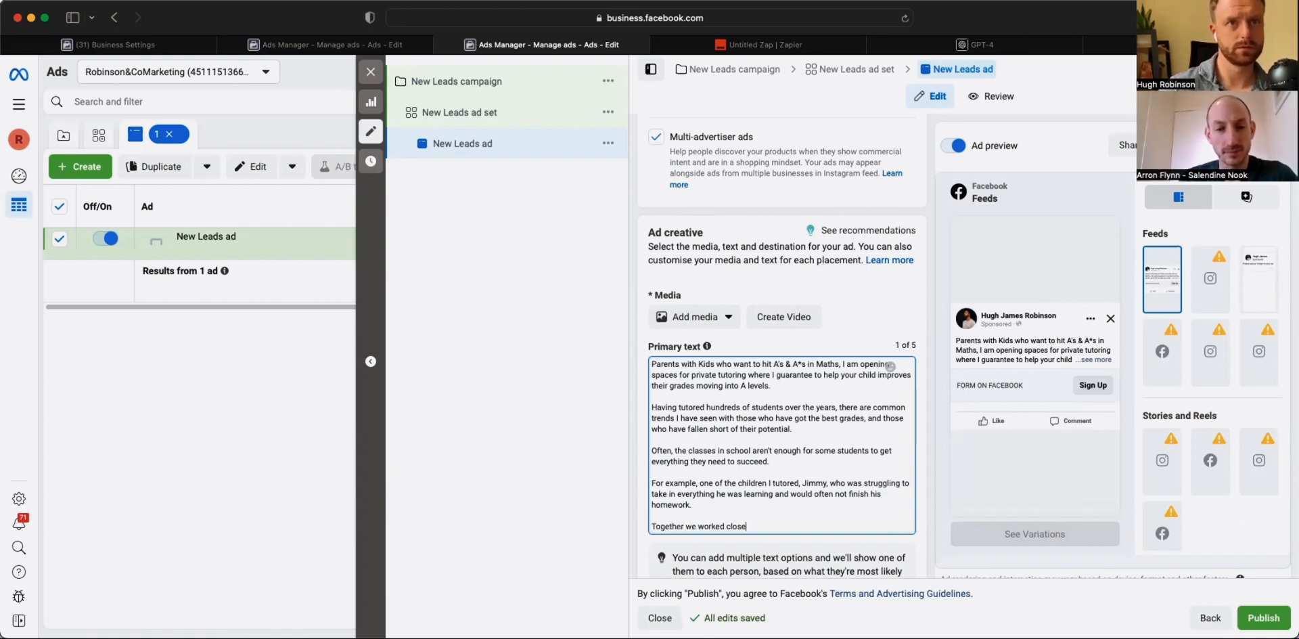
type("ly to")
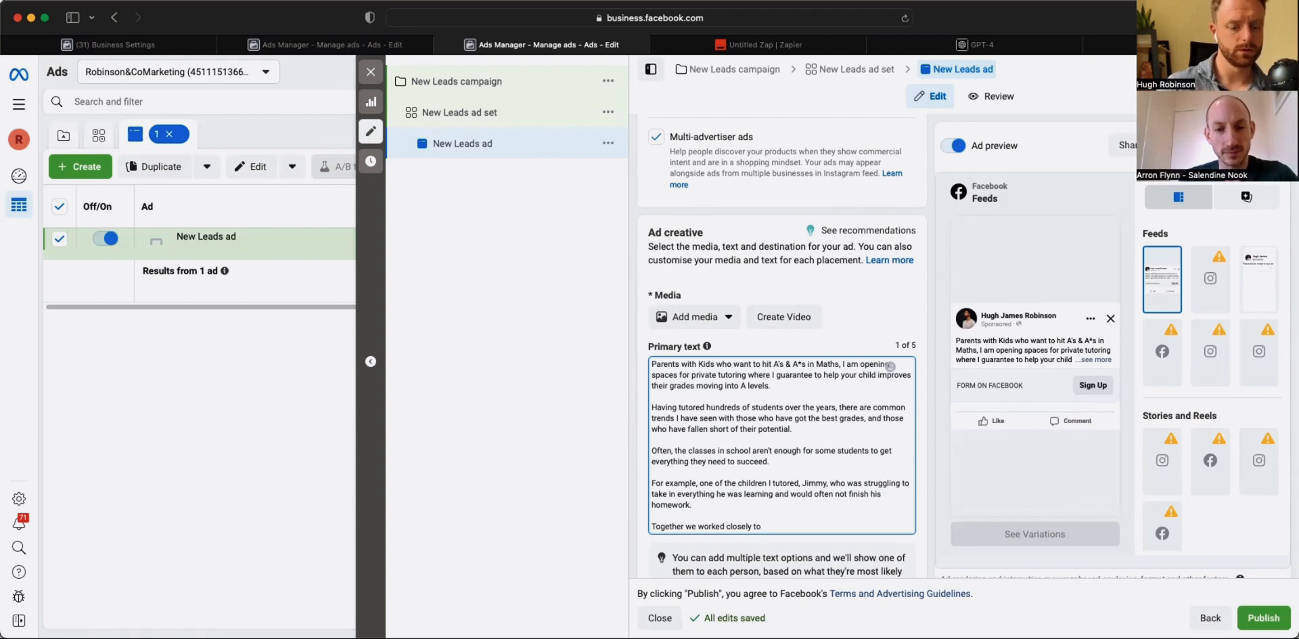
type(" use a tutoring s")
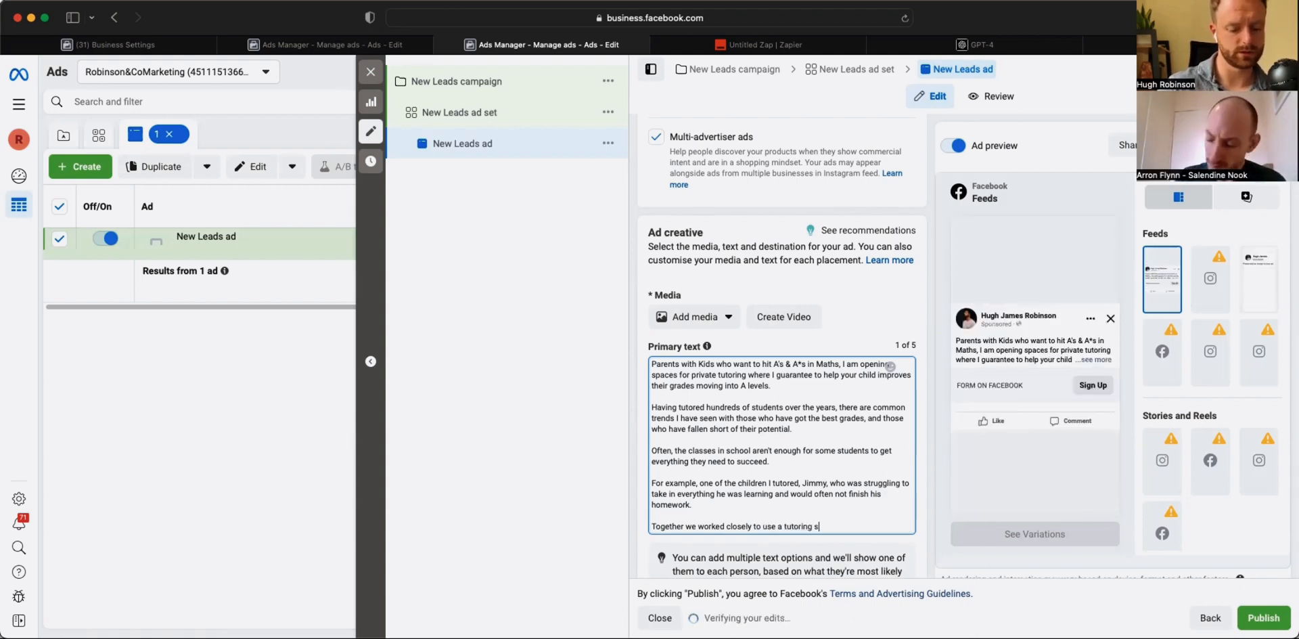
type("tyle specific to ")
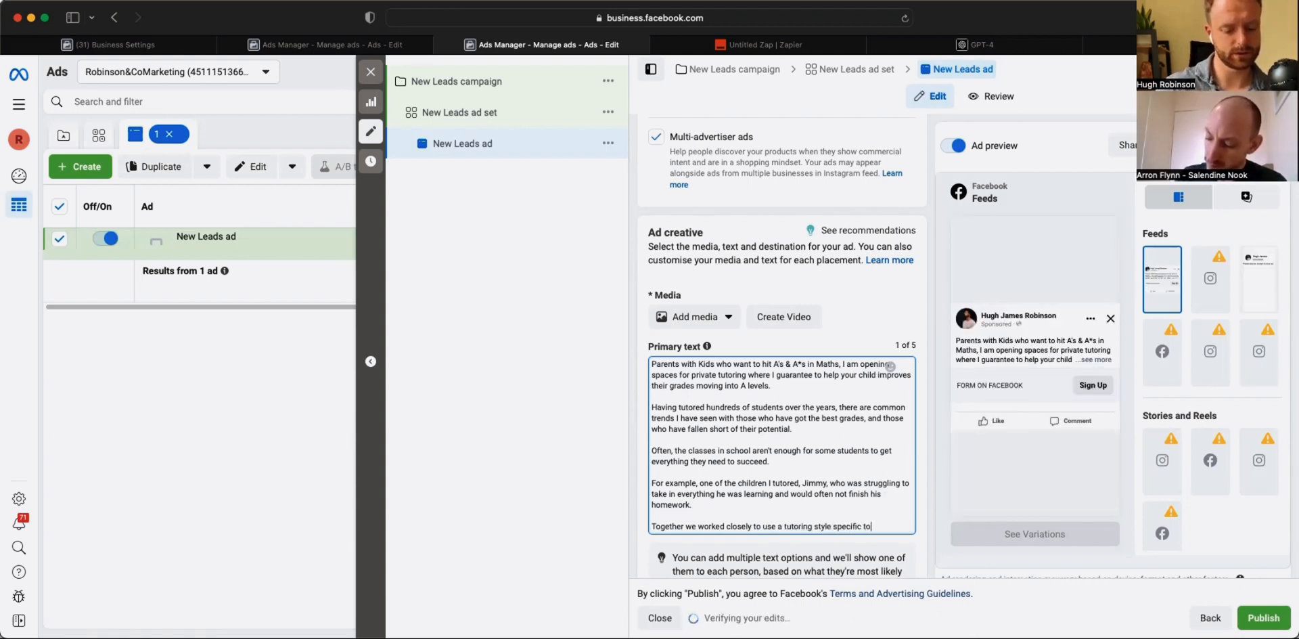
type(" how h")
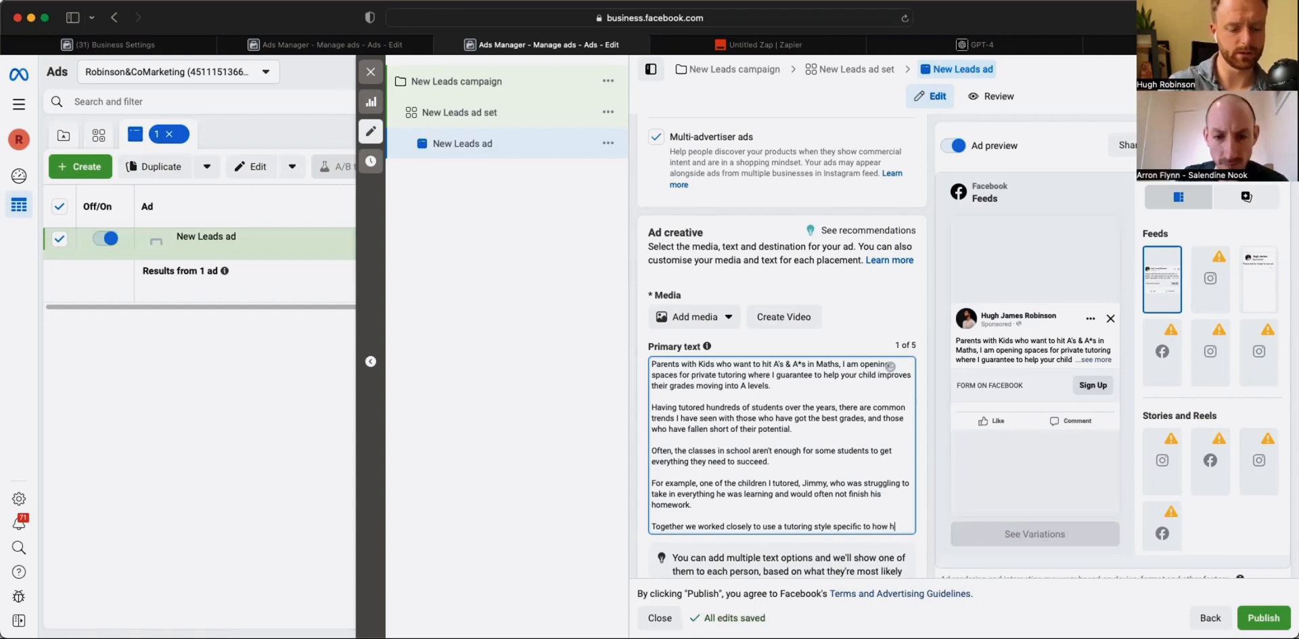
- Finish the fifth paragraph with "he learnt, and he was able to unlock grades he never thought possible."
type("ow we learnt, and he ")
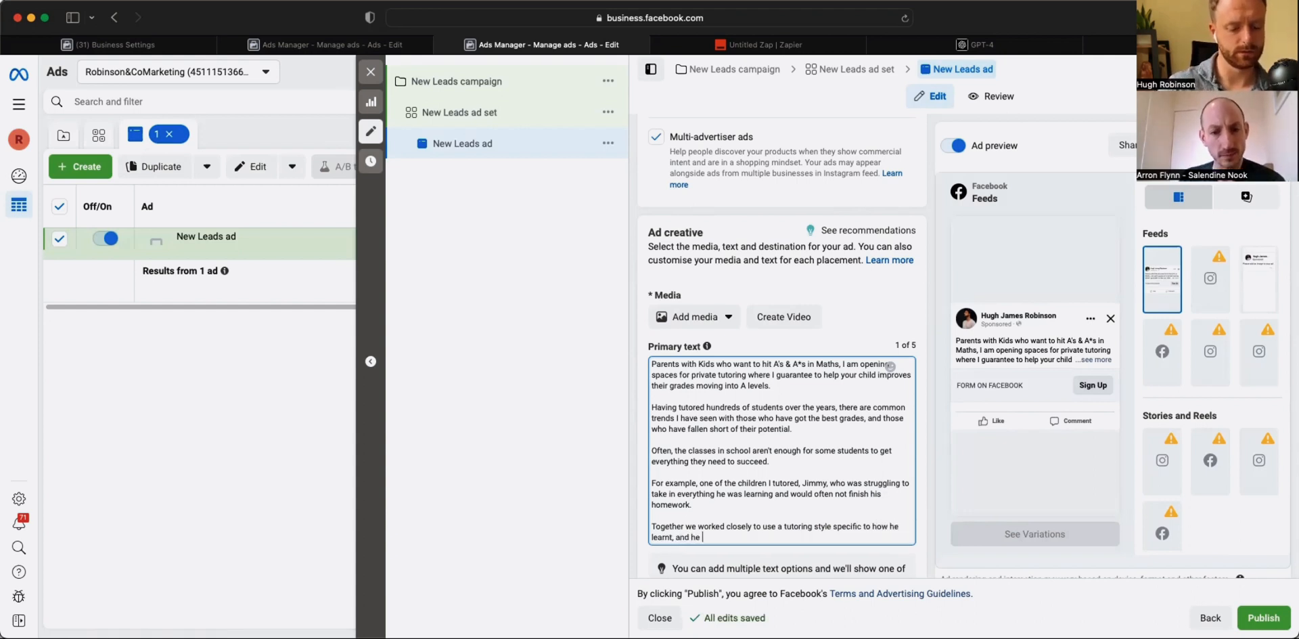
type("was able to un")
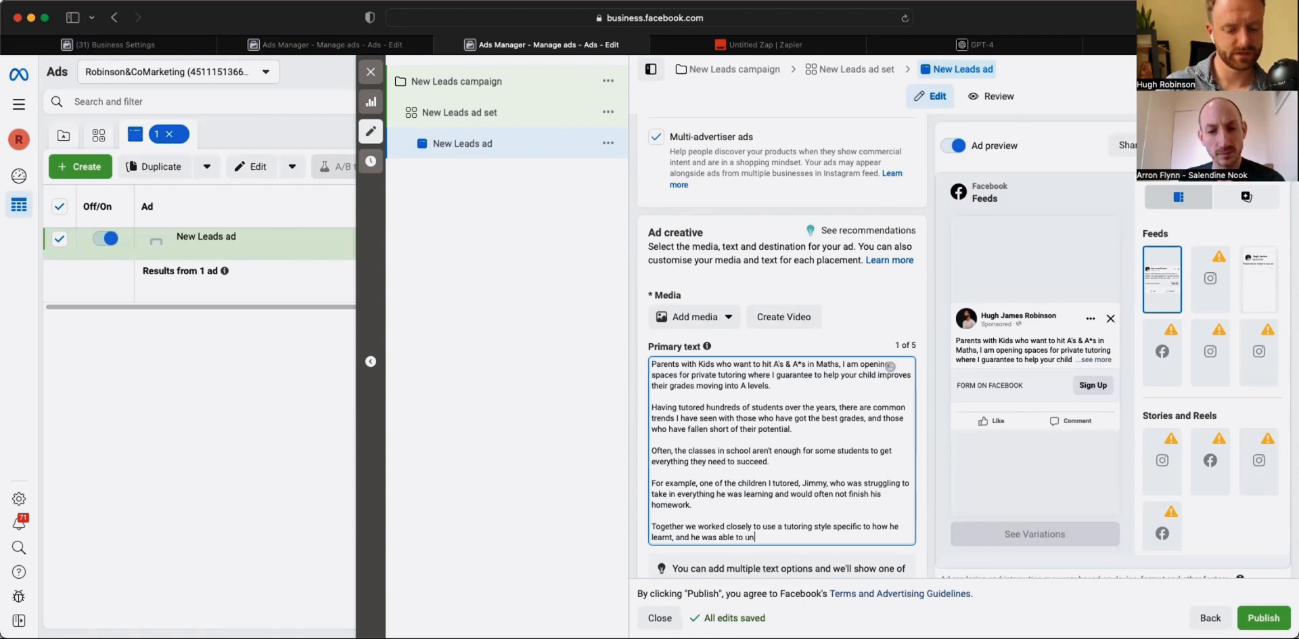
type("lock grade")
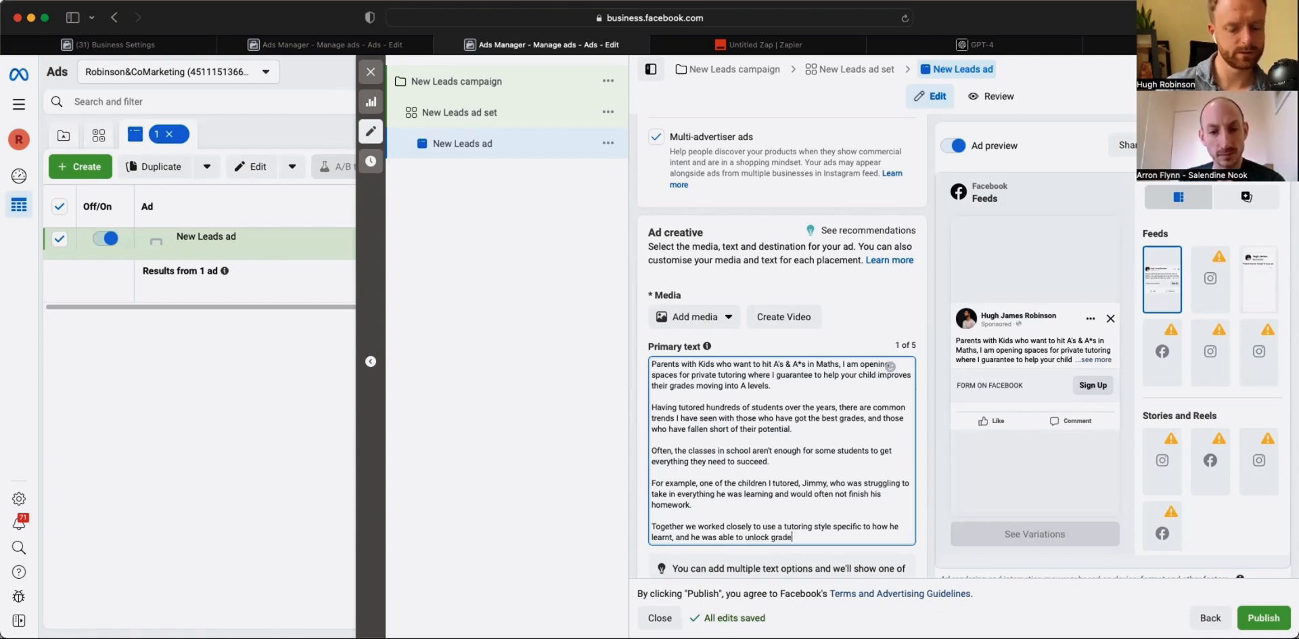
type("s he ")
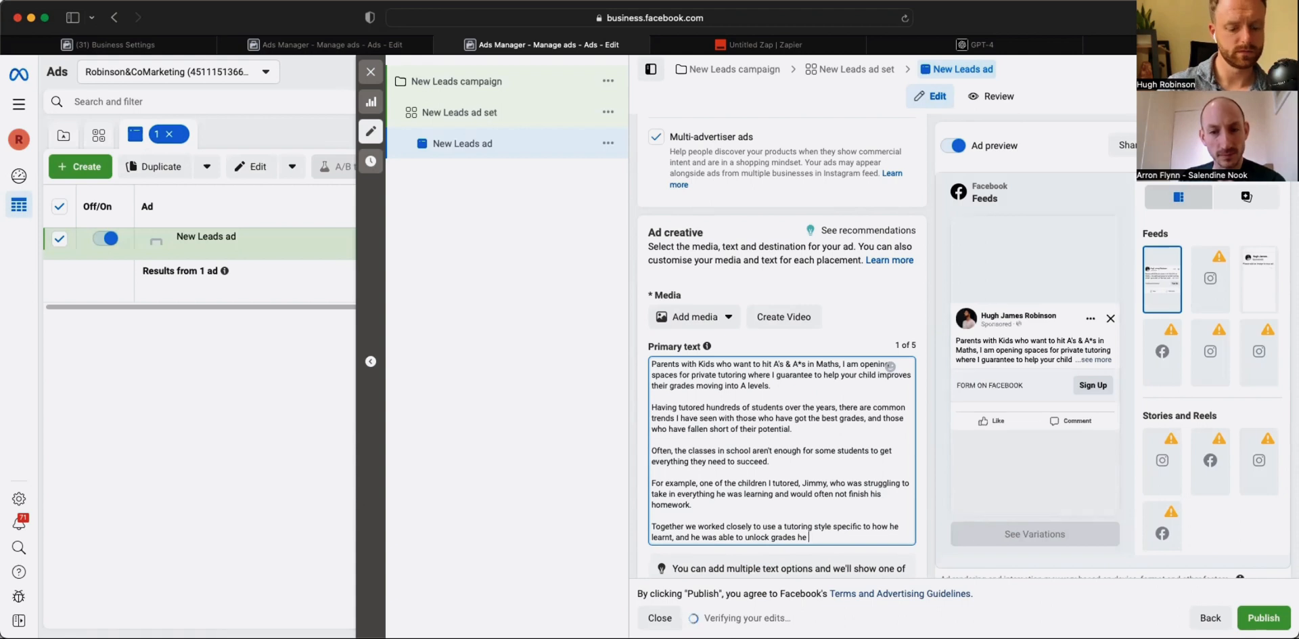
type("never thought pos")
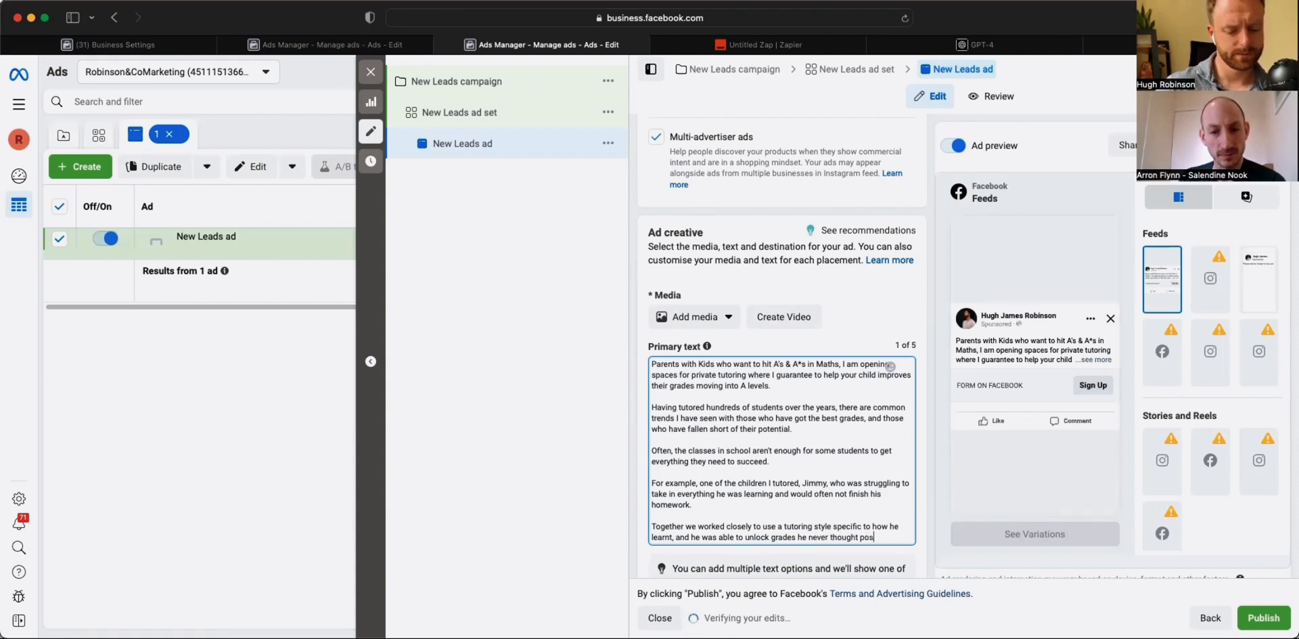
type("sible.")
- Add a sixth paragraph to the primary text: "Or", a second pupil's first name and ", who had a busy schedule with sports and music, etc"
key("Return")
key("Return")
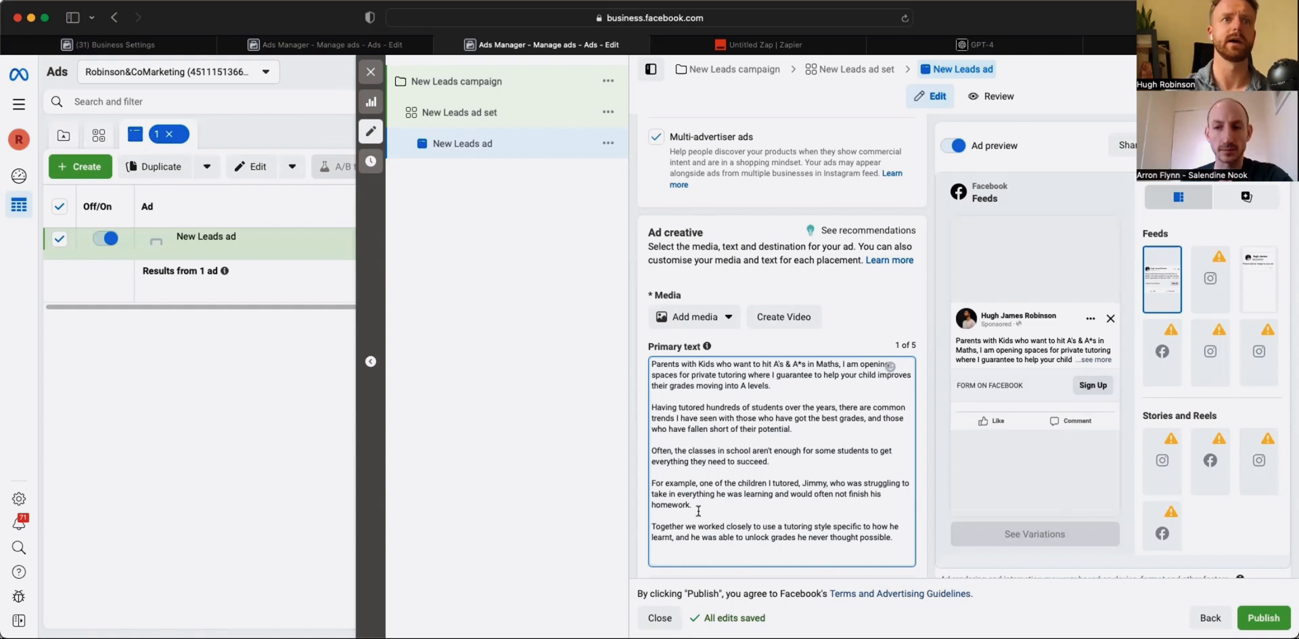
scroll(699, 512, "down", 1)
key("Return")
key("Return")
type("Or")
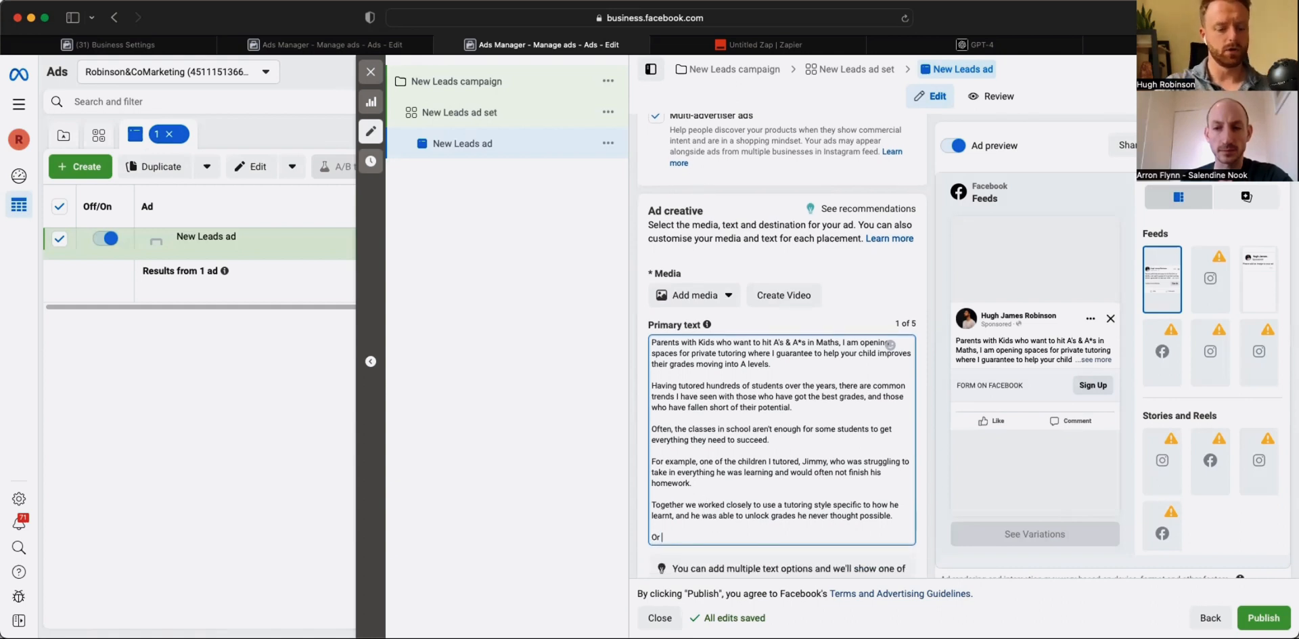
type(" Tom, who")
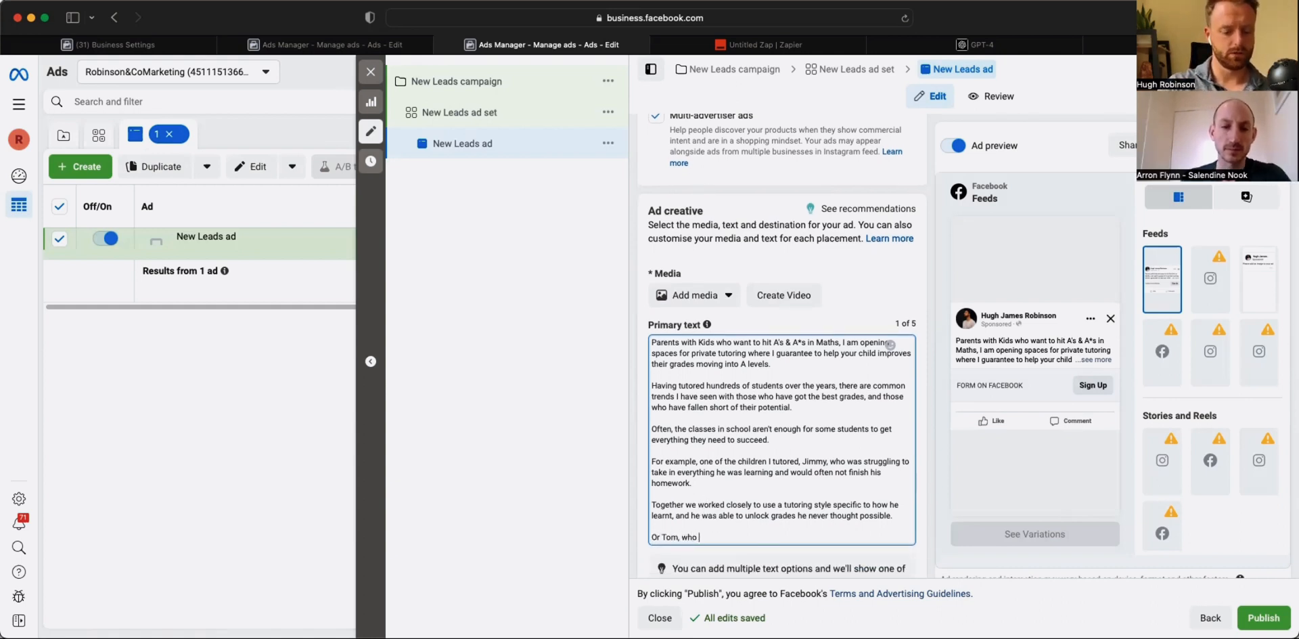
type(" had")
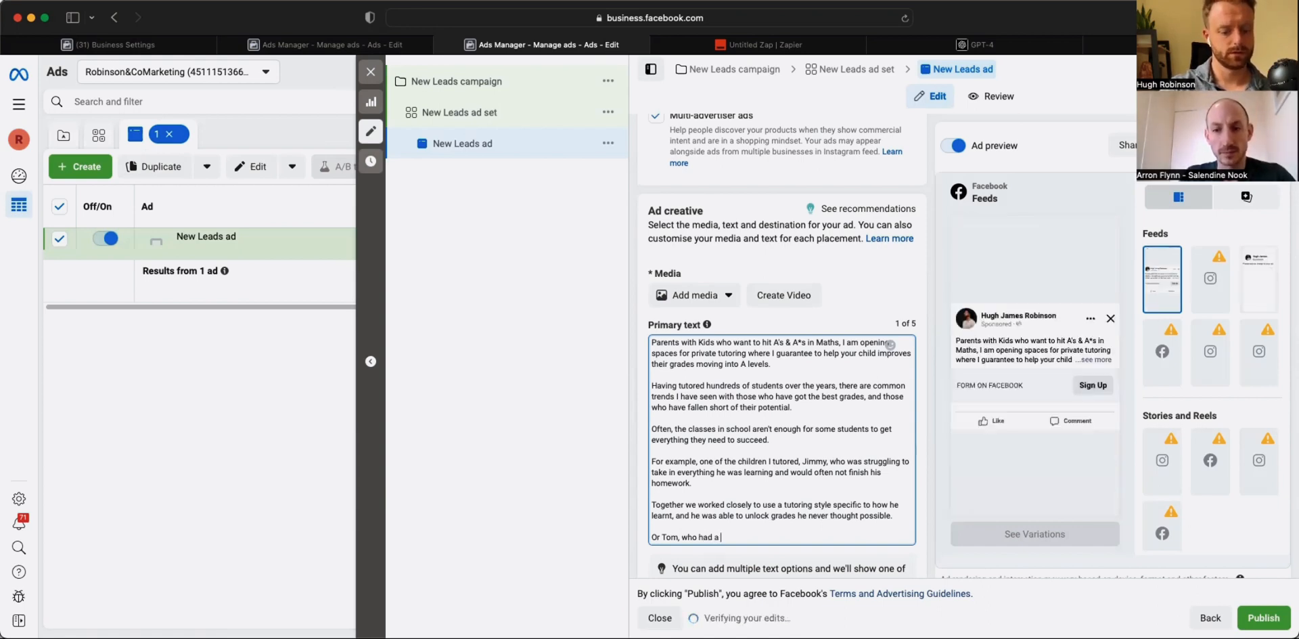
type("a busy scheudle with")
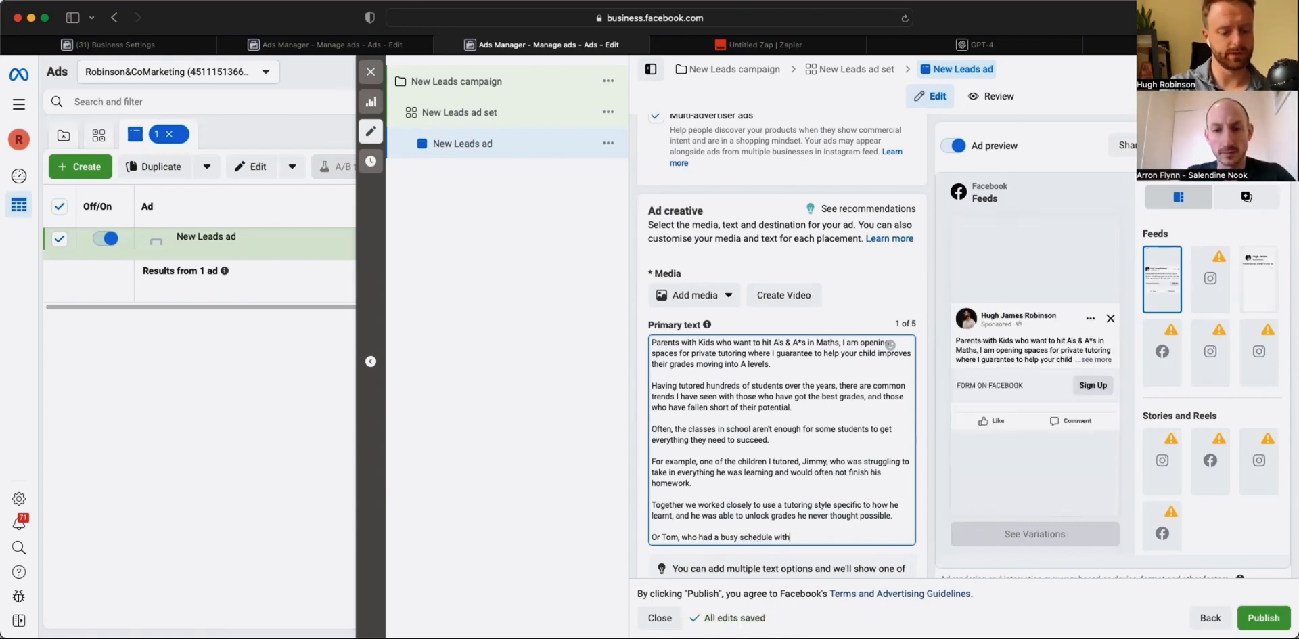
type(" sports and")
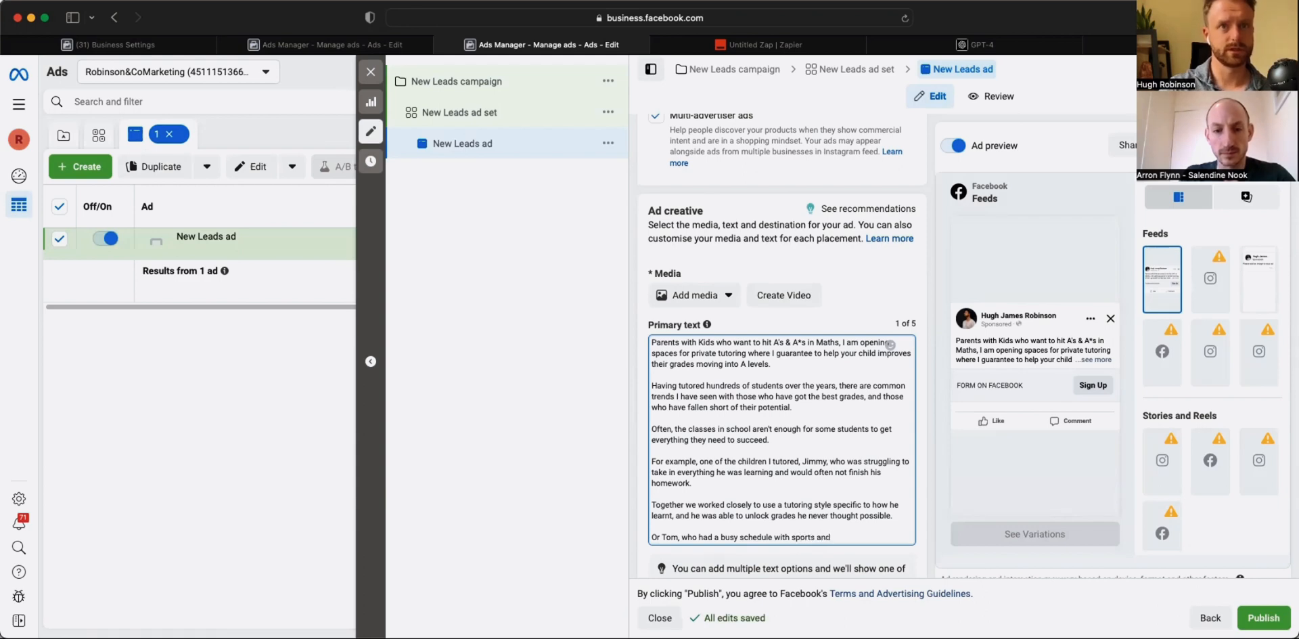
type(" music")
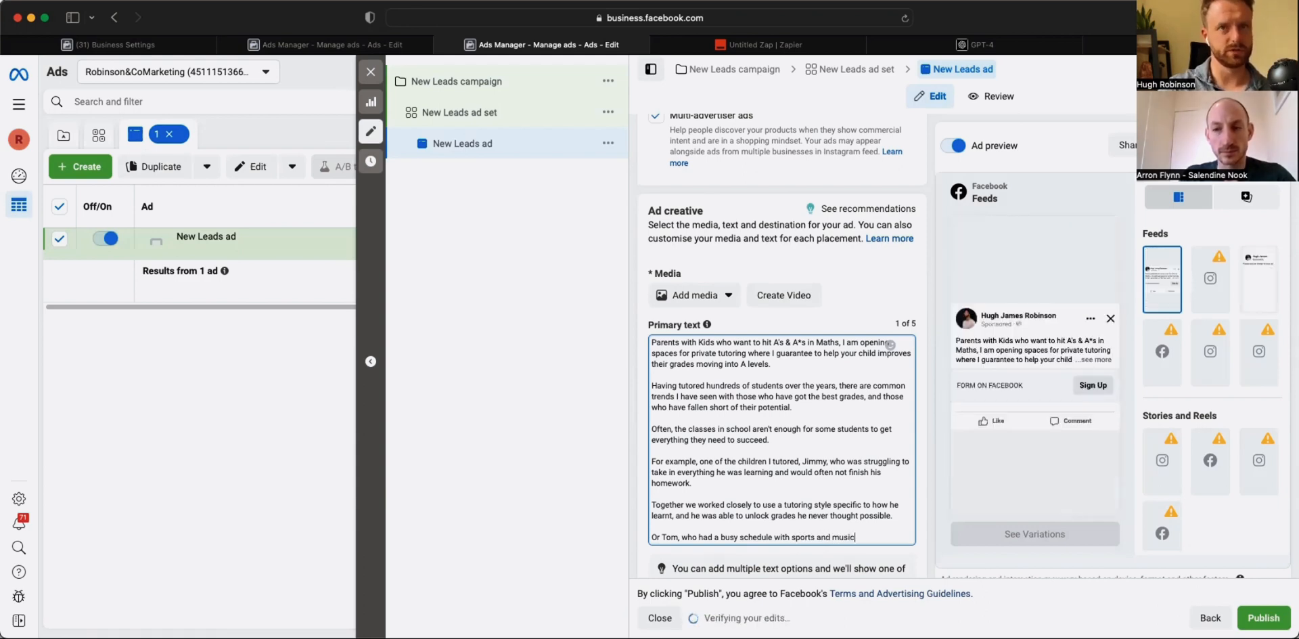
type(", etc")
- Add a seventh paragraph: "Or", a third pupil's first name and "who was very good with English literature, but had a time learning numbers."
key("Return")
key("Return")
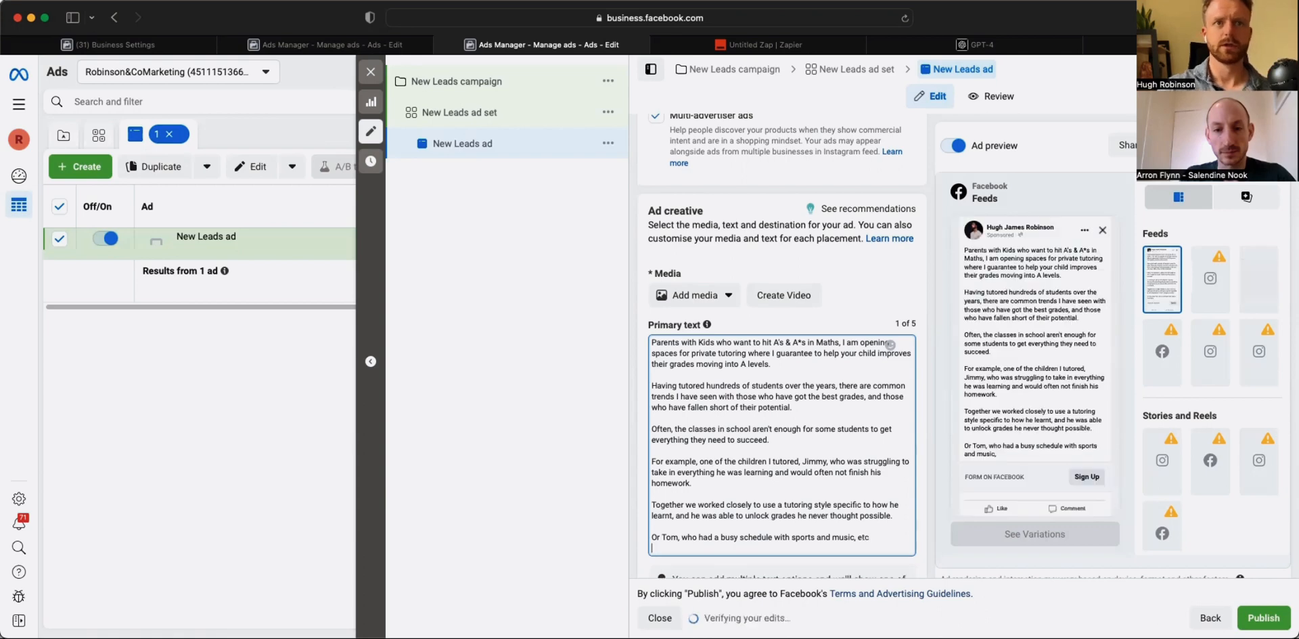
type("Or")
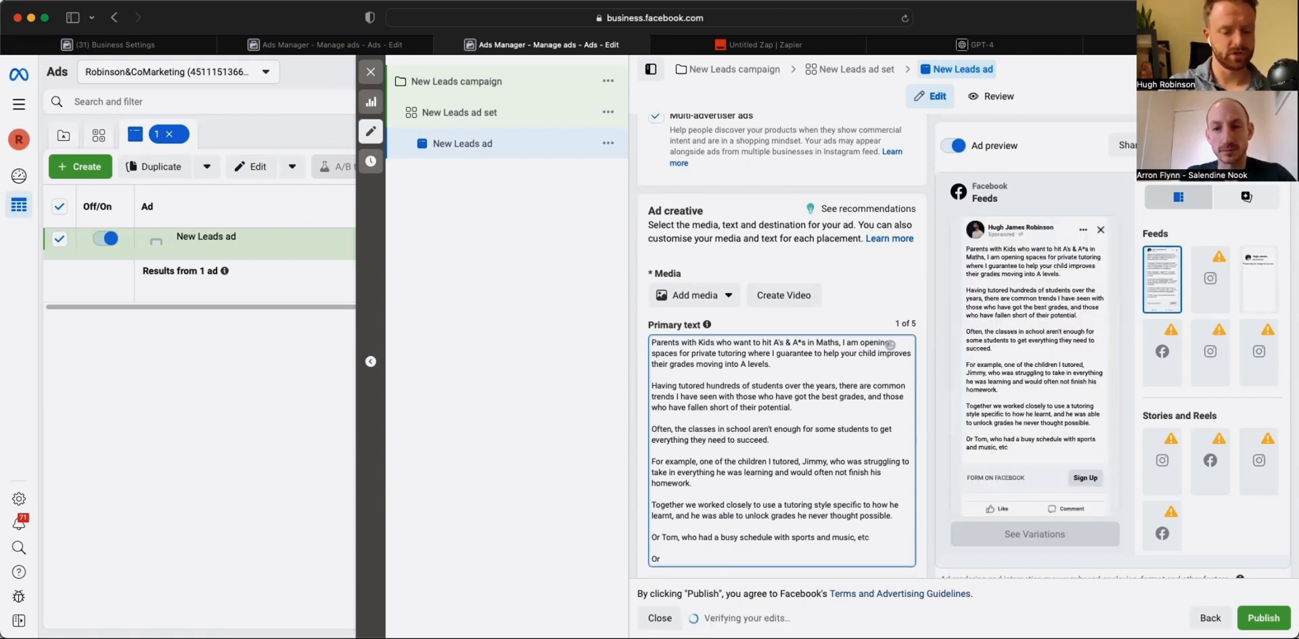
type(" Jane who")
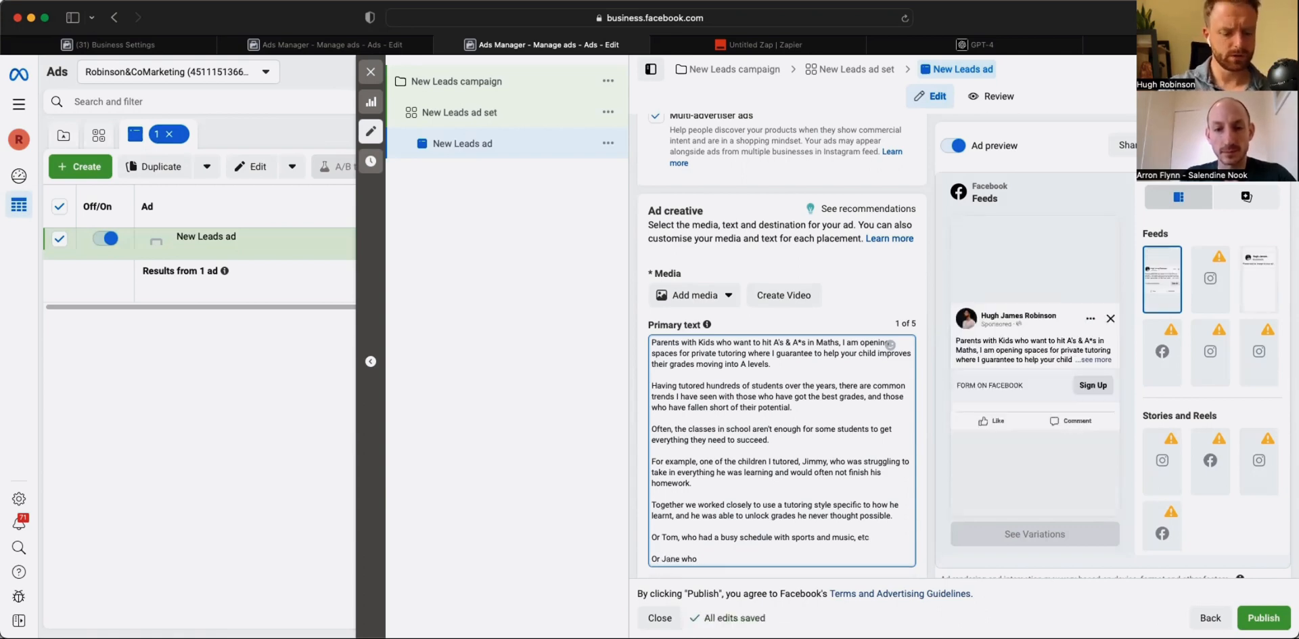
type(" was very go")
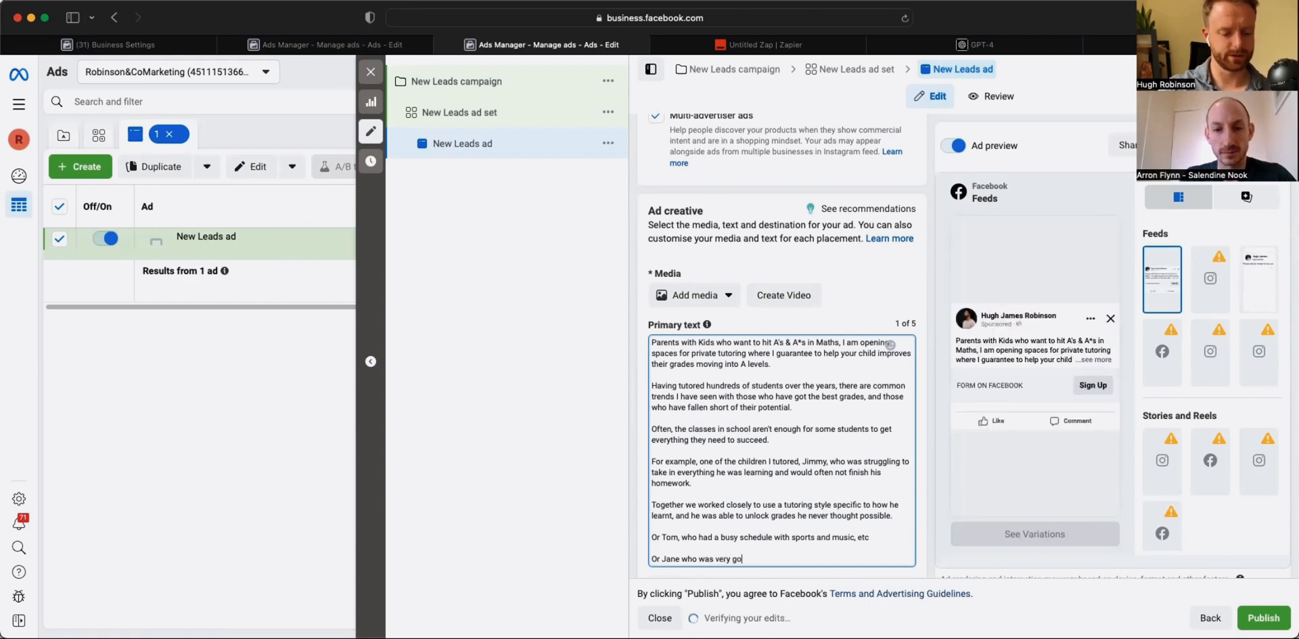
type("od with ")
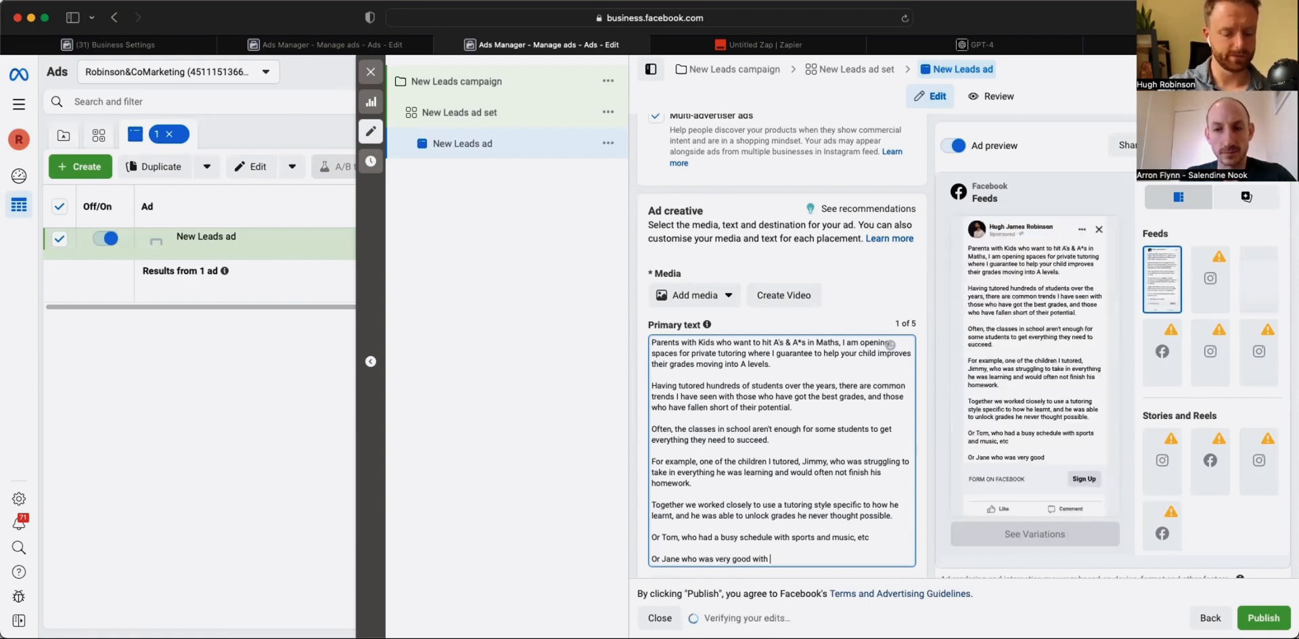
type("english litera")
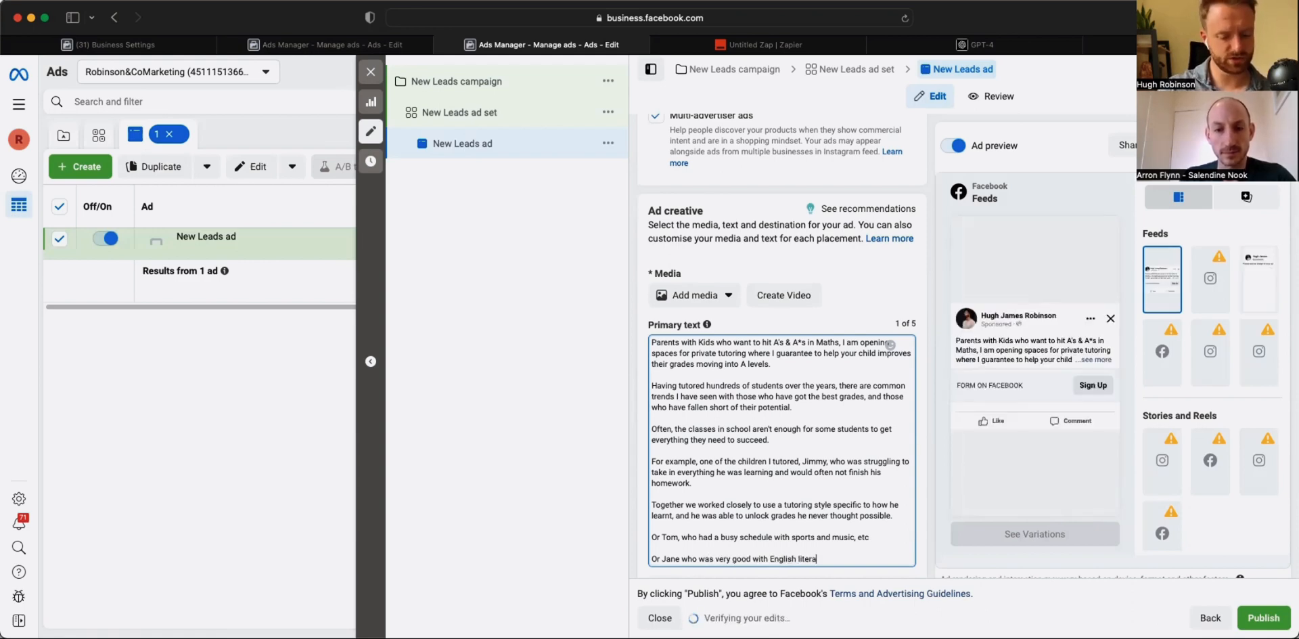
type("ture, but h")
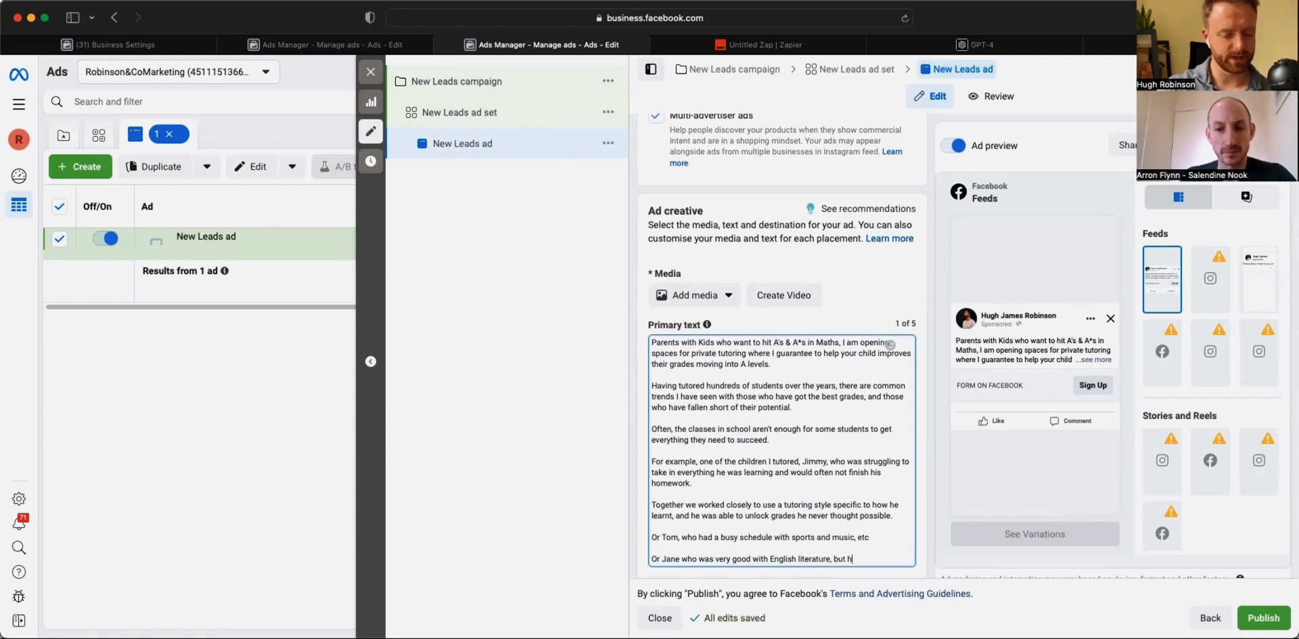
type("ad a time")
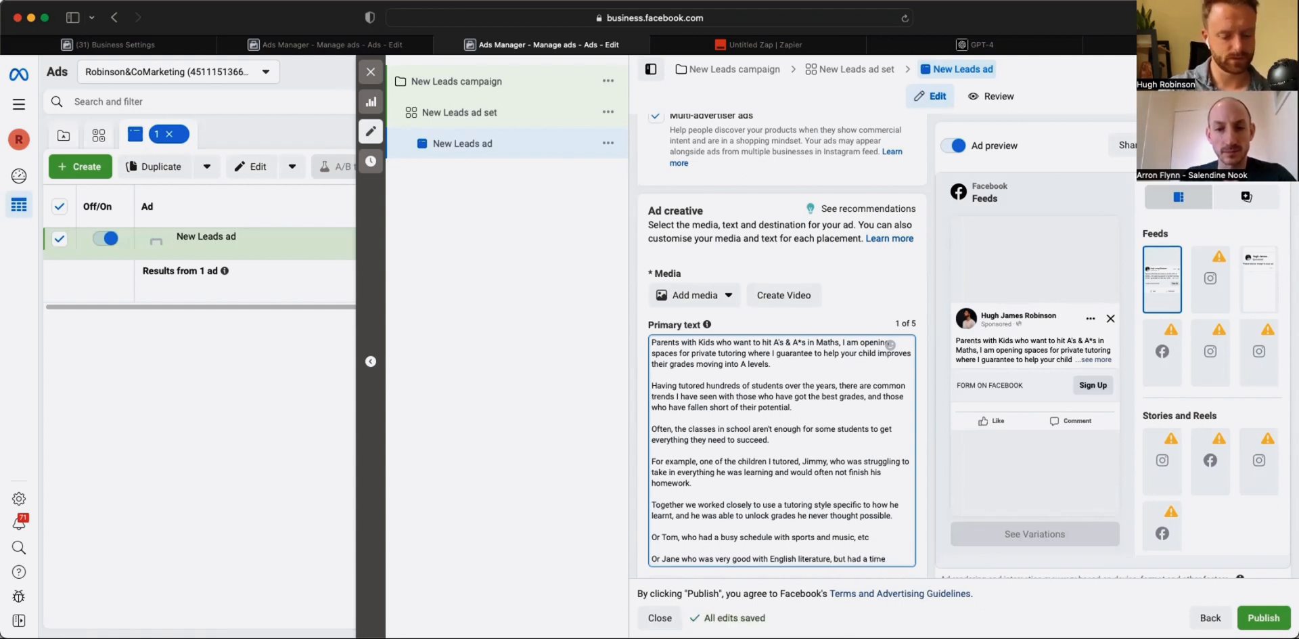
type(" learning ")
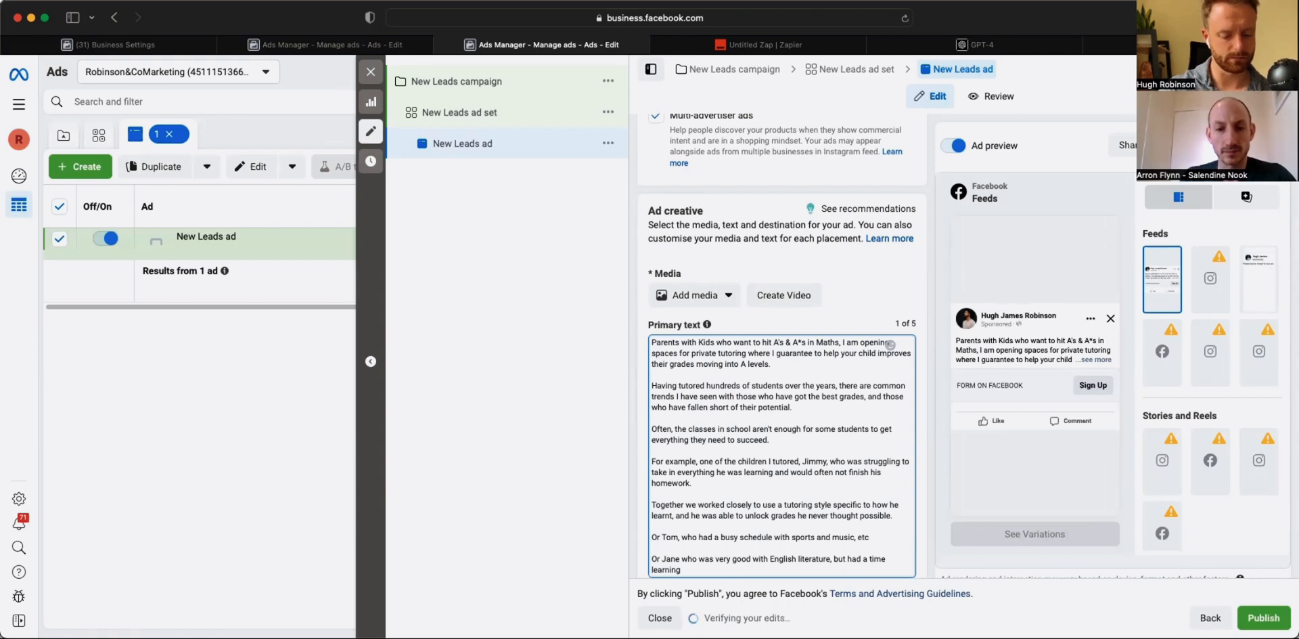
type("numbers.")
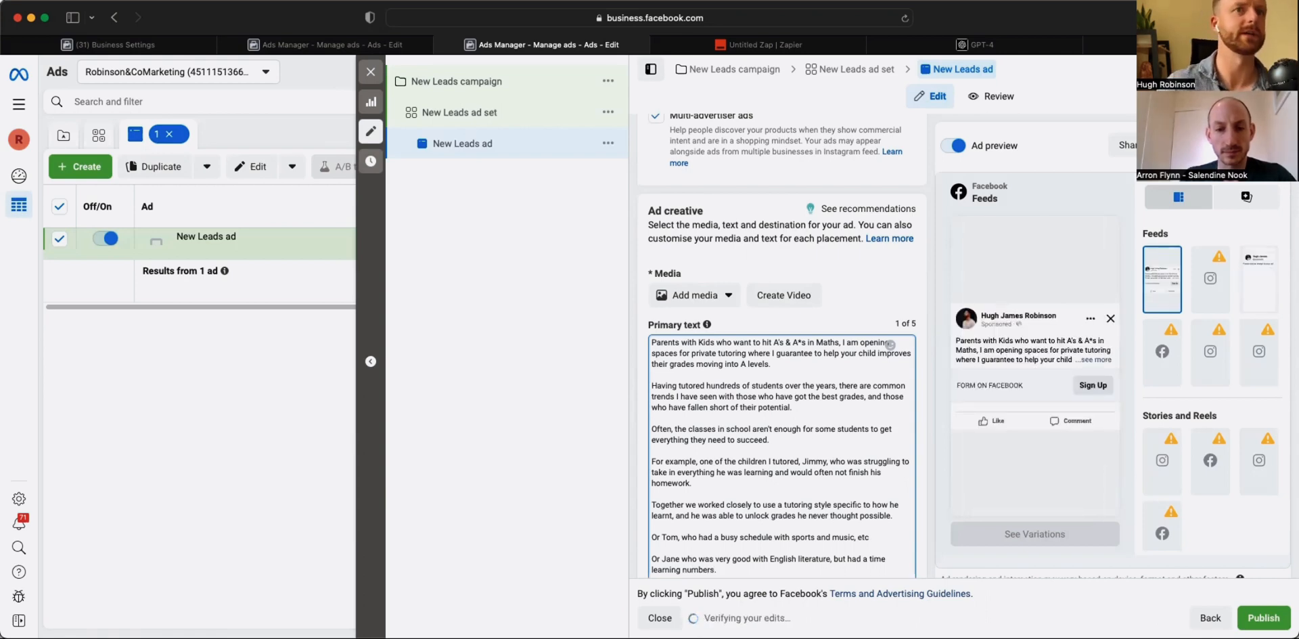
- Add a separate placeholder line reading "CTA" below the seventh paragraph, followed by a blank line
scroll(714, 474, "down", 2)
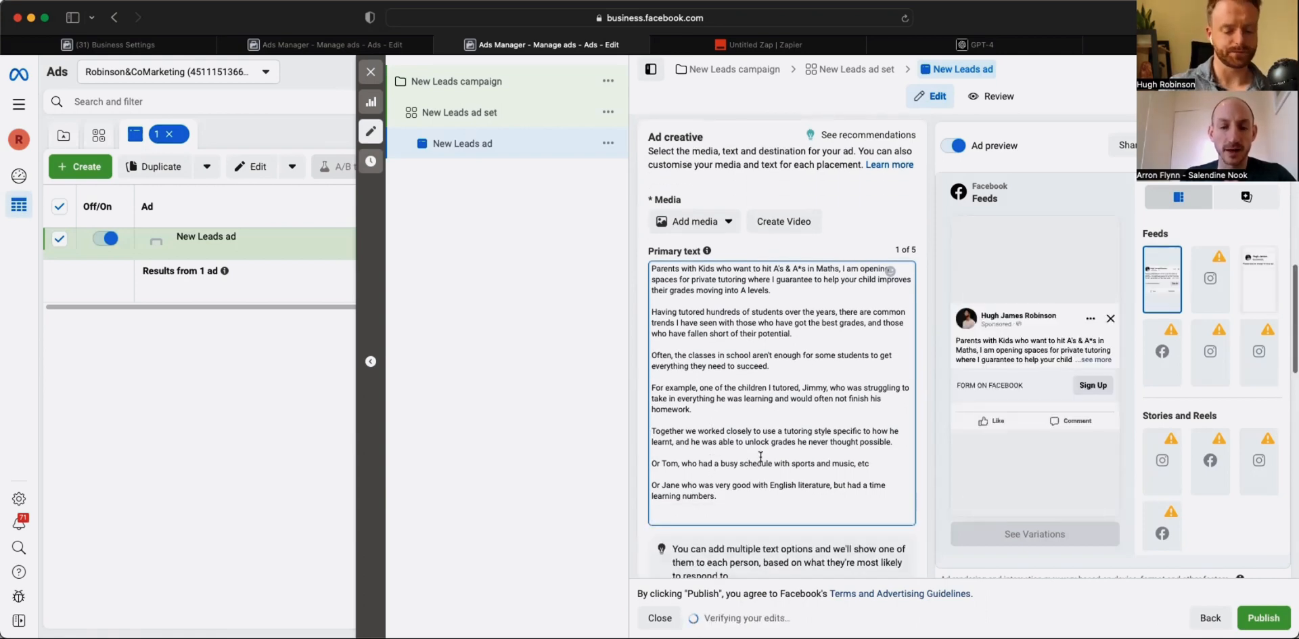
key("Return")
key("Return")
type("CTA")
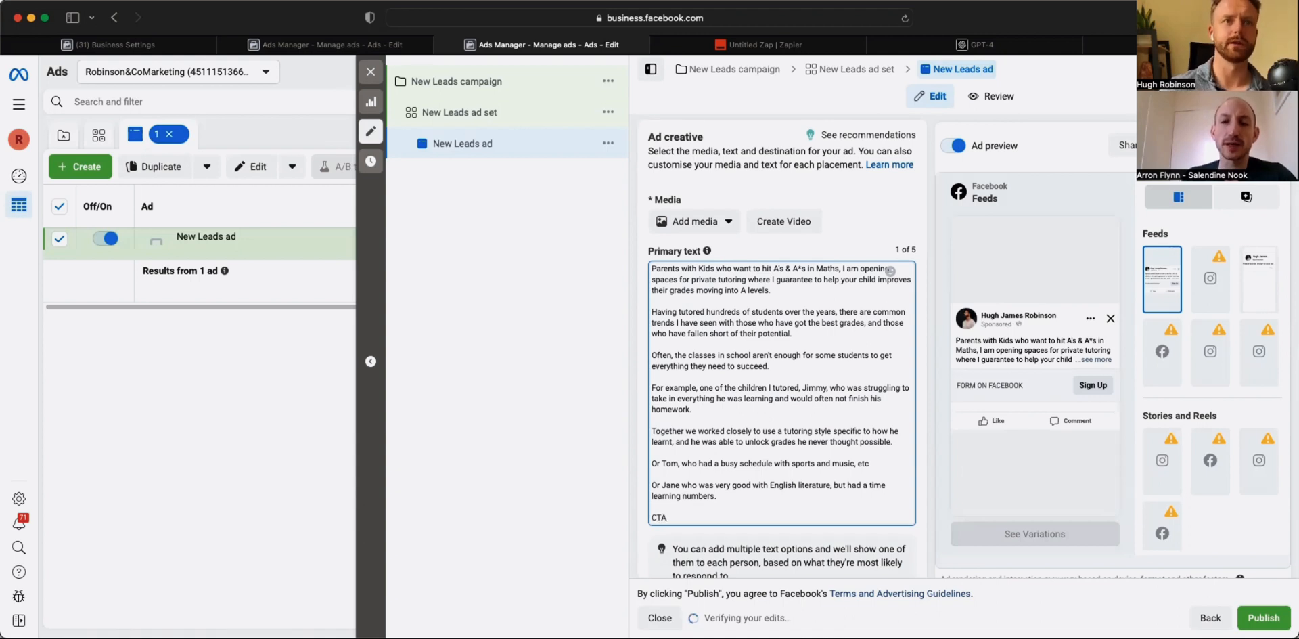
key("Return")
key("Return")
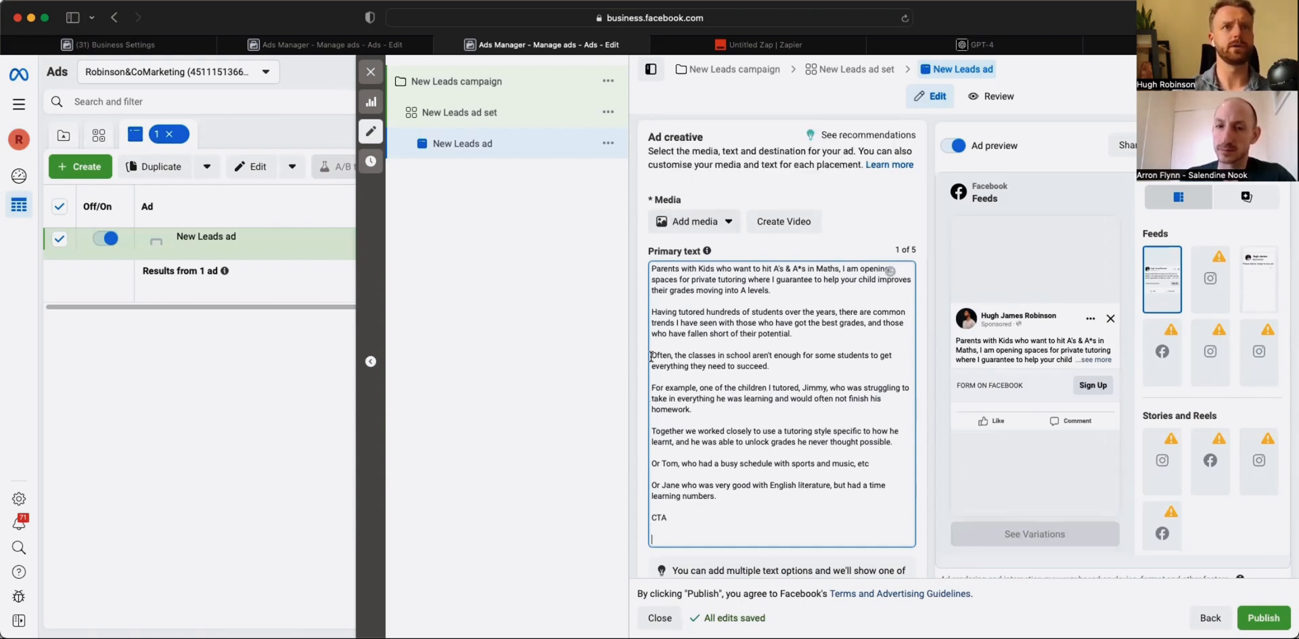
- Review the primary text's structure, examining the opening offer paragraph and the paragraph about trends among tutored students
left_click(789, 290)
left_click_drag(788, 289, 645, 270)
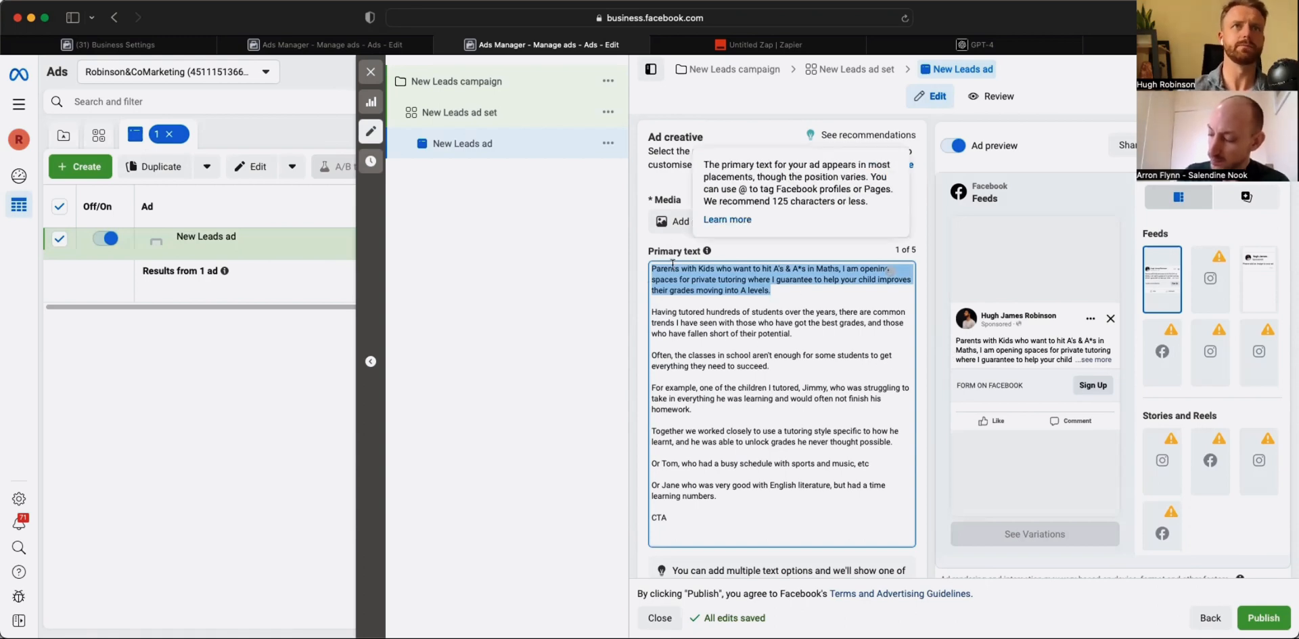
left_click(796, 298)
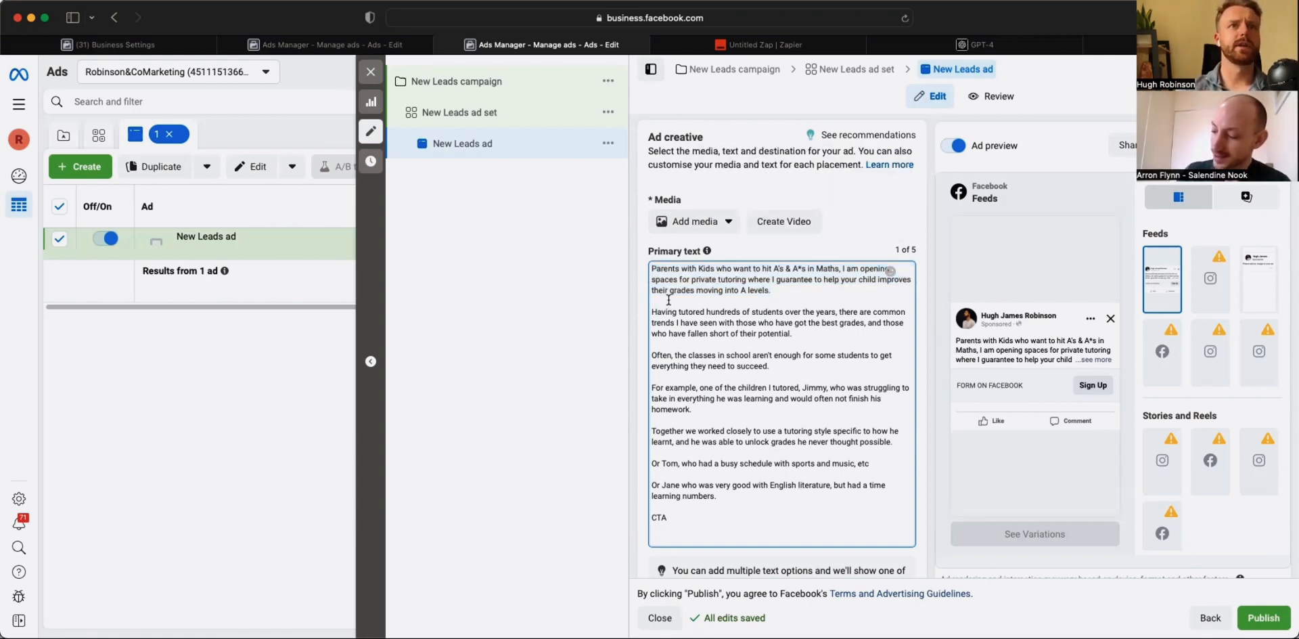
left_click_drag(668, 298, 818, 475)
left_click(789, 443)
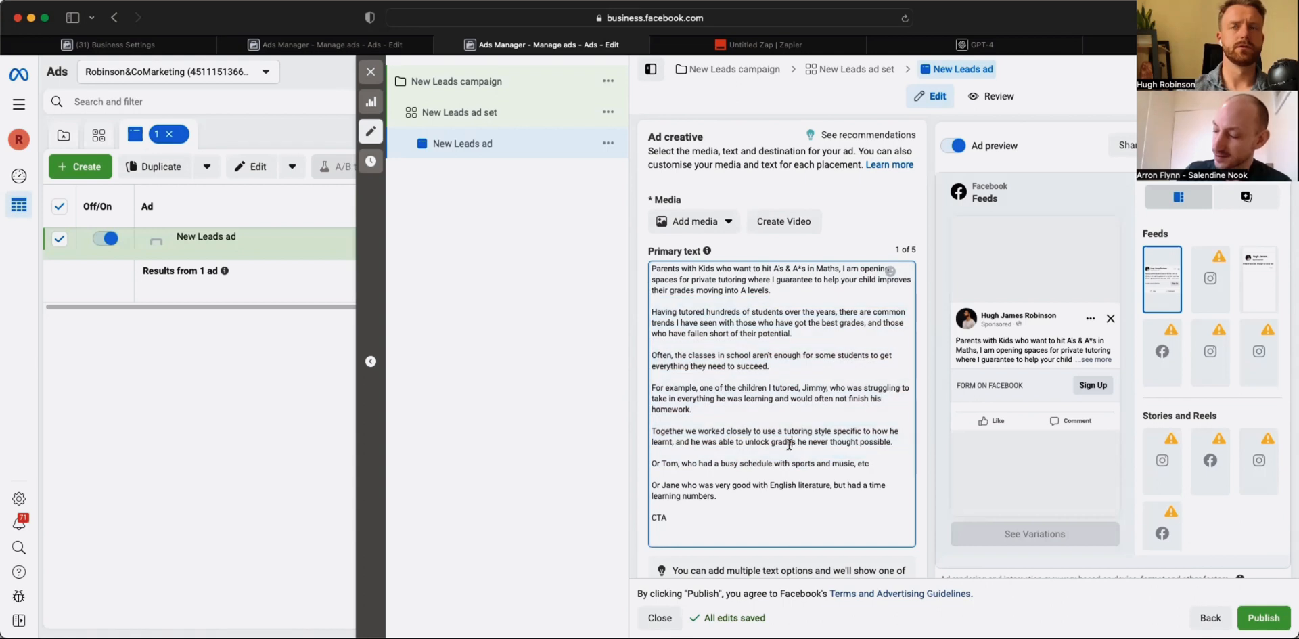
left_click_drag(651, 311, 796, 336)
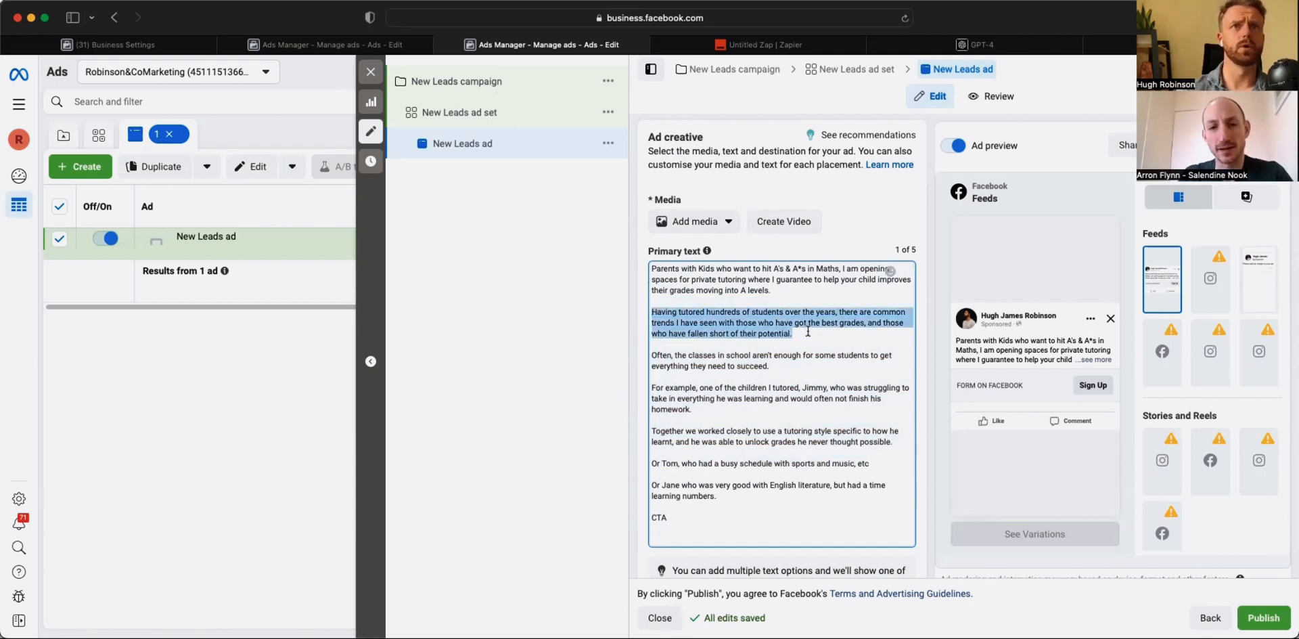
left_click(797, 337)
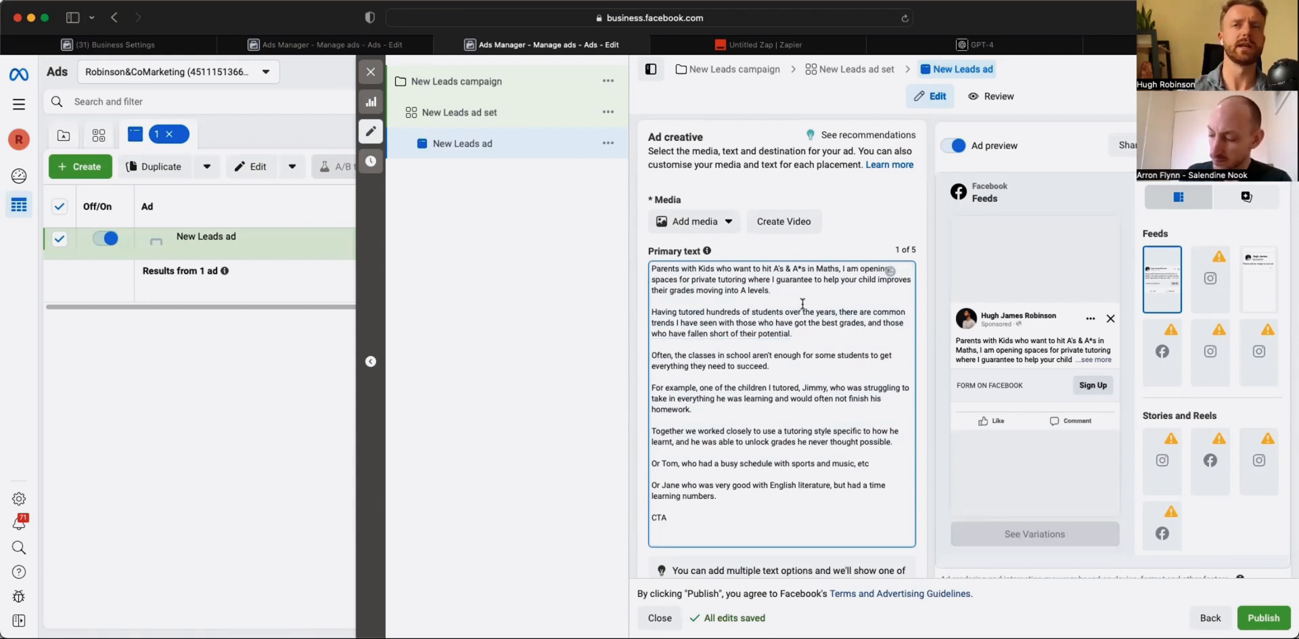
left_click_drag(791, 292, 649, 266)
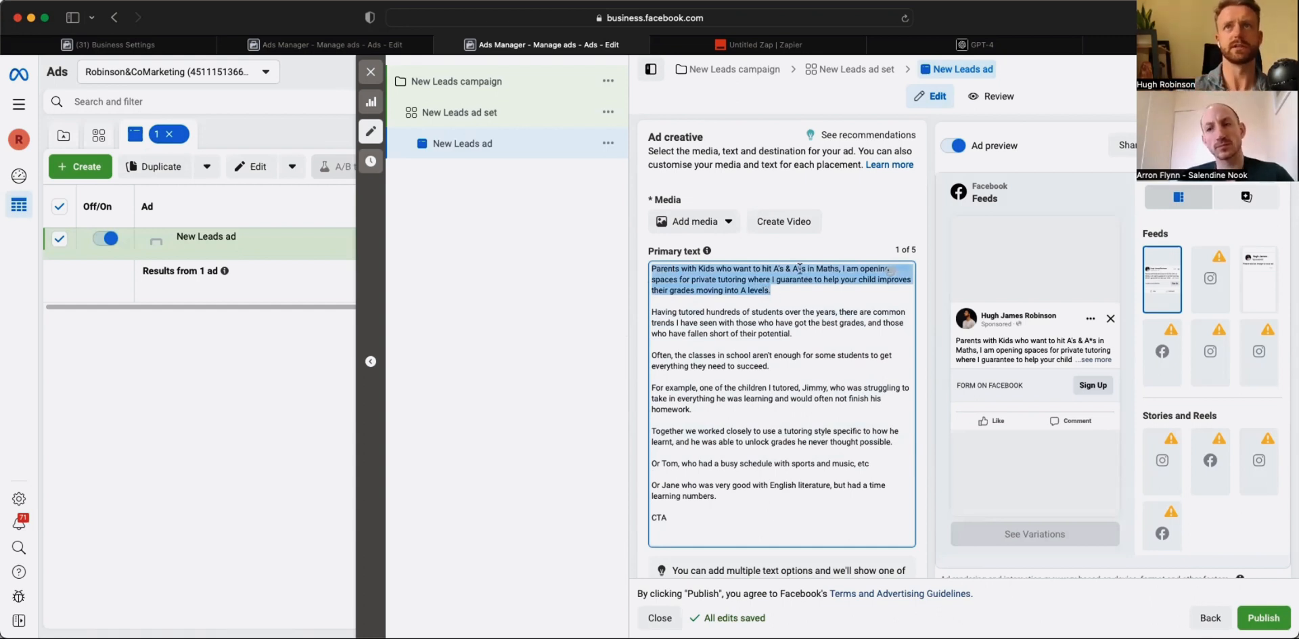
left_click(778, 290)
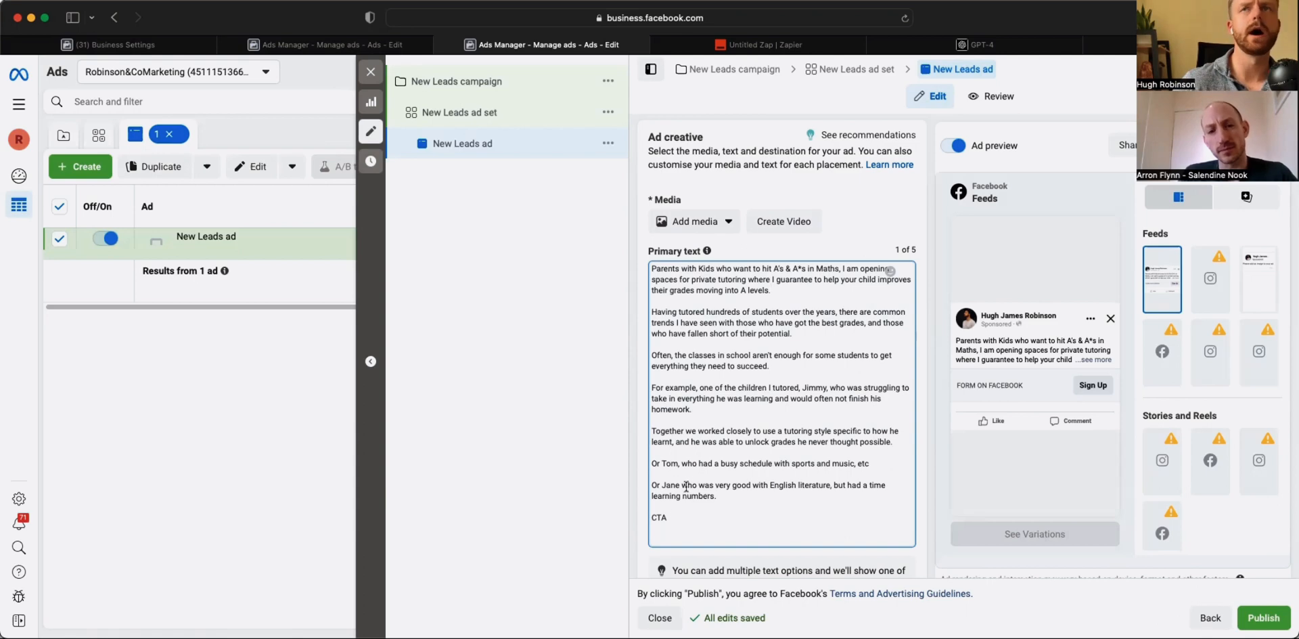
- Replace the "CTA" placeholder at the end of the primary text with "I'm opening up 5 spaces to work 1-1"
scroll(687, 483, "down", 2)
scroll(694, 471, "down", 5)
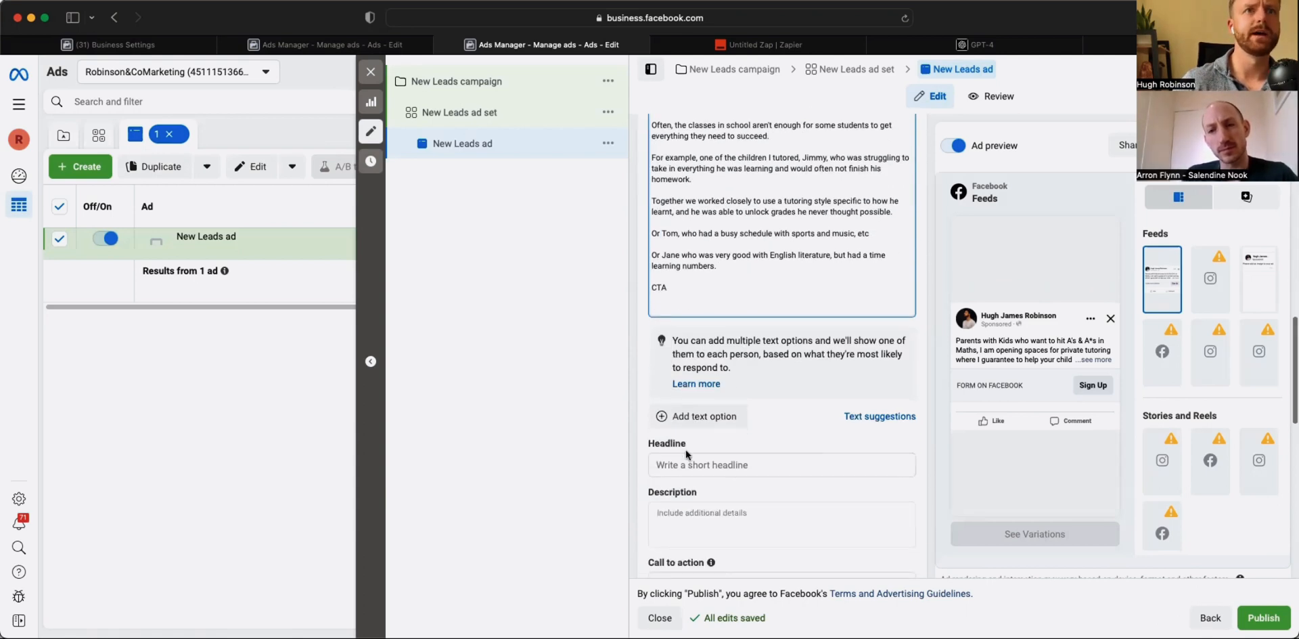
key("BackSpace")
key("BackSpace")
key("BackSpace")
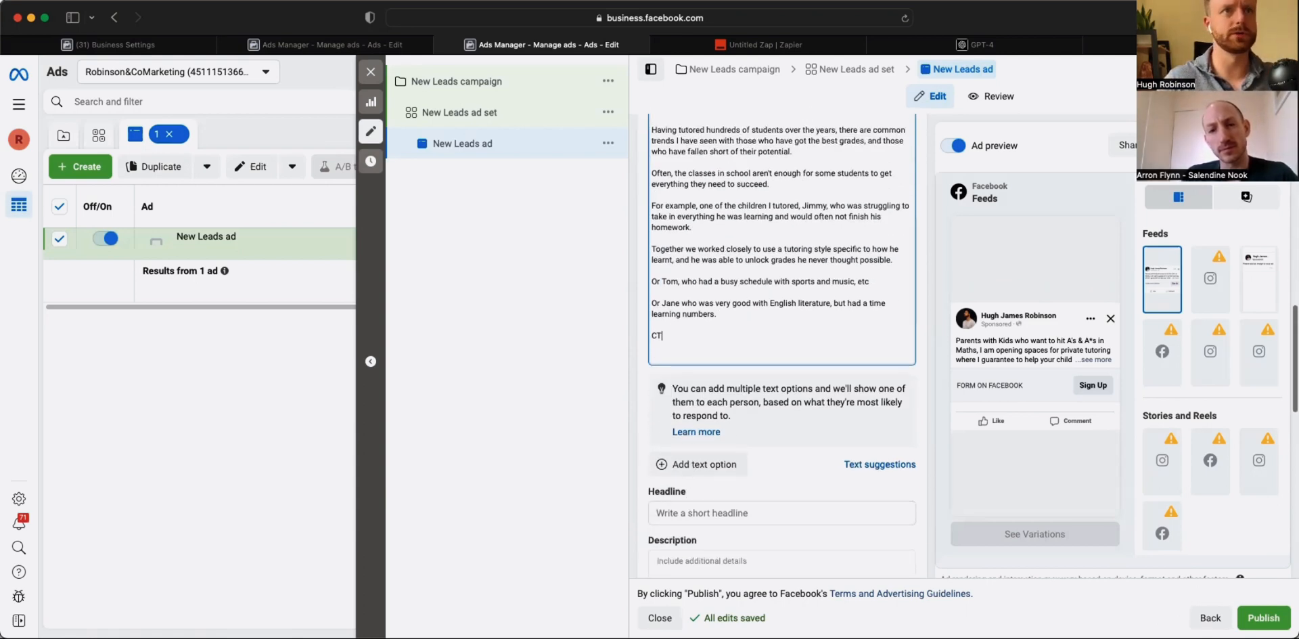
type("I'm opening up ")
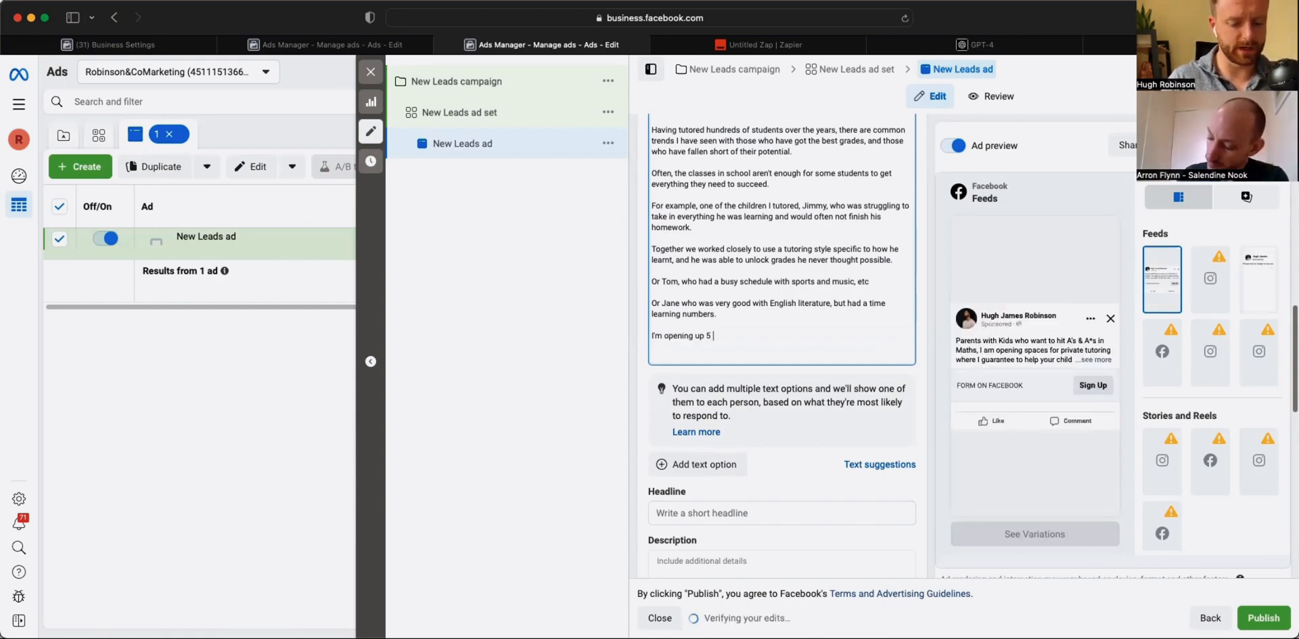
type("5 space")
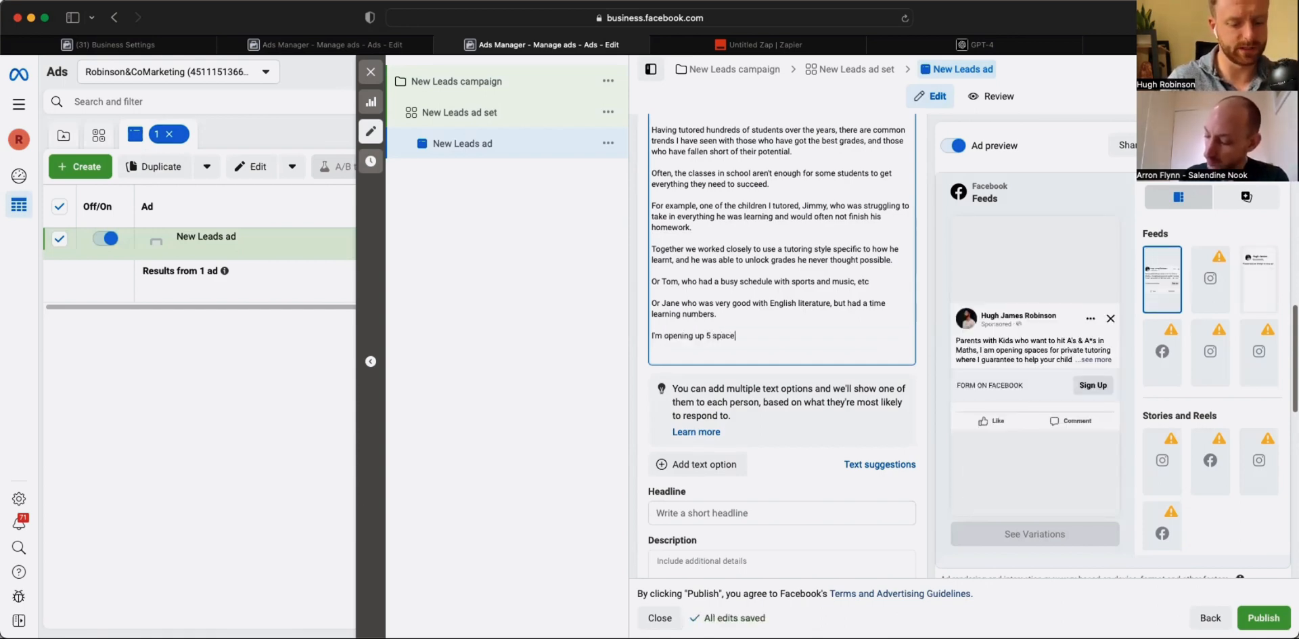
type("s to work 1-1")
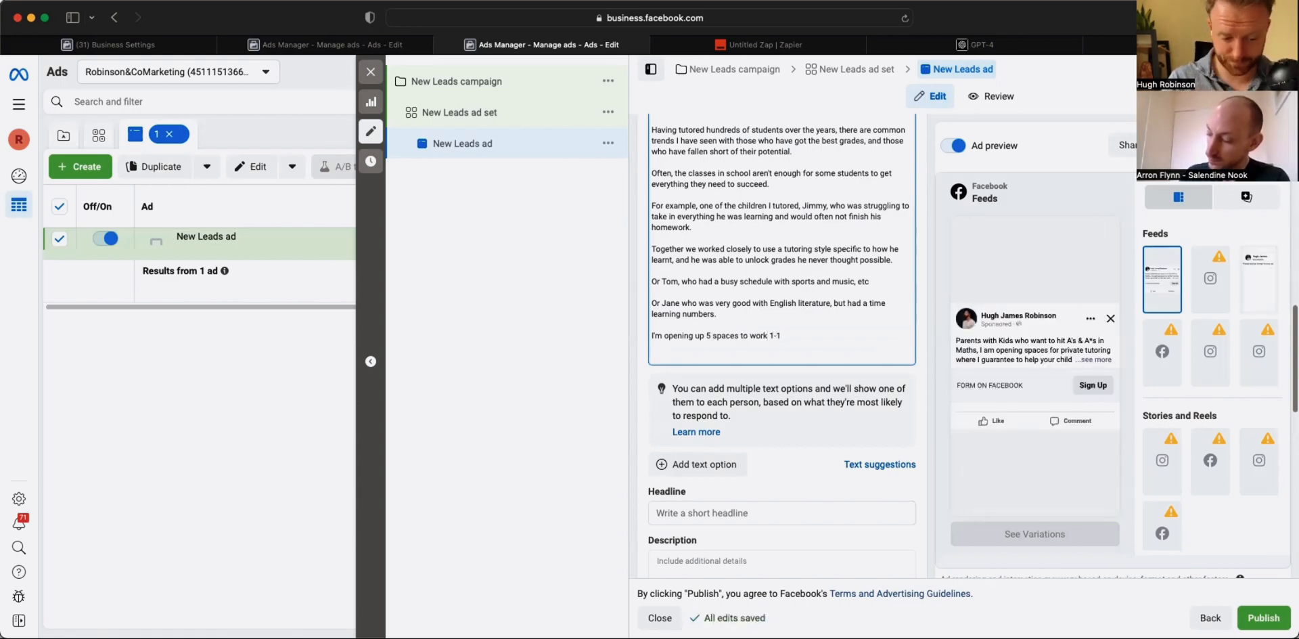
- Complete the "I'm opening up 5 spaces" sentence with "where we will help your child succeed in Maths." and start a new paragraph
type(" where we h")
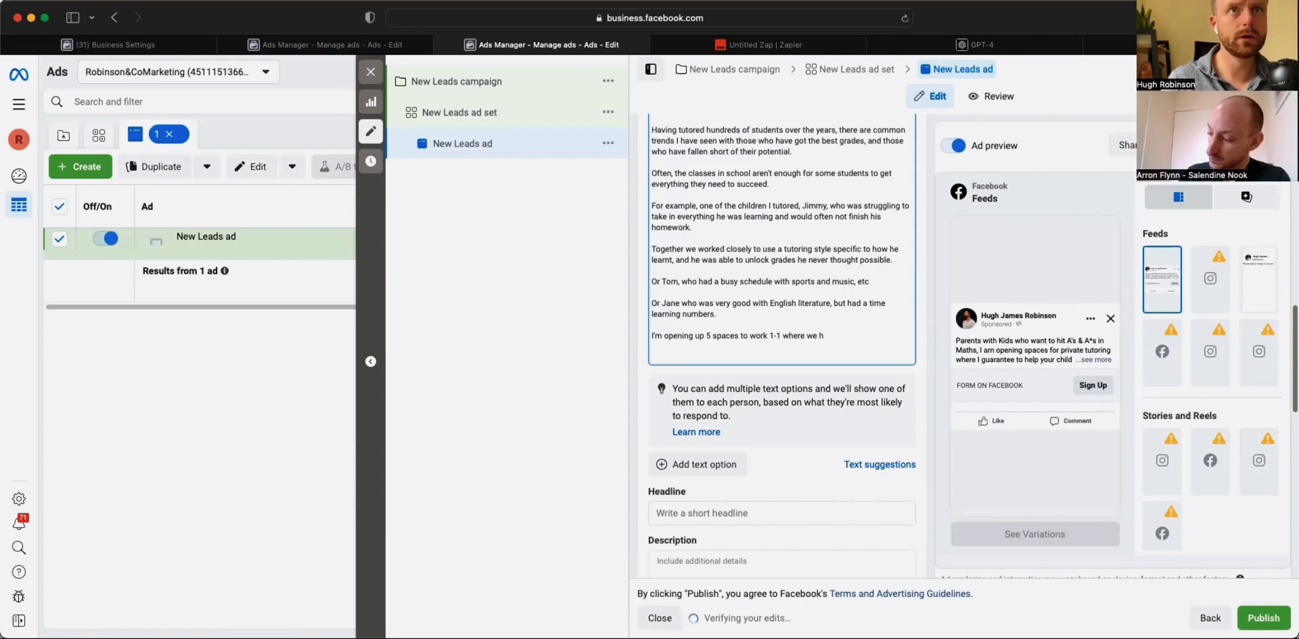
key("BackSpace")
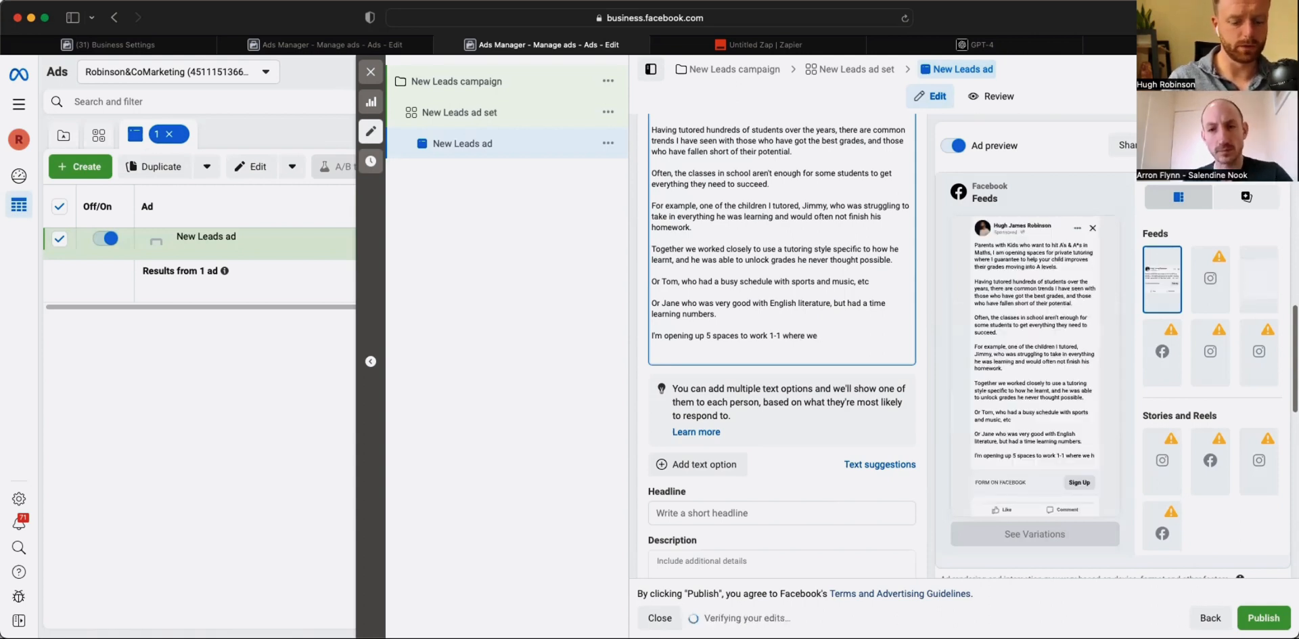
type("will help your ch")
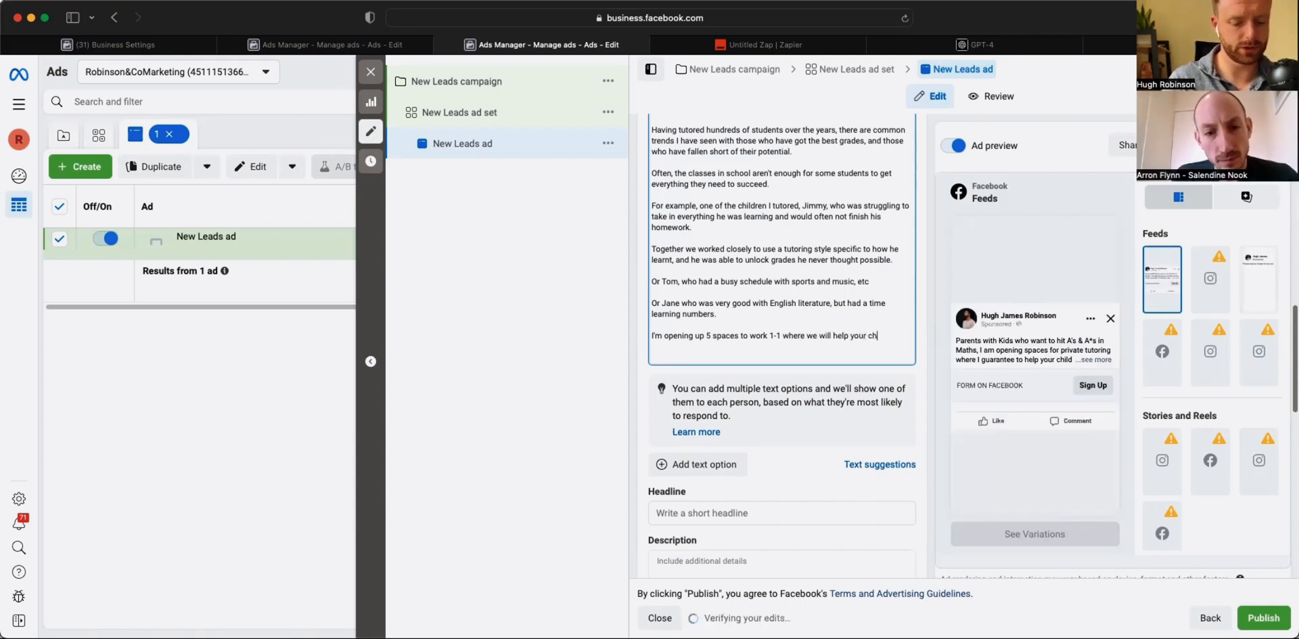
type("ild succeed in Ma")
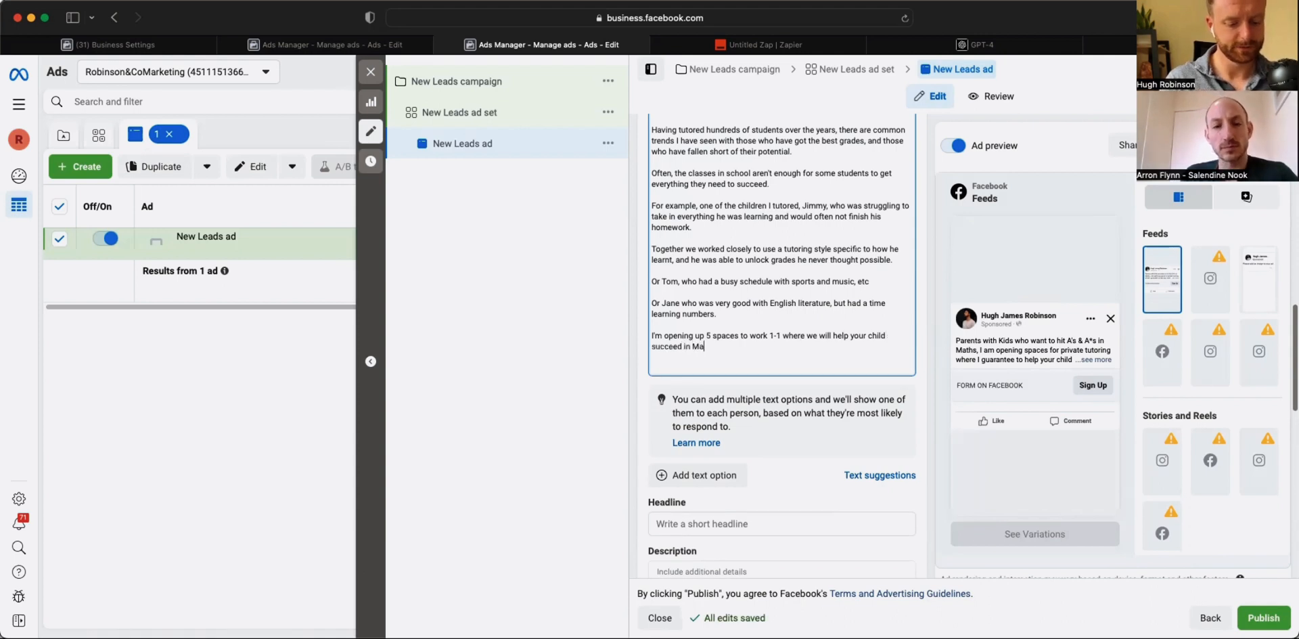
type("ths.")
key("Return")
key("Return")
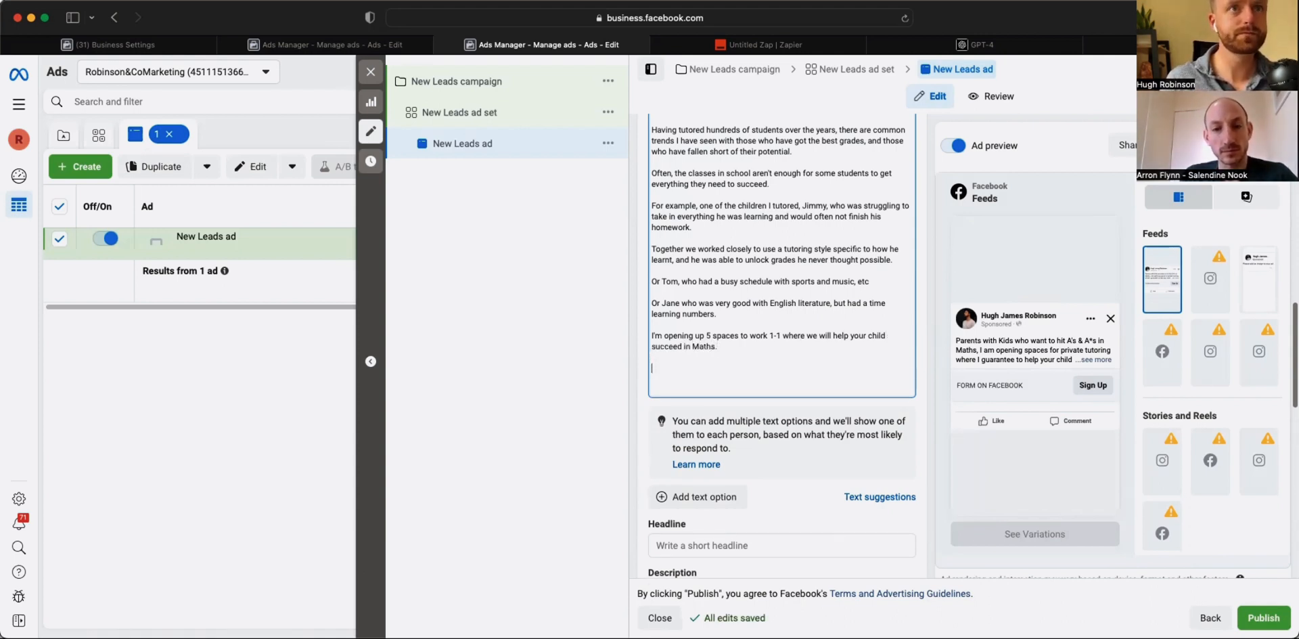
- Write the closing paragraph "to book a quick consultation and see how we can help, click the link below and schedule a call."
type("to book a quick o")
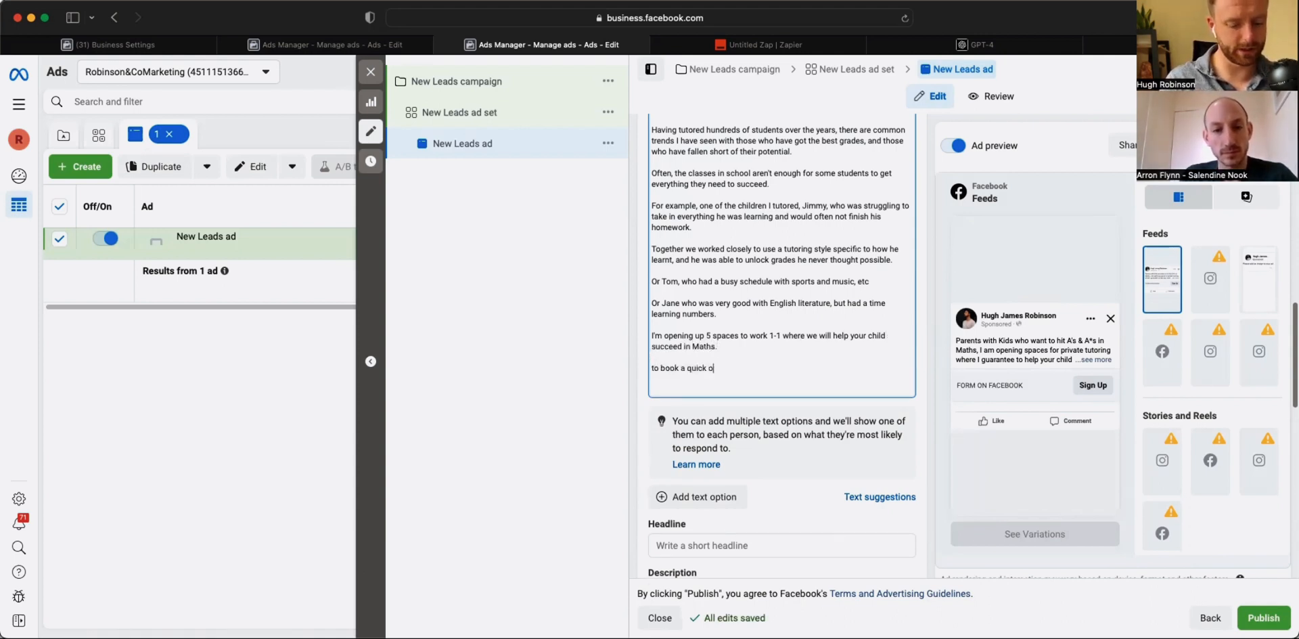
key("BackSpace")
type("consultation ")
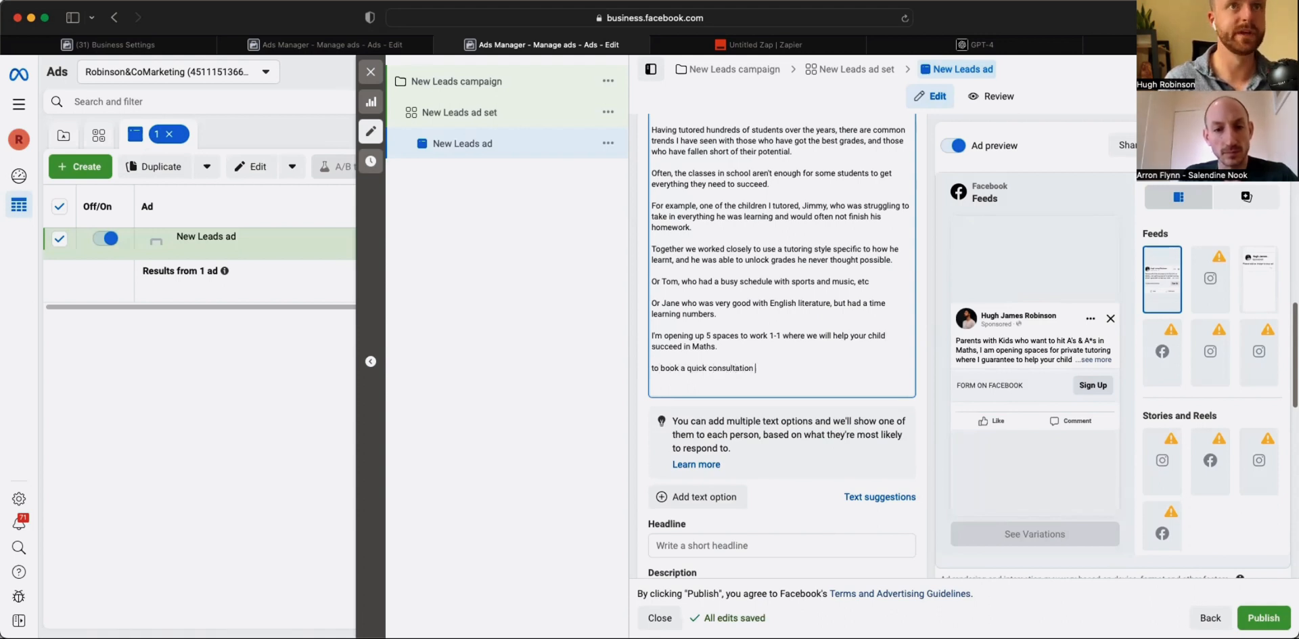
type("and see how we can help, click")
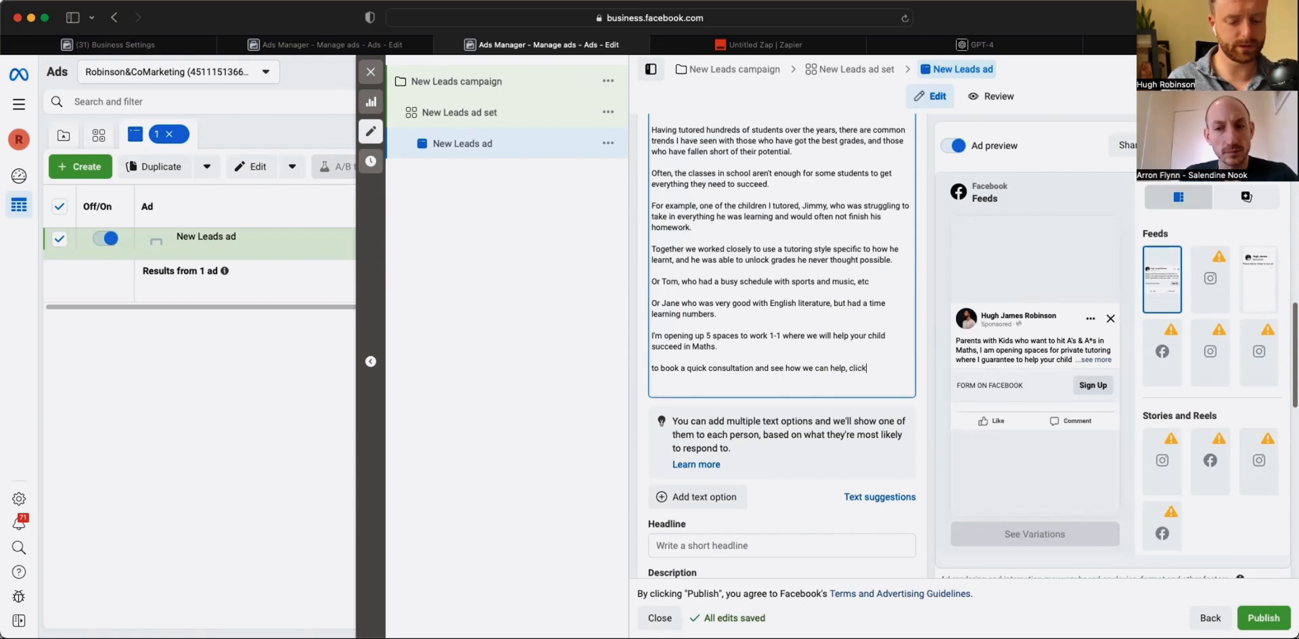
type(" the link be")
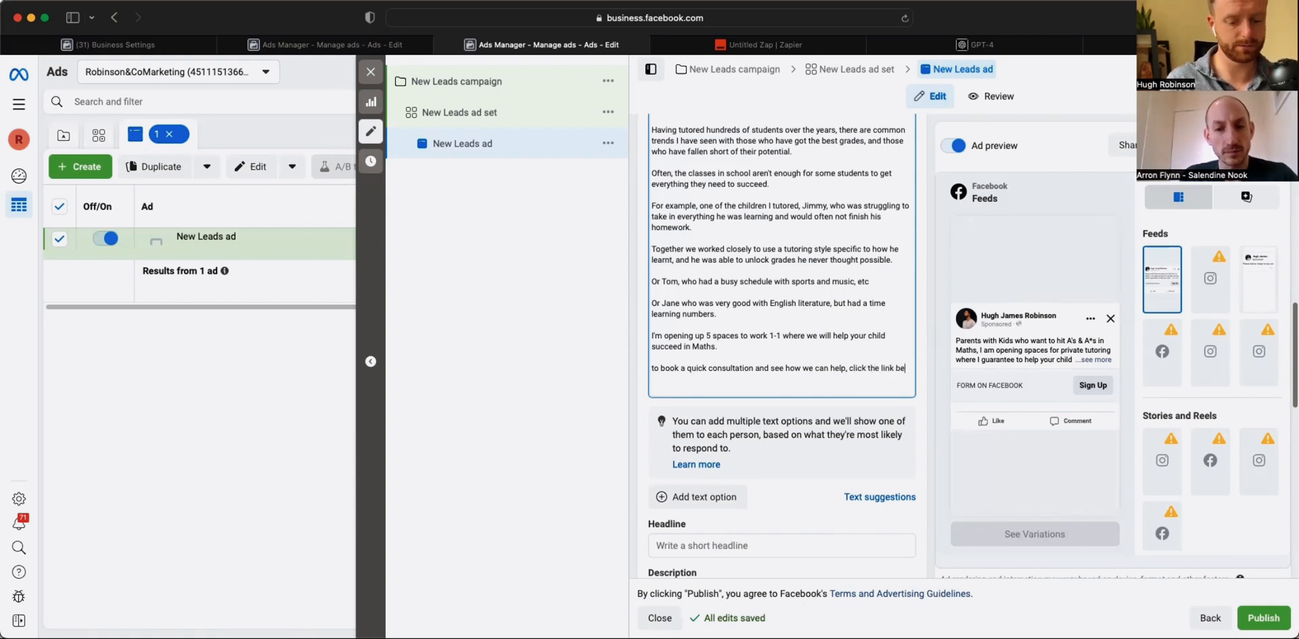
type("low and schedule a")
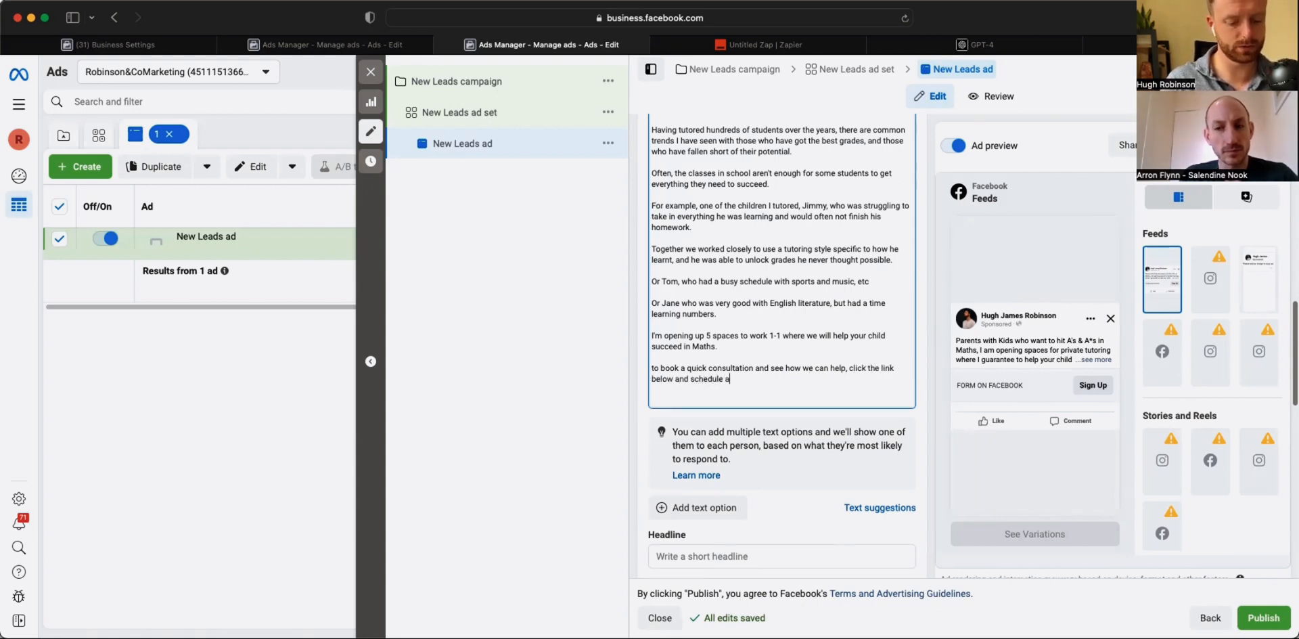
type(" call.")
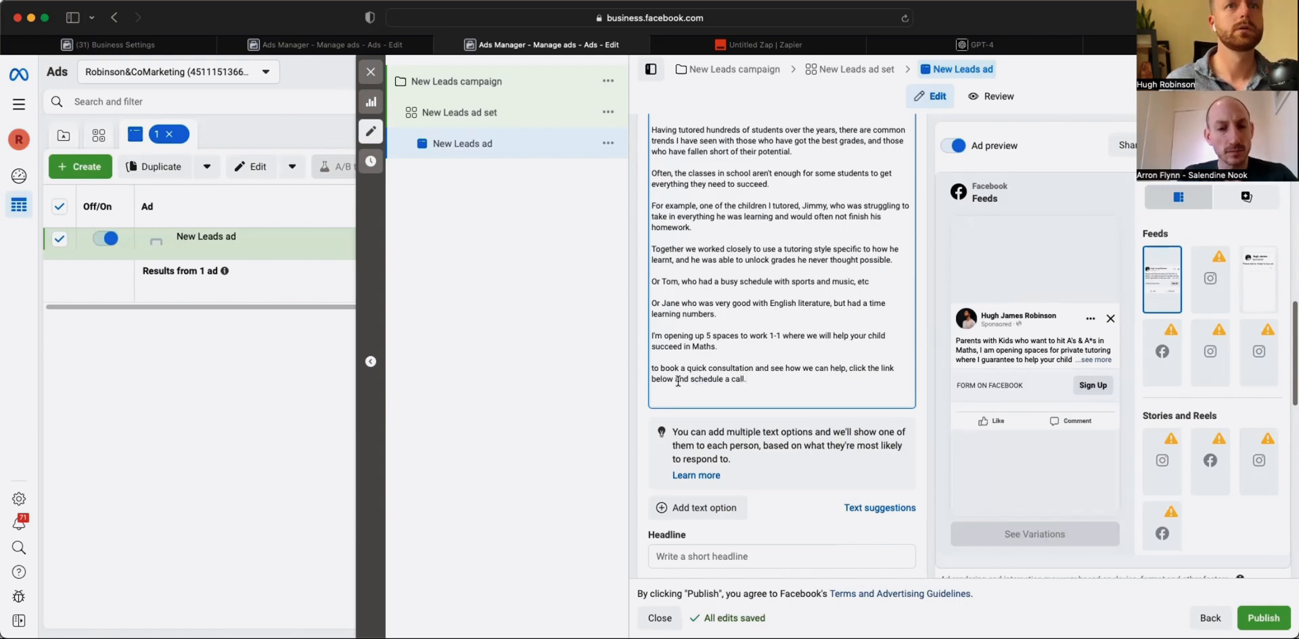
- Review the completed primary text from its opening offer down to the closing paragraph and the headline field
scroll(761, 420, "down", 3)
left_click(750, 436)
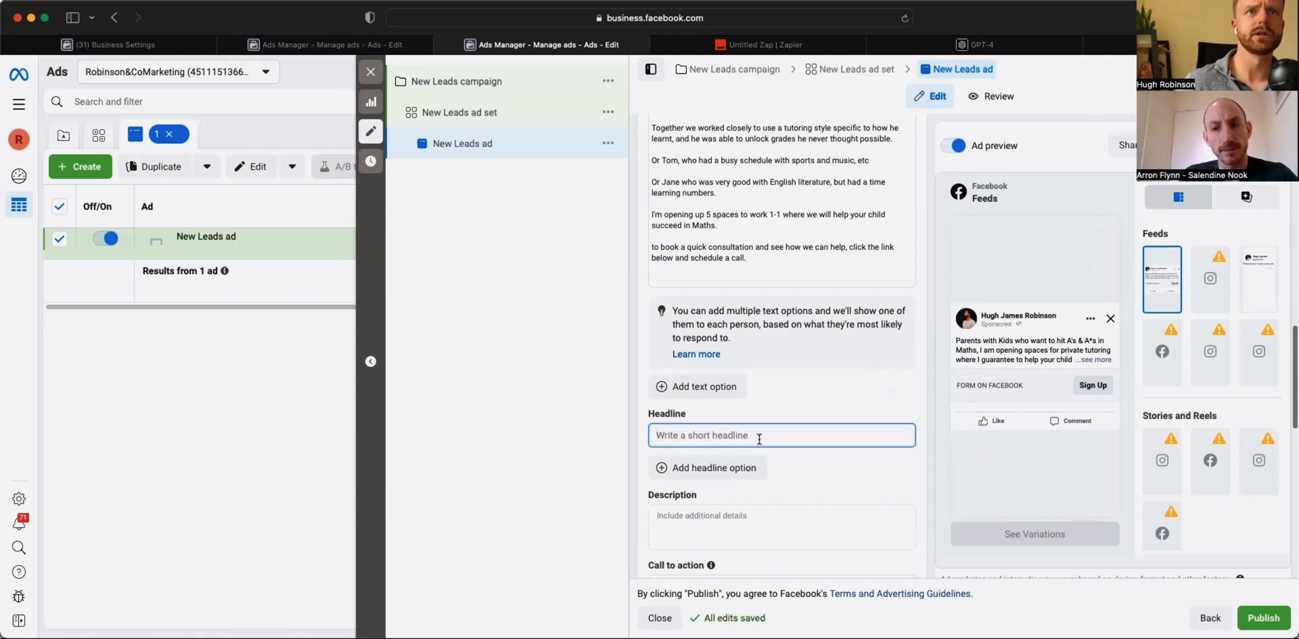
scroll(714, 208, "up", 5)
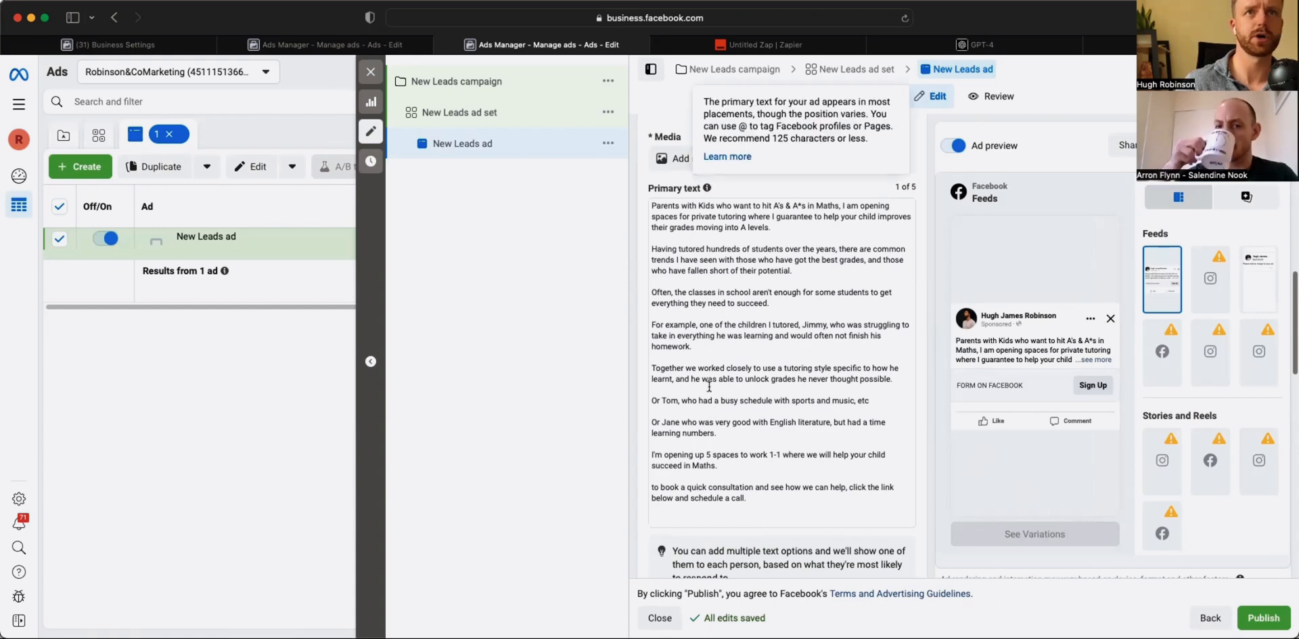
scroll(712, 386, "down", 5)
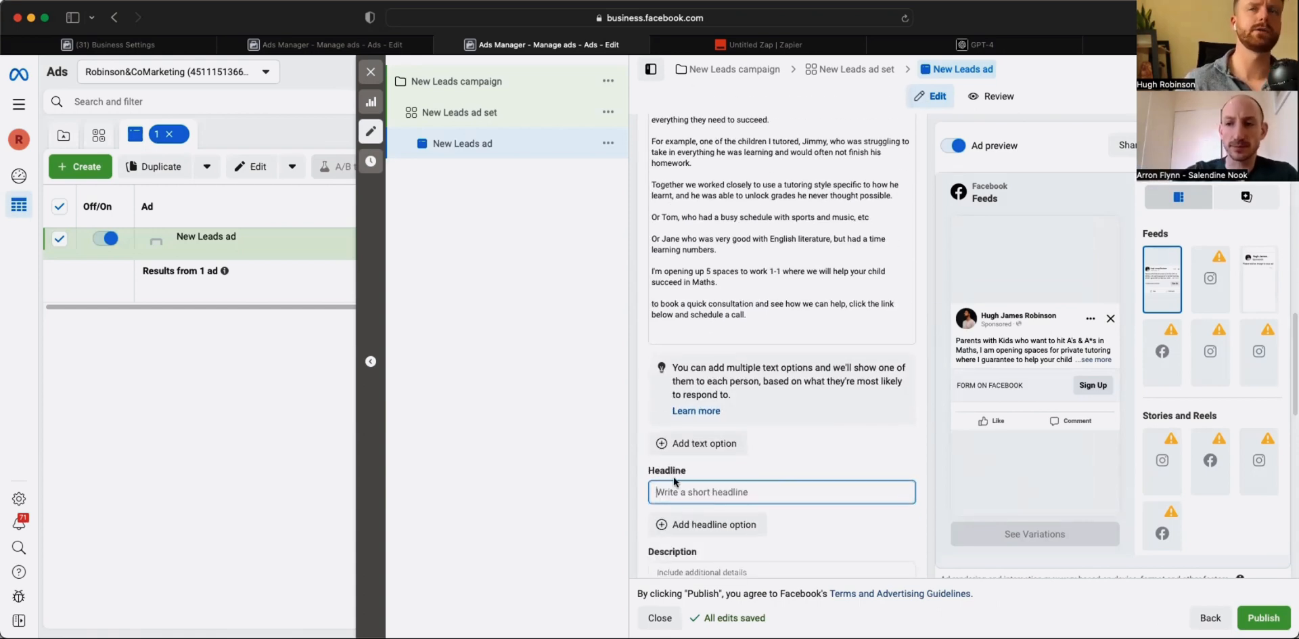
- Add the 1440 × 1440 portrait photo from the recommended images as the ad's media and preview it in the Facebook feed
left_click(1207, 289)
left_click(1034, 325)
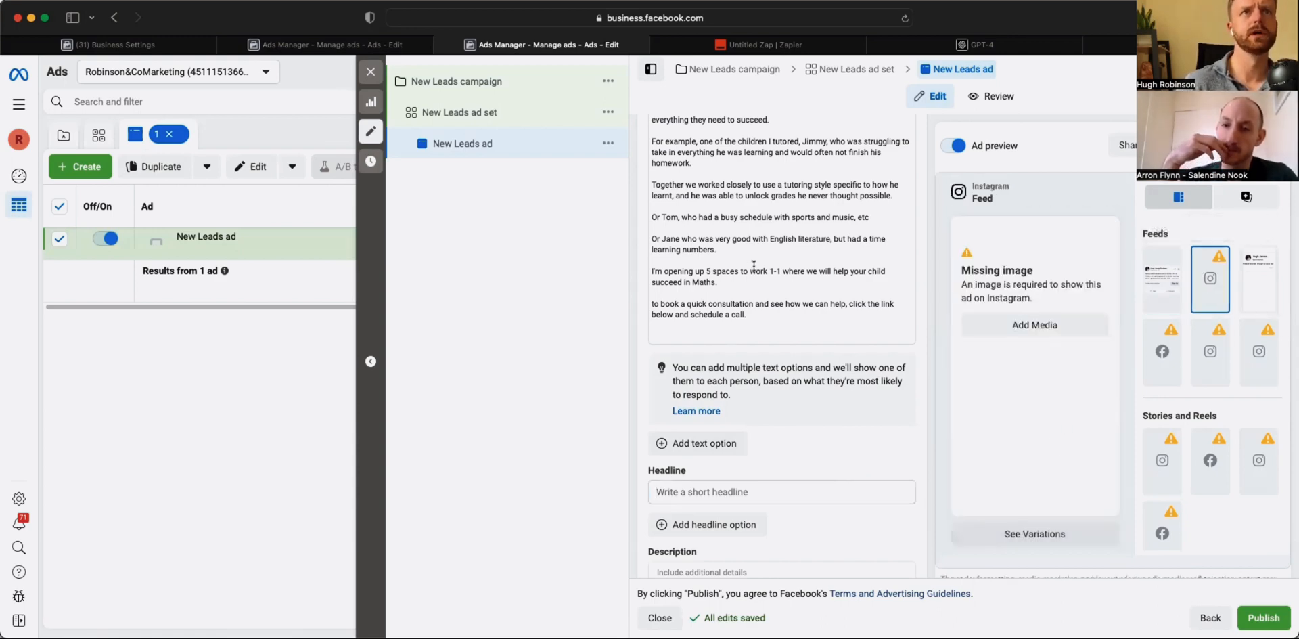
left_click(694, 275)
left_click(697, 306)
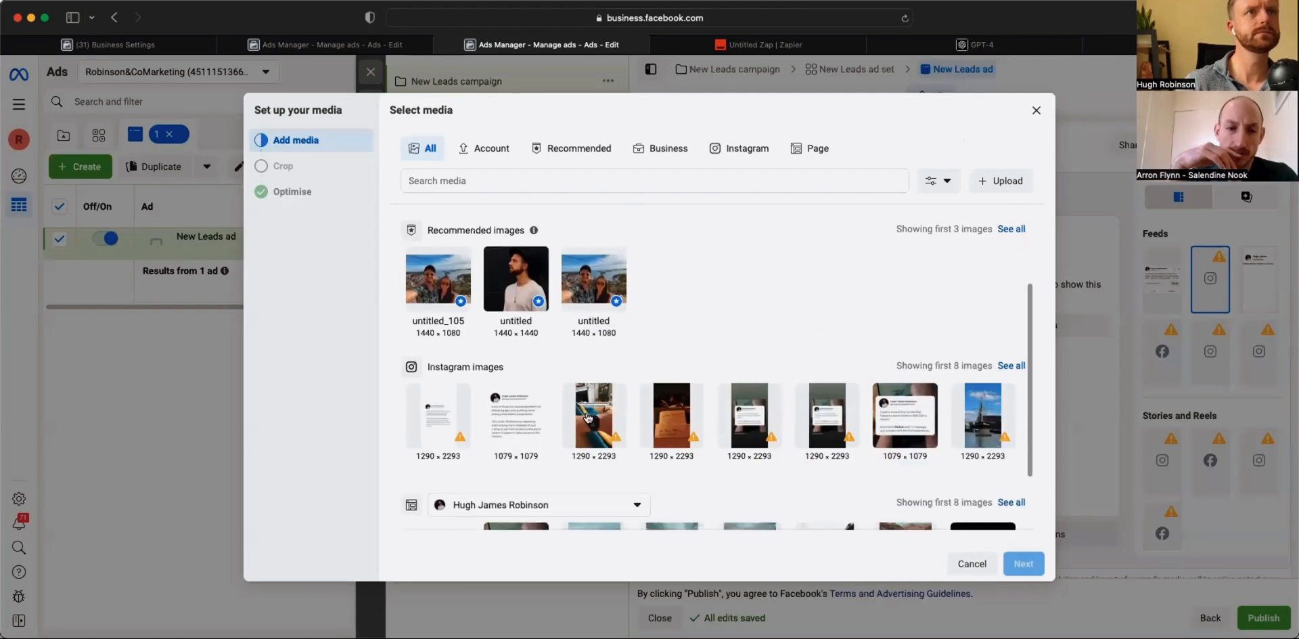
left_click(515, 278)
left_click(1023, 563)
left_click(1023, 563)
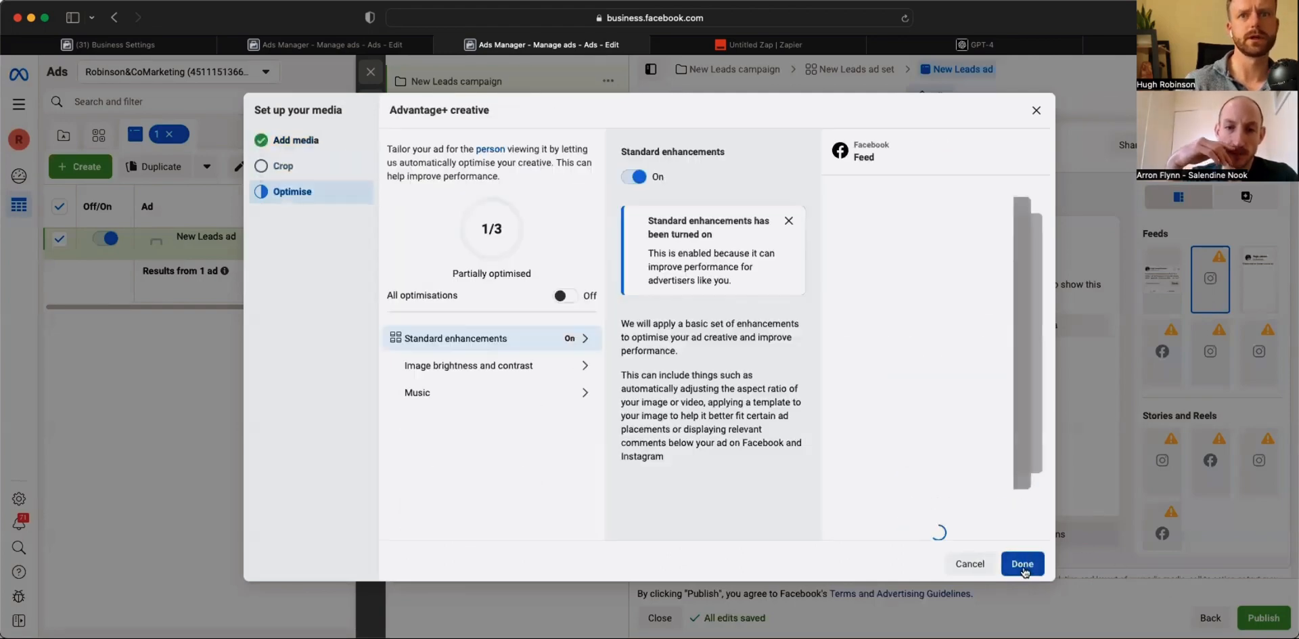
left_click(1024, 563)
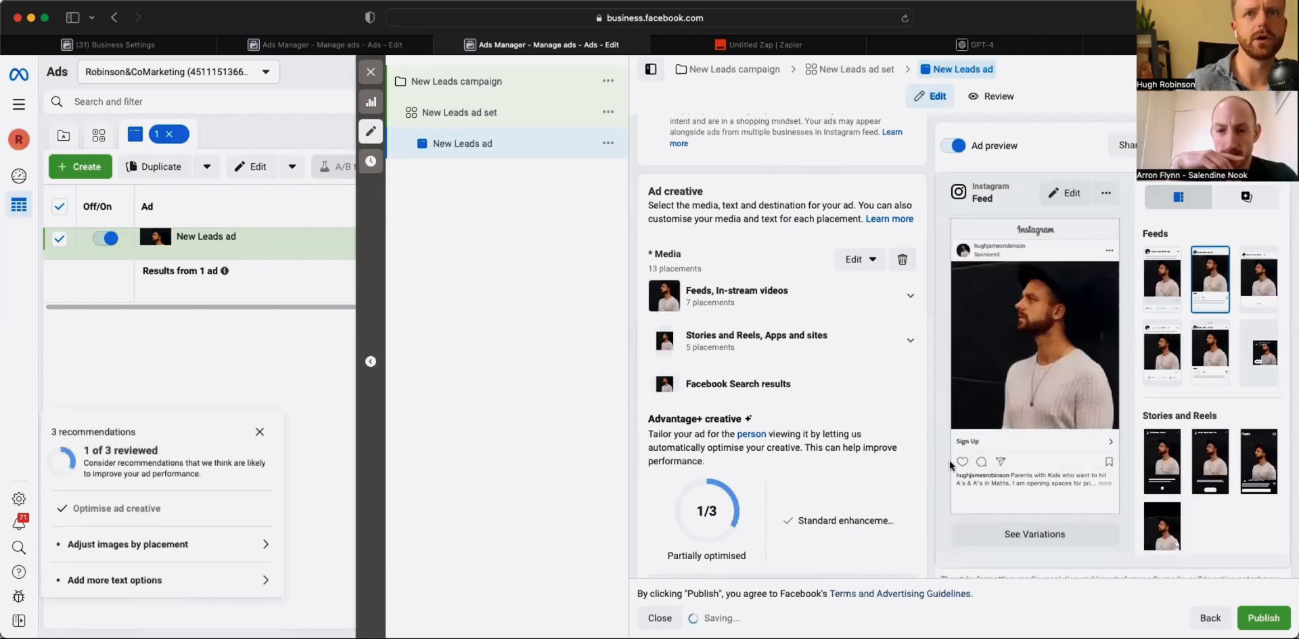
left_click(1150, 290)
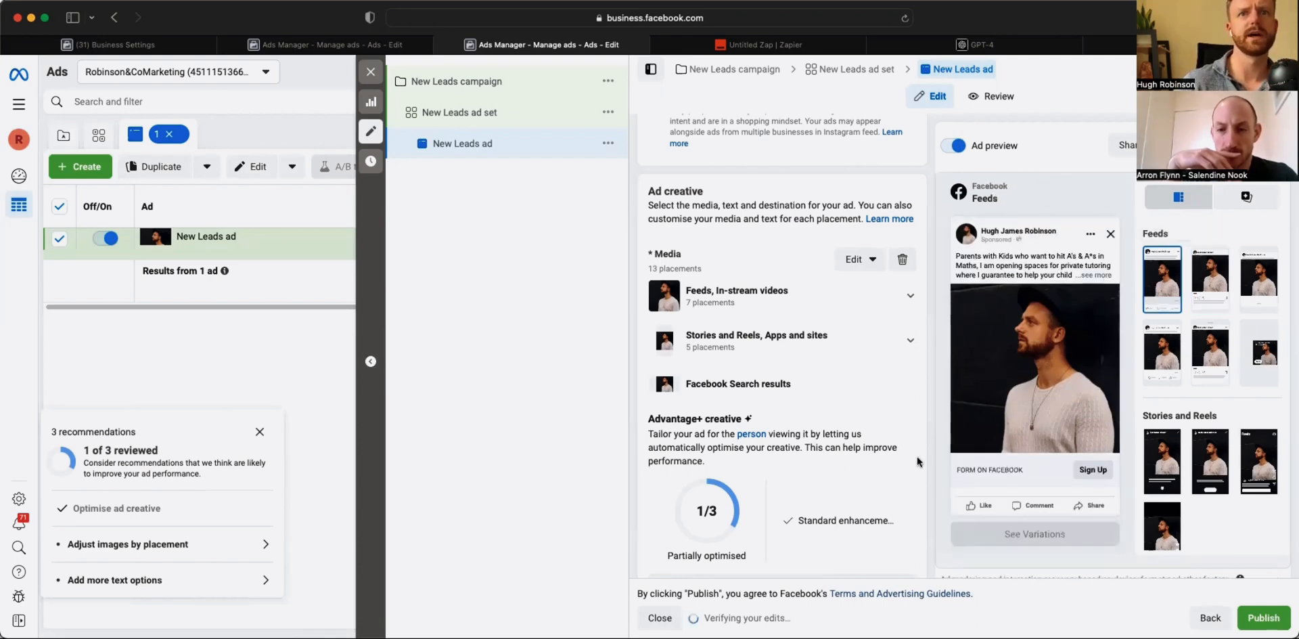
- Set the ad's headline to "Maths Tutoring For GCSEs - Guaranteed Results", correcting the spelling of "Guaranteed"
scroll(756, 504, "down", 10)
scroll(756, 505, "down", 5)
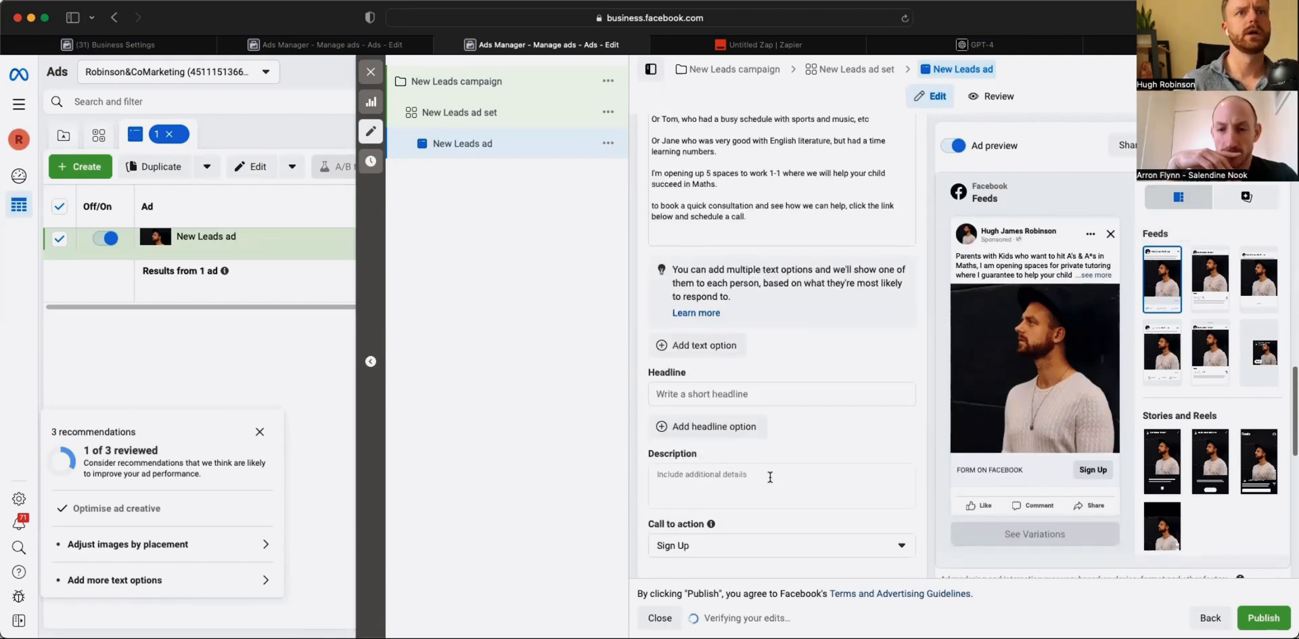
left_click(721, 379)
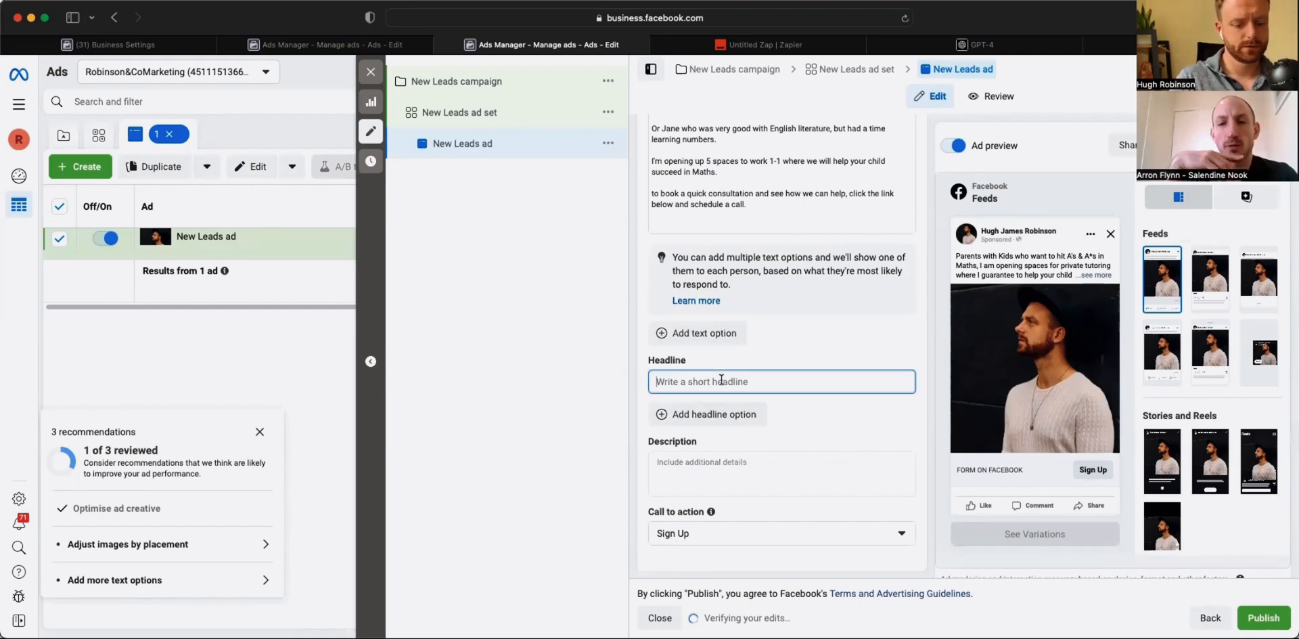
type("Maths Tuto")
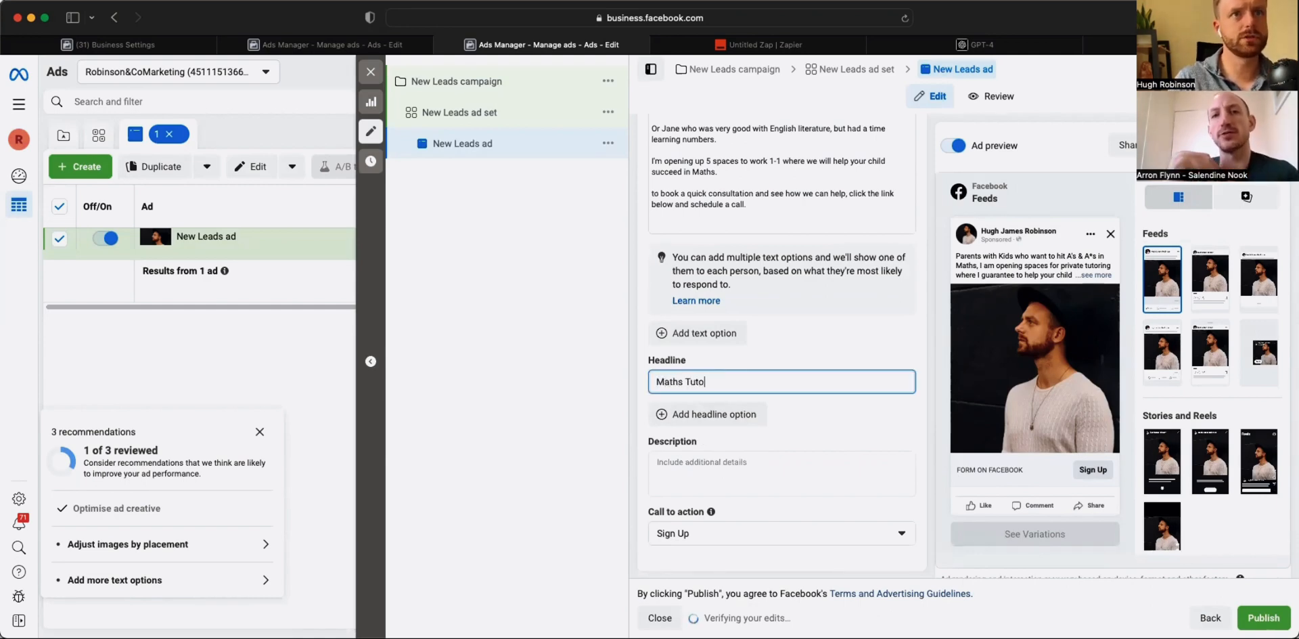
type("ring")
type("For")
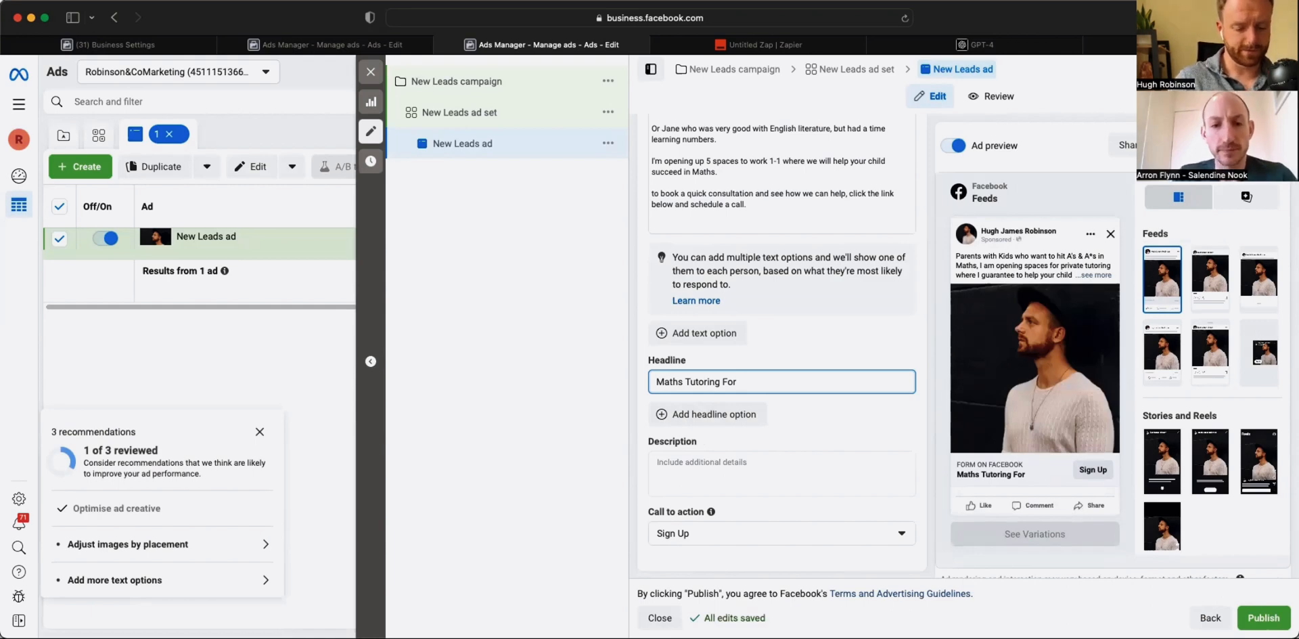
type("GC")
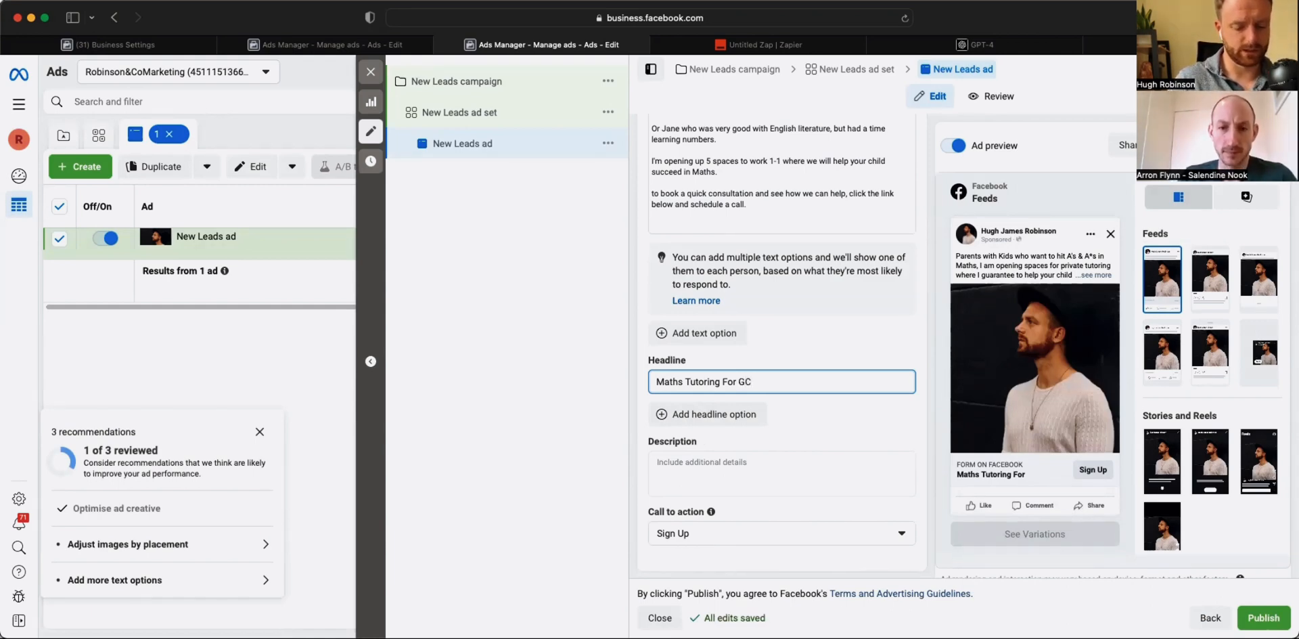
type("SEs")
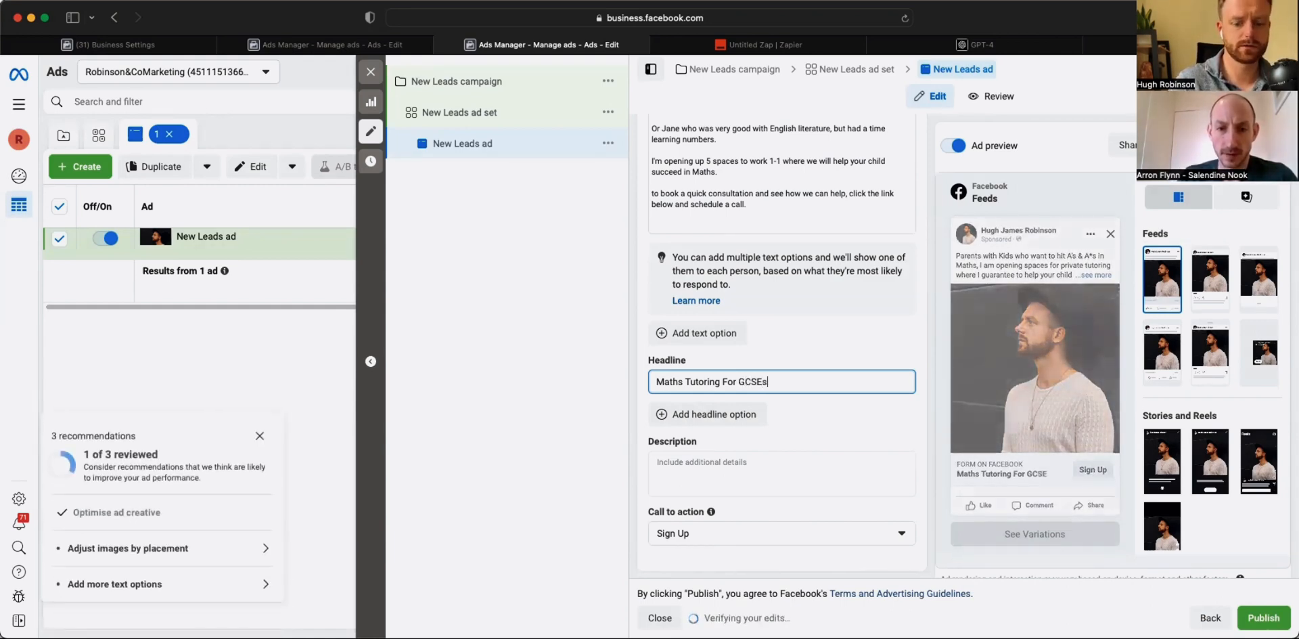
type(" - Gaurentted Results")
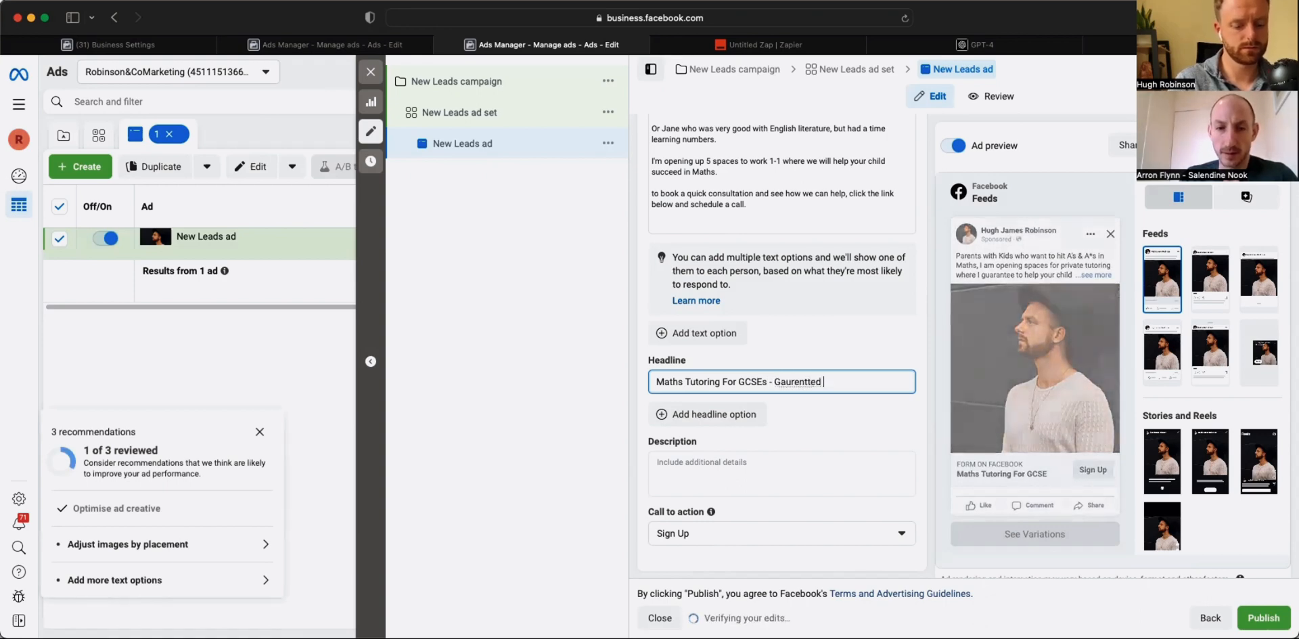
right_click(801, 381)
left_click(846, 337)
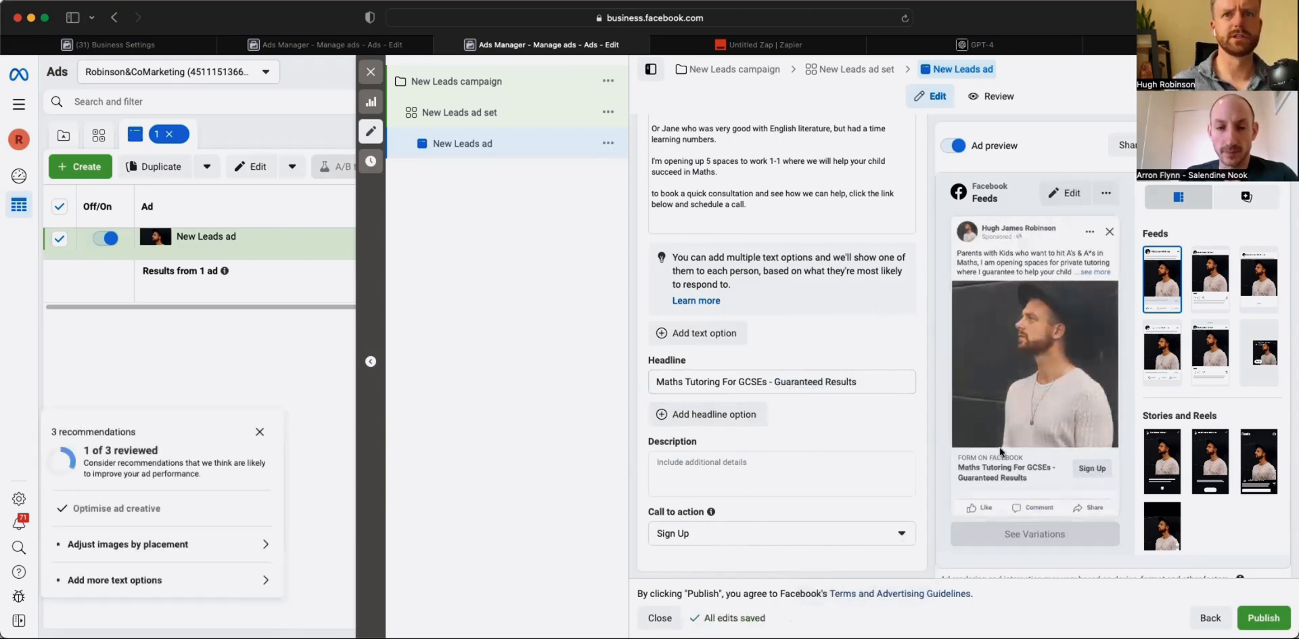
- Set the ad's call to action to Learn more
left_click(757, 535)
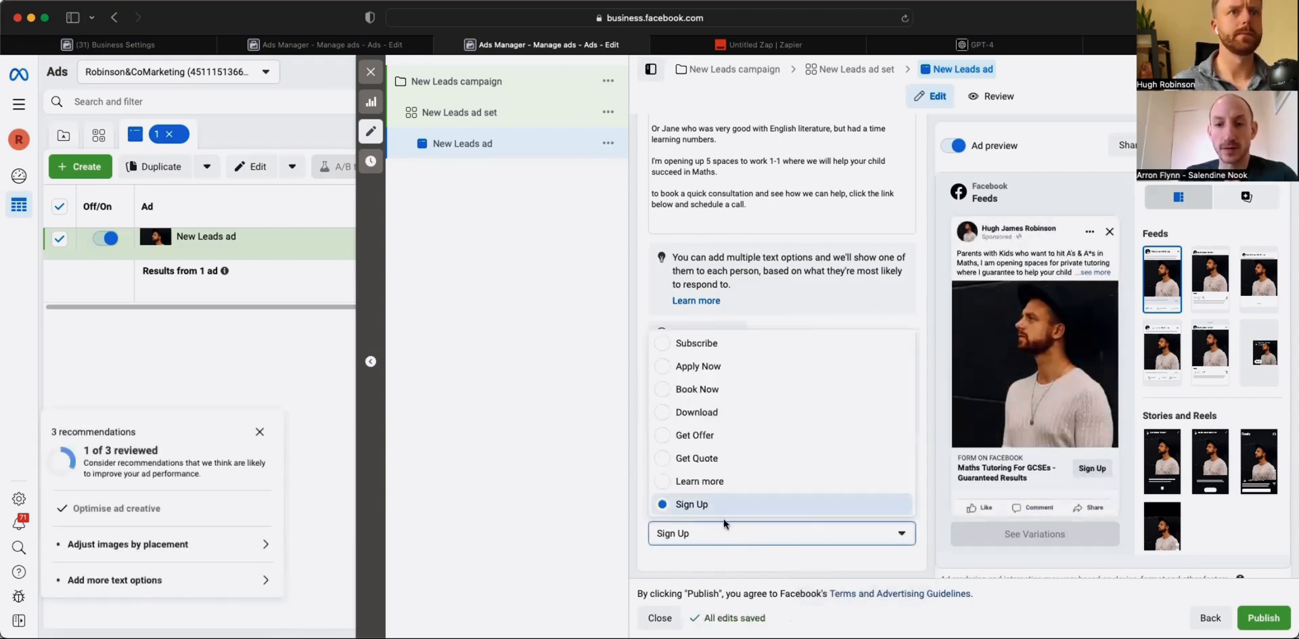
left_click(656, 482)
scroll(846, 329, "up", 2)
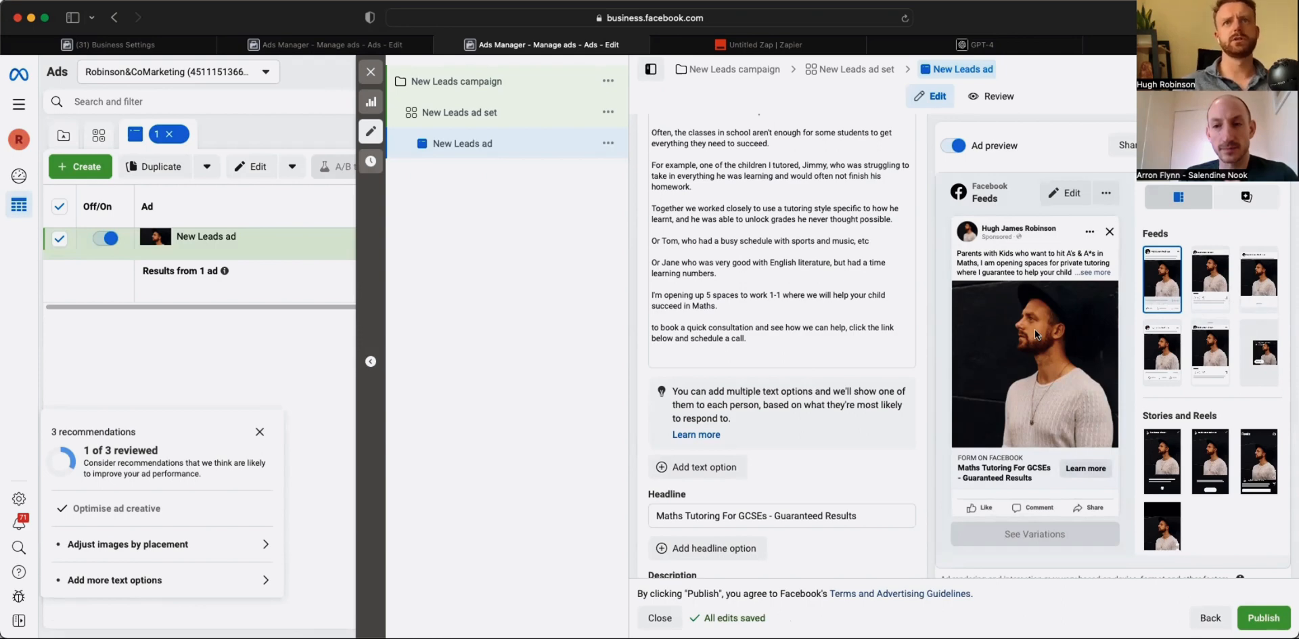
- Replace the ad's media with the account's orange "ONLY PAY AFTER WE SIGN YOU NEW CLIENTS" image, accepting the suggested crops and enhancements
scroll(764, 350, "up", 5)
scroll(764, 350, "up", 3)
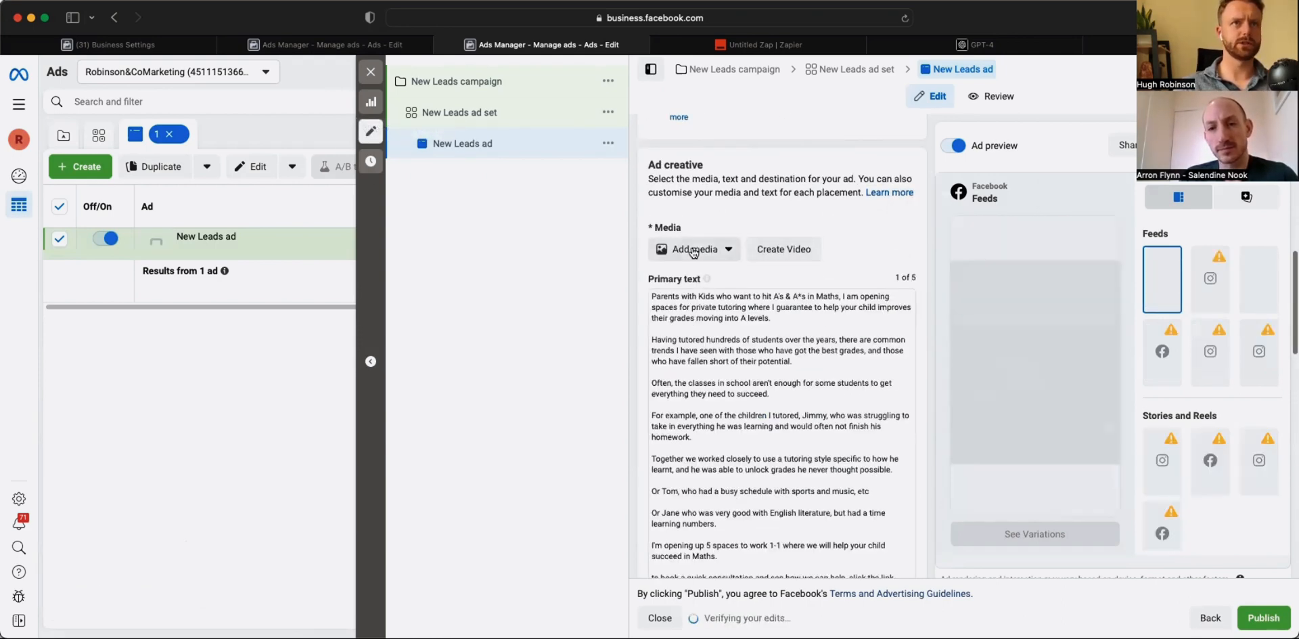
left_click(697, 251)
left_click(692, 282)
left_click(439, 274)
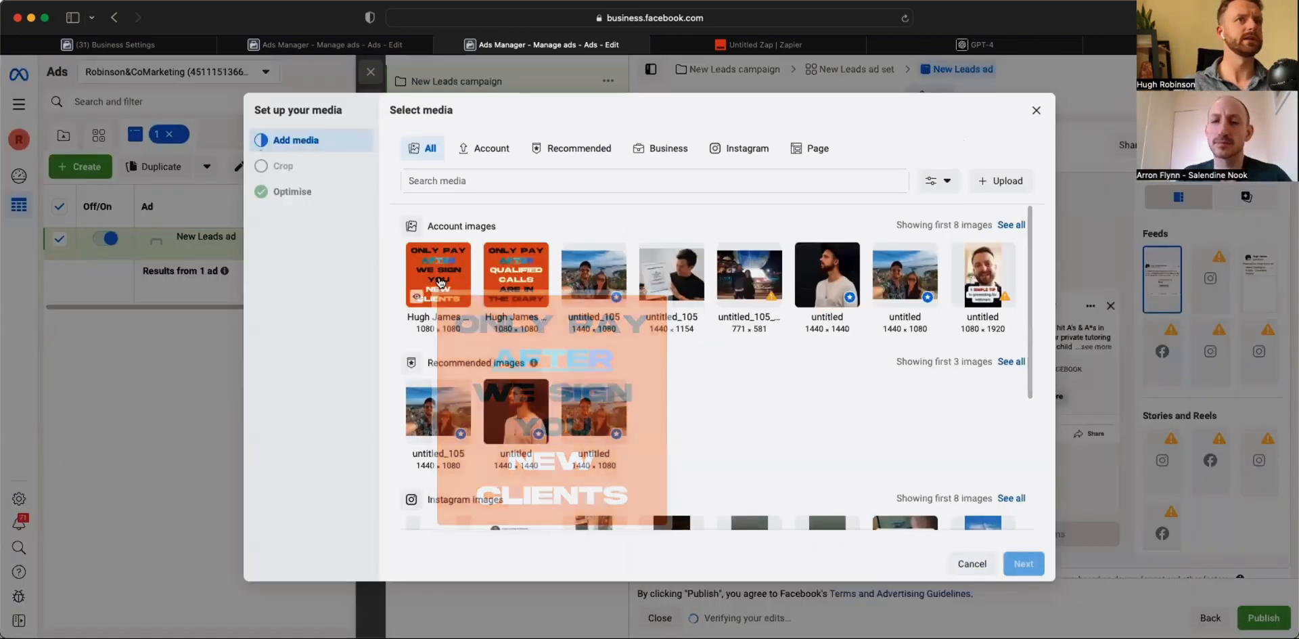
left_click(1023, 563)
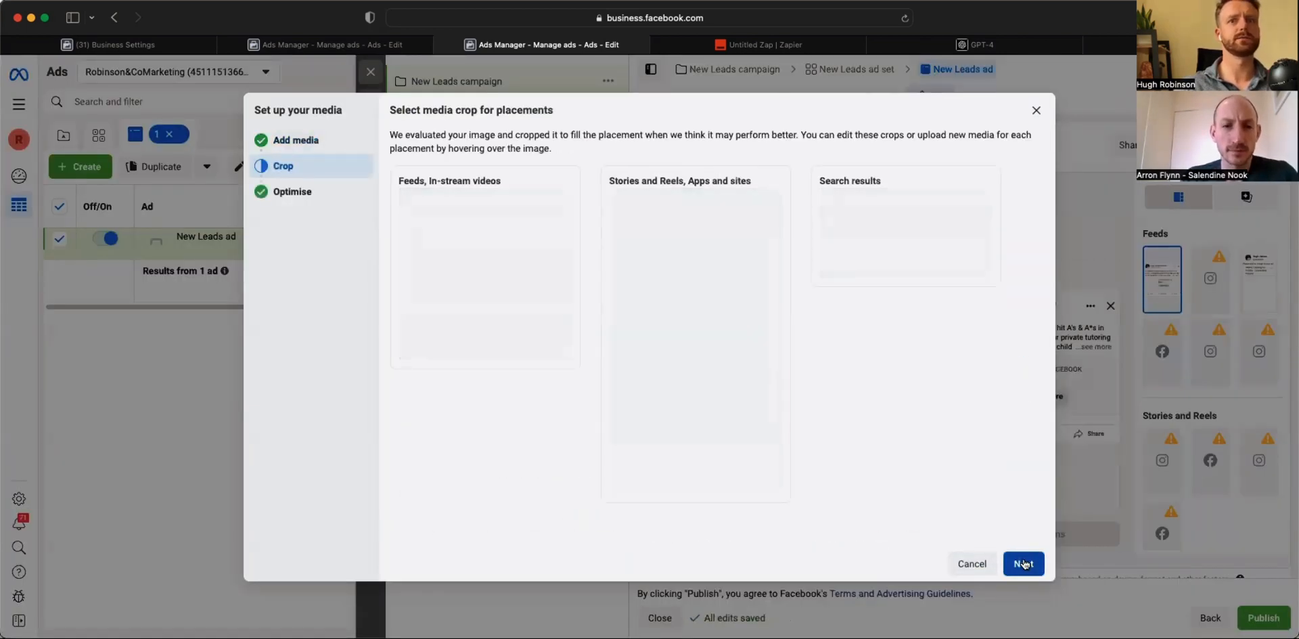
left_click(1023, 563)
left_click(1006, 568)
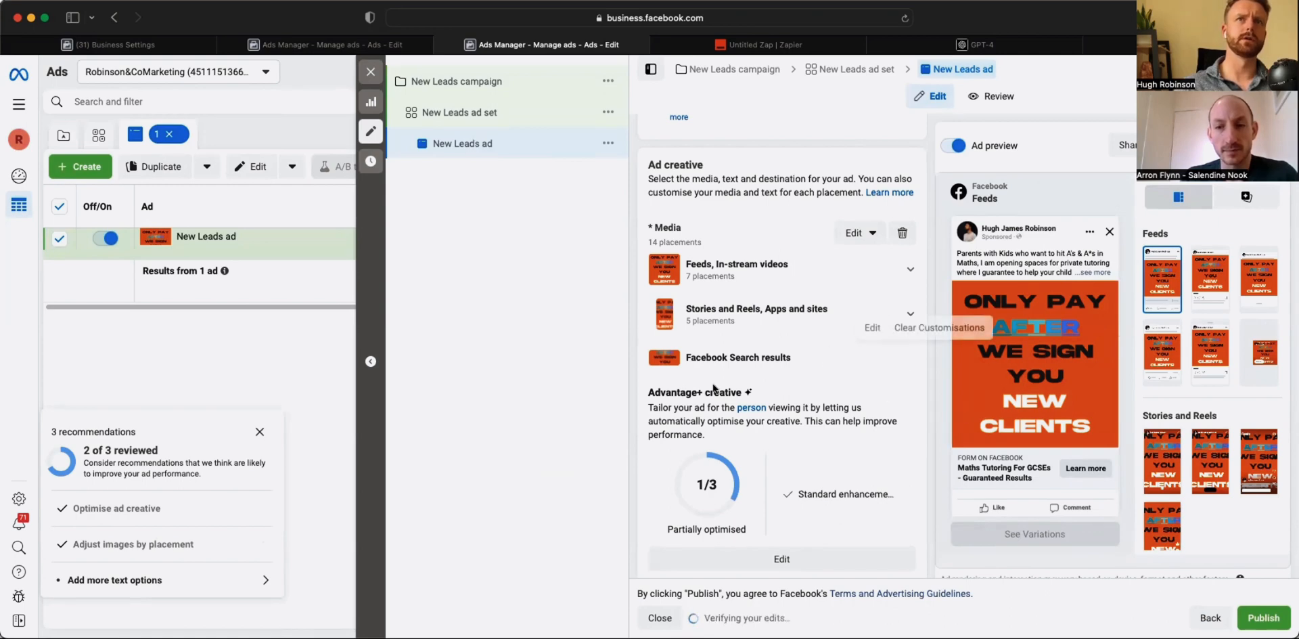
- Highlight the primary text's opening offer paragraph to examine it alongside the ad's image in the preview
scroll(842, 409, "down", 3)
scroll(842, 409, "down", 2)
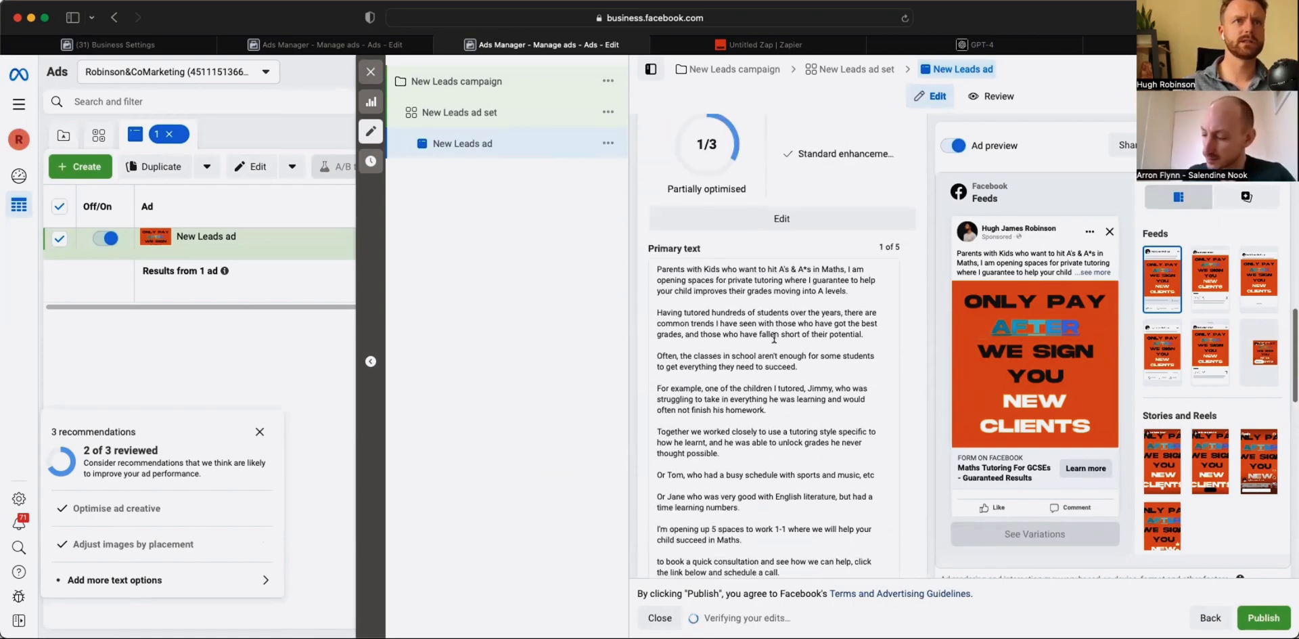
left_click(657, 271)
left_click_drag(721, 277, 856, 292)
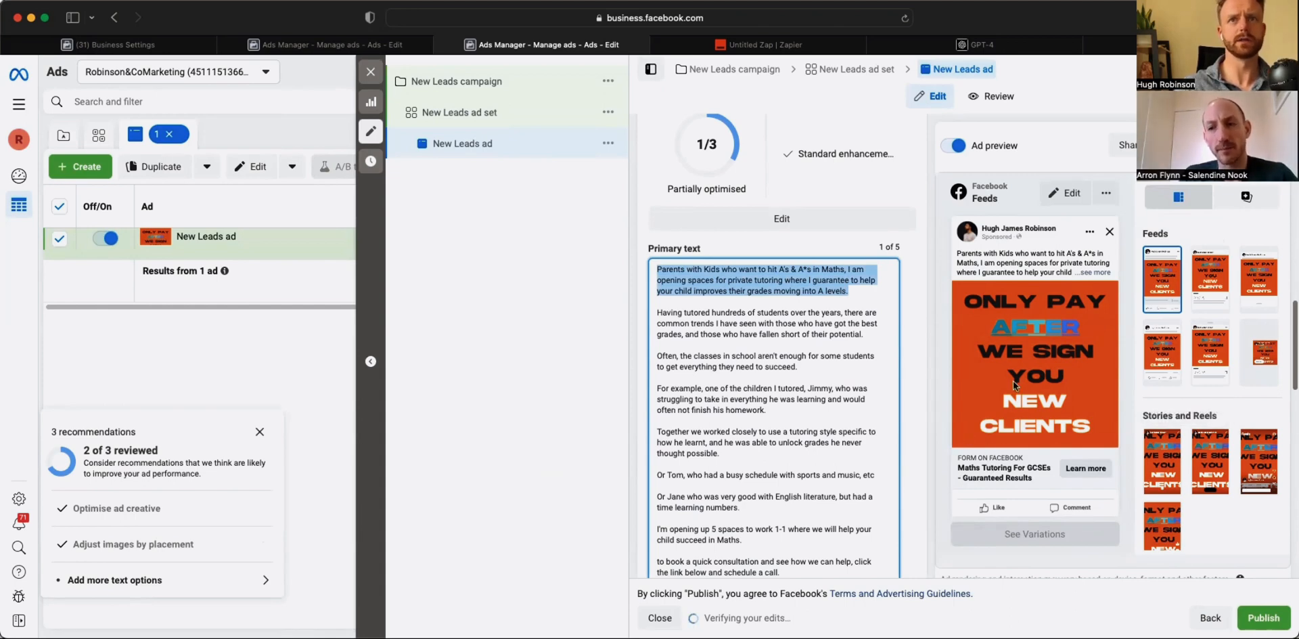
- Remove the orange image from all of the New Leads ad's media placements
left_click(945, 325)
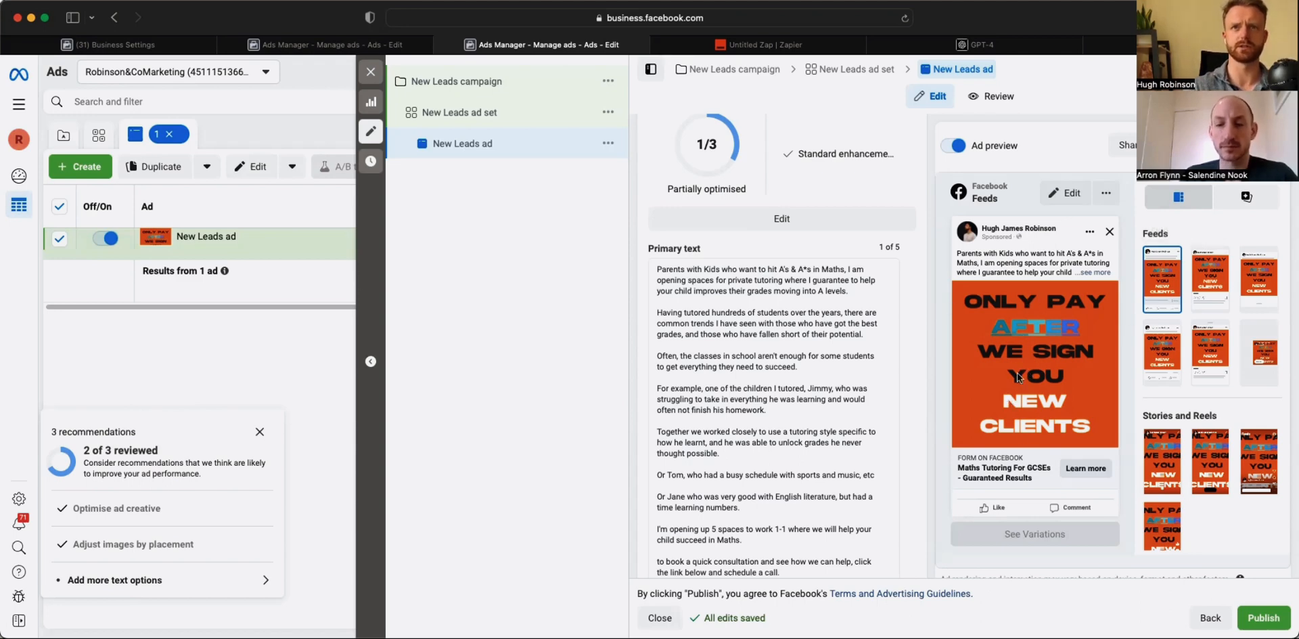
scroll(874, 322, "up", 2)
scroll(874, 322, "up", 2)
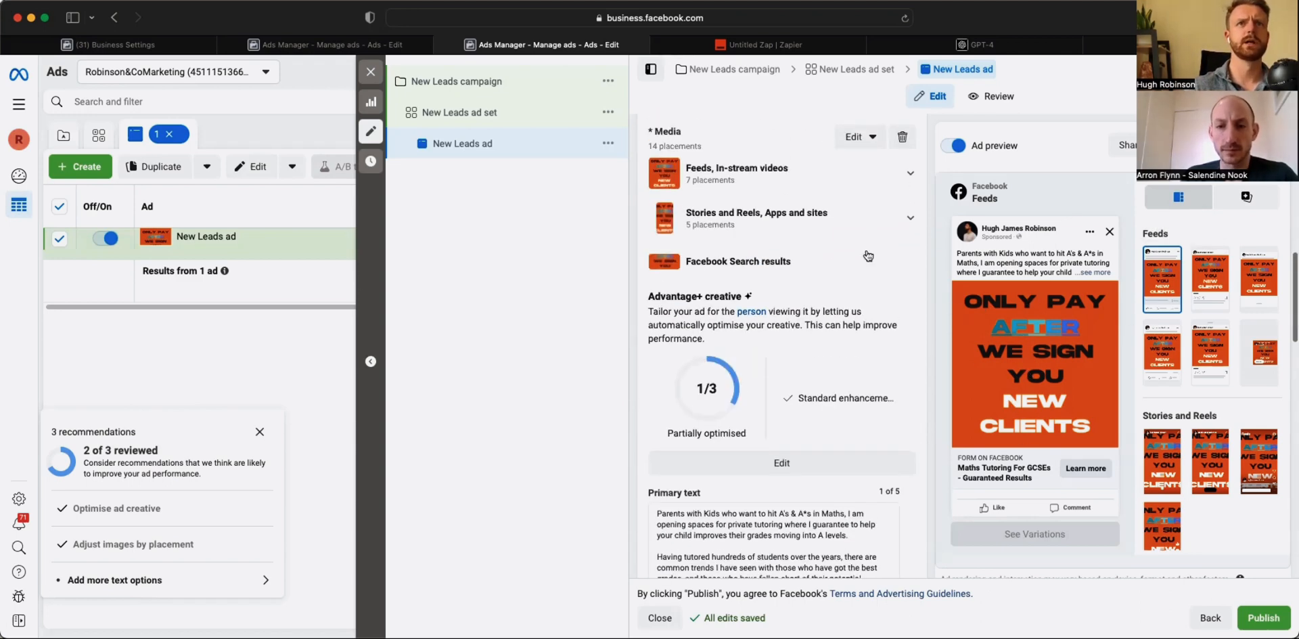
left_click(899, 137)
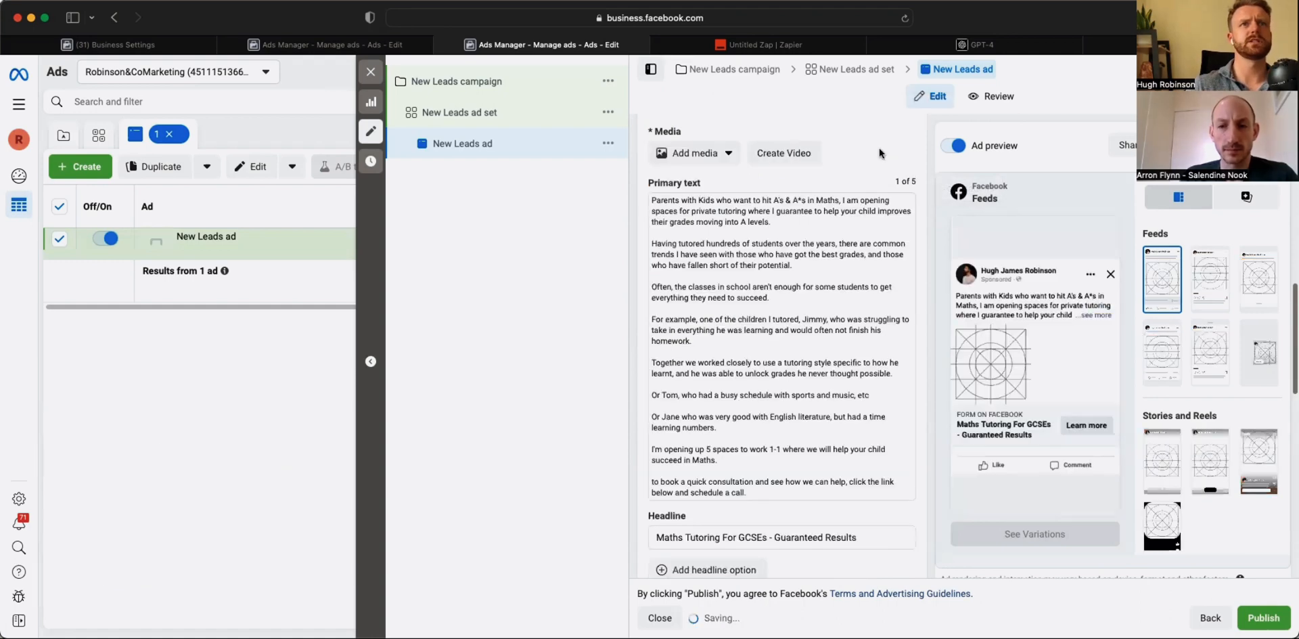
- Add the account's video 0122.mp4 as the ad's media with original crops, playing a moment of the Feeds, In-stream videos version
left_click(697, 154)
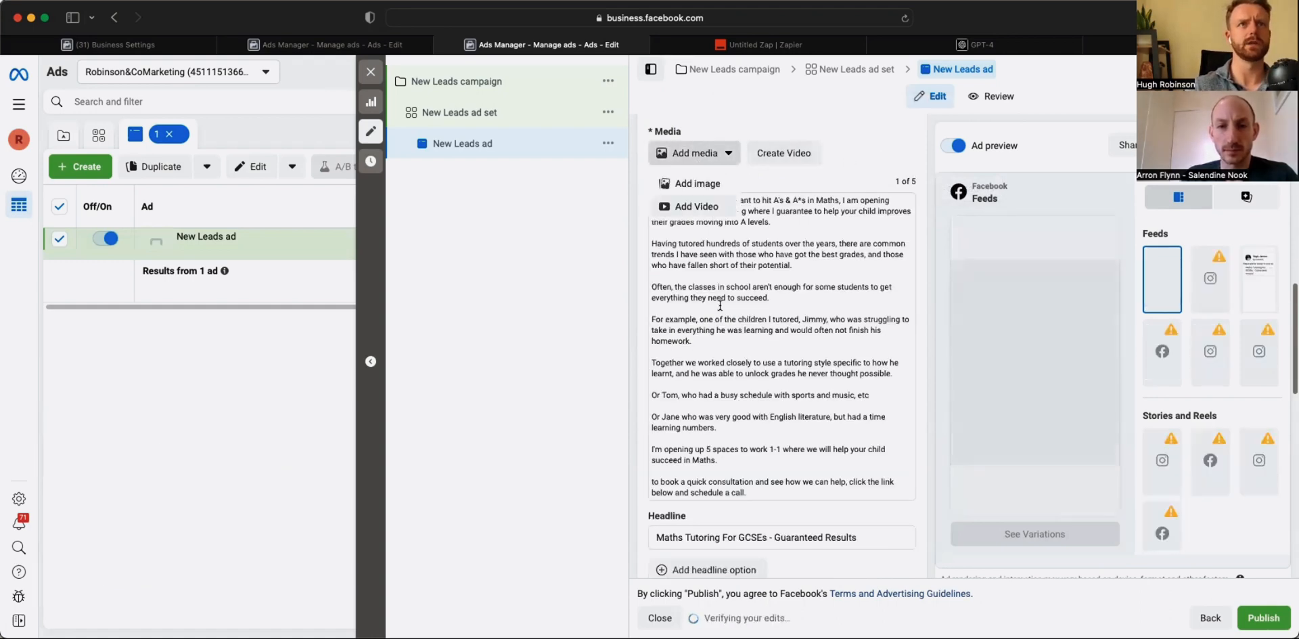
left_click(697, 207)
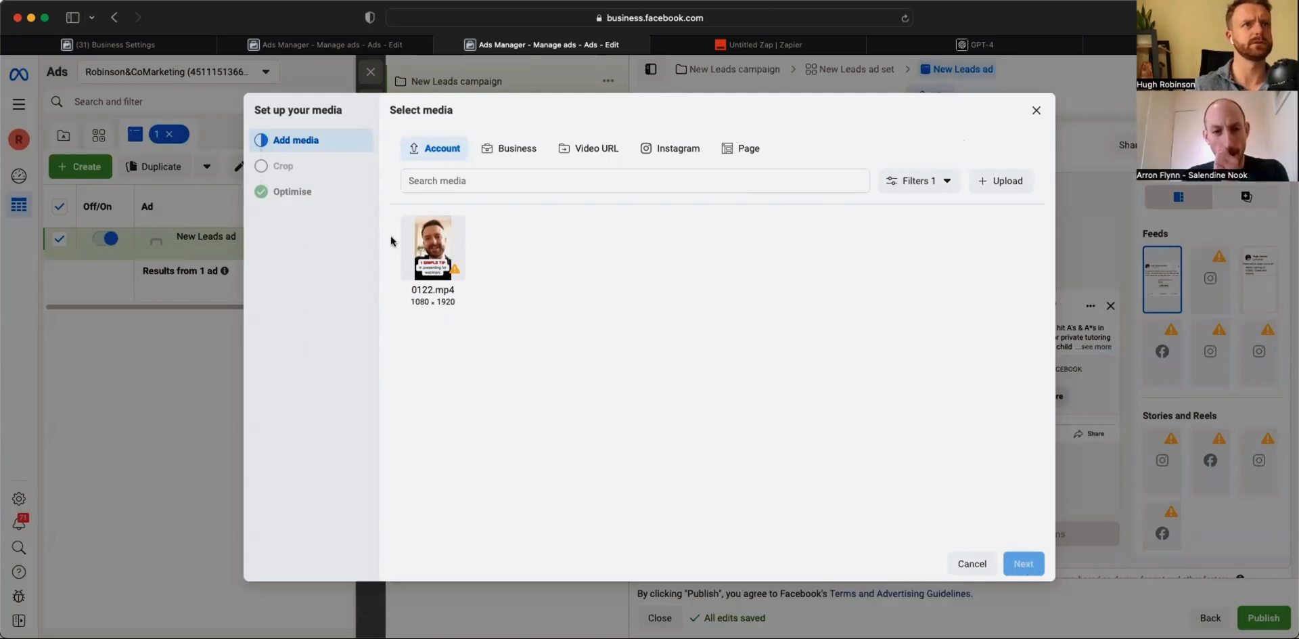
left_click(440, 251)
left_click(1025, 563)
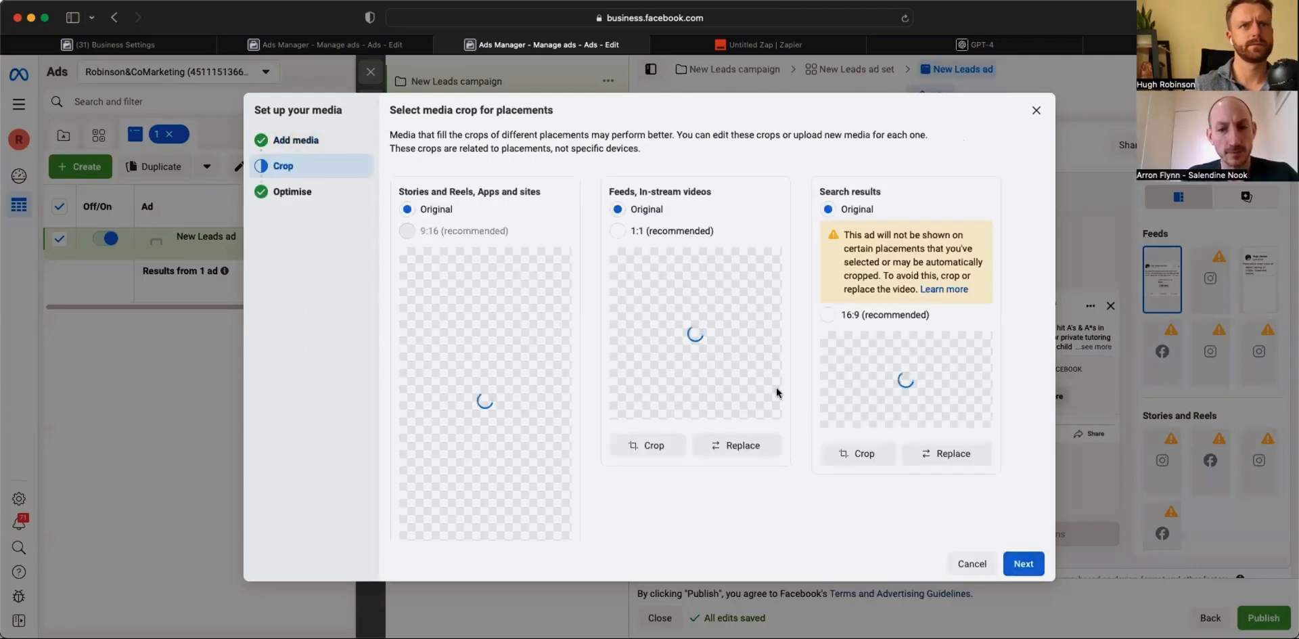
left_click(613, 437)
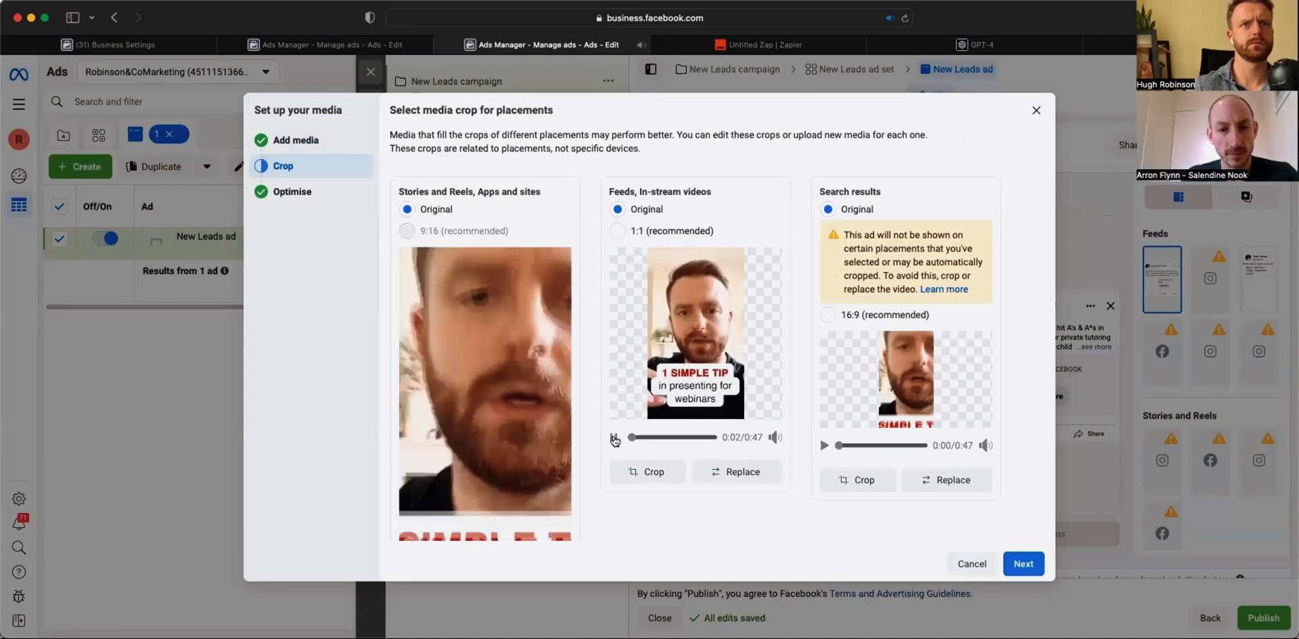
left_click(614, 437)
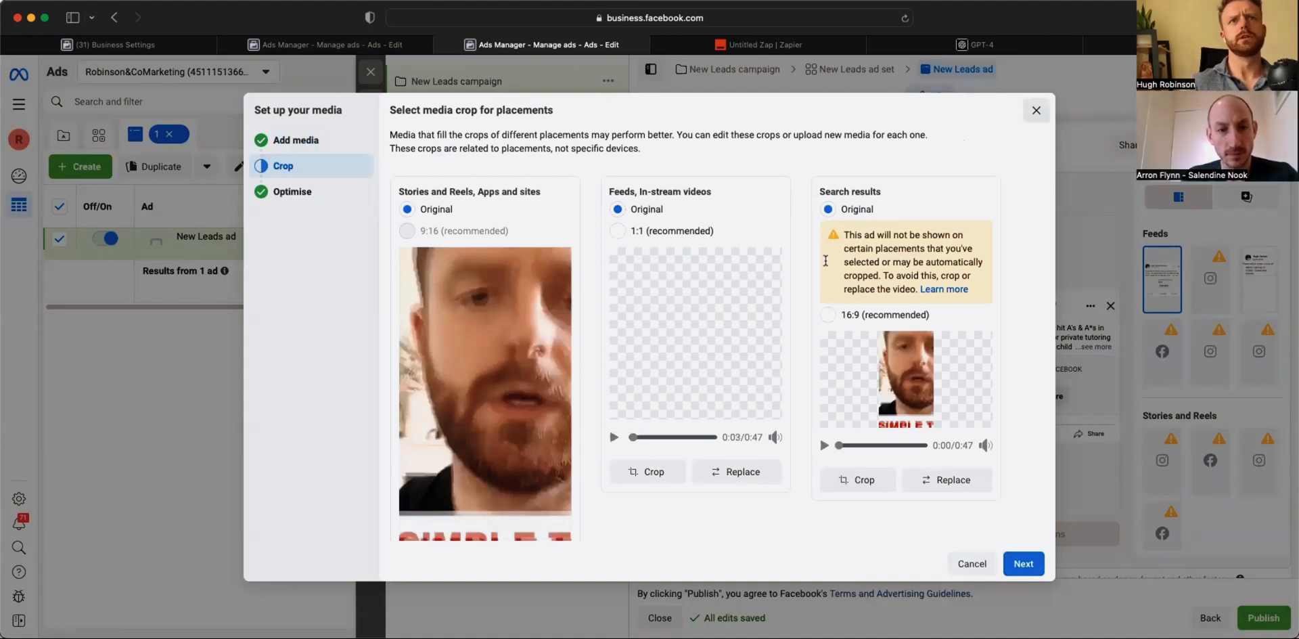
left_click(1036, 110)
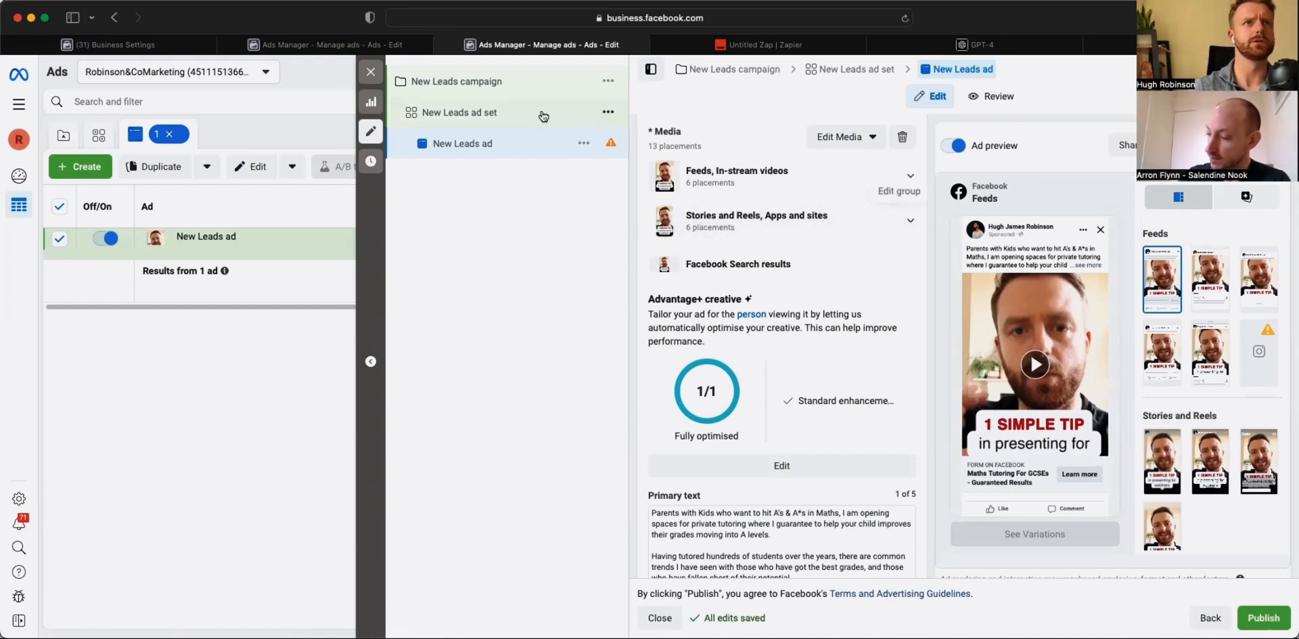
- Switch the New Leads ad set to manual placements and expand the Stories and Reels placements
left_click(479, 120)
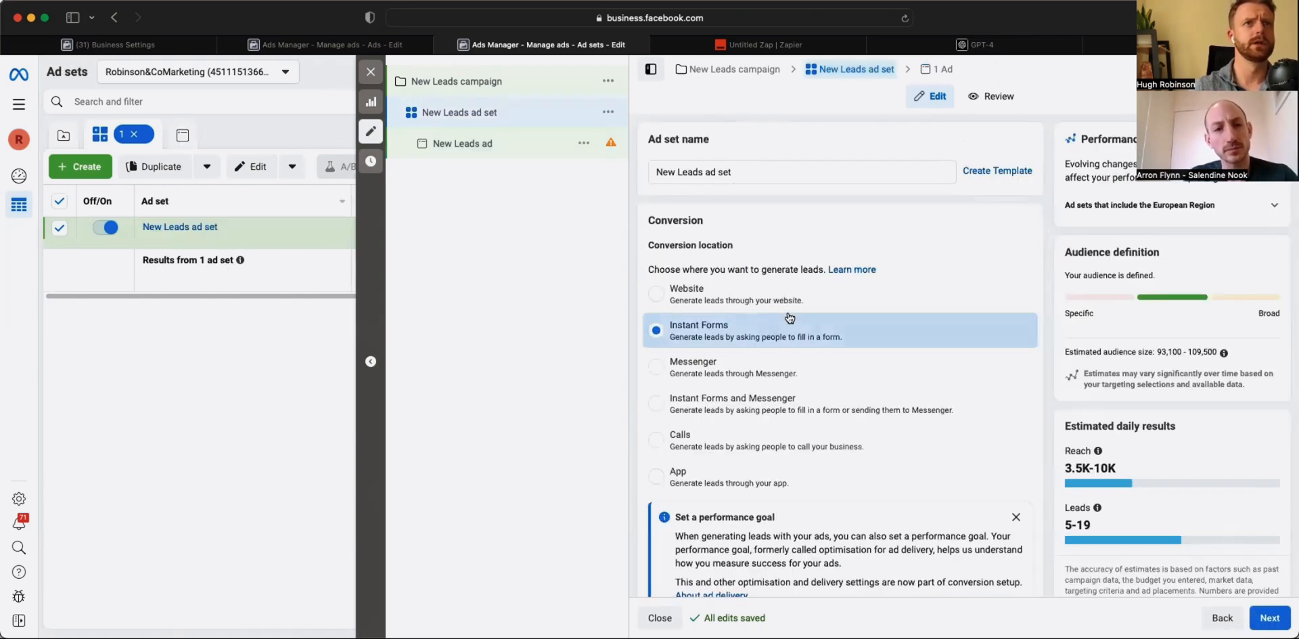
scroll(785, 299, "down", 15)
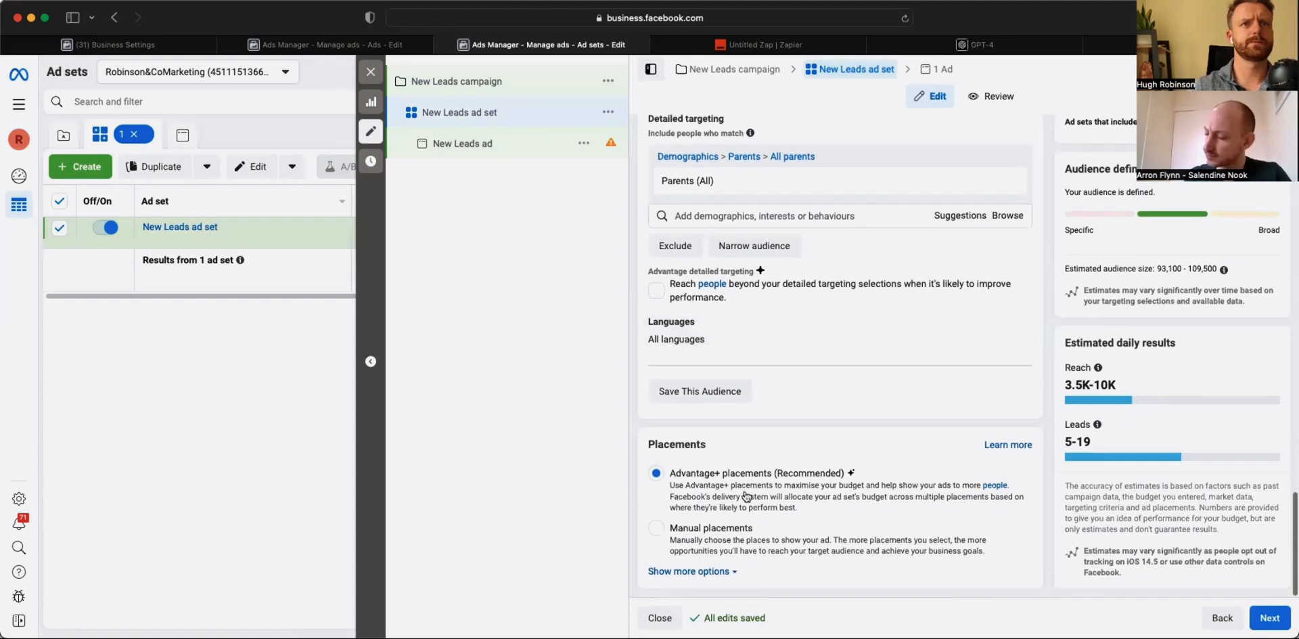
left_click(656, 532)
scroll(720, 492, "down", 5)
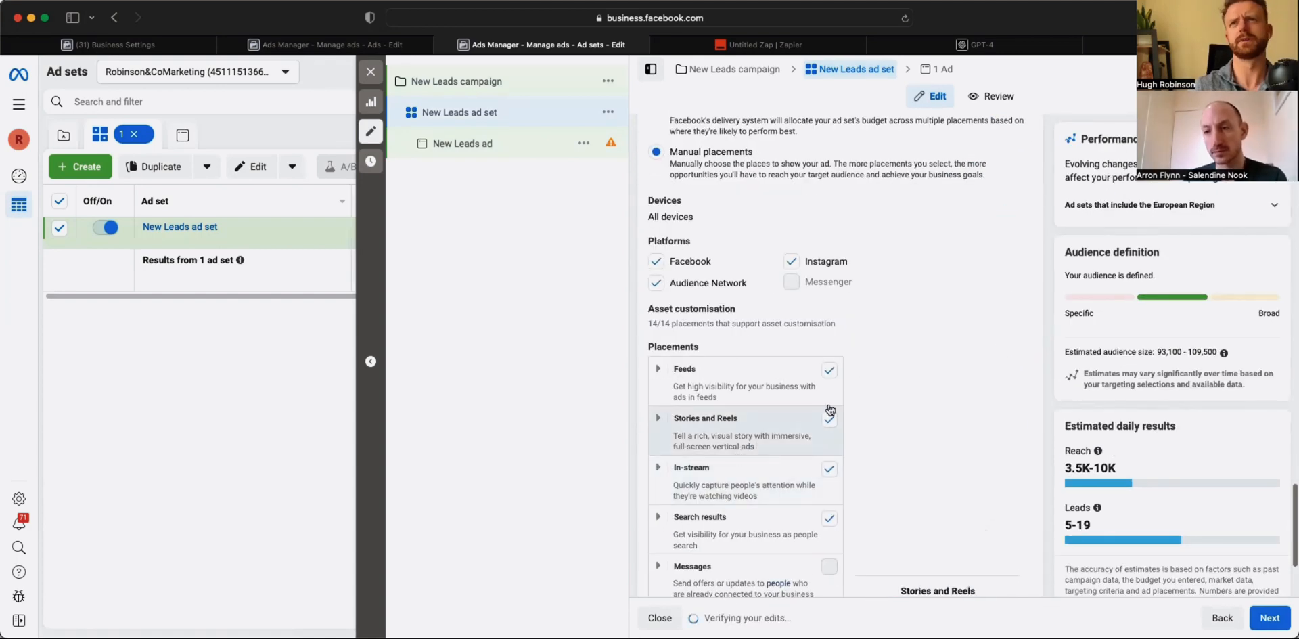
scroll(845, 404, "down", 1)
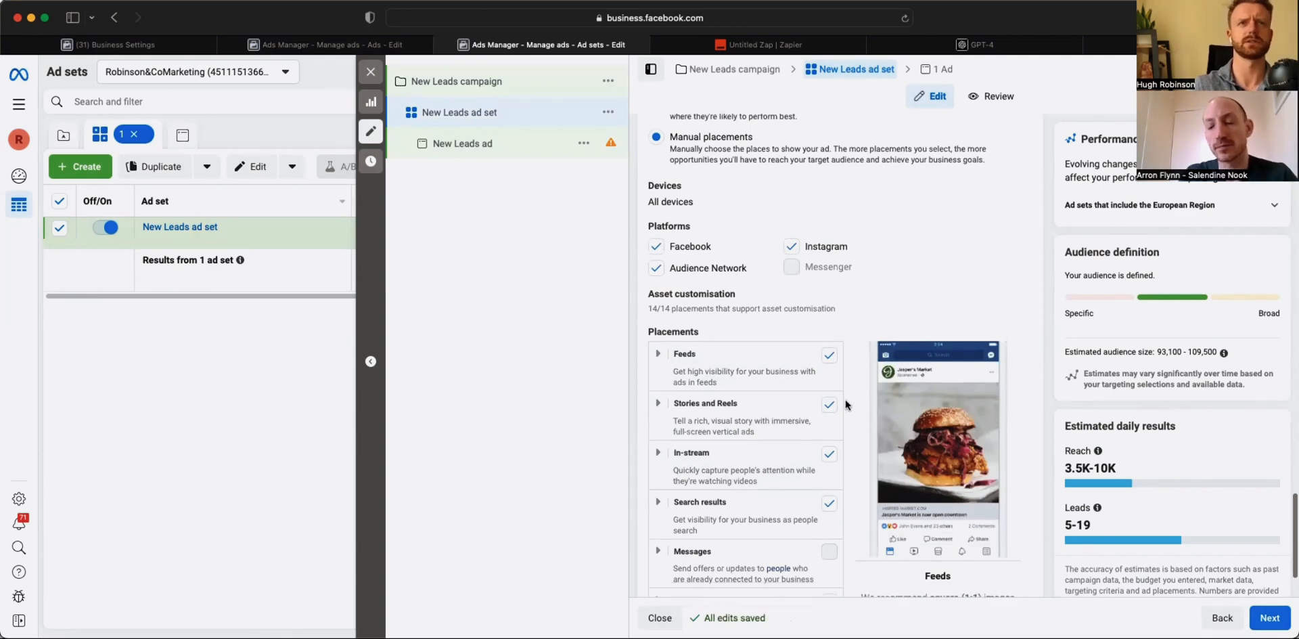
scroll(715, 196, "up", 3)
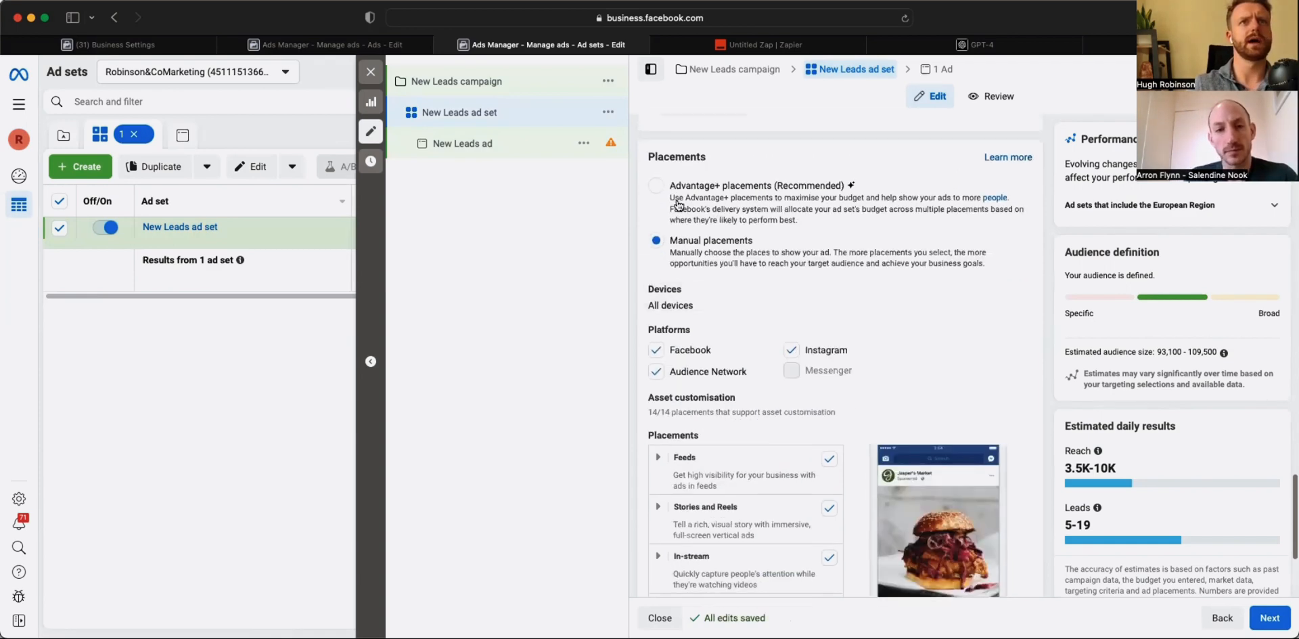
left_click(656, 196)
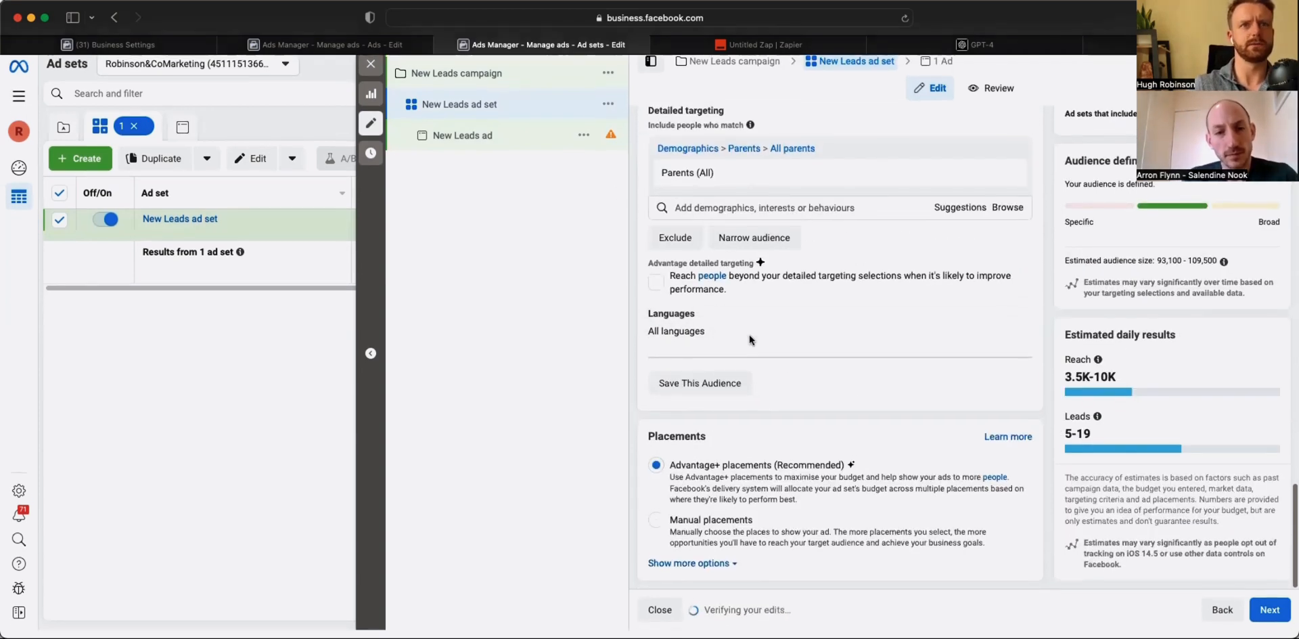
left_click(656, 528)
scroll(804, 521, "down", 7)
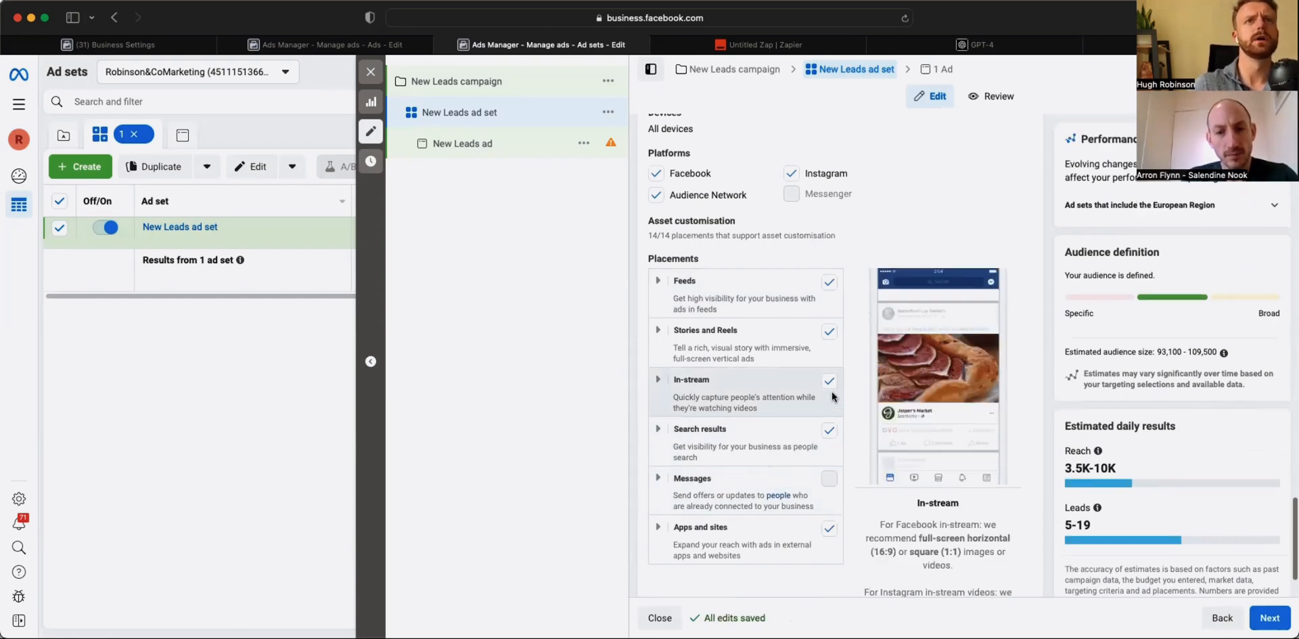
left_click(656, 334)
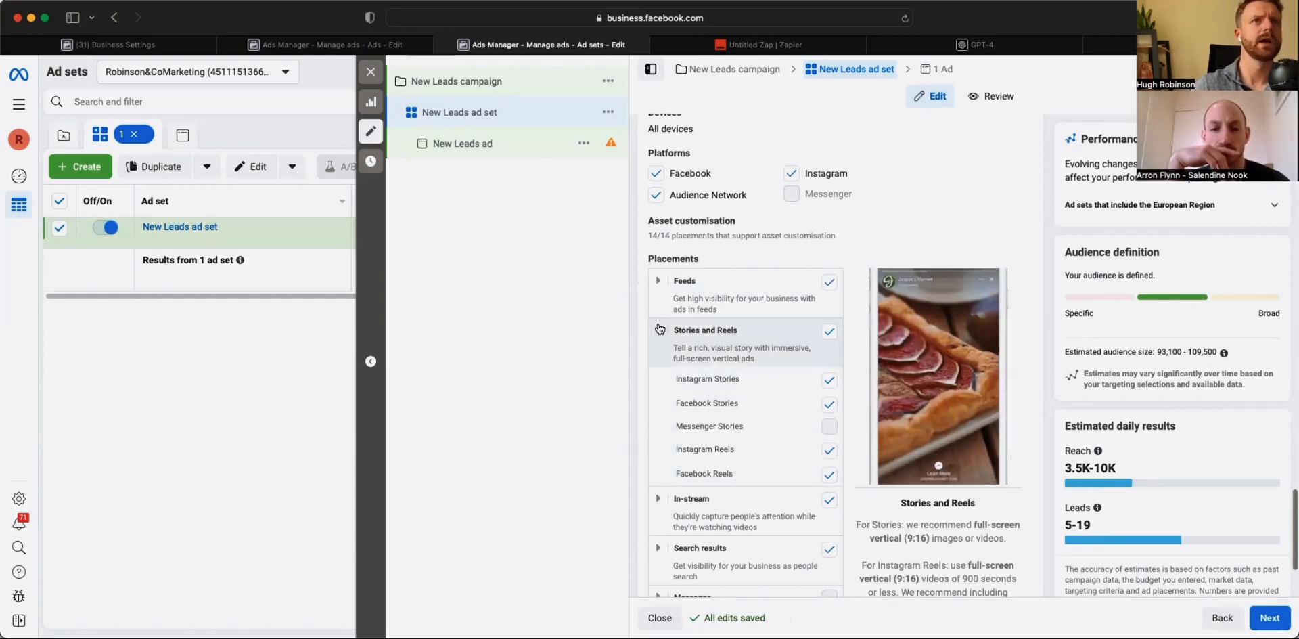
- Return to the New Leads ad and compare how its video looks in the Facebook Stories and feed previews
left_click(703, 328)
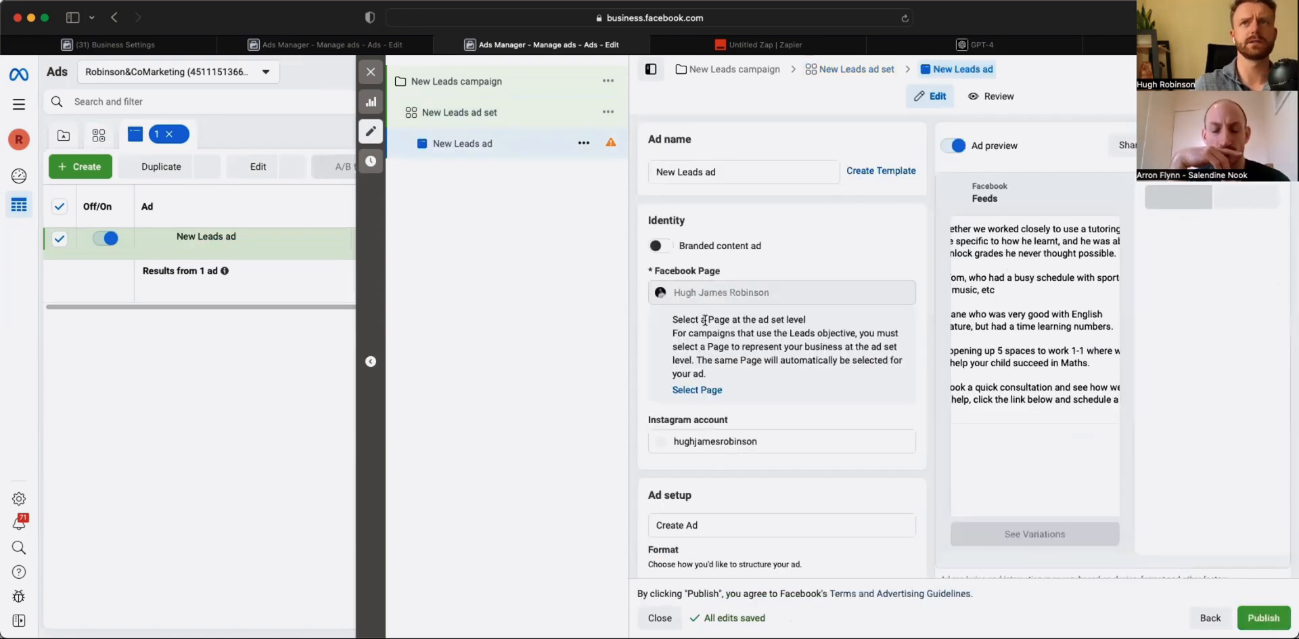
scroll(1073, 426, "down", 3)
scroll(850, 406, "down", 5)
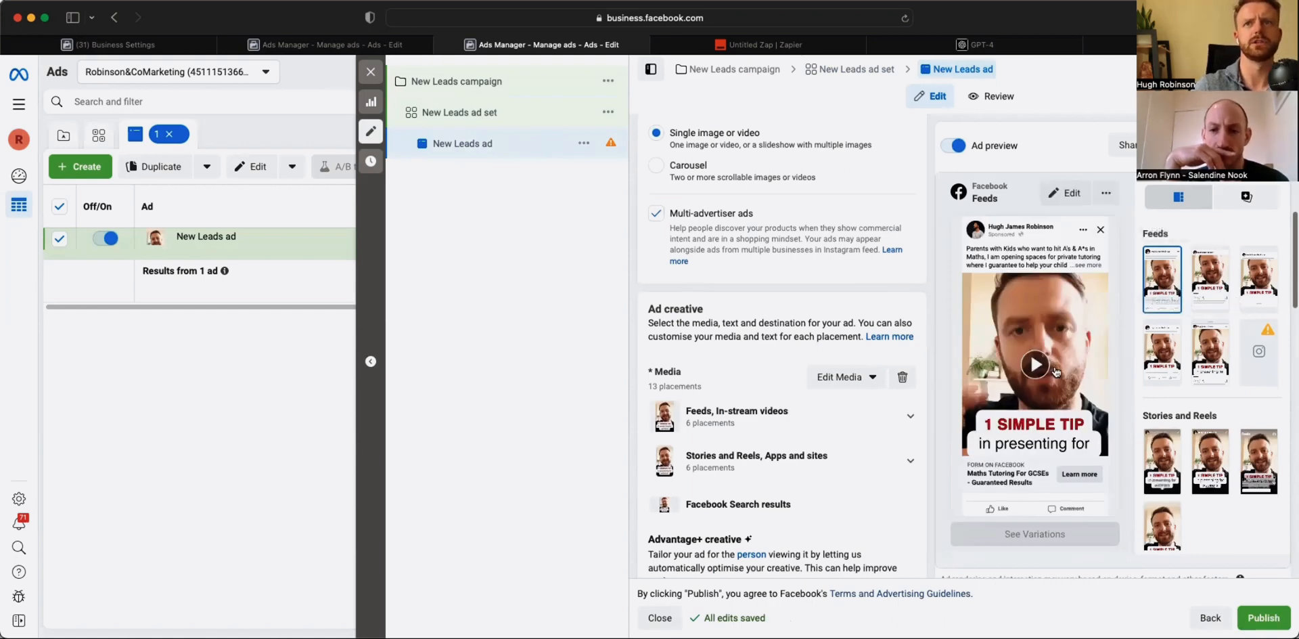
left_click(1203, 455)
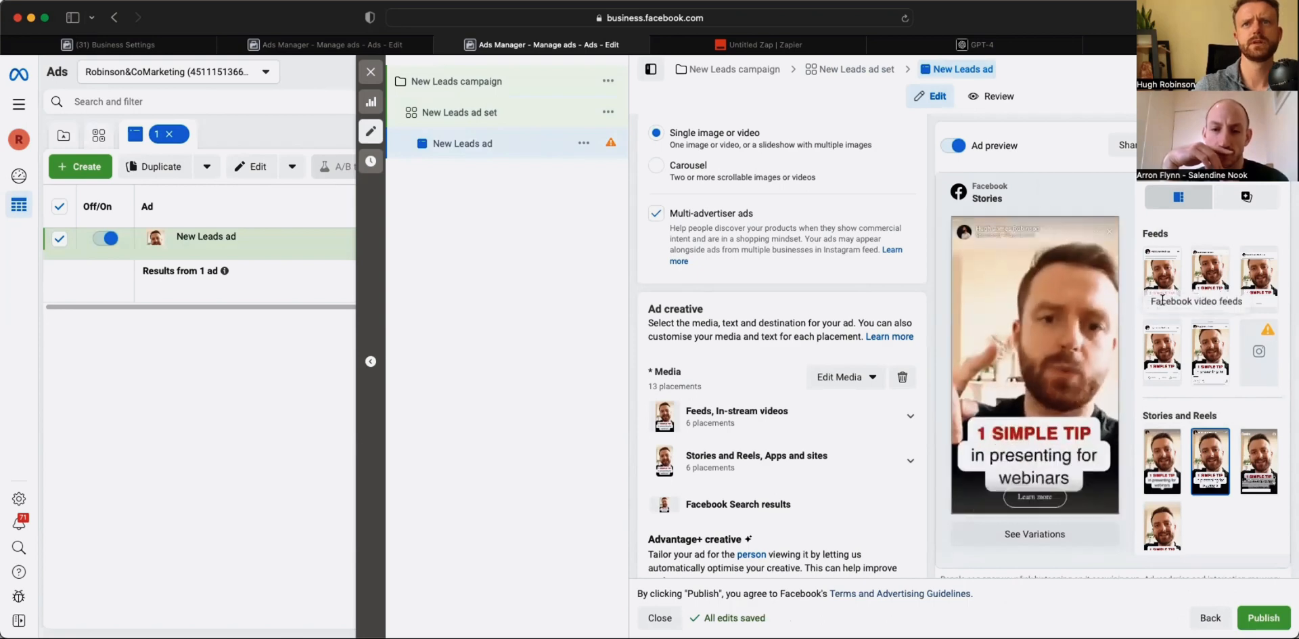
scroll(730, 361, "down", 2)
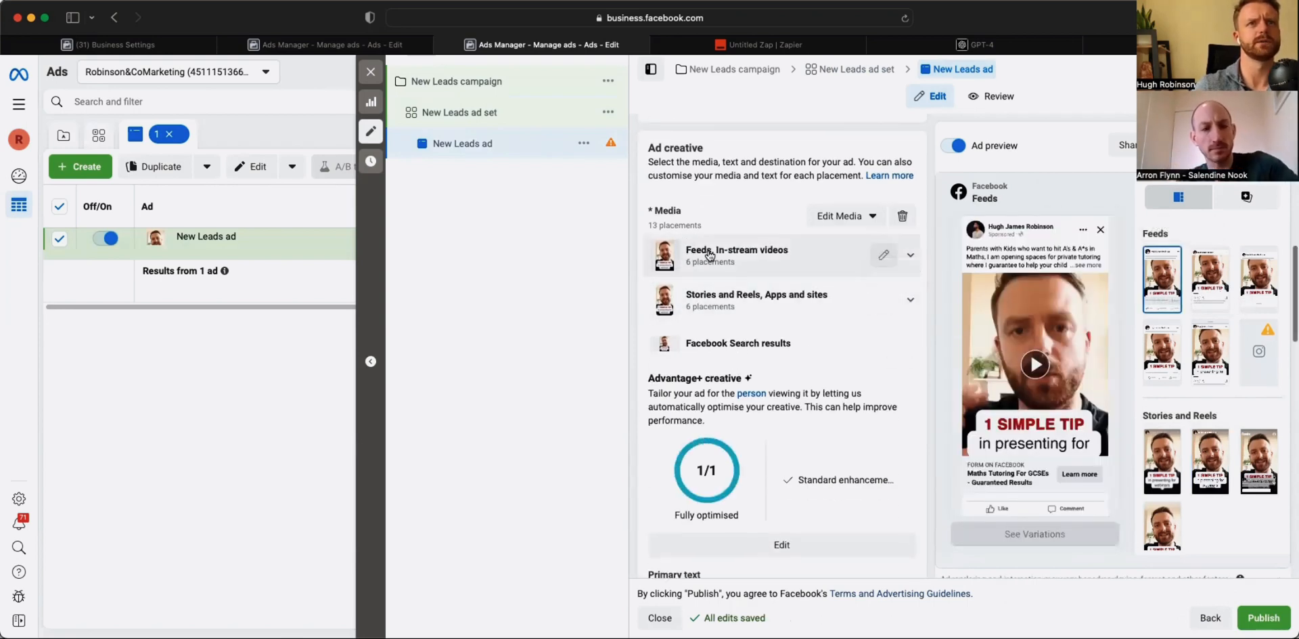
- Try a 4:5 crop of the video for the feed and in-stream placements and play it in the Mobile Feed preview
left_click(883, 254)
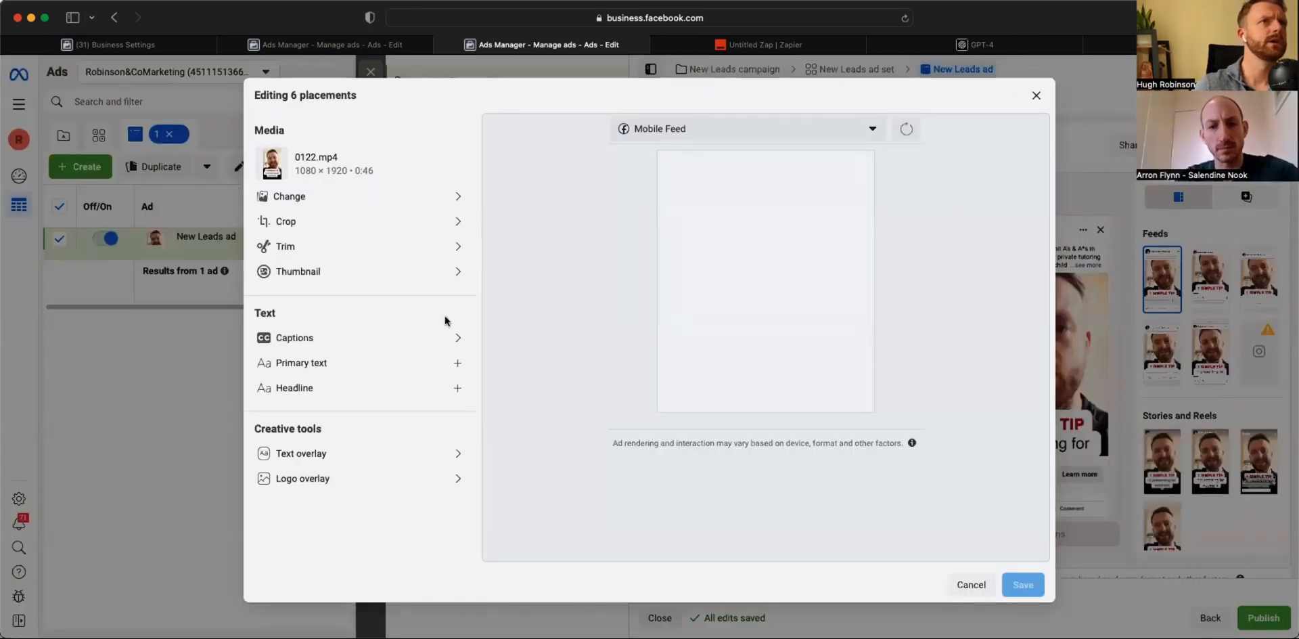
left_click(467, 222)
left_click(531, 299)
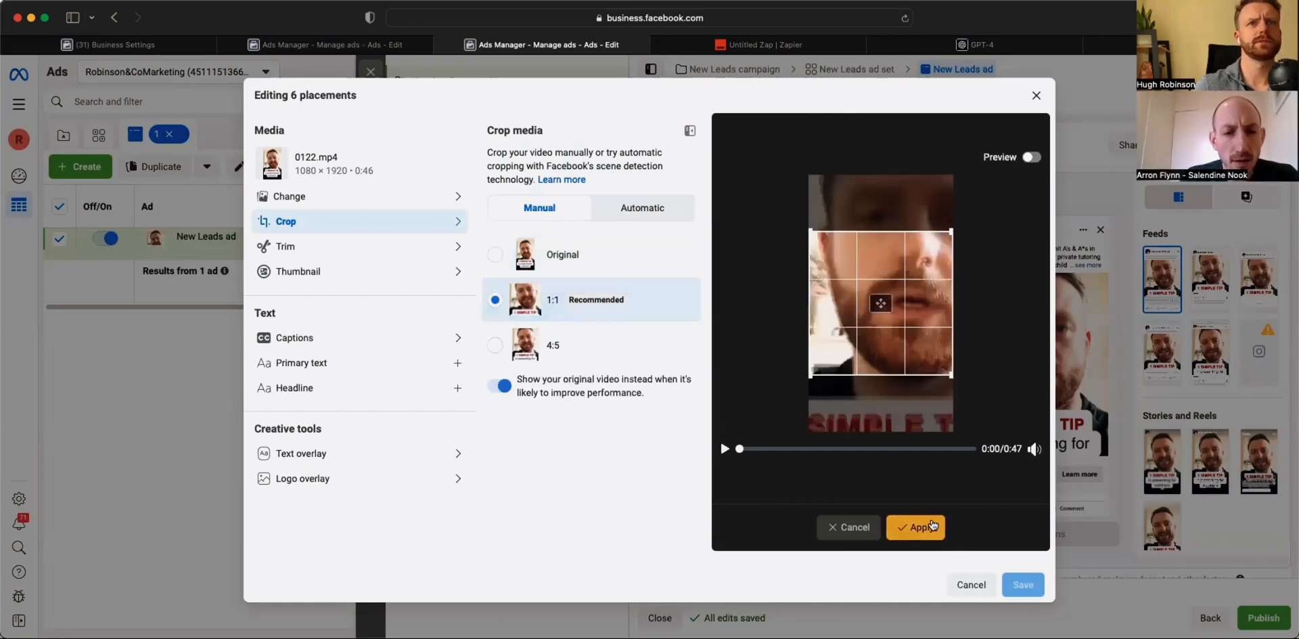
left_click(498, 345)
left_click(911, 526)
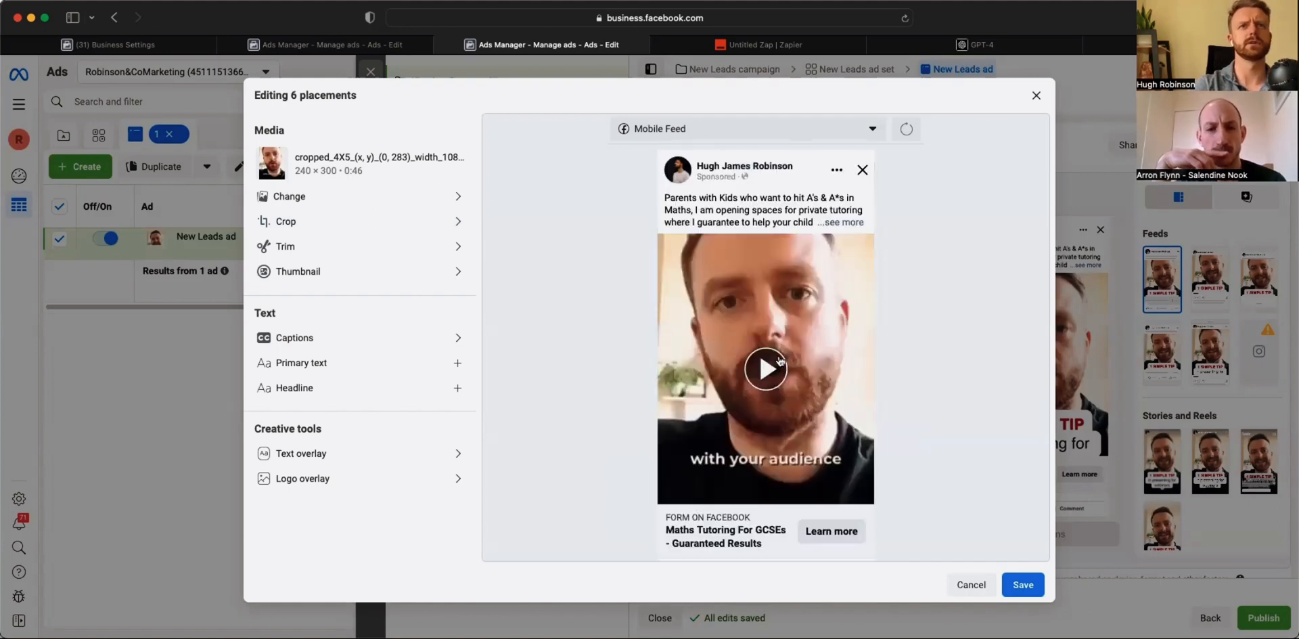
left_click(761, 362)
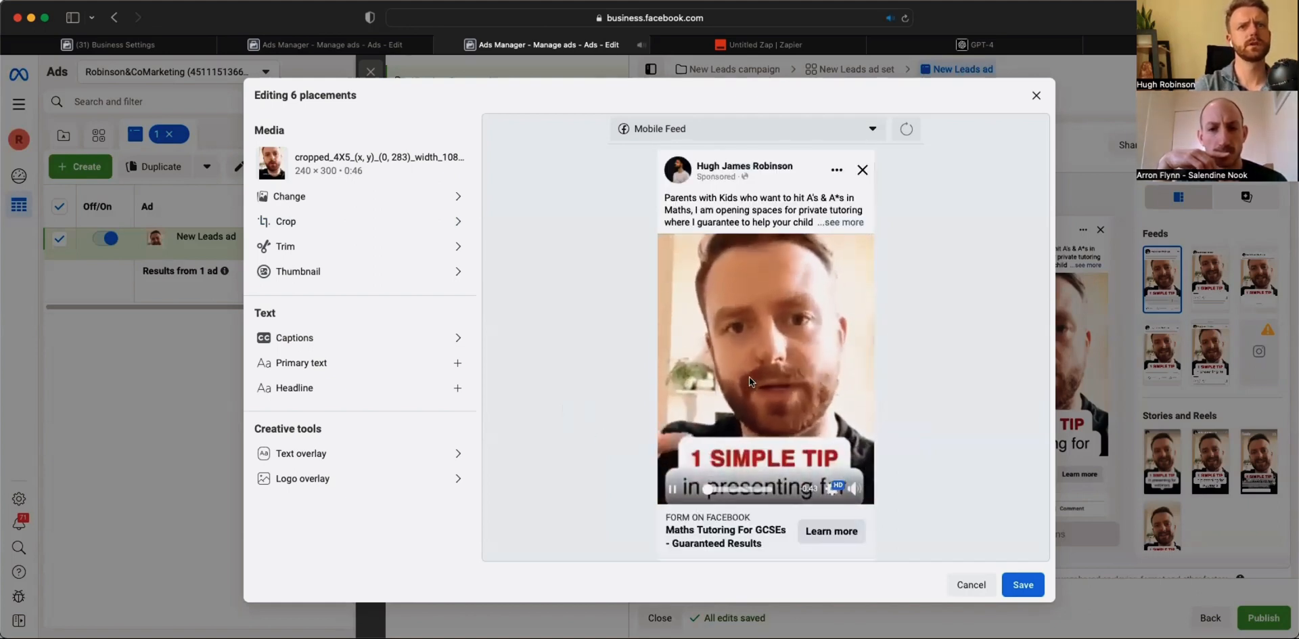
left_click(698, 489)
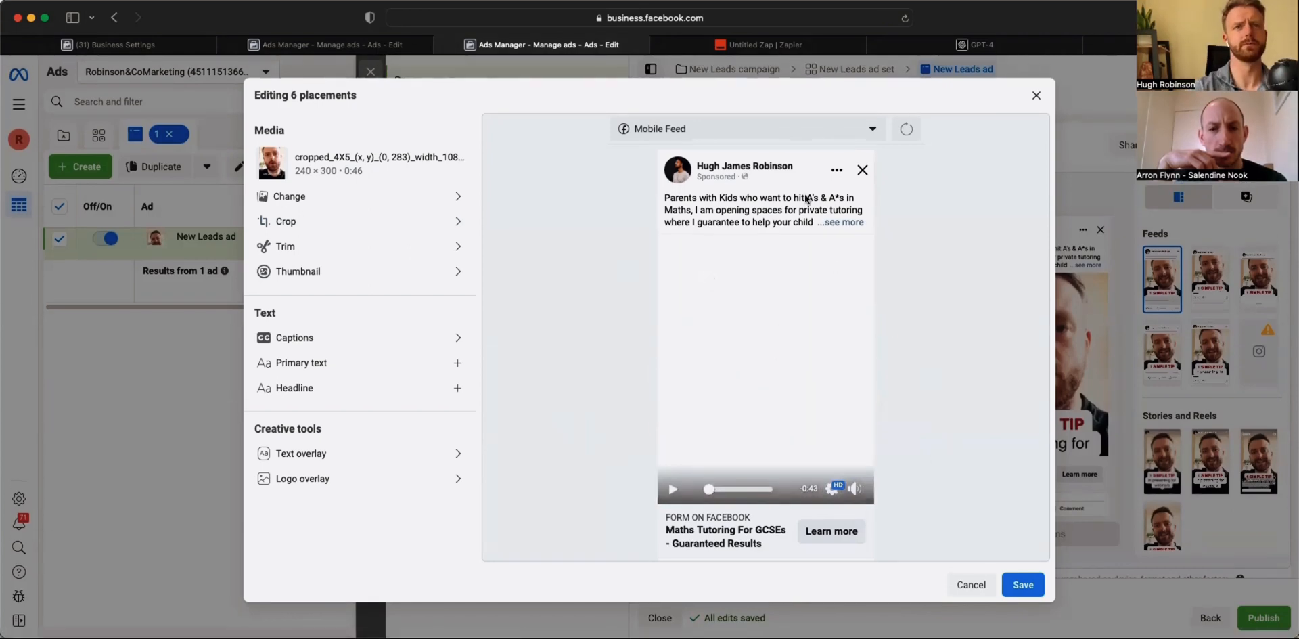
left_click(1036, 96)
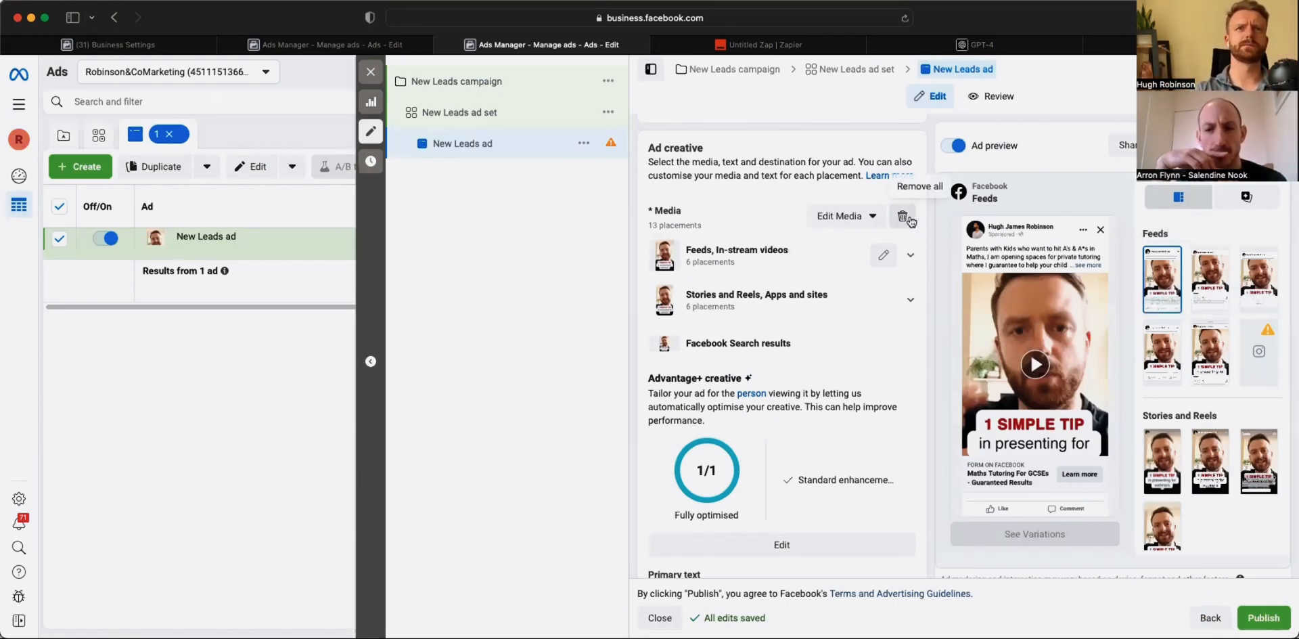
- Review the ad's primary text, headline, call to action and instant form destination
scroll(885, 277, "down", 5)
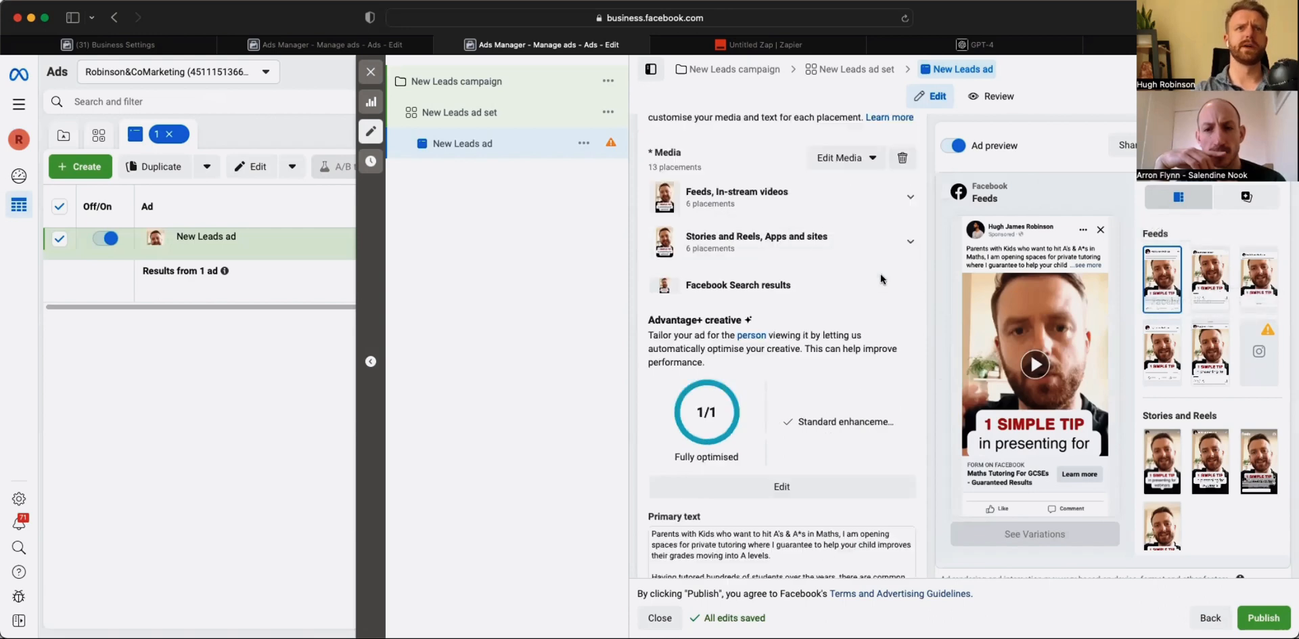
scroll(885, 277, "down", 5)
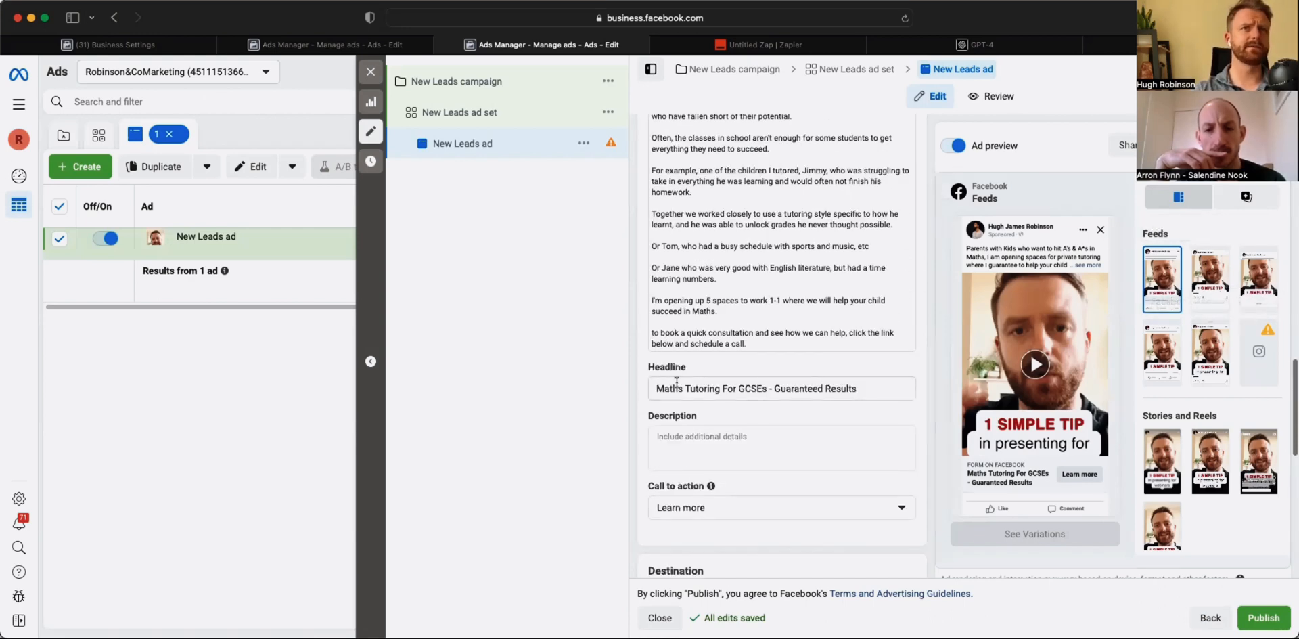
scroll(730, 402, "down", 5)
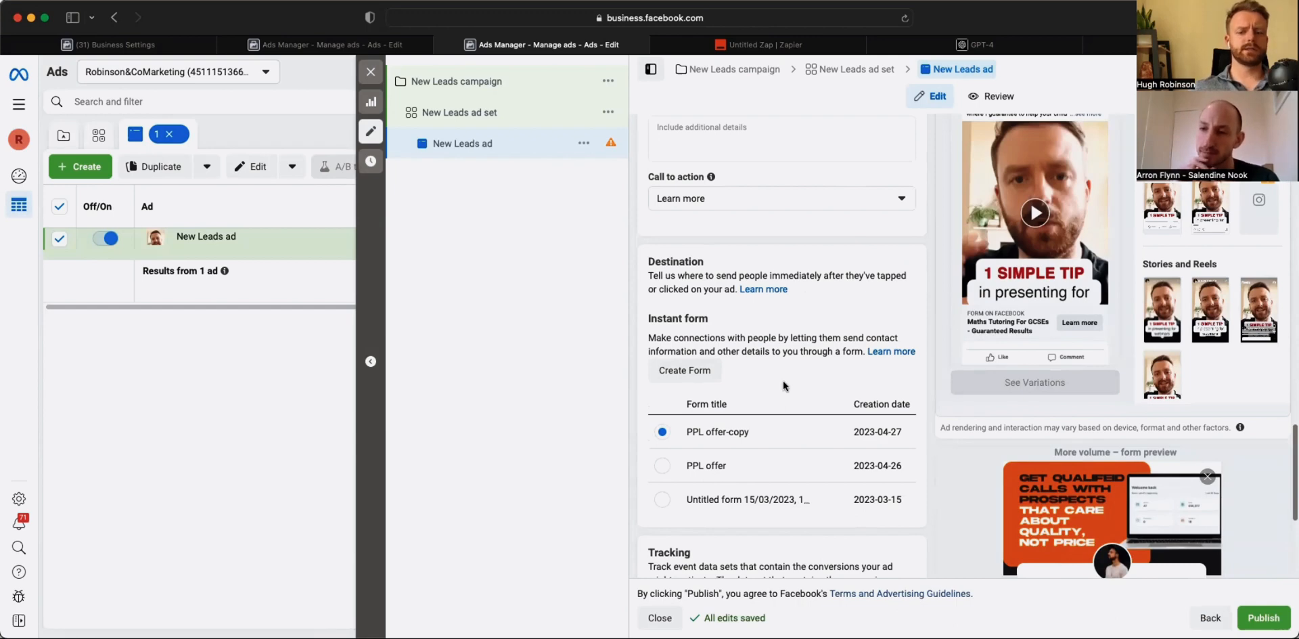
scroll(863, 318, "up", 10)
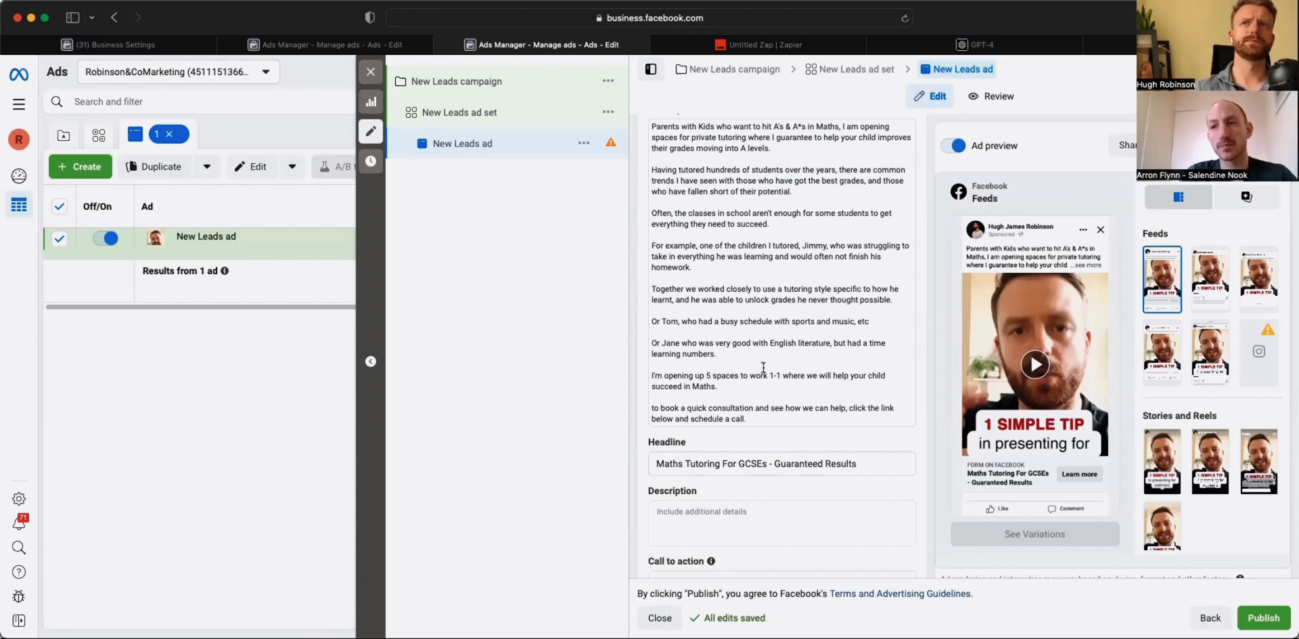
scroll(763, 367, "down", 5)
mouse_move(956, 300)
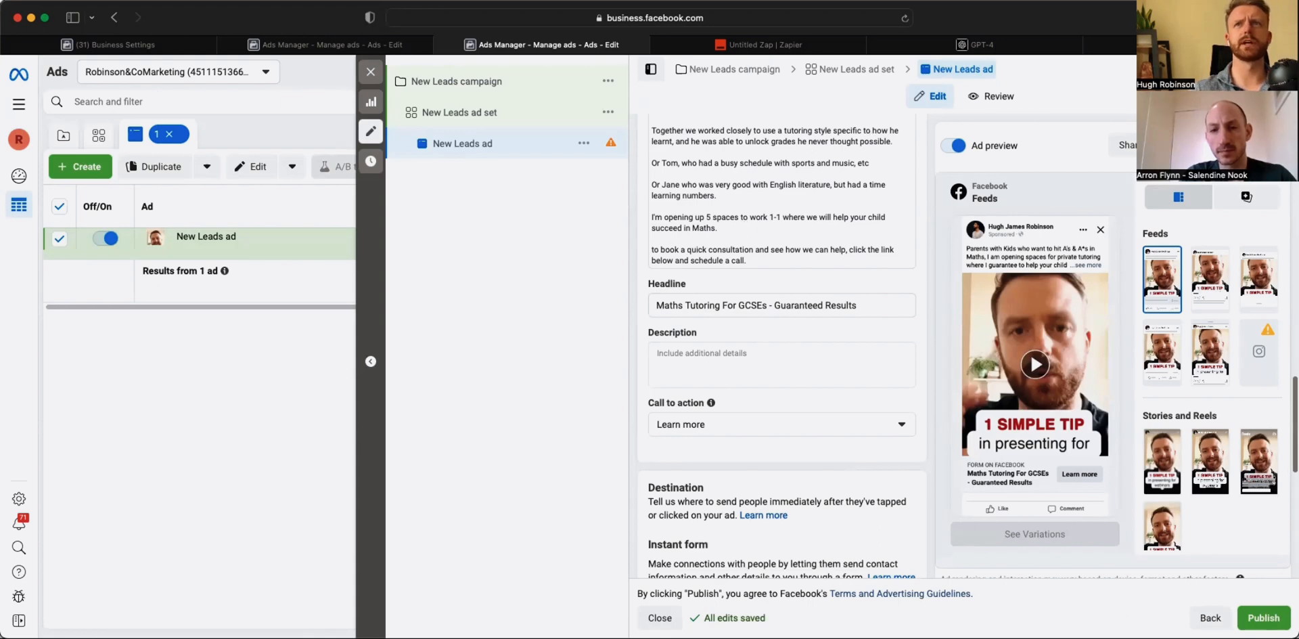
- Open the advertiser's Instagram profile page in a new browser tab
key("super+t")
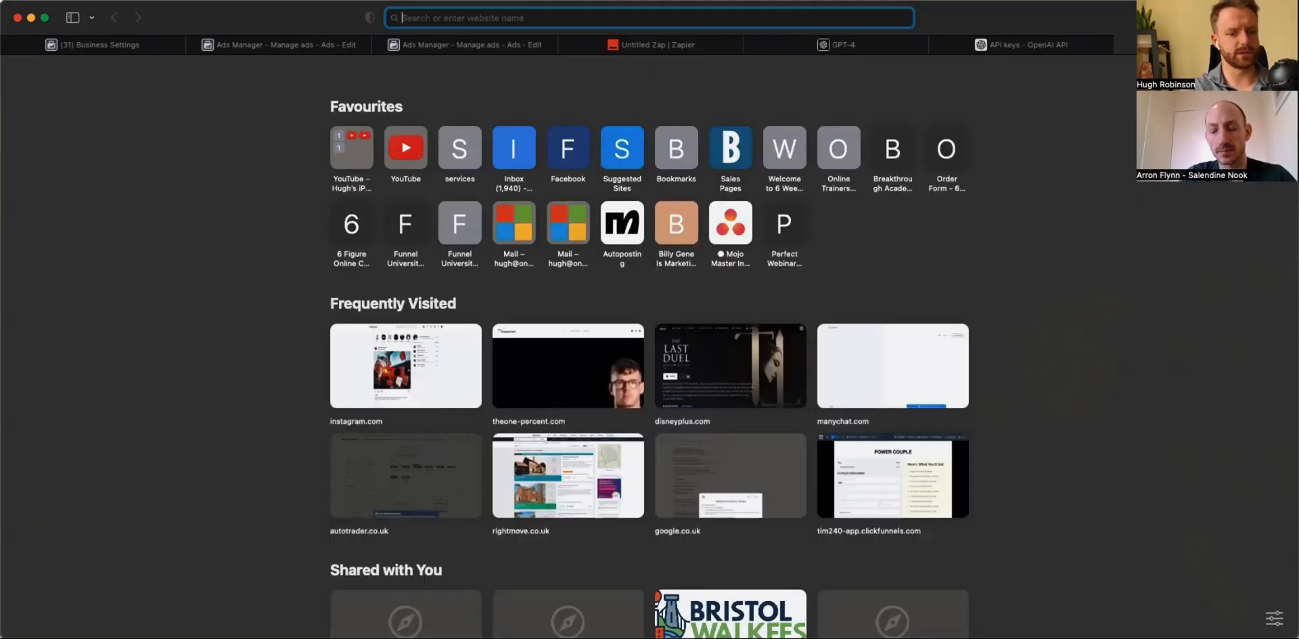
type("instagram.com/")
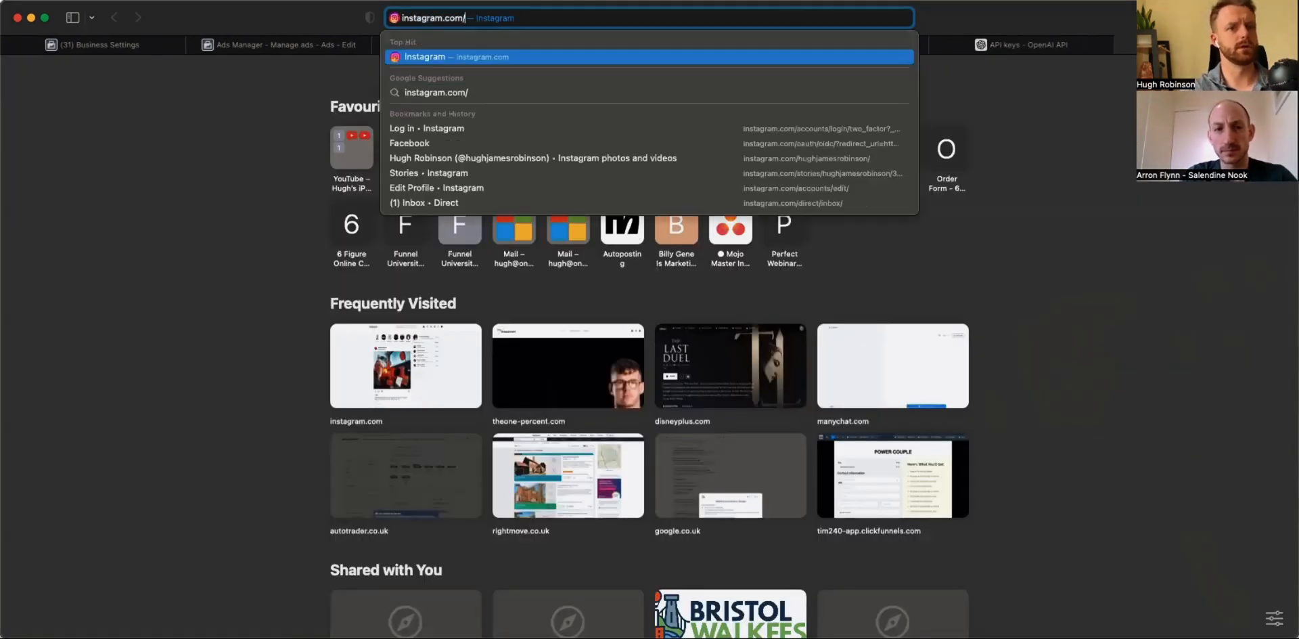
type("hughjamesrobinson/")
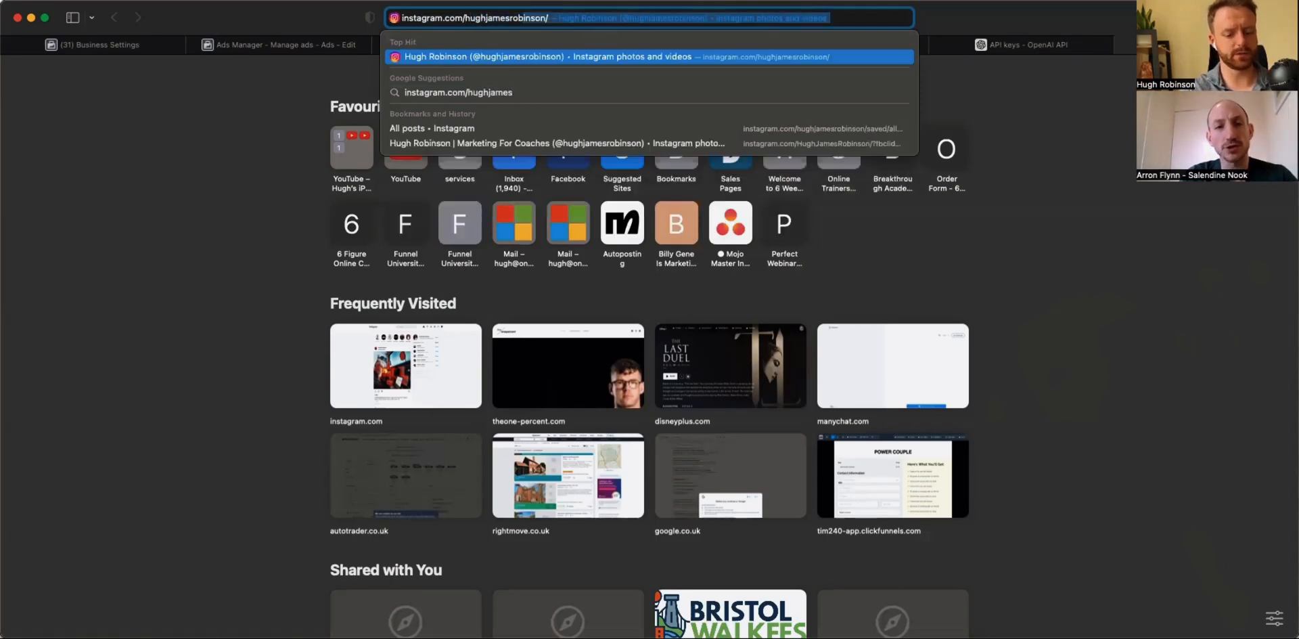
key("Return")
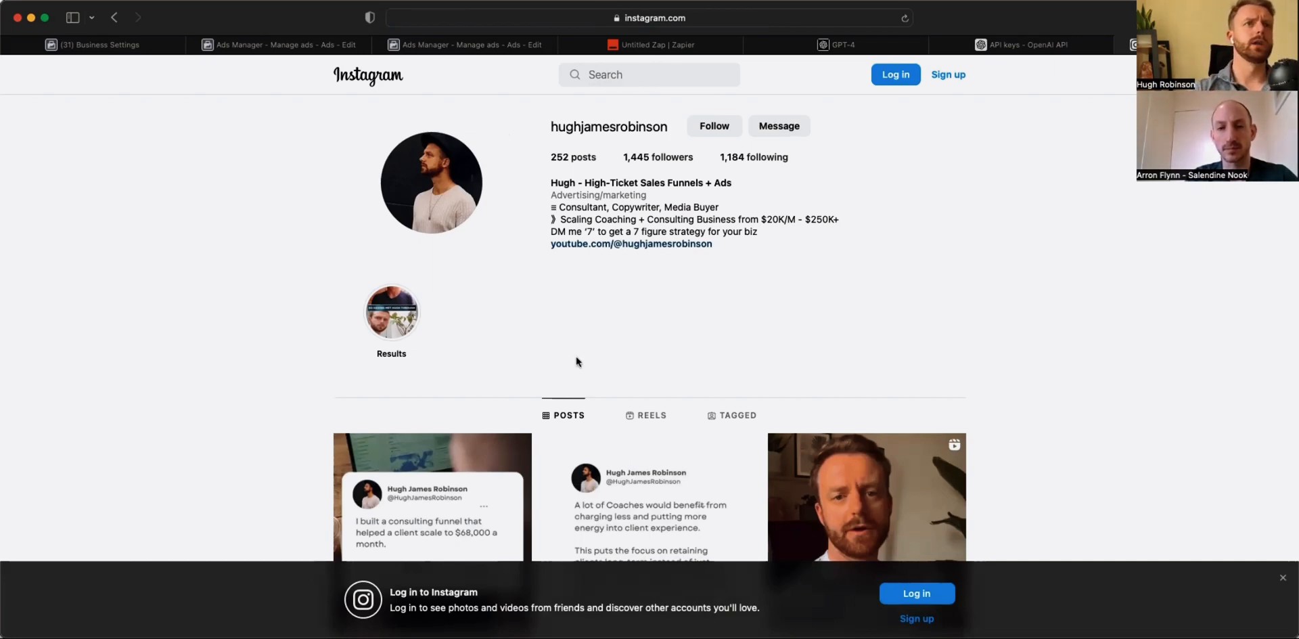
scroll(548, 347, "down", 3)
scroll(539, 372, "up", 3)
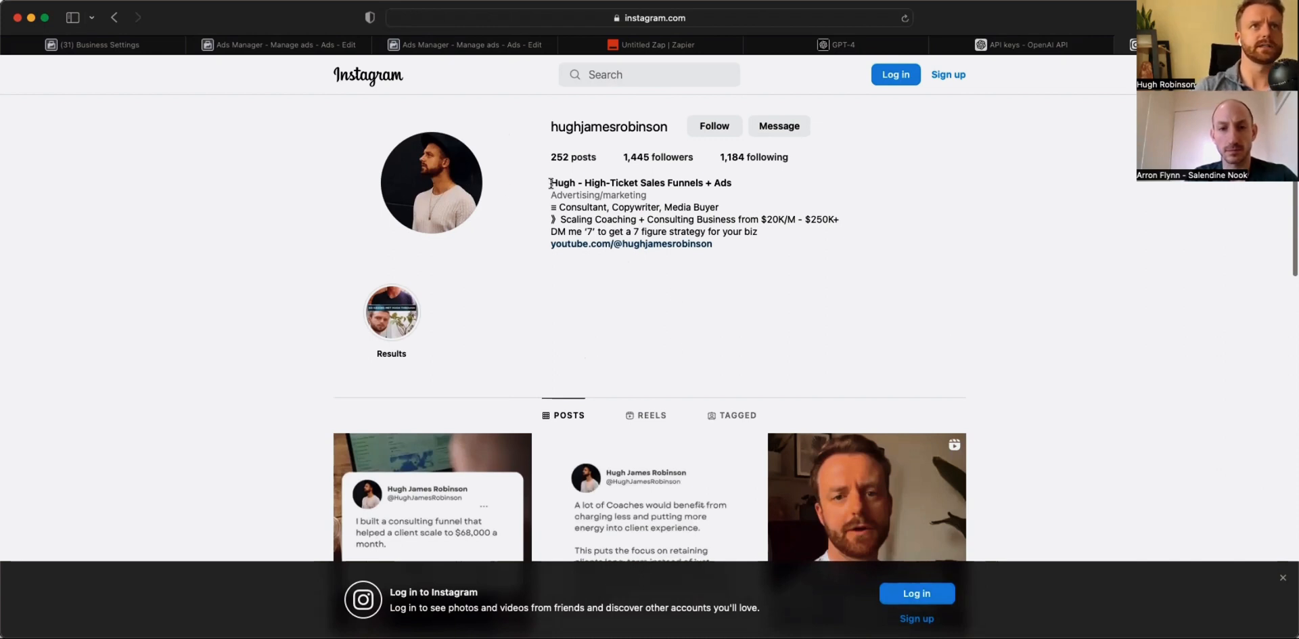
- Read the headline, service description and call to action in the Instagram profile's bio
left_click_drag(550, 183, 726, 196)
left_click(612, 179)
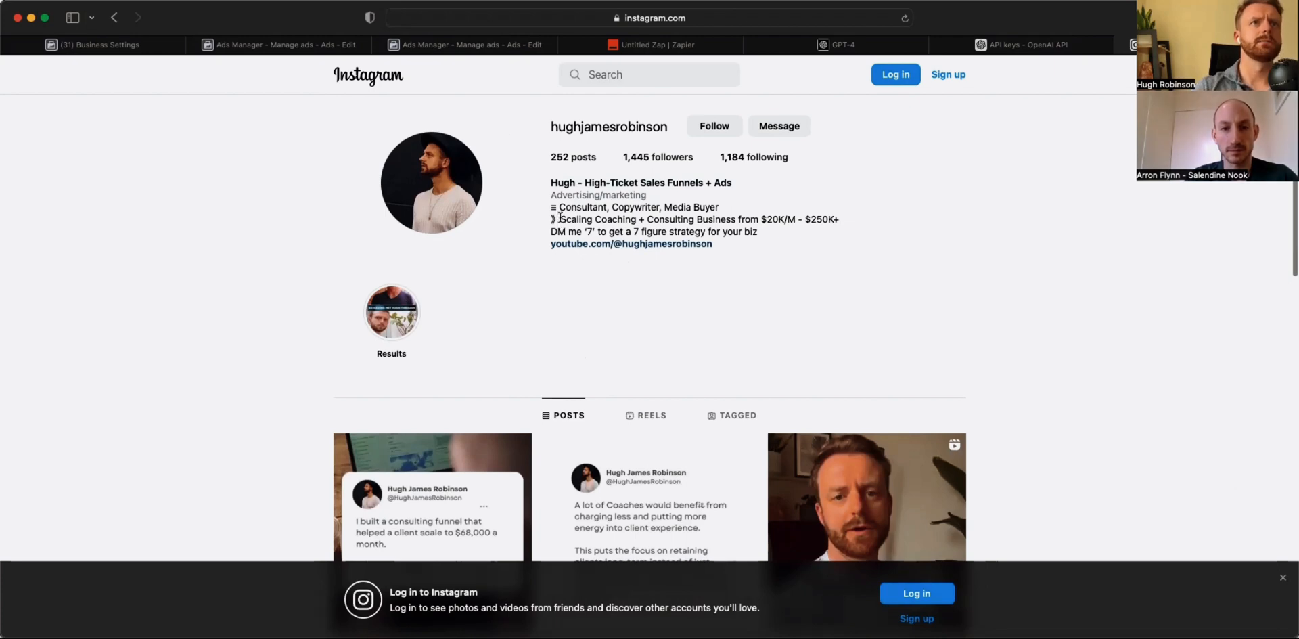
left_click_drag(560, 217, 788, 235)
left_click(789, 240)
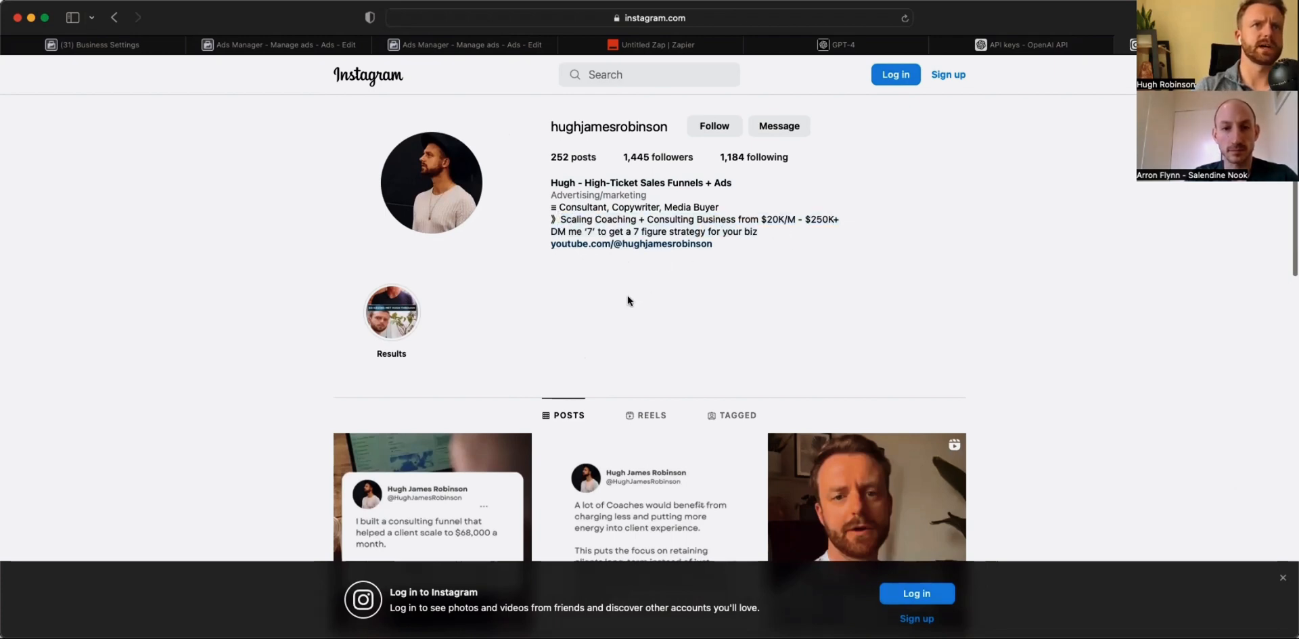
- Look through the Instagram profile's posts down to the related accounts and return to the bio
scroll(639, 301, "down", 1)
scroll(611, 225, "down", 5)
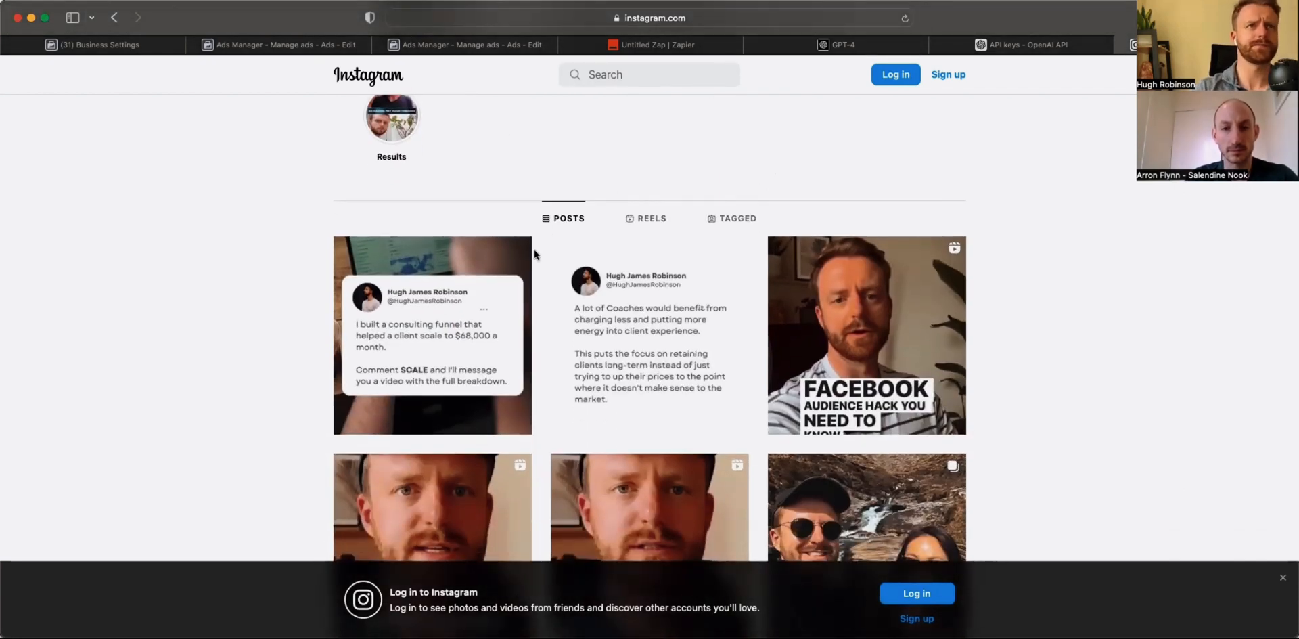
scroll(537, 250, "down", 1)
scroll(947, 369, "down", 4)
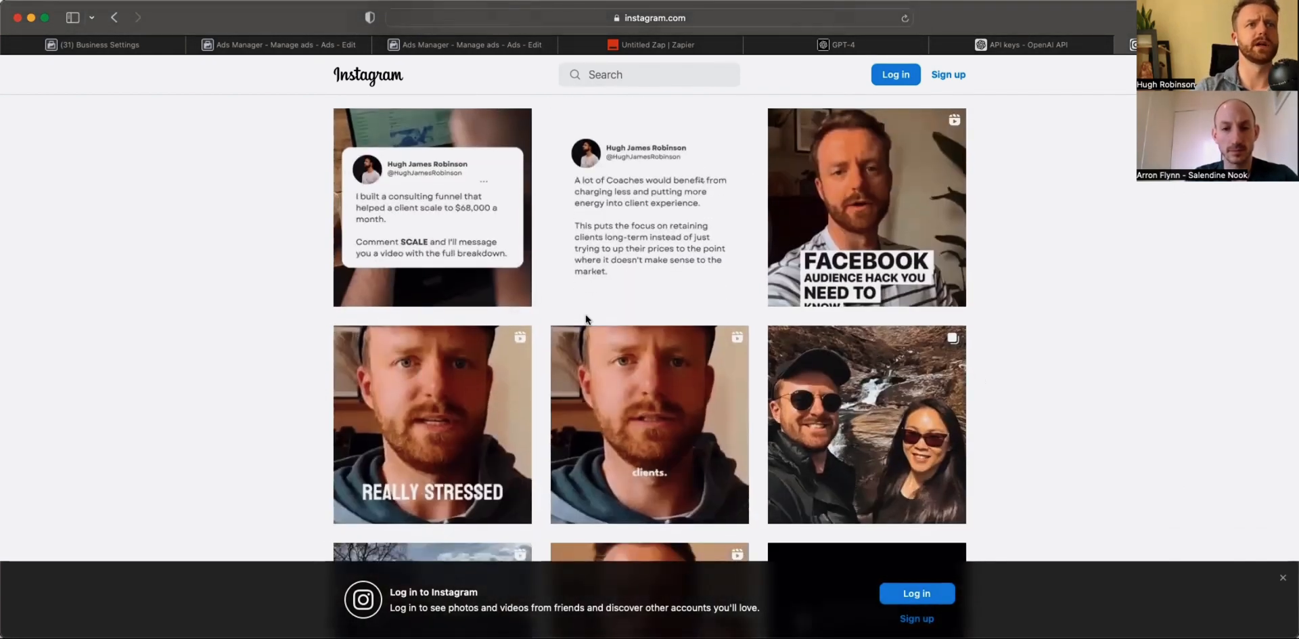
scroll(585, 328, "down", 4)
scroll(775, 243, "up", 2)
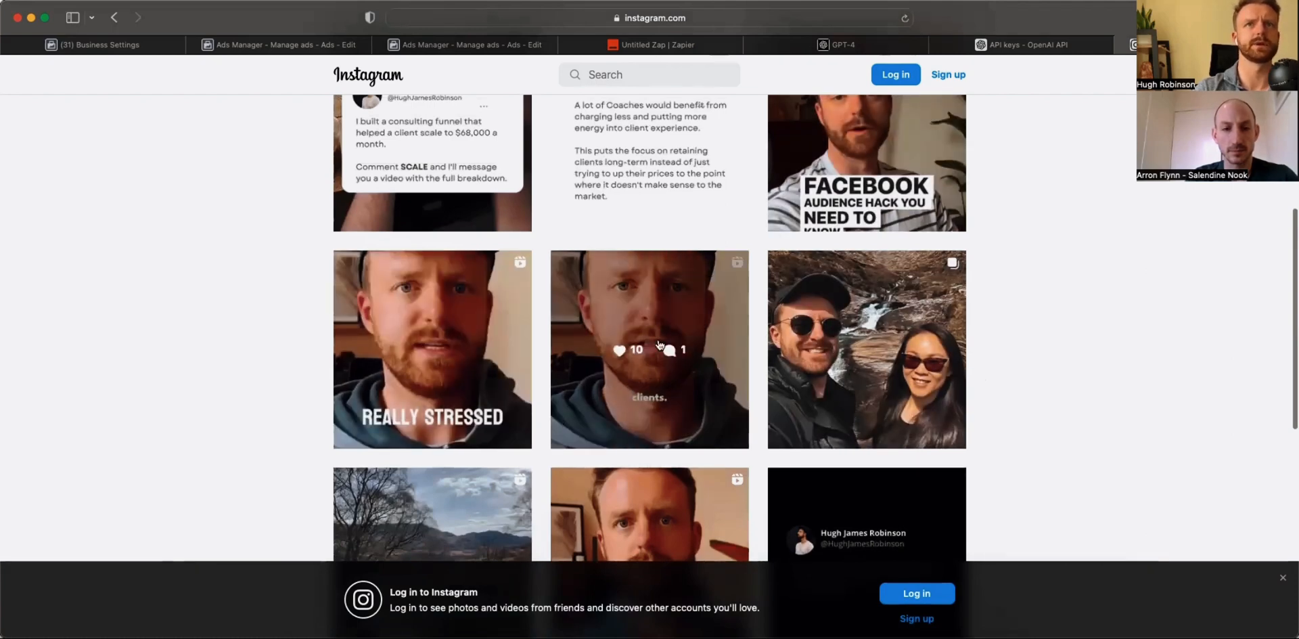
scroll(778, 358, "down", 3)
scroll(756, 458, "down", 4)
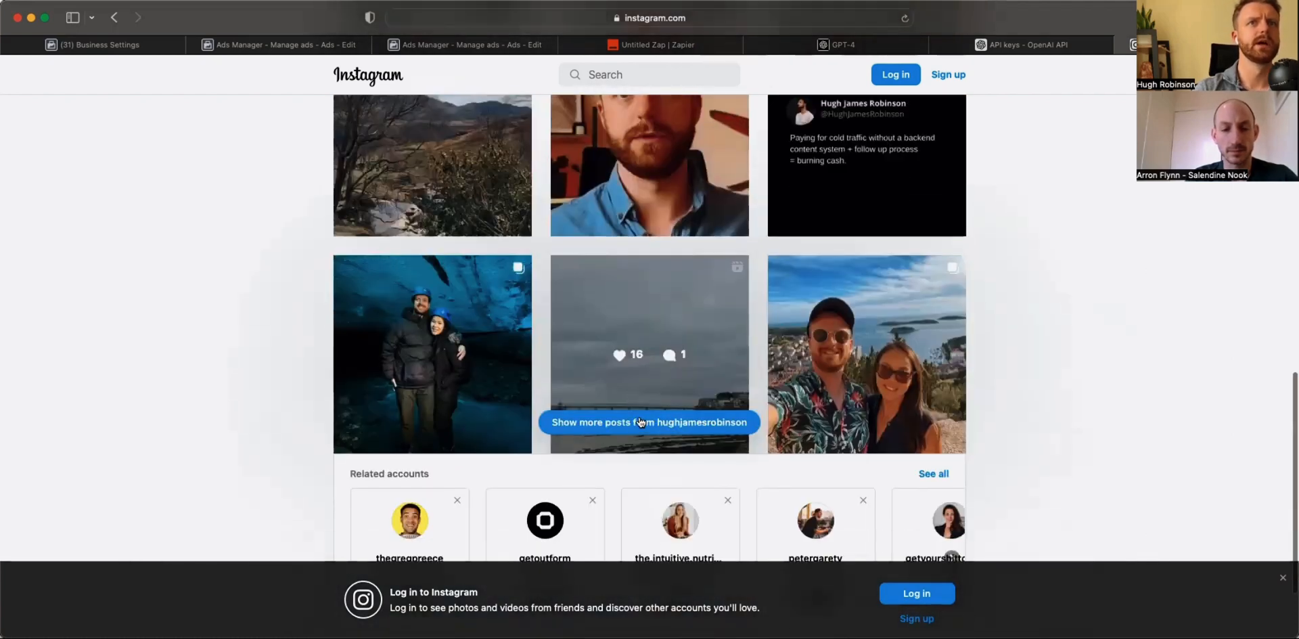
scroll(756, 460, "down", 1)
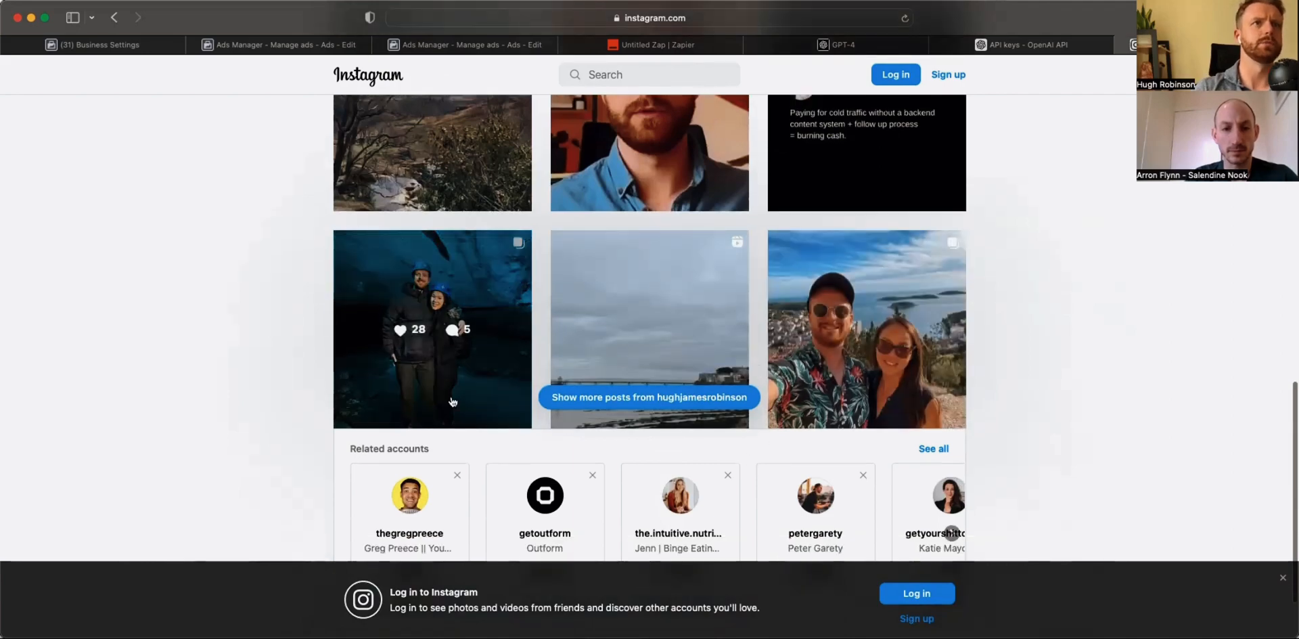
scroll(629, 370, "up", 3)
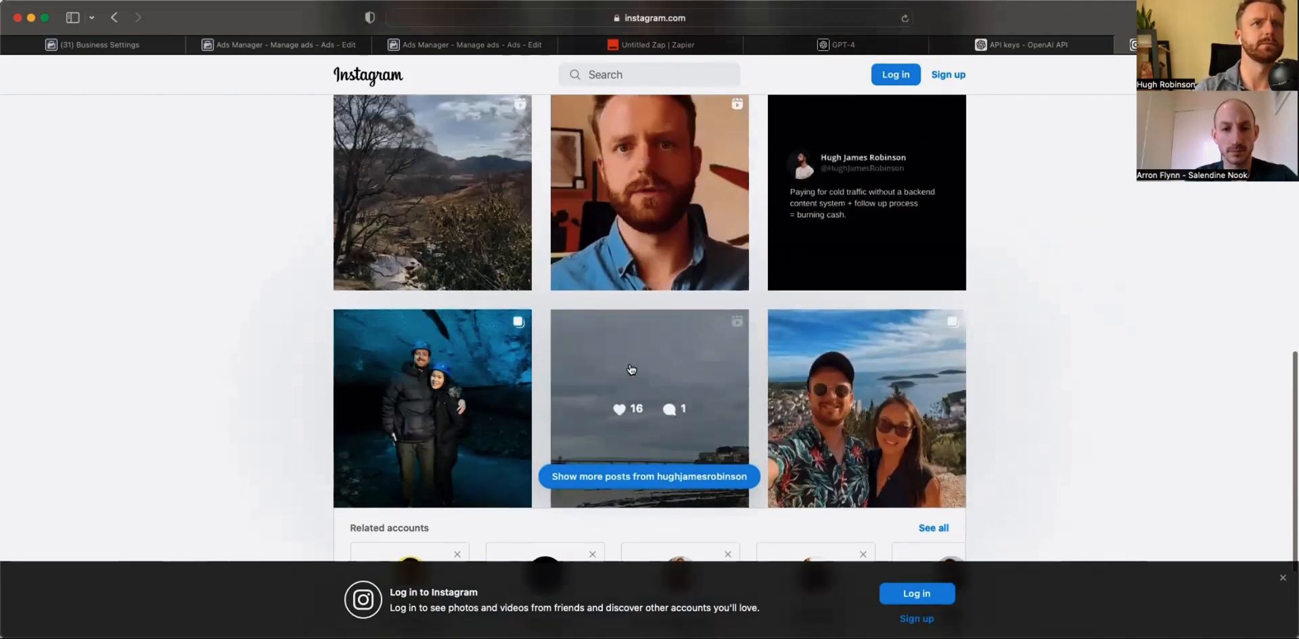
scroll(635, 365, "down", 4)
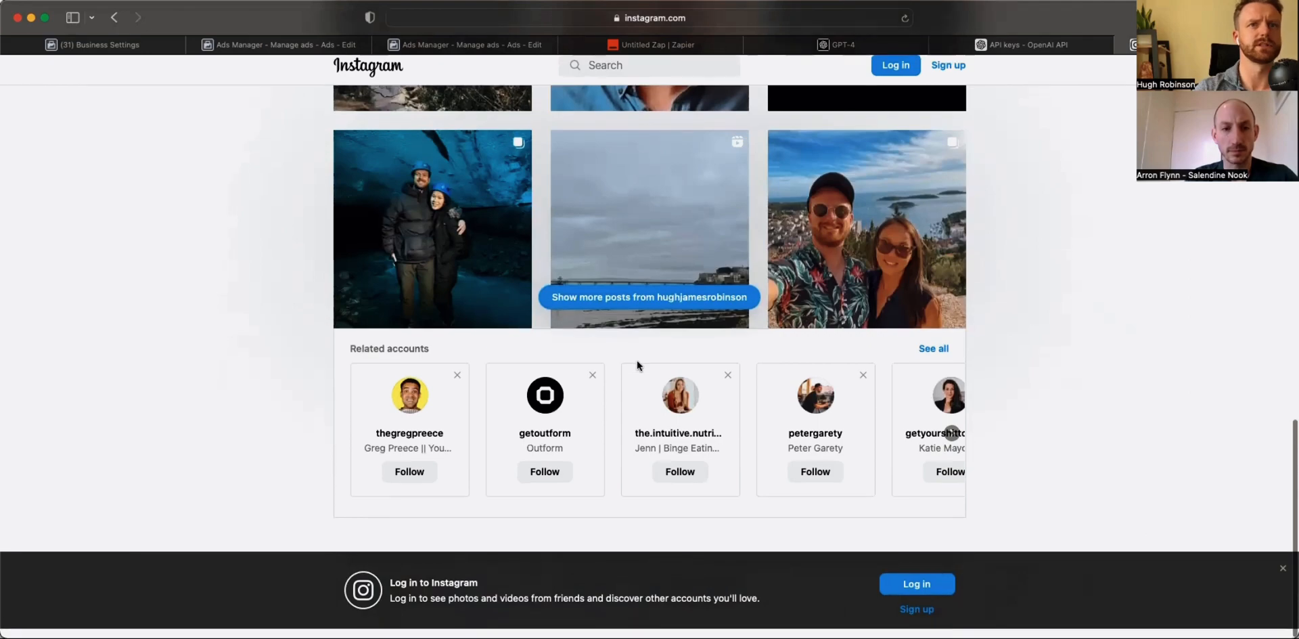
scroll(639, 362, "up", 5)
scroll(642, 363, "up", 8)
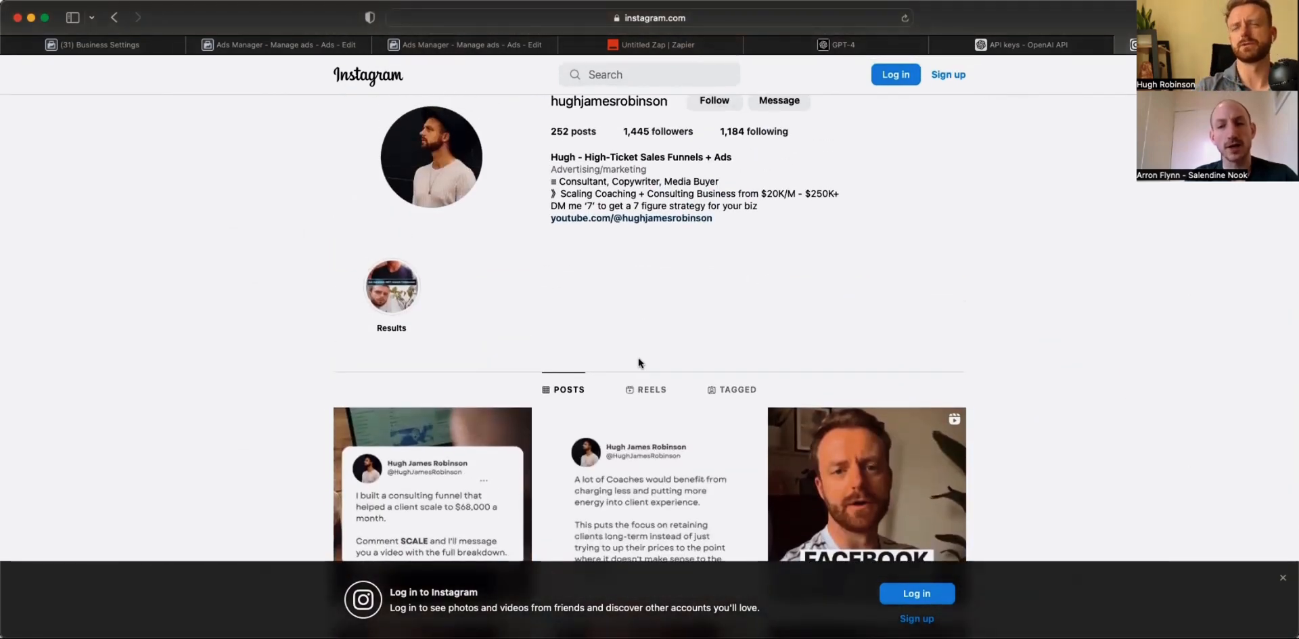
scroll(638, 363, "down", 3)
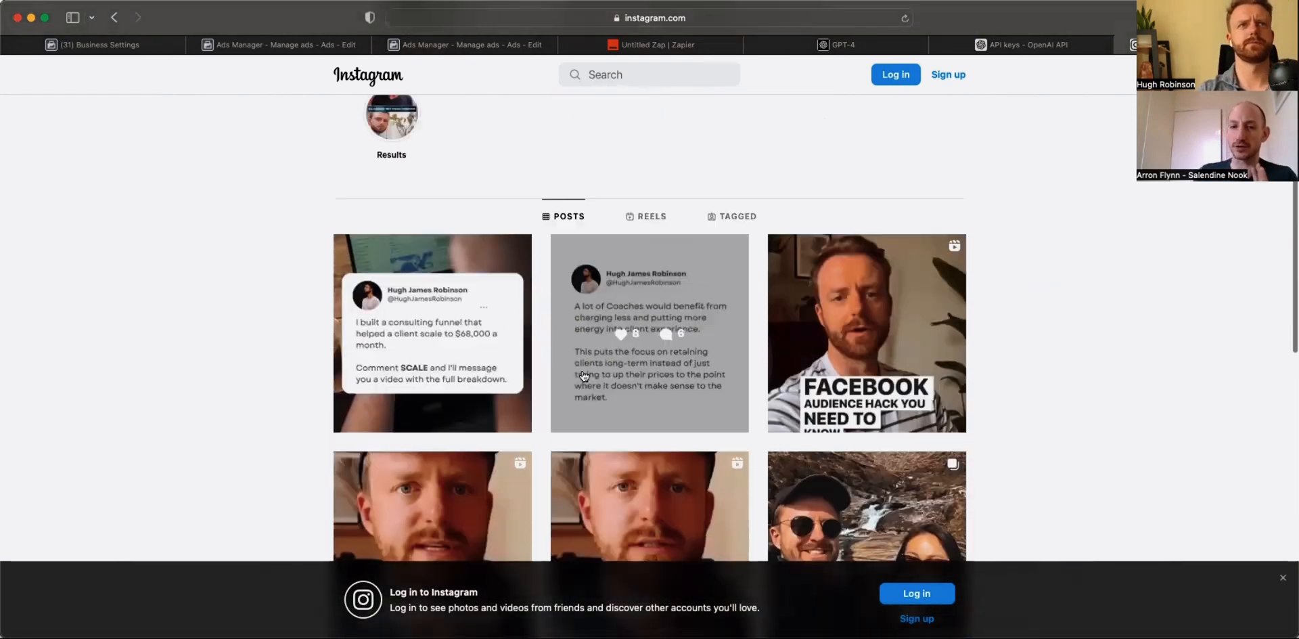
scroll(609, 355, "up", 3)
scroll(541, 391, "up", 1)
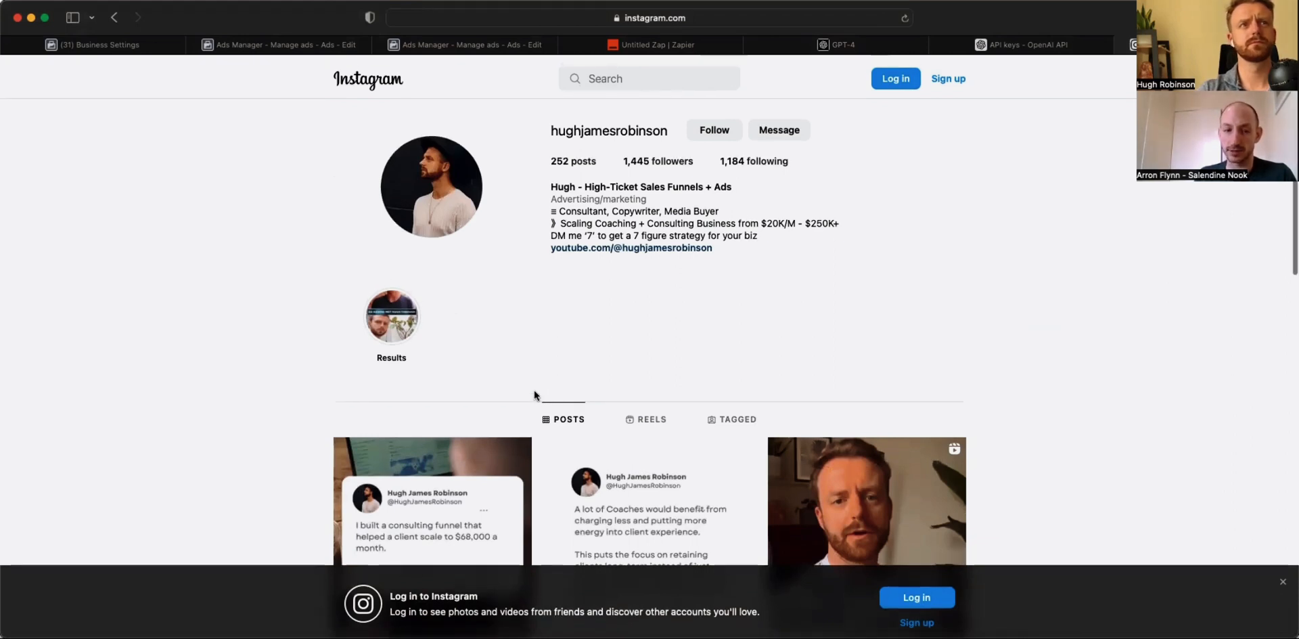
scroll(534, 389, "up", 1)
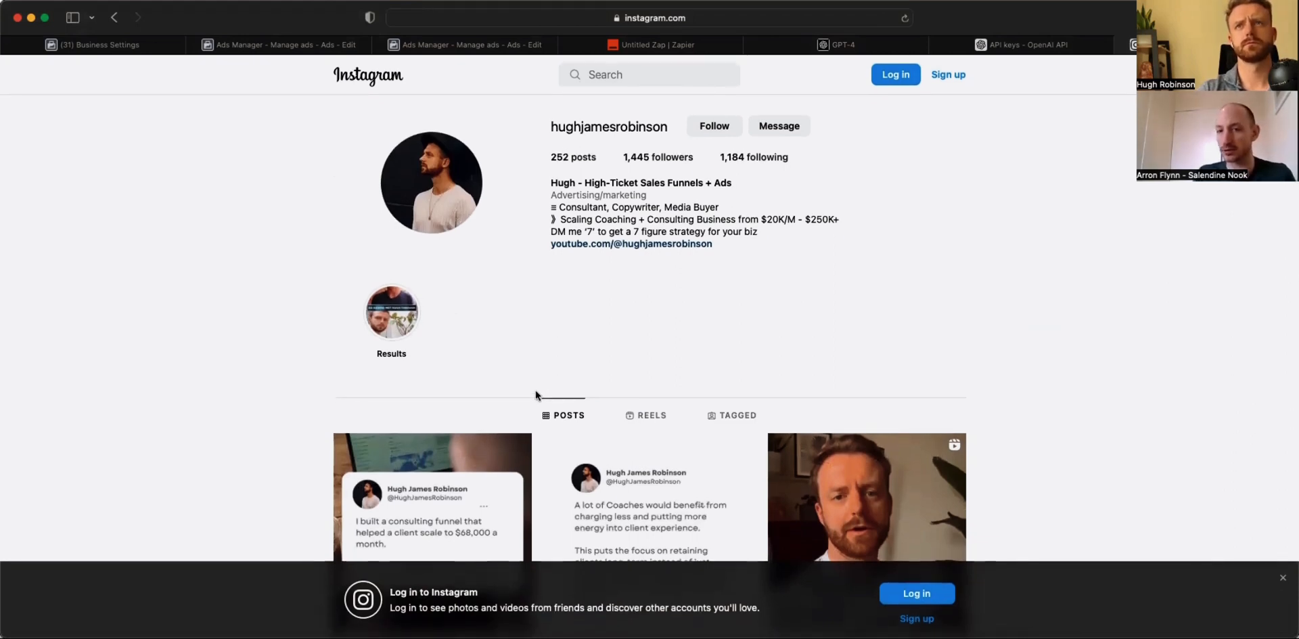
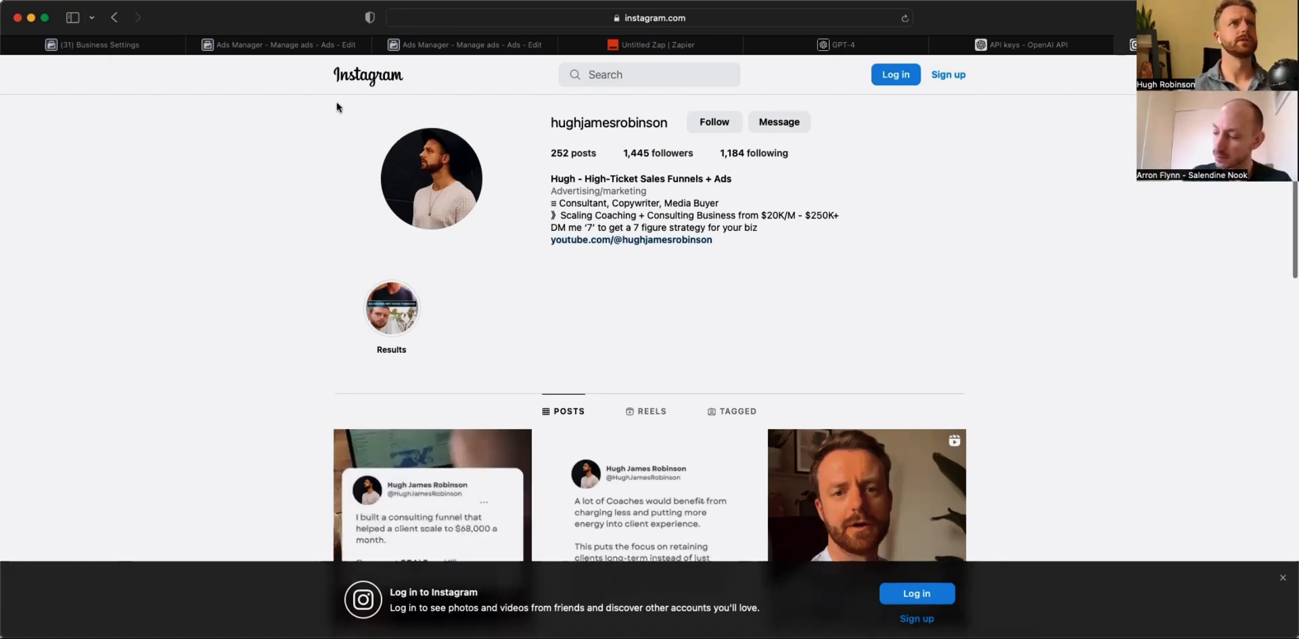
- Switch back to the New Leads campaign in Ads Manager and review the ad set's conversion, audience and placement settings
left_click(311, 45)
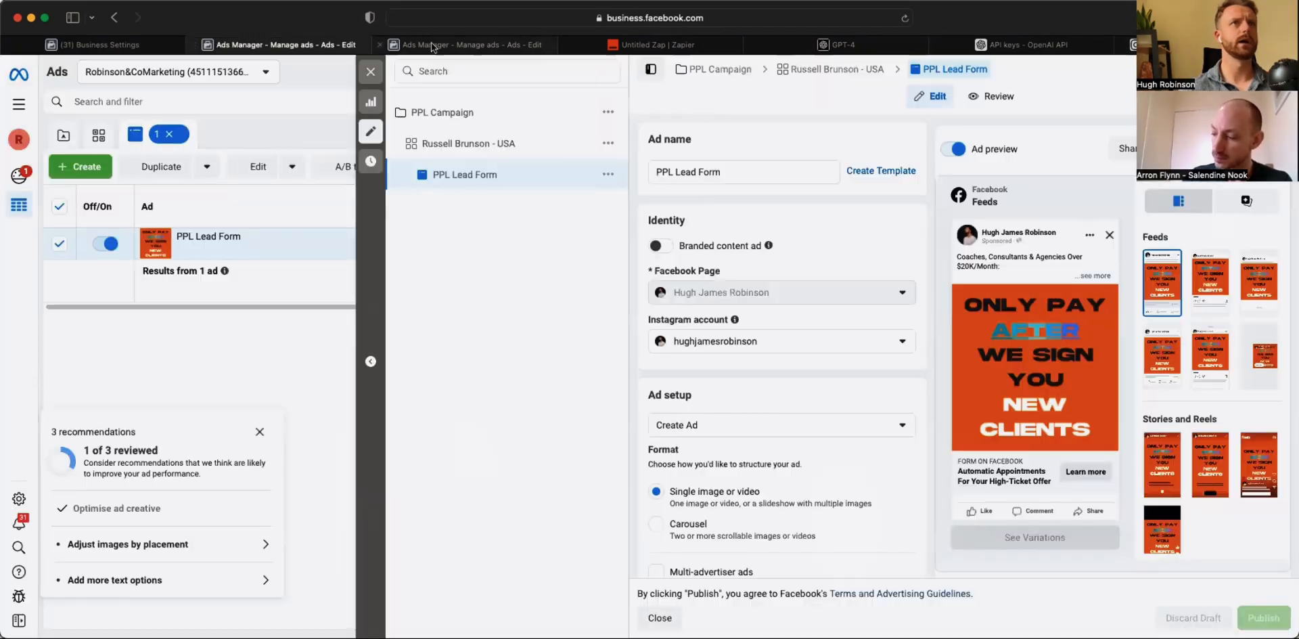
left_click(428, 43)
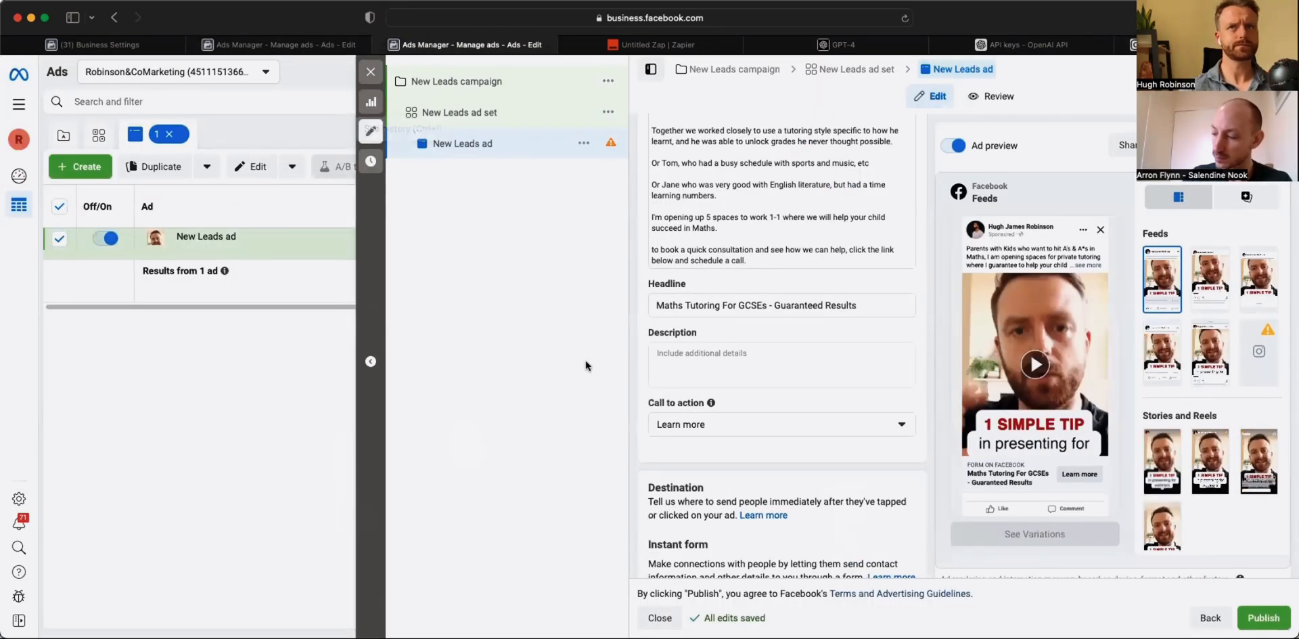
scroll(888, 396, "down", 1)
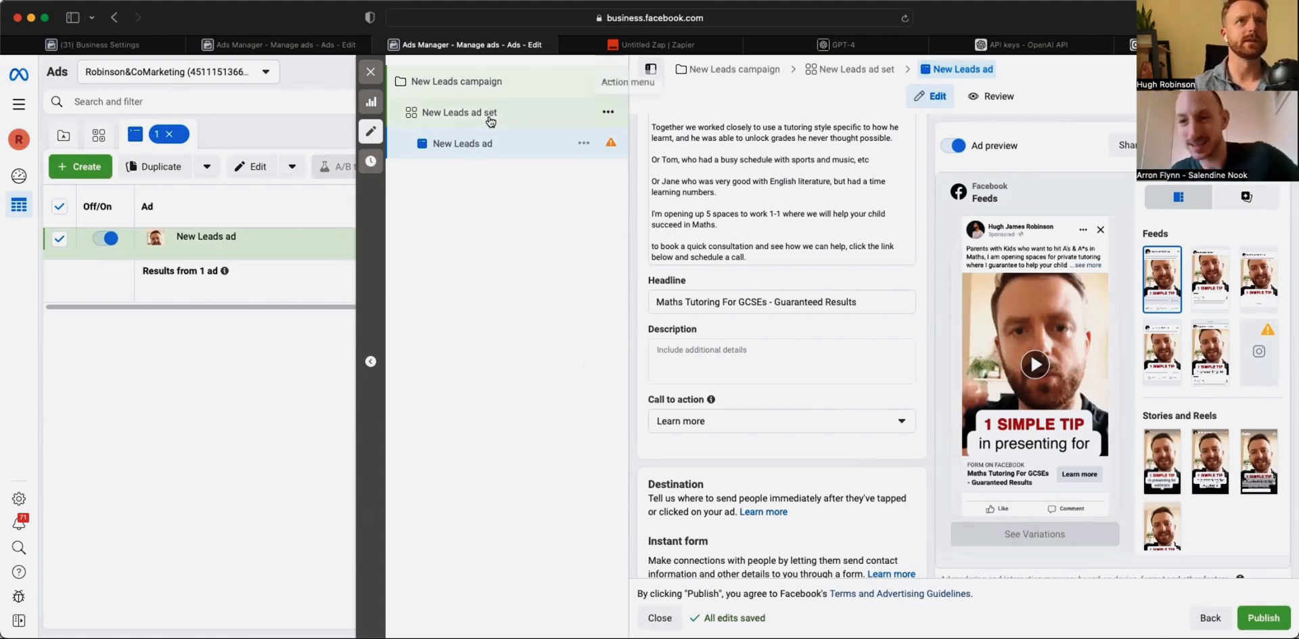
scroll(751, 414, "down", 1)
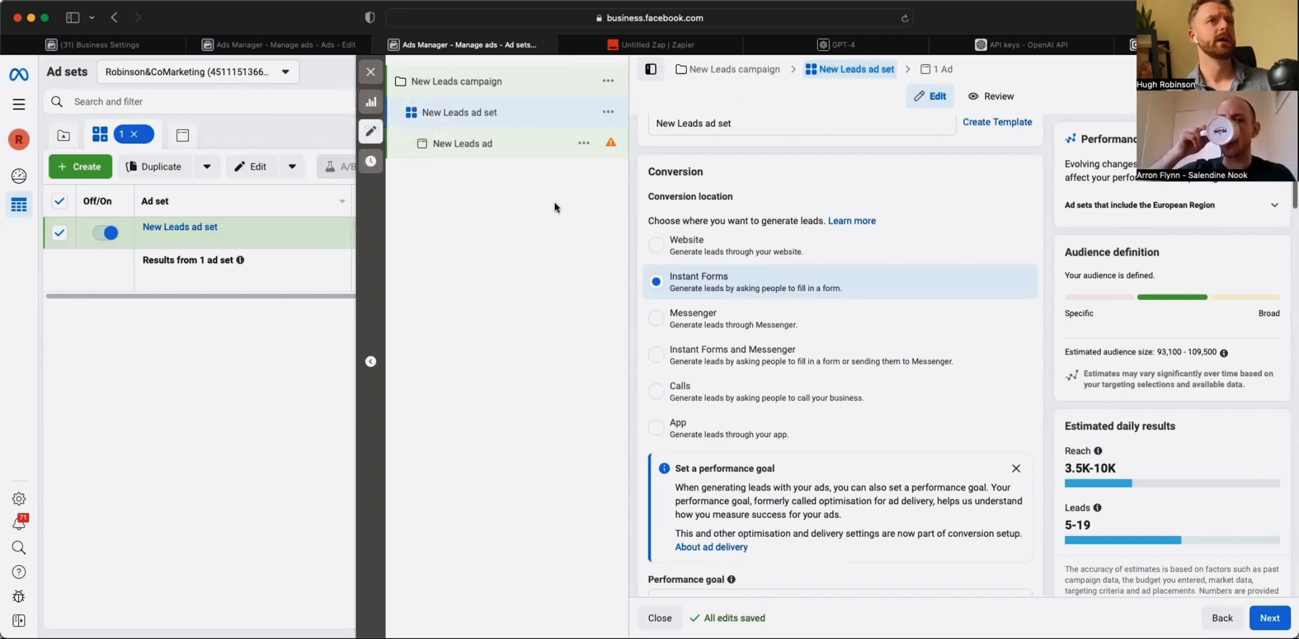
scroll(813, 248, "down", 15)
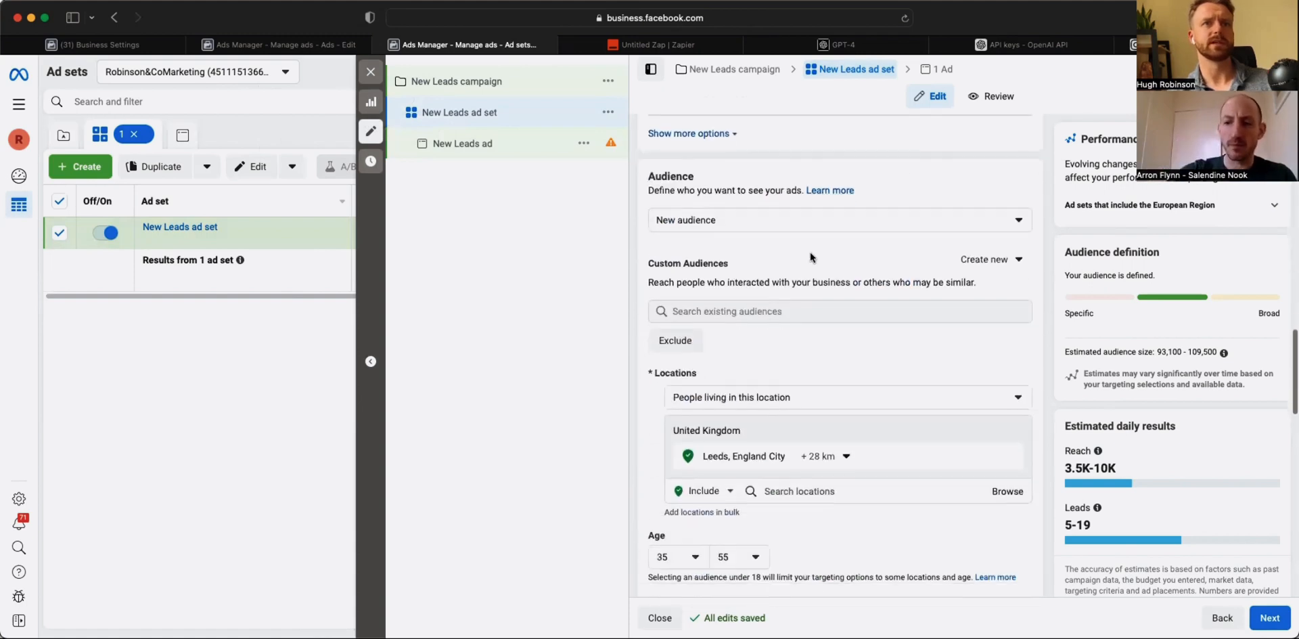
scroll(810, 257, "down", 15)
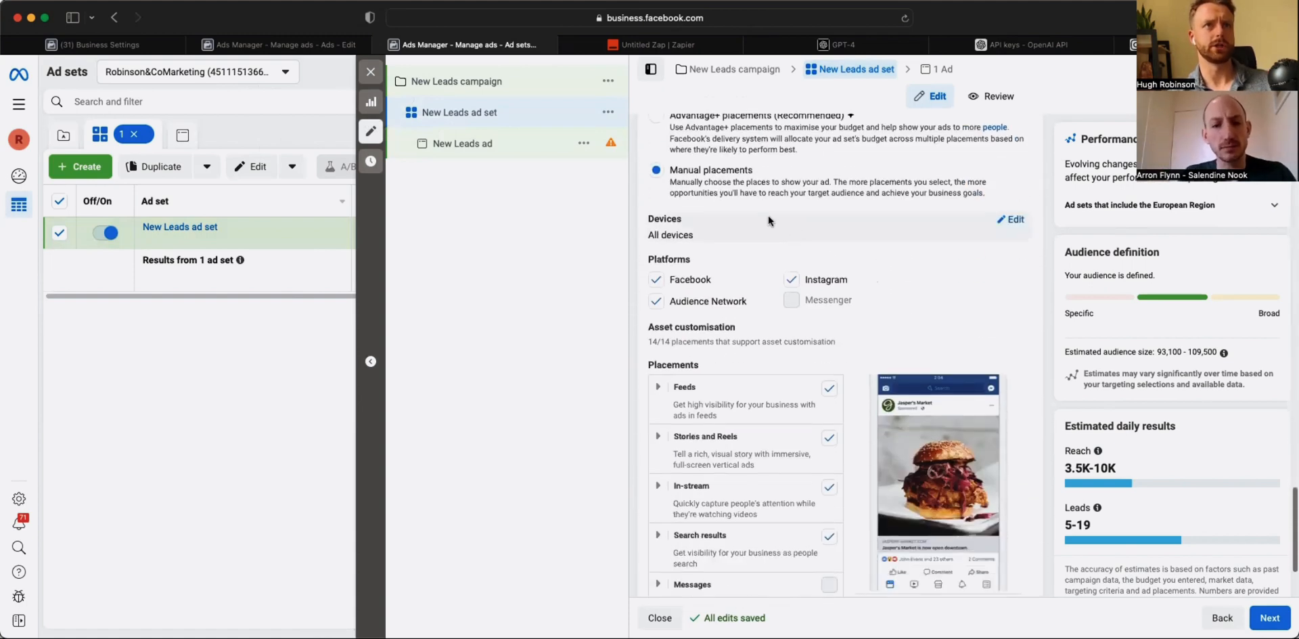
scroll(765, 234, "up", 3)
scroll(785, 348, "down", 3)
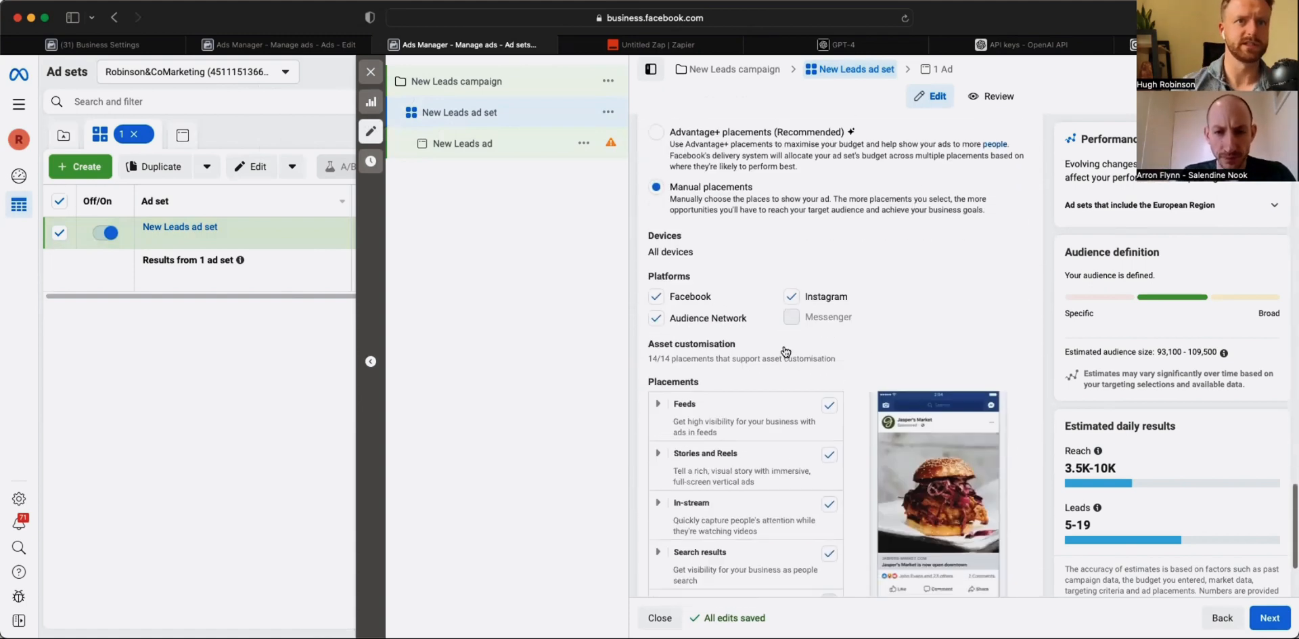
- Expand the Feeds and the Stories and Reels placement groups to examine which placements are selected
scroll(785, 351, "down", 2)
left_click(792, 298)
scroll(793, 298, "down", 3)
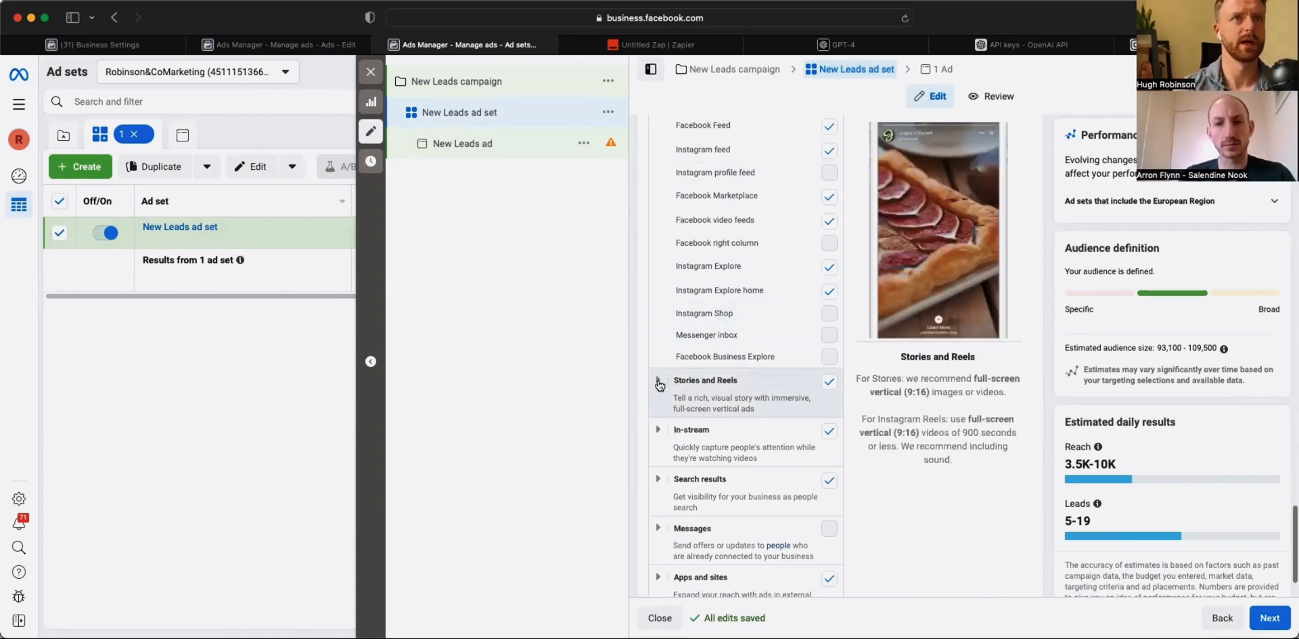
left_click(730, 385)
scroll(748, 341, "down", 3)
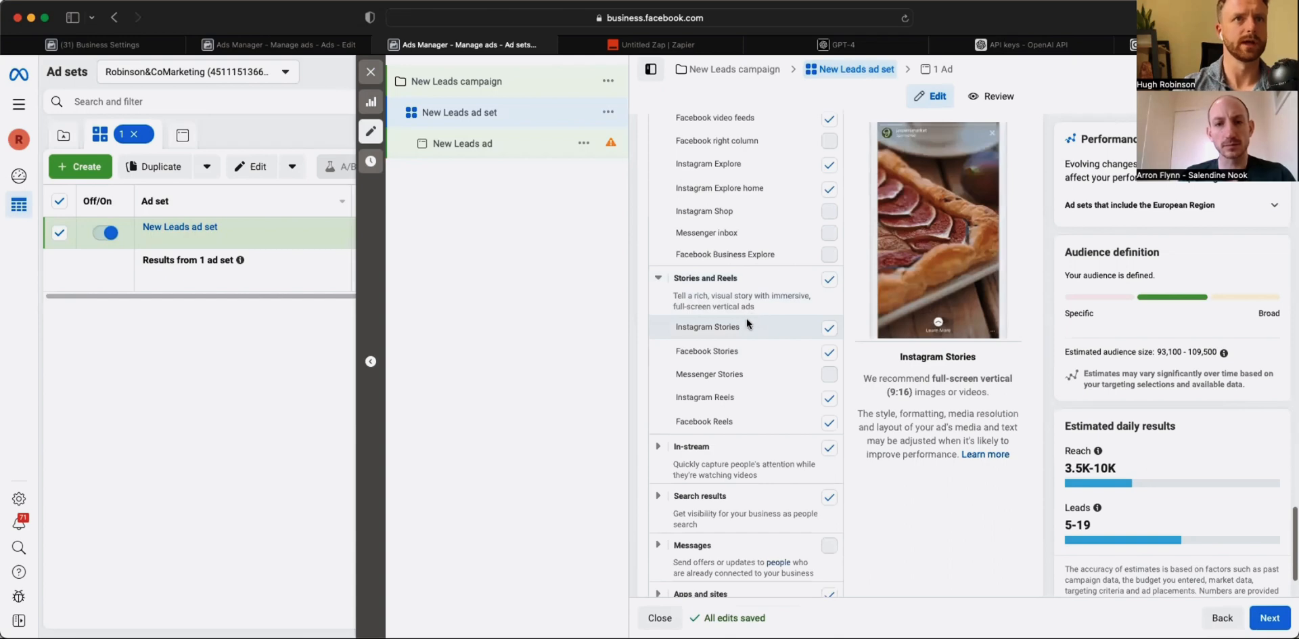
scroll(680, 403, "down", 2)
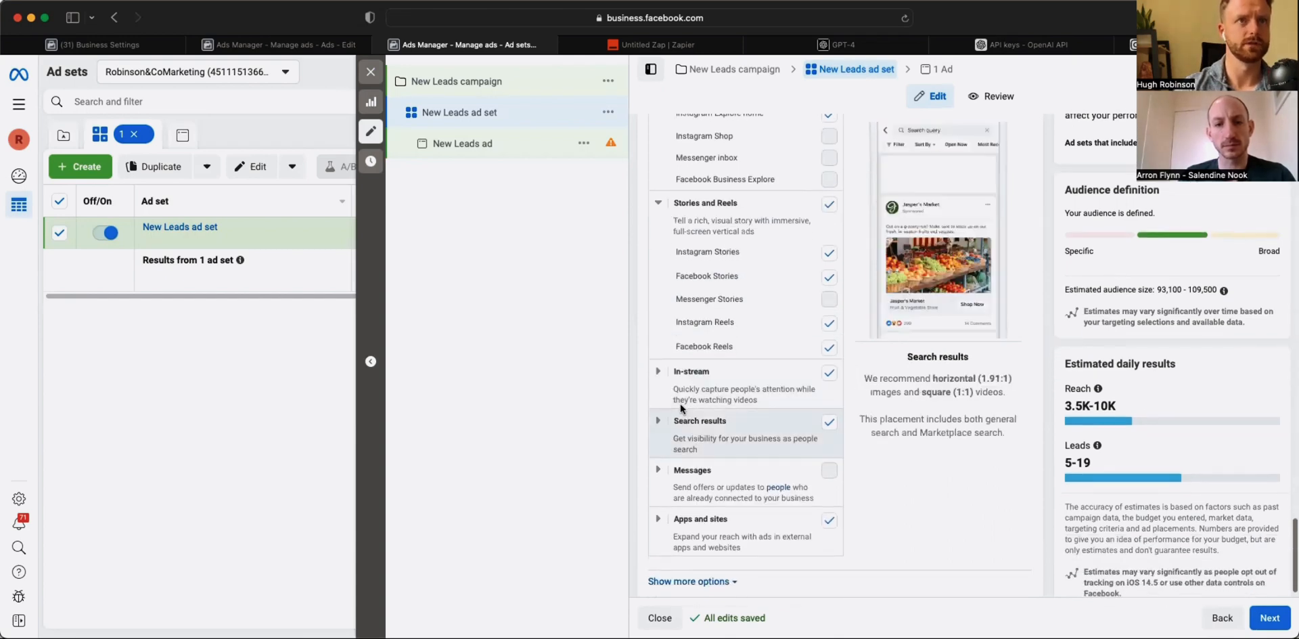
- Expand the In-stream, Search results, and Apps and sites placement groups and check their selected placements
left_click(692, 372)
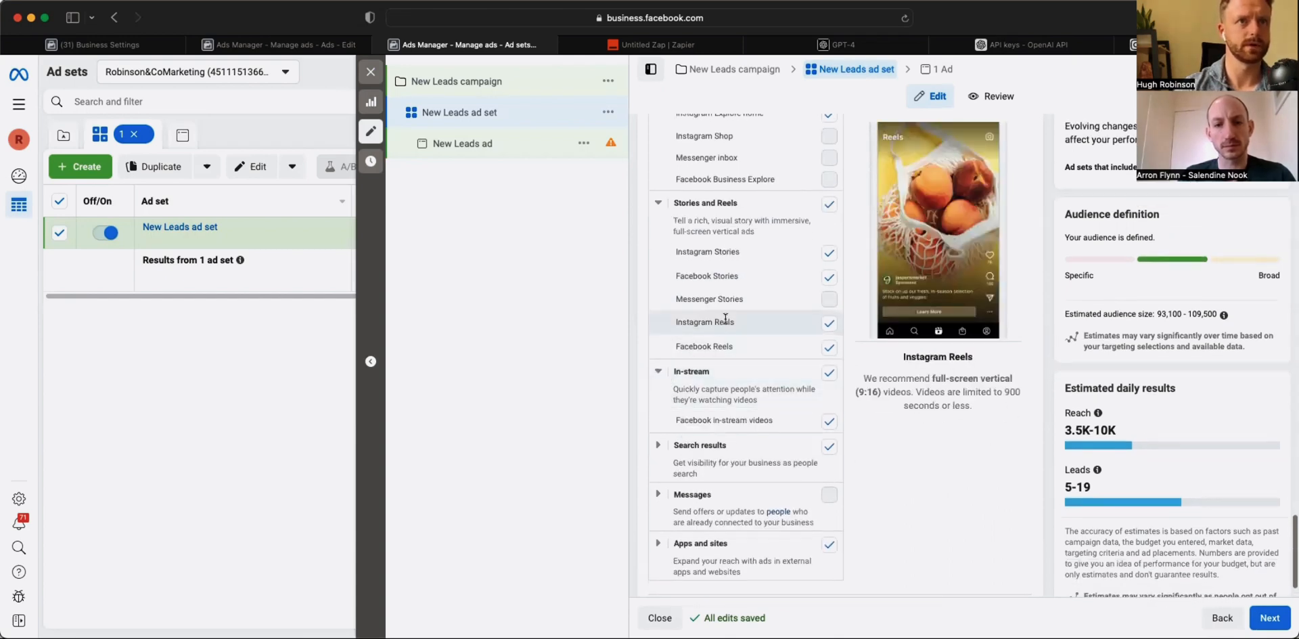
left_click(669, 447)
scroll(673, 450, "down", 2)
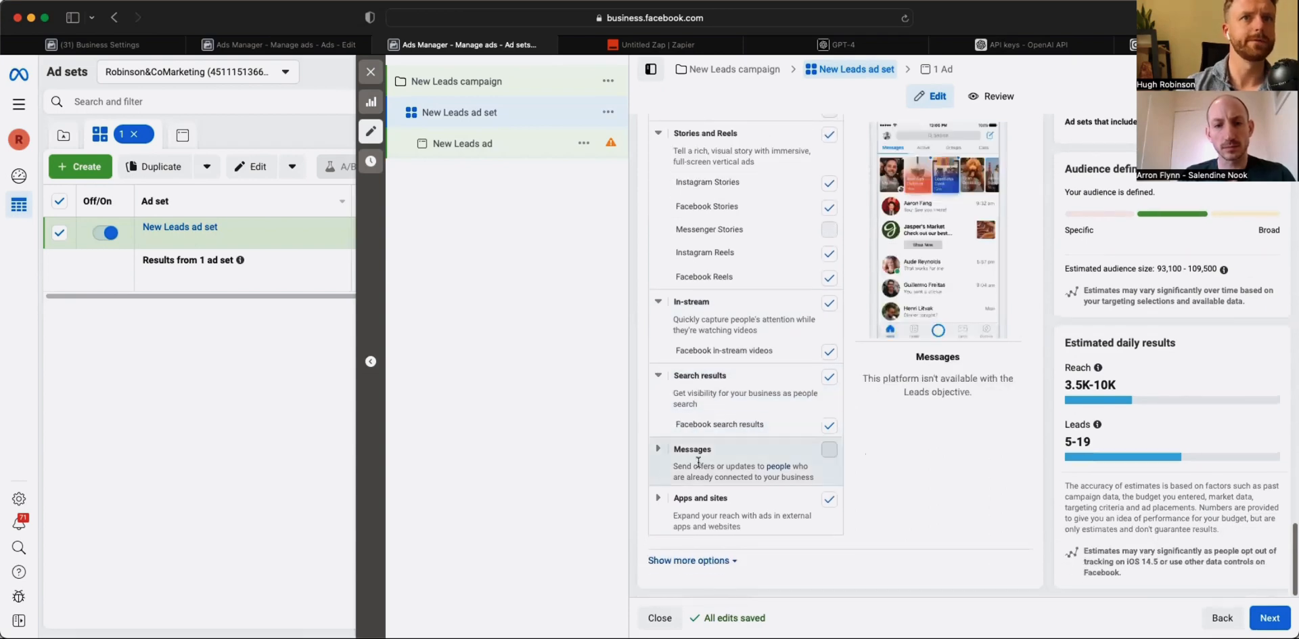
left_click(660, 500)
scroll(710, 475, "down", 2)
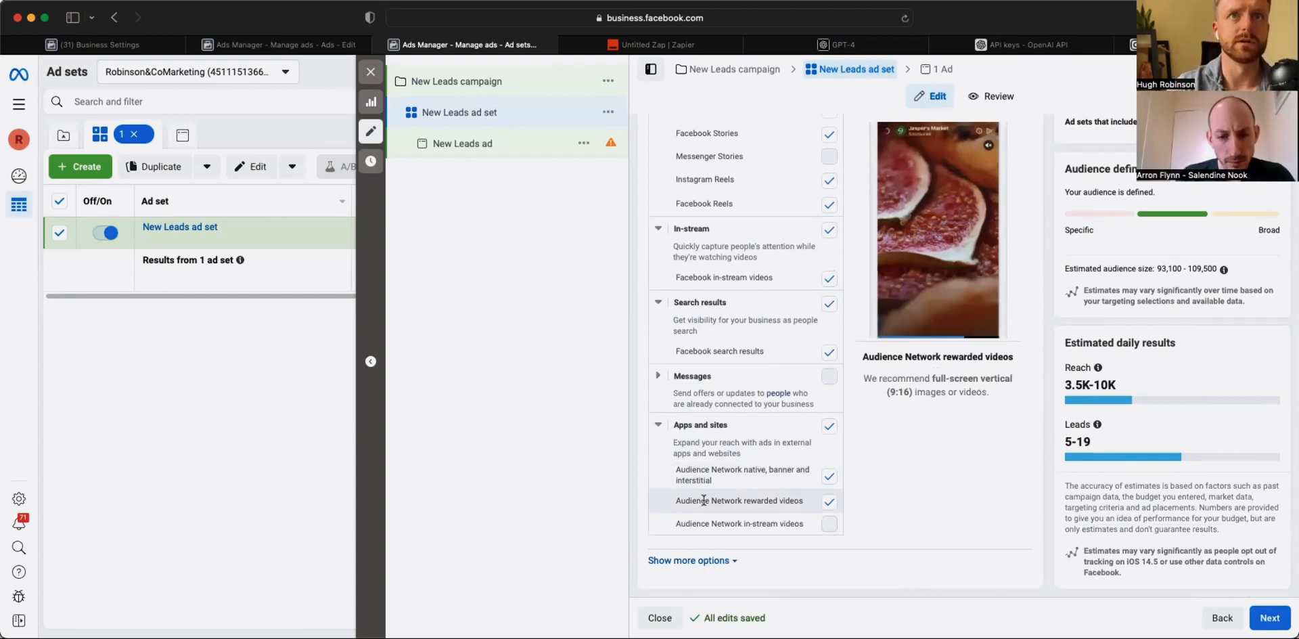
scroll(704, 504, "up", 1)
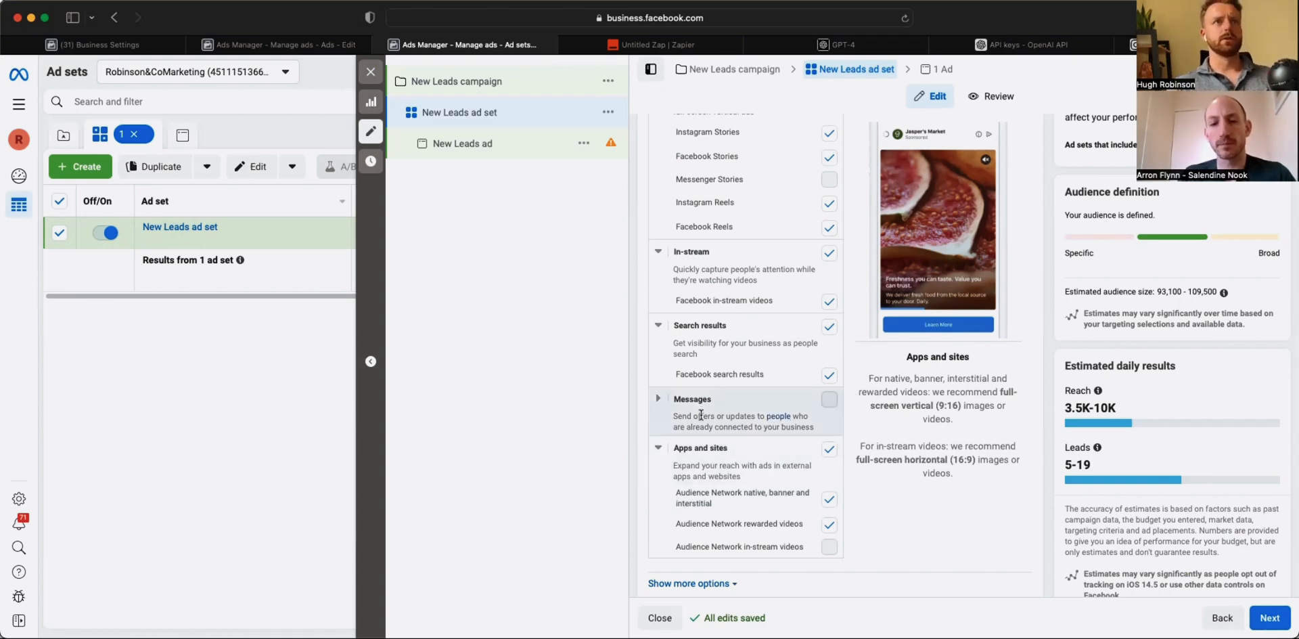
- Look through the ad, campaign and ad set levels of the New Leads campaign to check their main settings
left_click(469, 150)
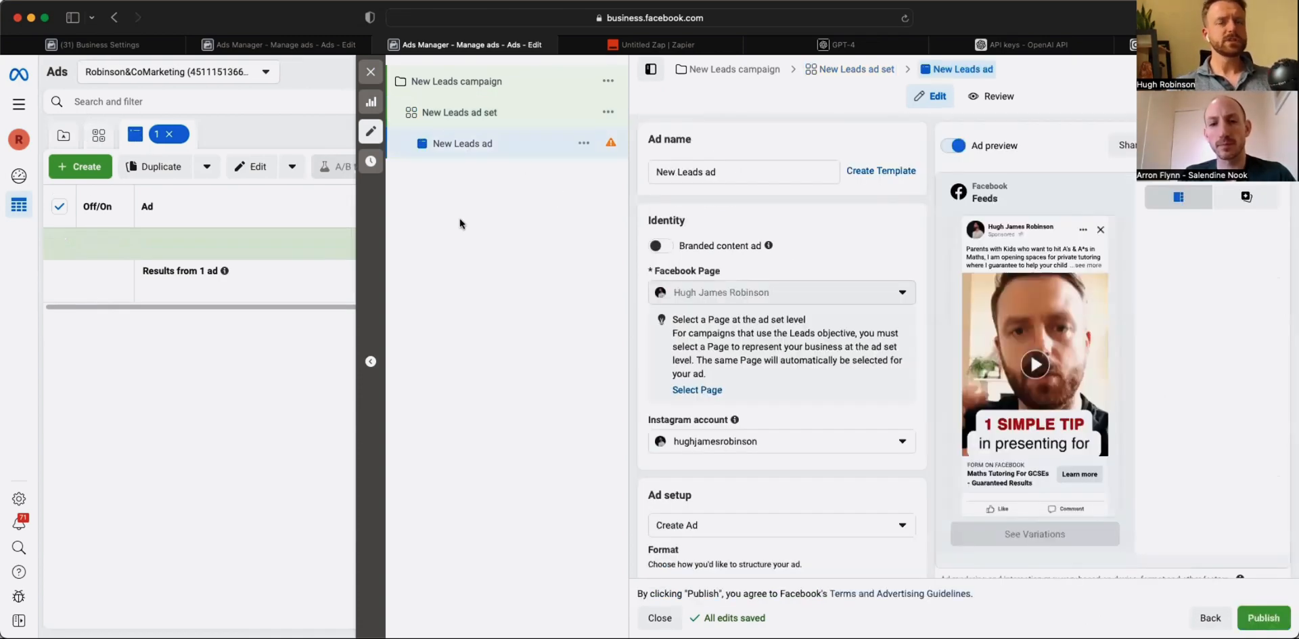
scroll(724, 291, "down", 10)
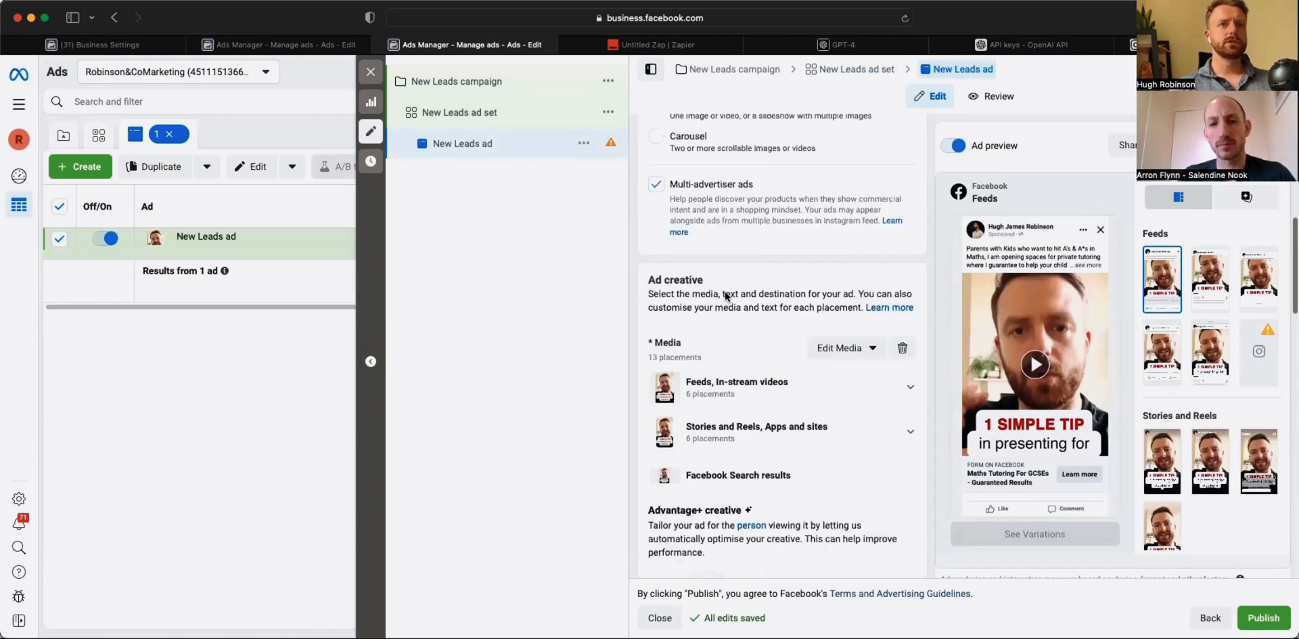
left_click(455, 81)
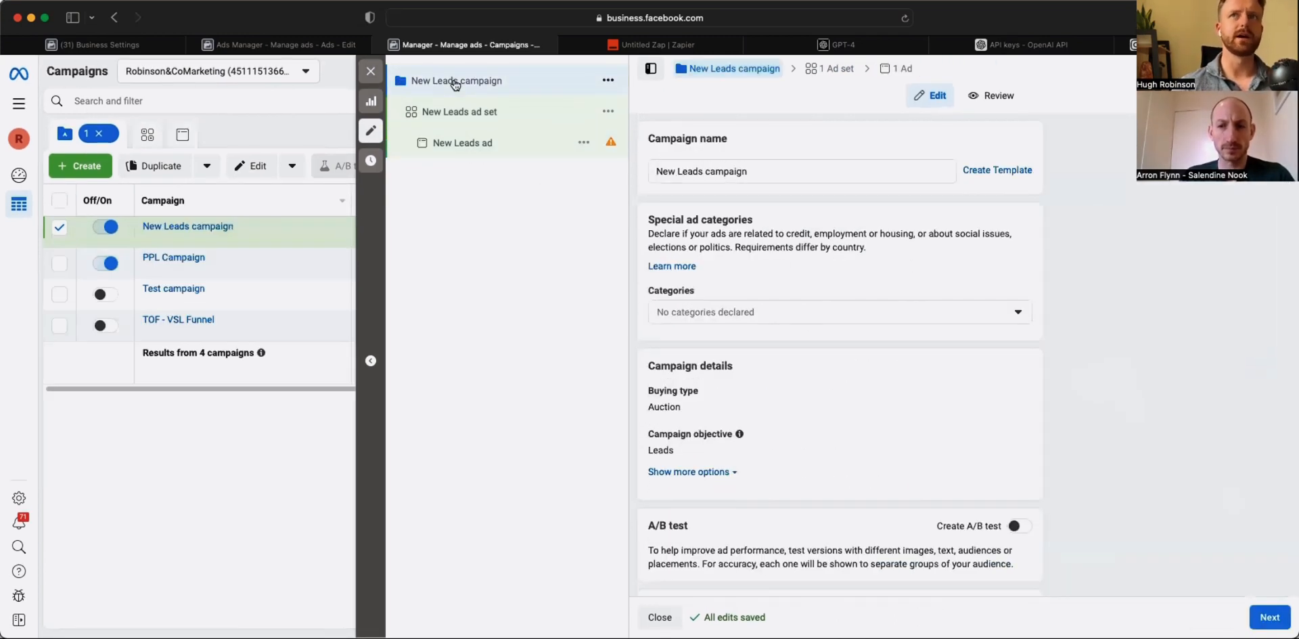
scroll(887, 261, "down", 3)
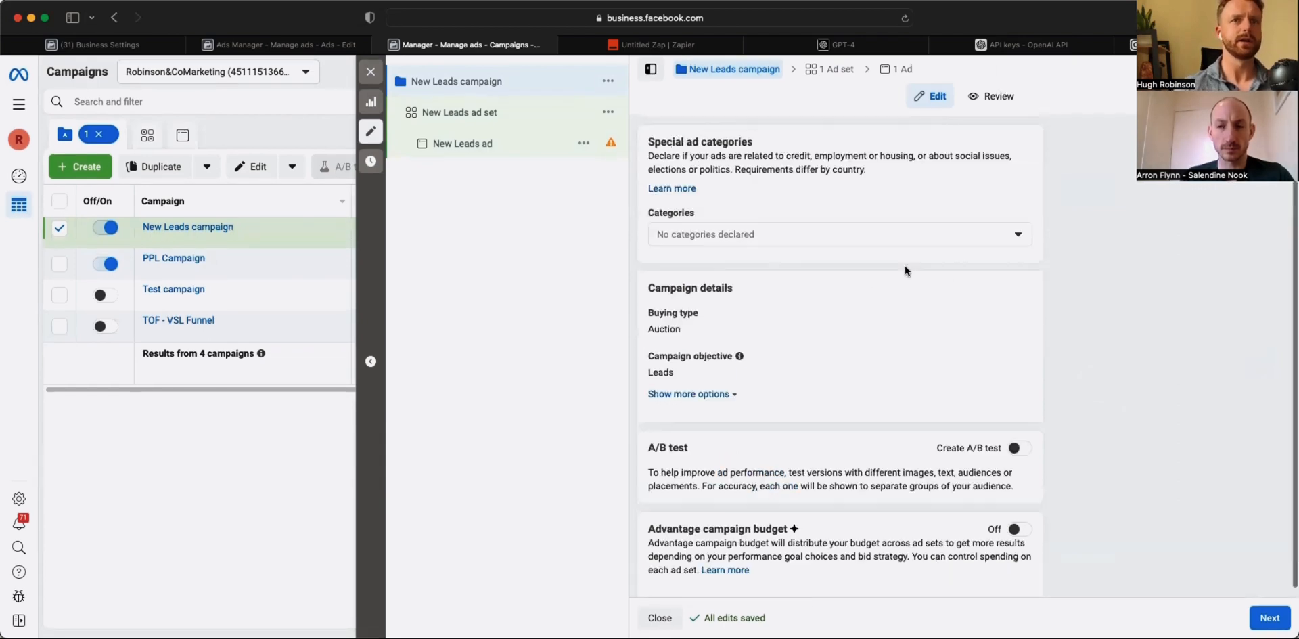
left_click(474, 112)
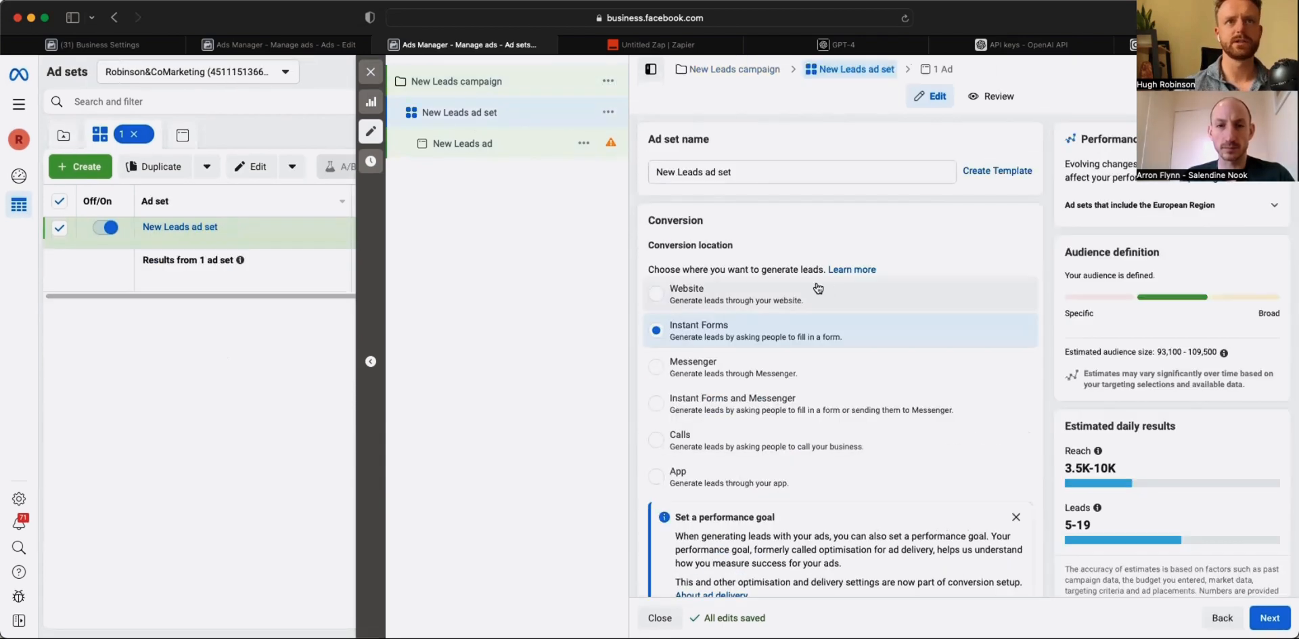
- Review the New Leads ad from its identity and format down to the headline, call to action and instant form selection
left_click(441, 143)
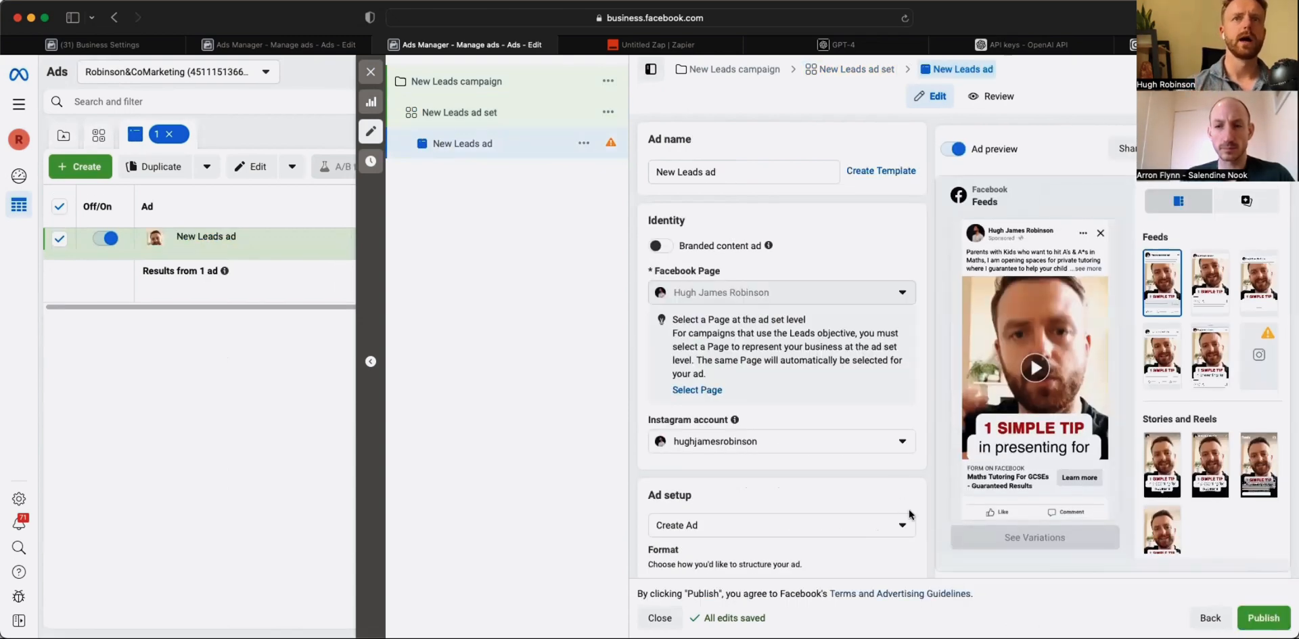
scroll(907, 509, "down", 1)
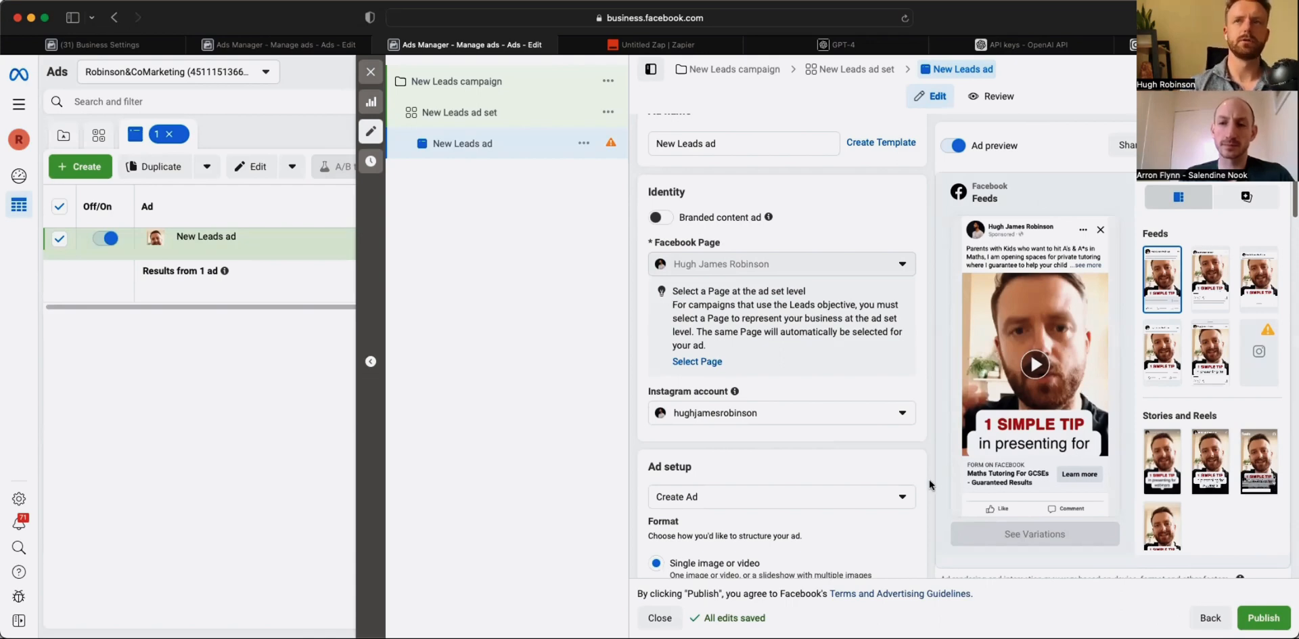
scroll(928, 479, "down", 5)
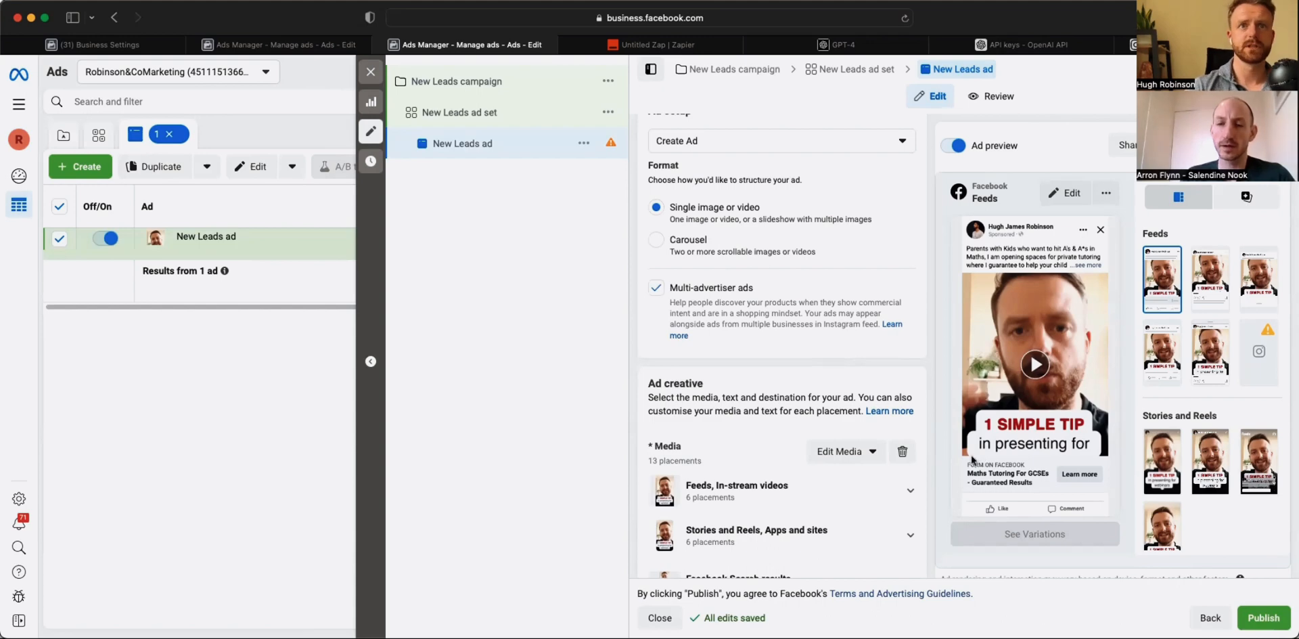
scroll(859, 452, "down", 10)
scroll(864, 446, "down", 5)
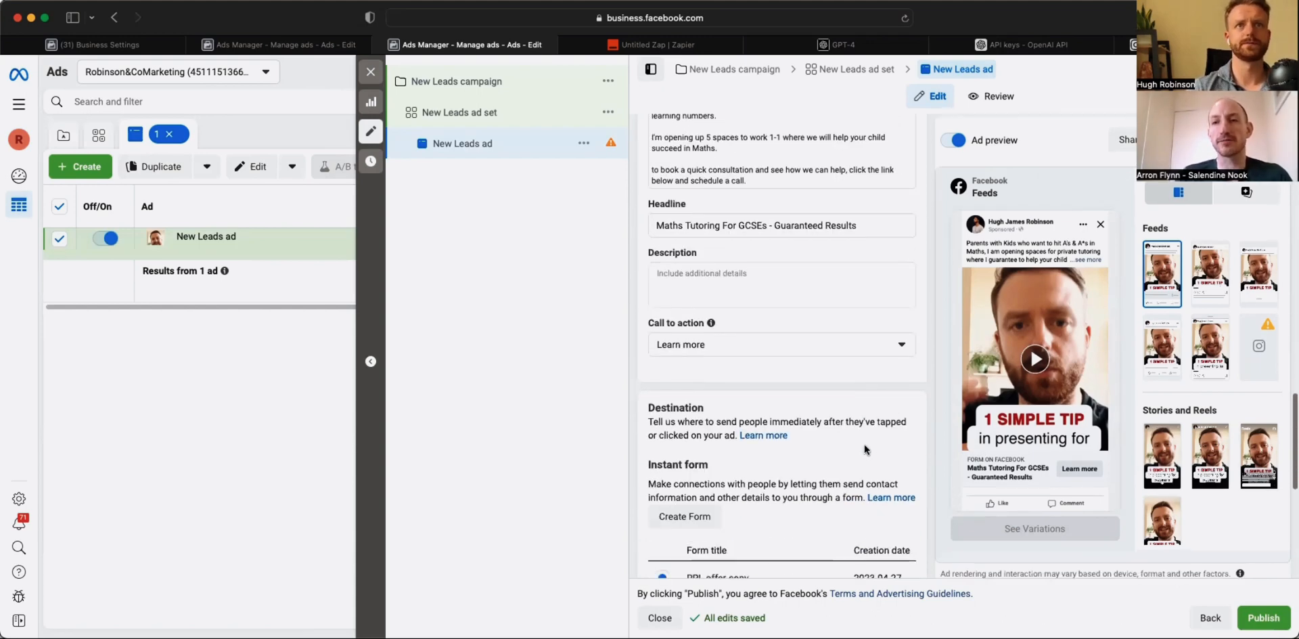
scroll(856, 426, "down", 4)
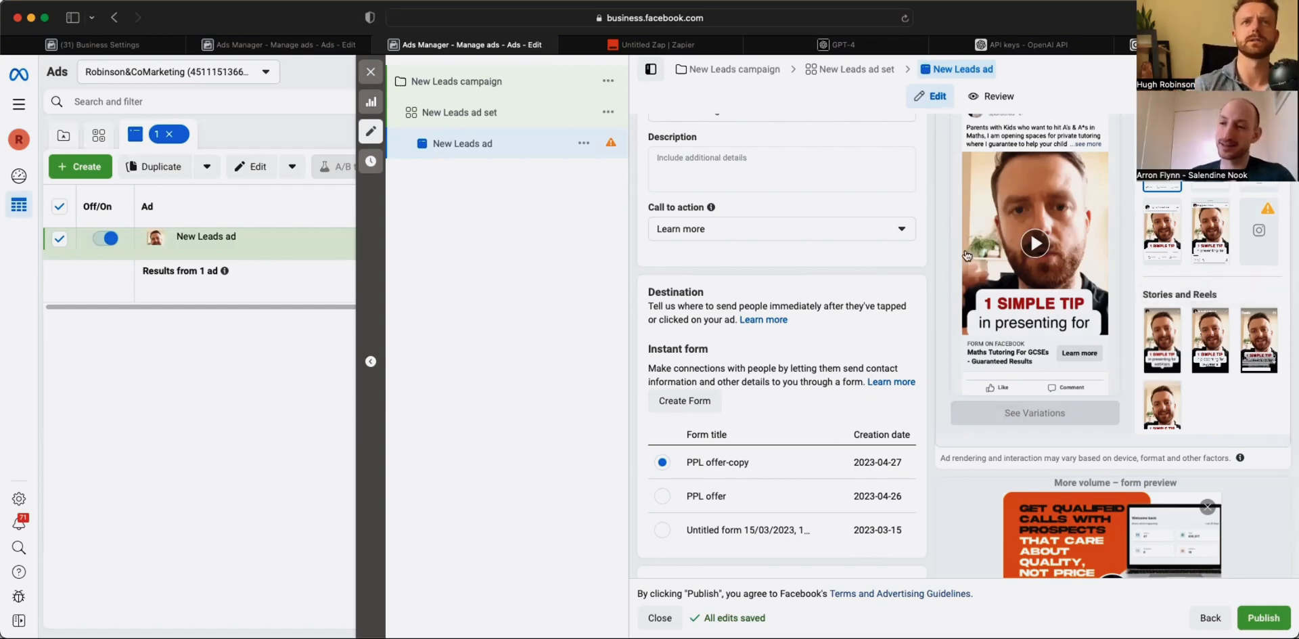
scroll(781, 228, "up", 2)
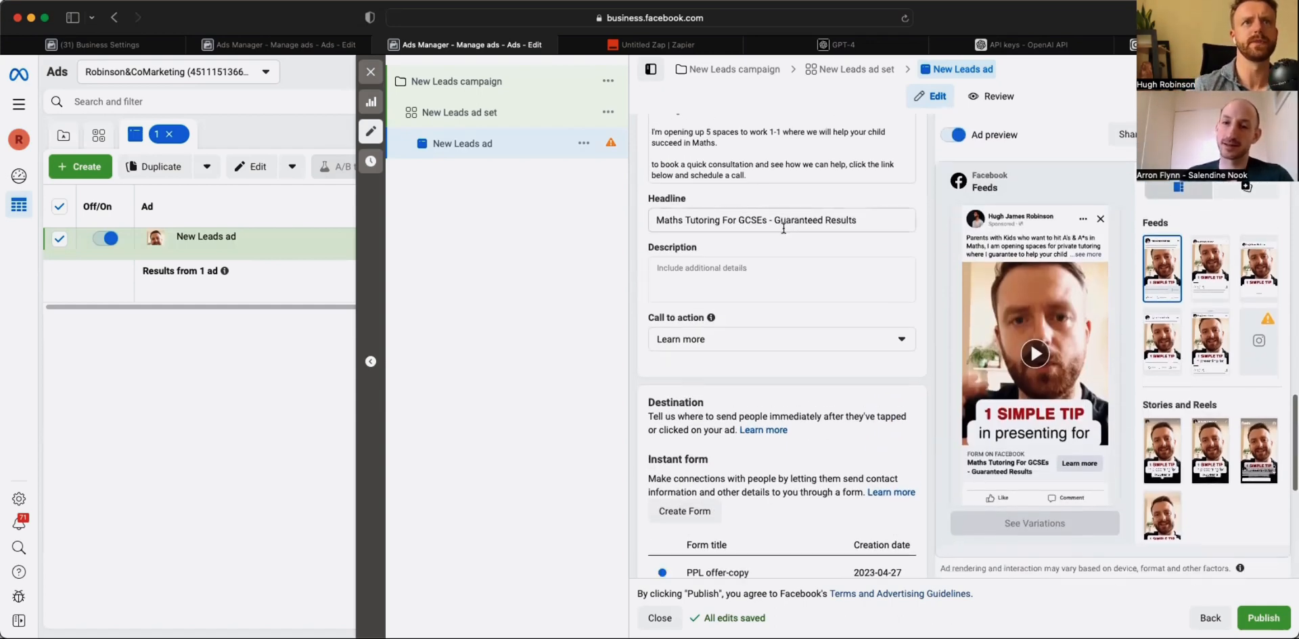
scroll(782, 227, "down", 4)
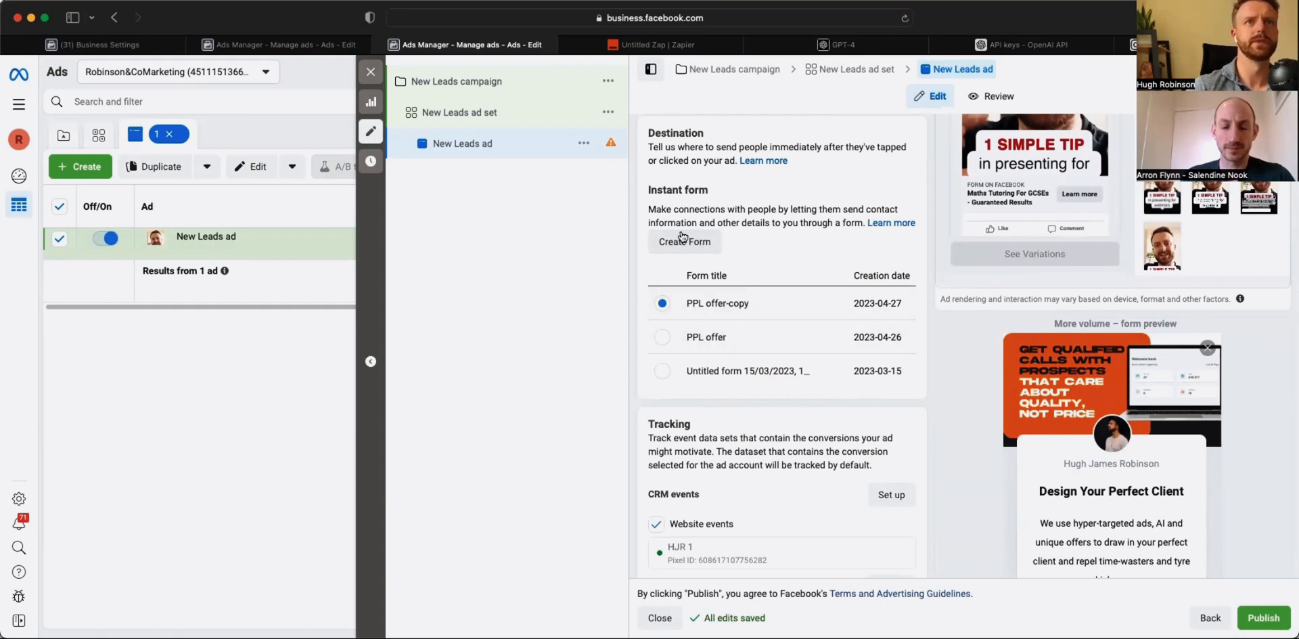
- Open a duplicate of the PPL offer-copy instant form and examine the greeting and qualifying questions in its preview
left_click(829, 304)
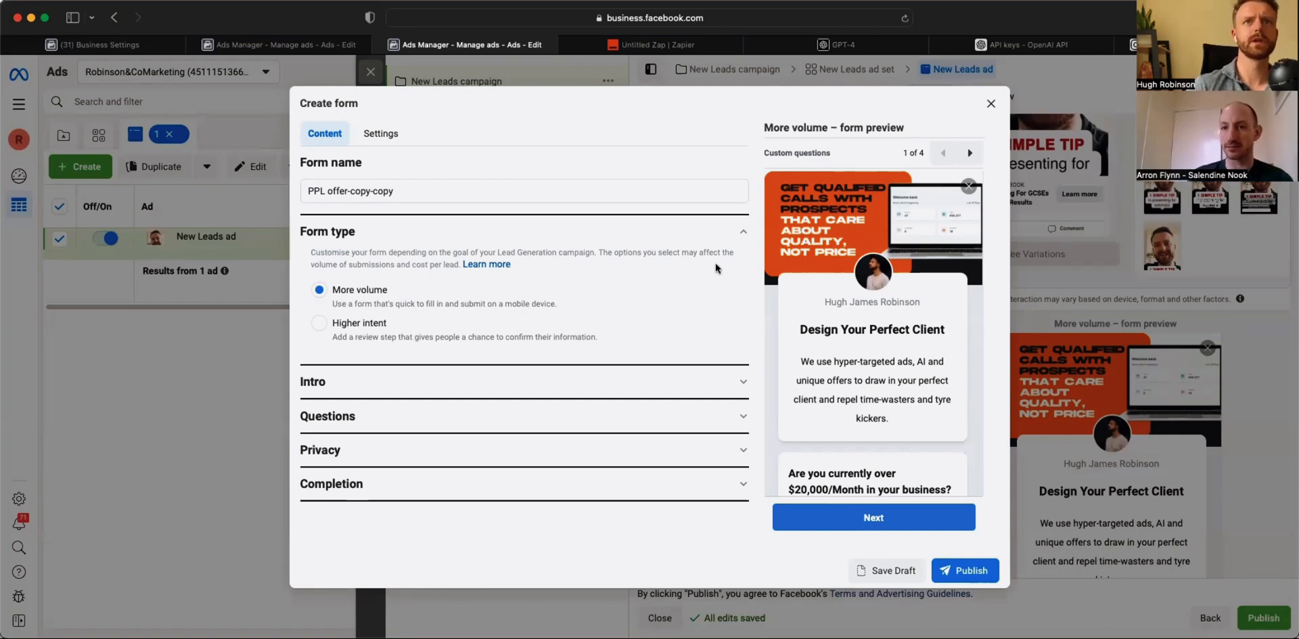
scroll(802, 366, "down", 5)
scroll(802, 366, "up", 5)
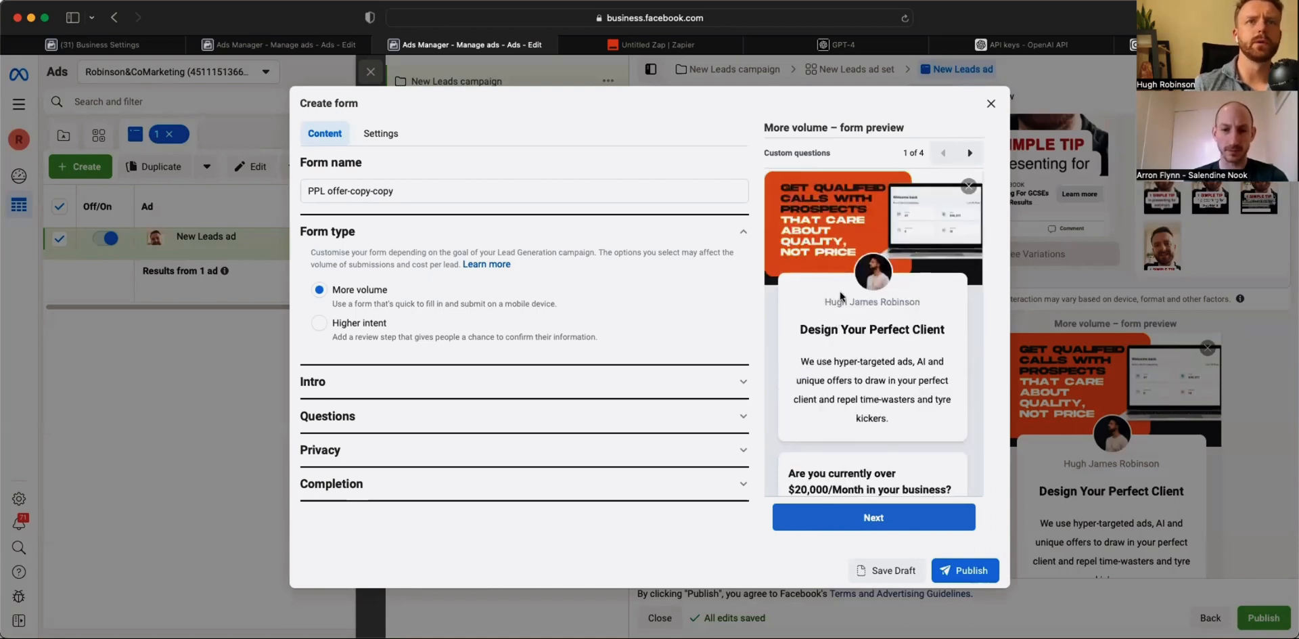
scroll(851, 333, "down", 1)
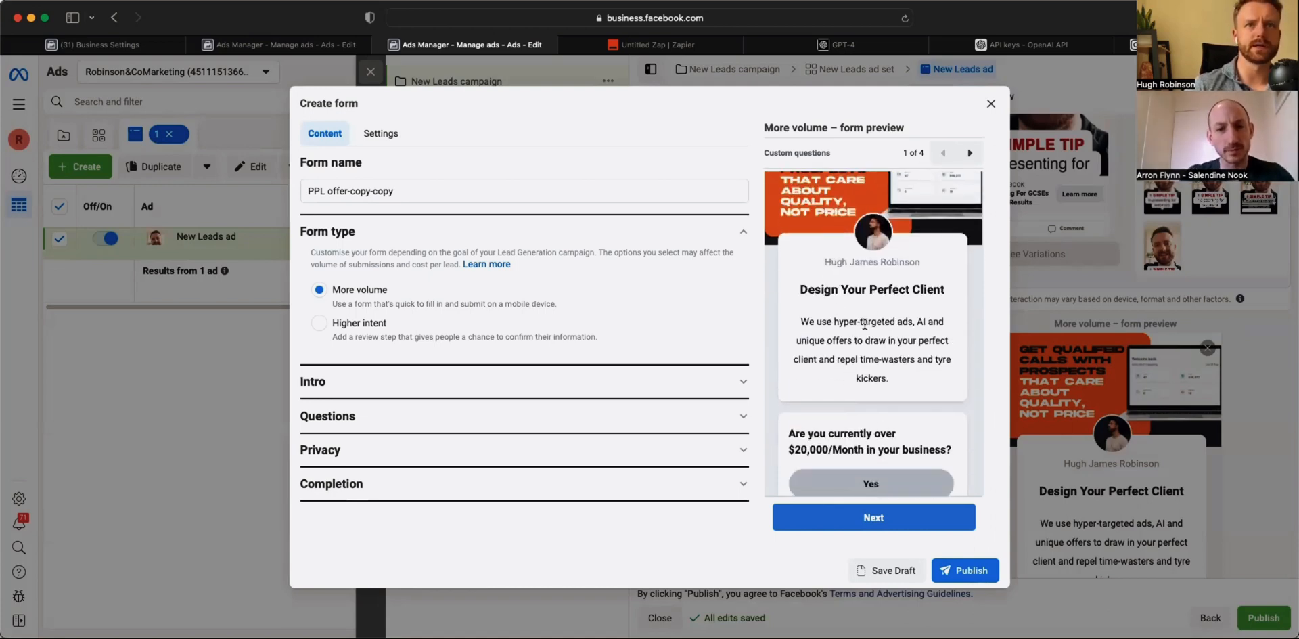
scroll(864, 324, "down", 5)
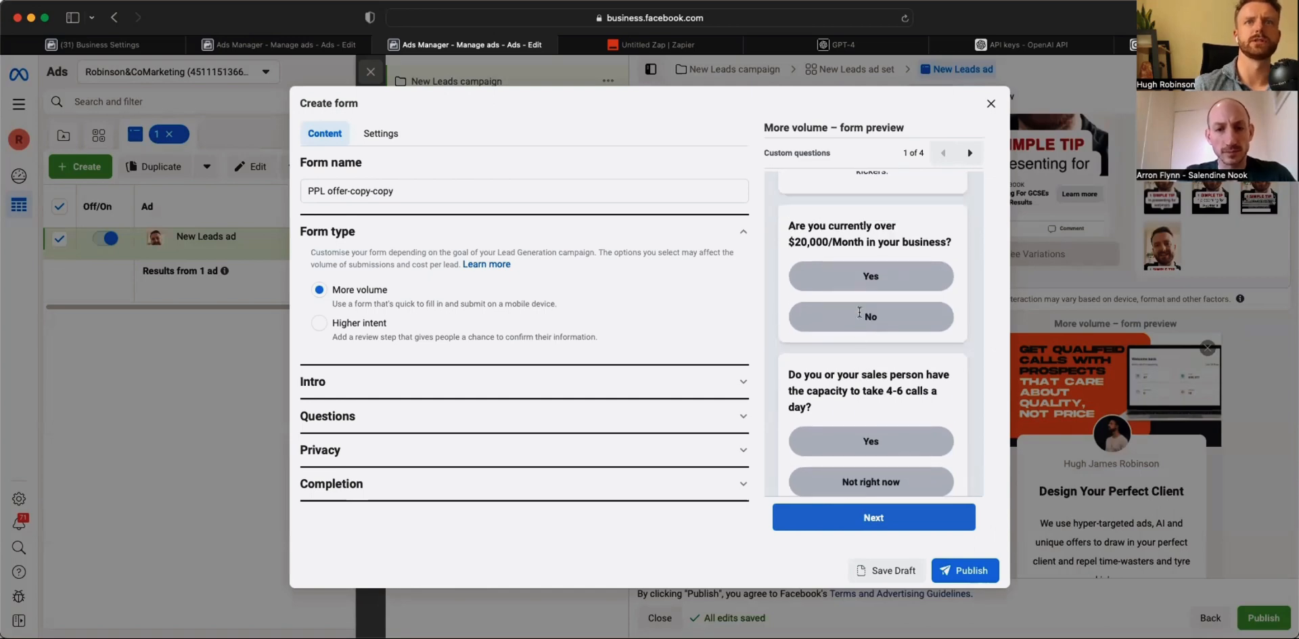
scroll(856, 311, "down", 1)
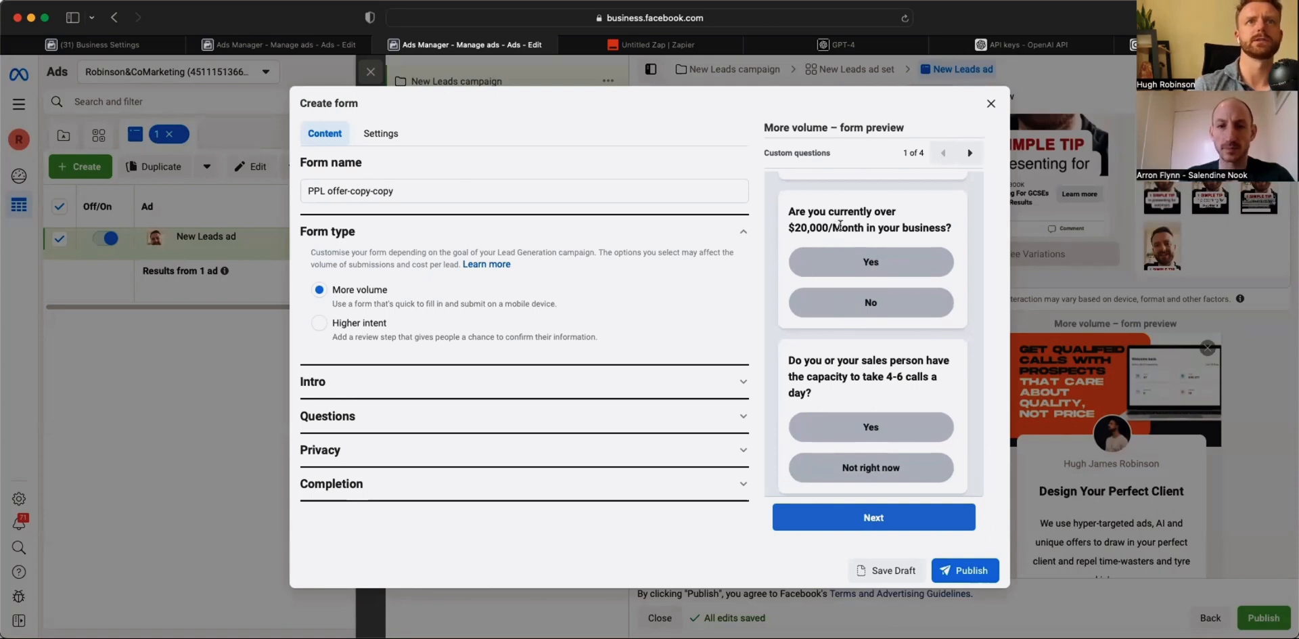
scroll(886, 275, "down", 1)
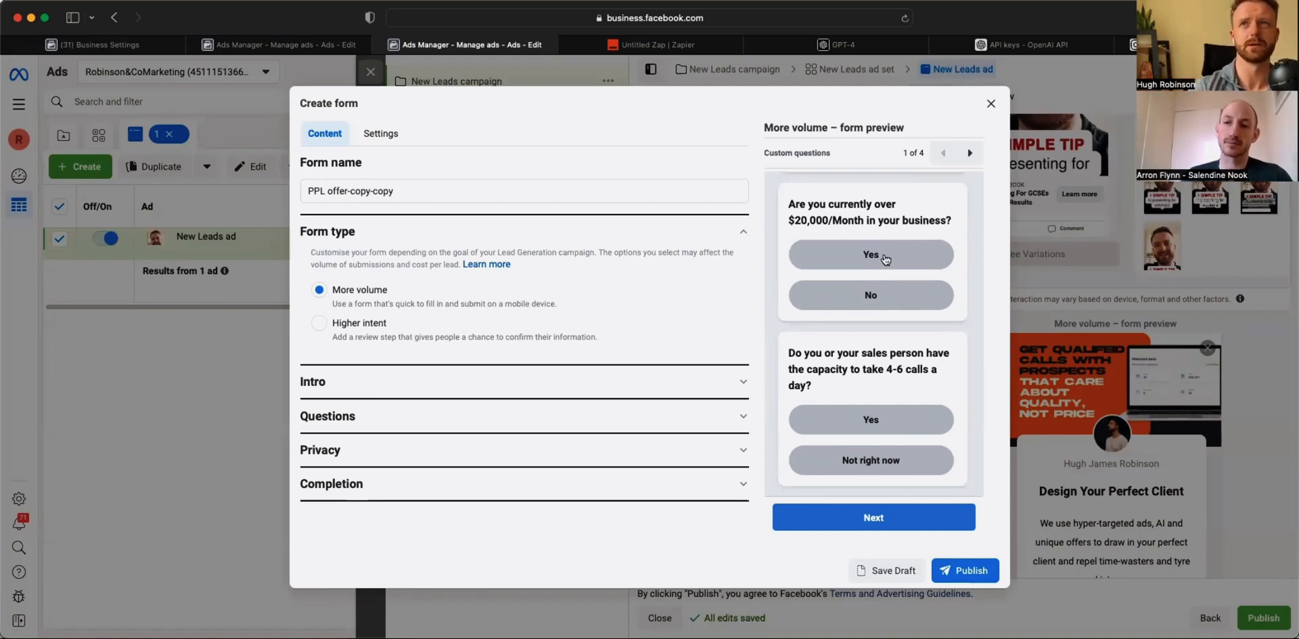
scroll(885, 259, "down", 3)
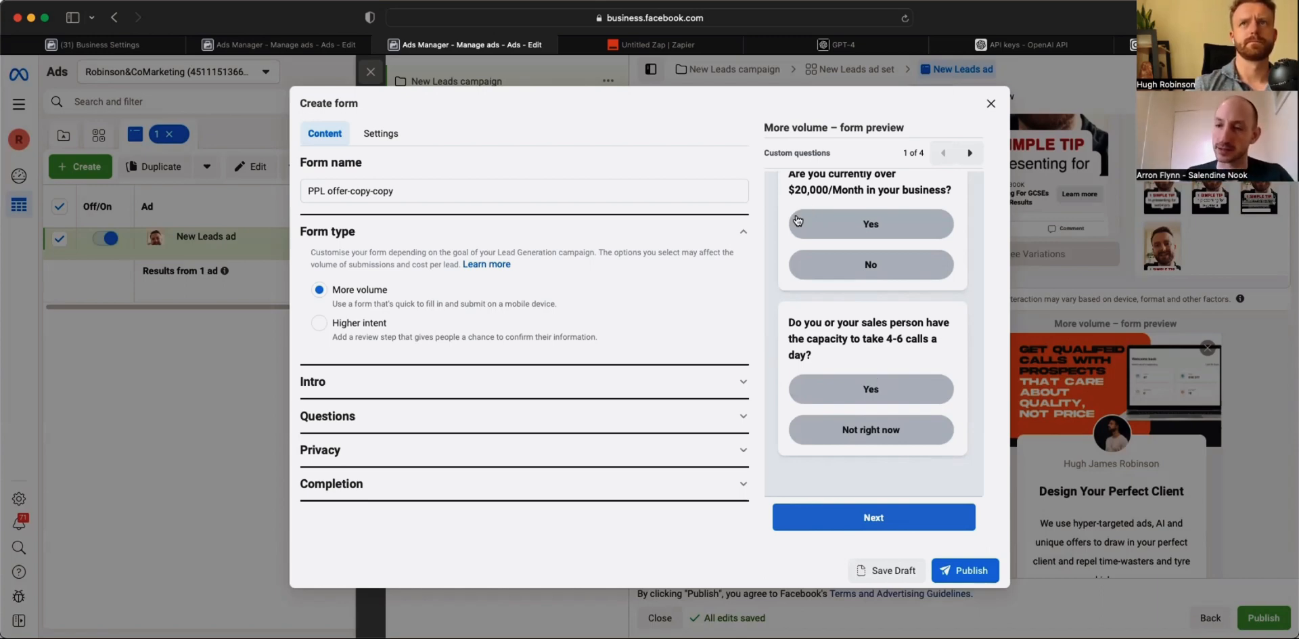
scroll(796, 215, "up", 1)
scroll(796, 216, "down", 1)
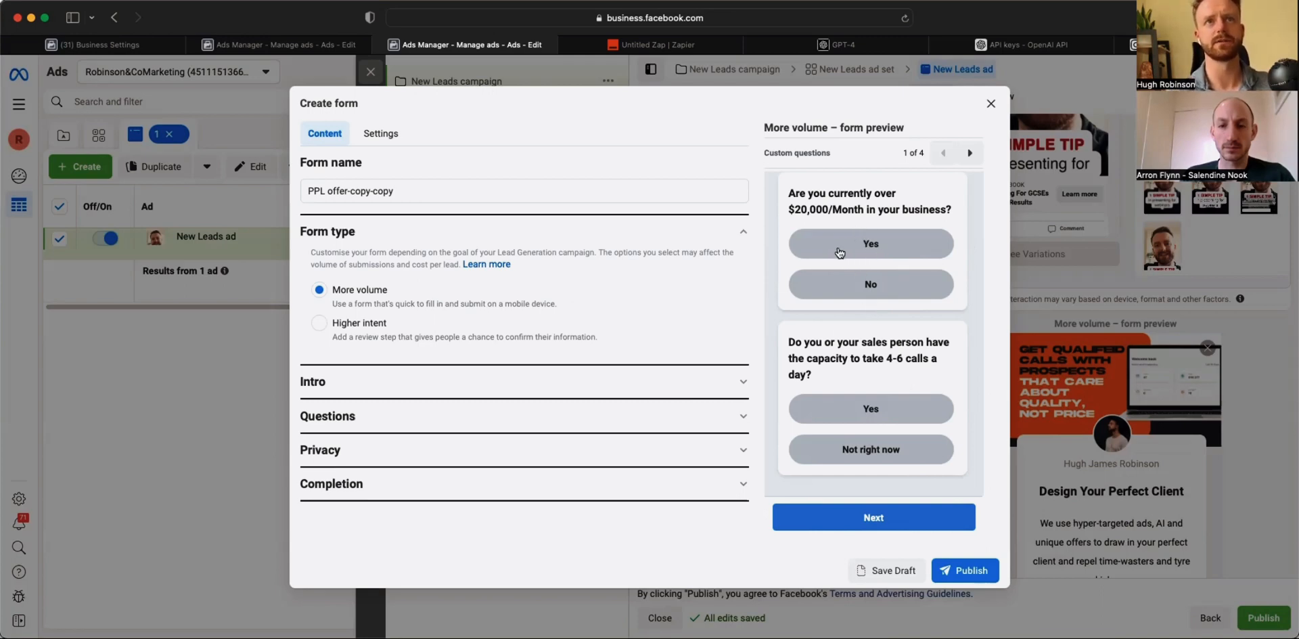
- Expand the form's Intro and Questions sections to examine the greeting, custom questions and prefilled contact fields
left_click(707, 384)
scroll(626, 379, "down", 5)
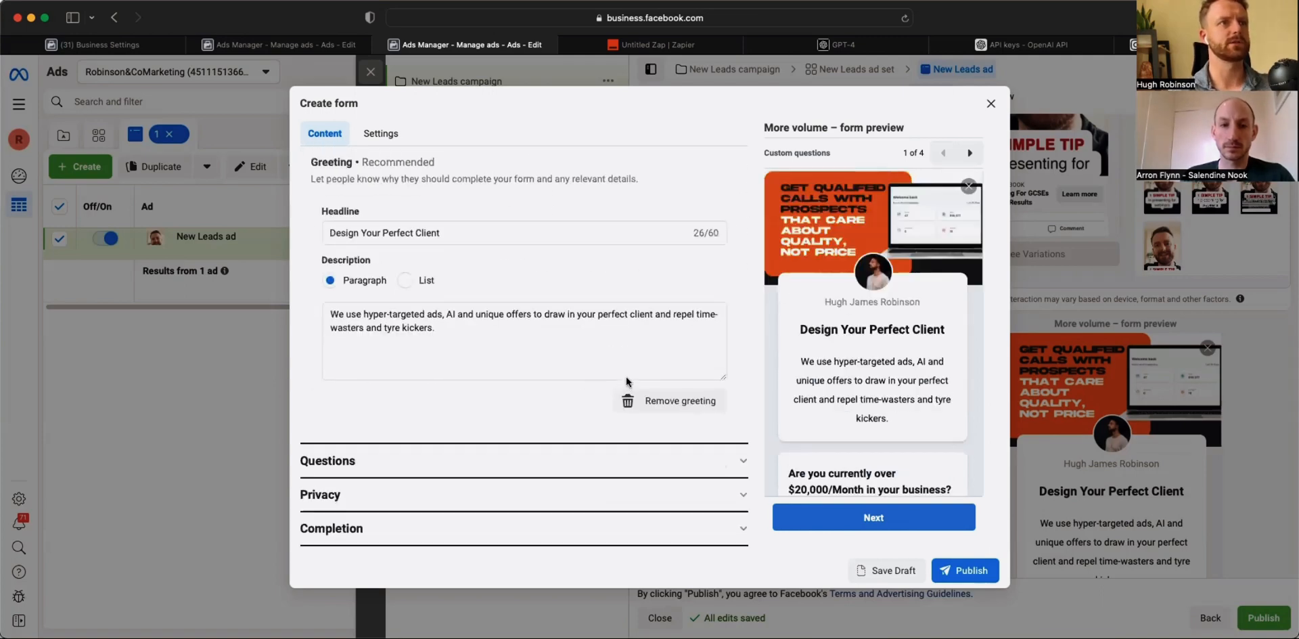
left_click(697, 464)
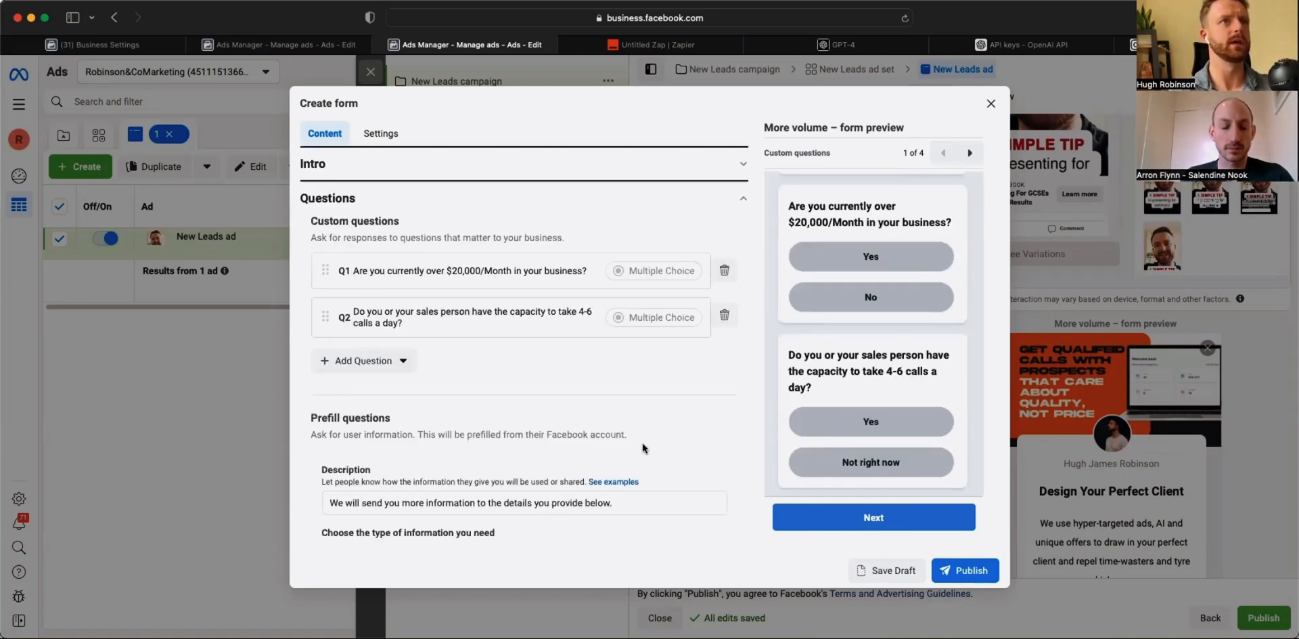
scroll(652, 411, "down", 4)
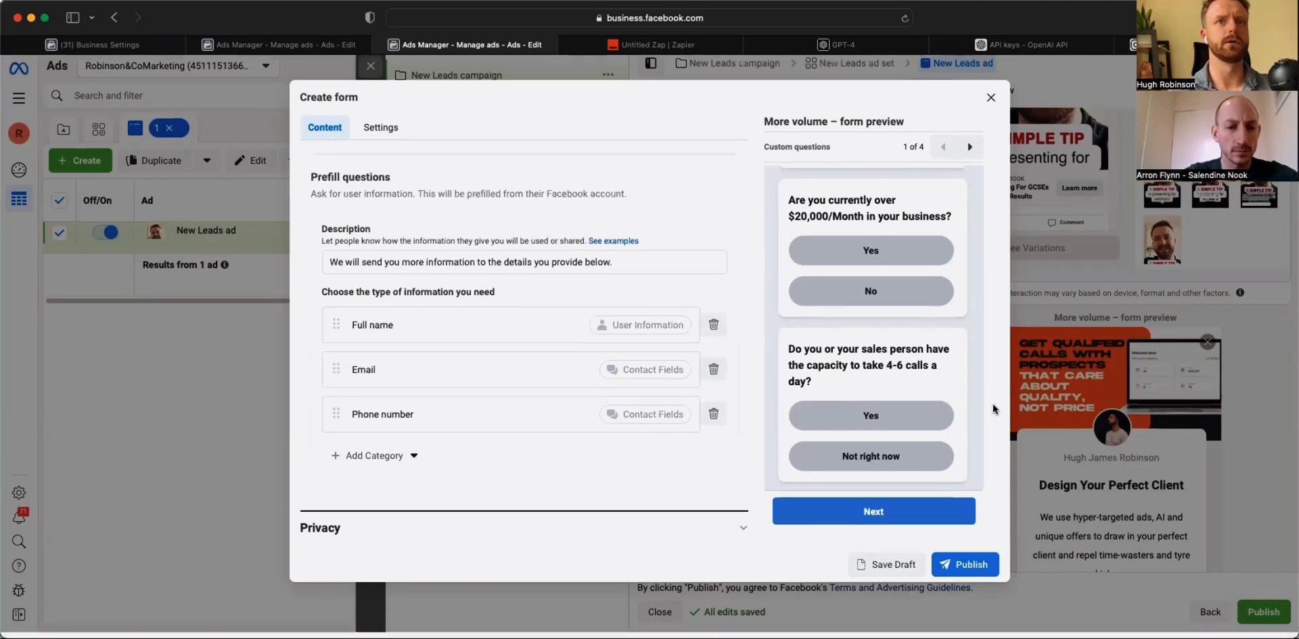
- Step through the form preview's contact information and privacy review pages to the message for leads
left_click(969, 153)
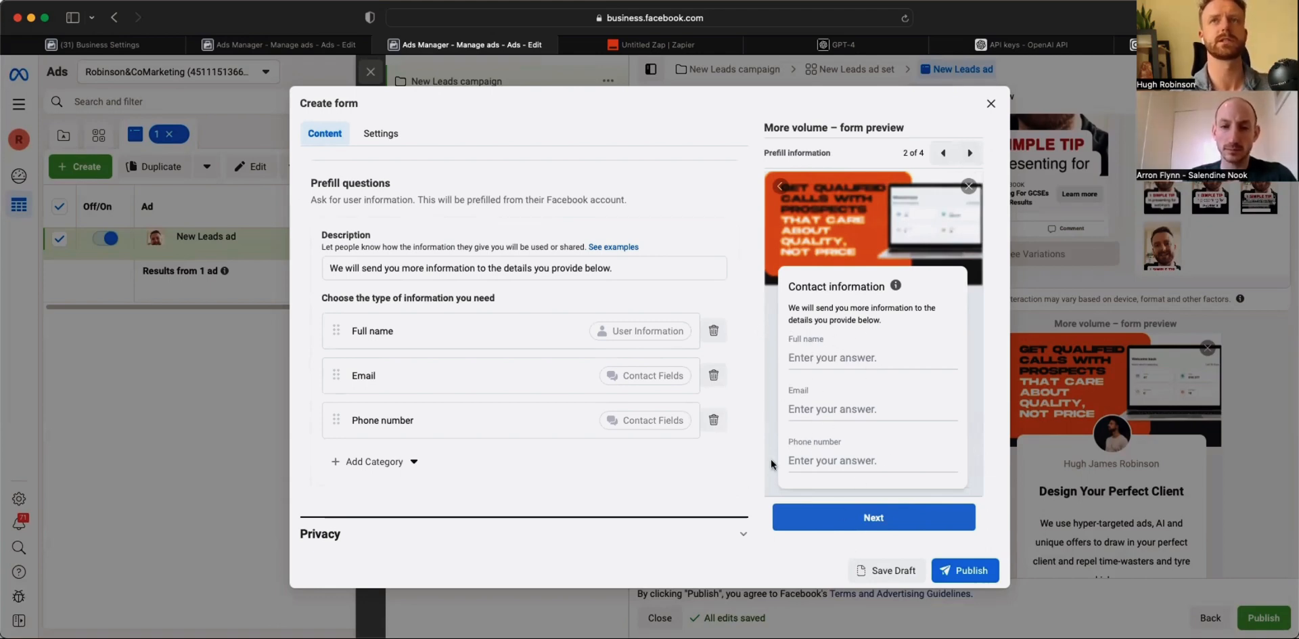
left_click(971, 154)
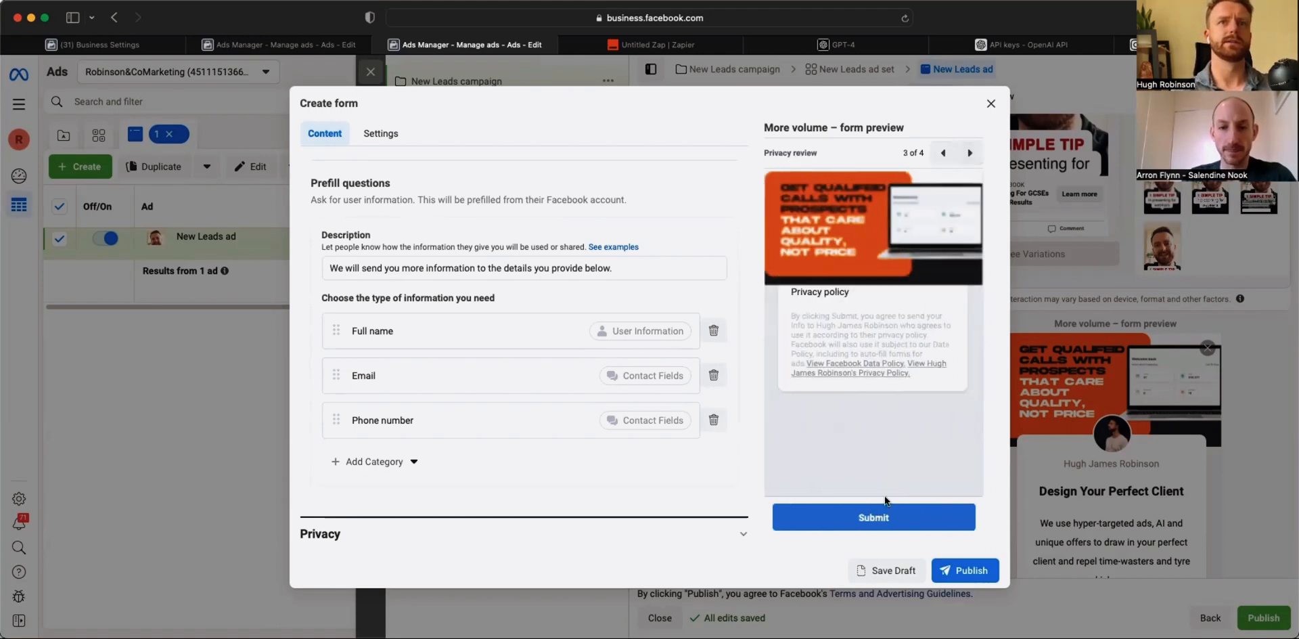
left_click(970, 153)
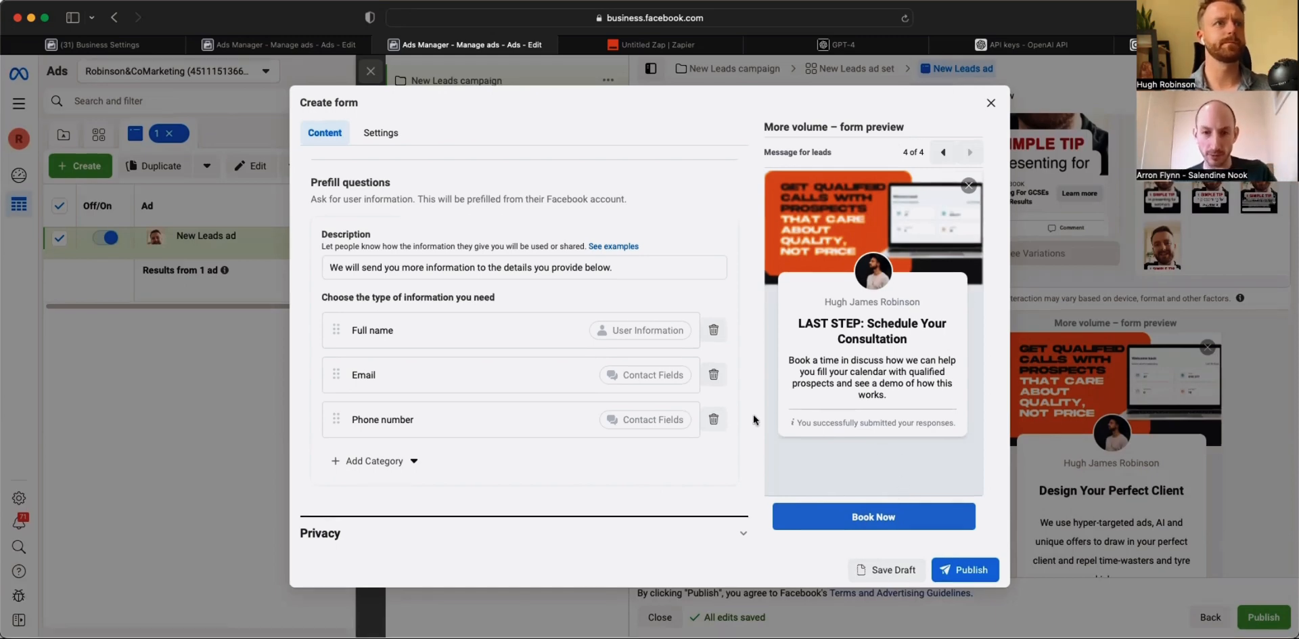
- Expand the form's Completion section and copy the link behind the Book Now call to action
scroll(514, 470, "down", 1)
left_click(507, 528)
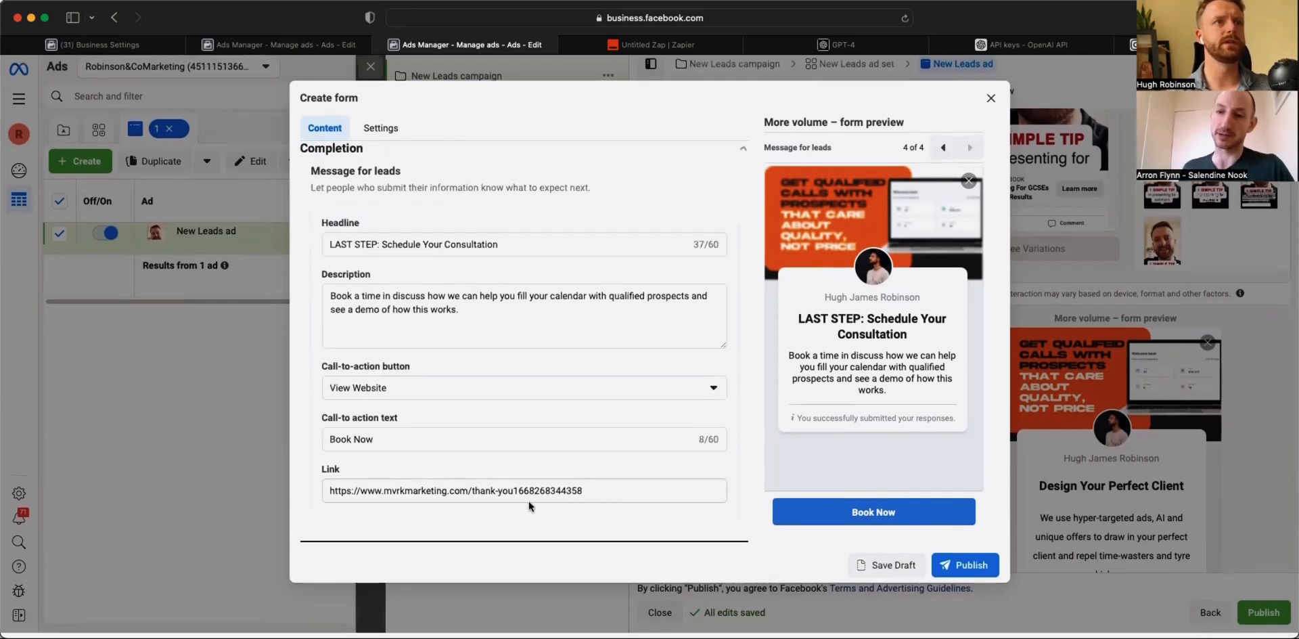
left_click_drag(598, 495, 345, 497)
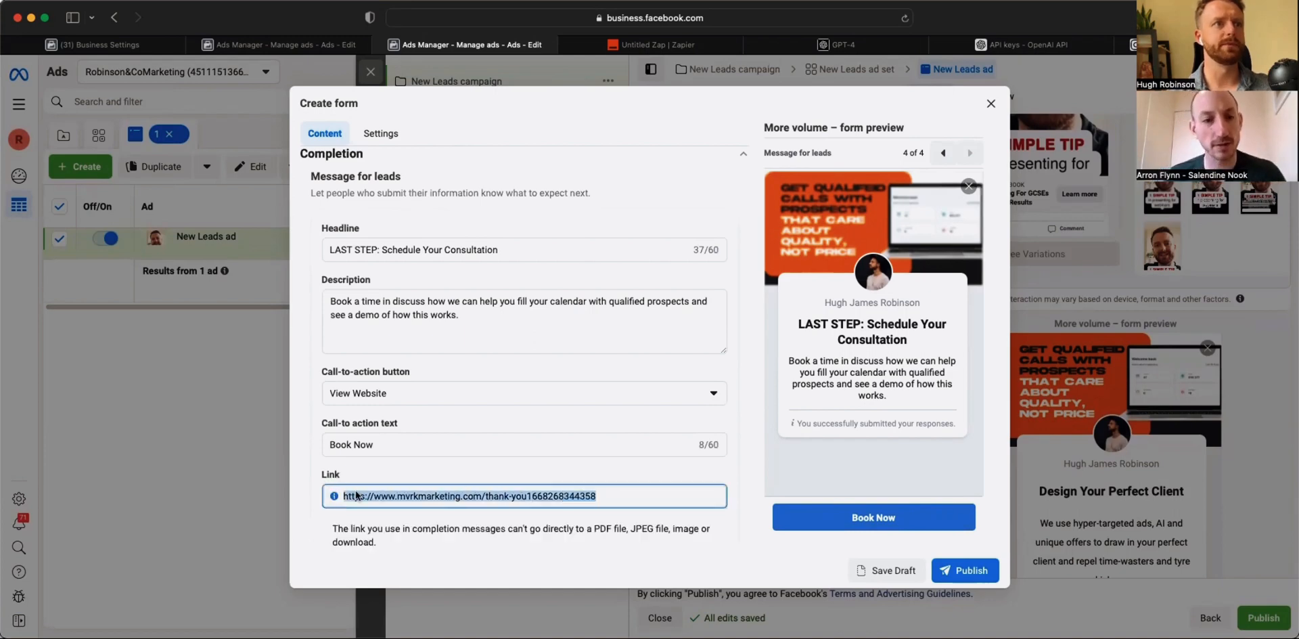
right_click(353, 497)
left_click(377, 460)
left_click(549, 466)
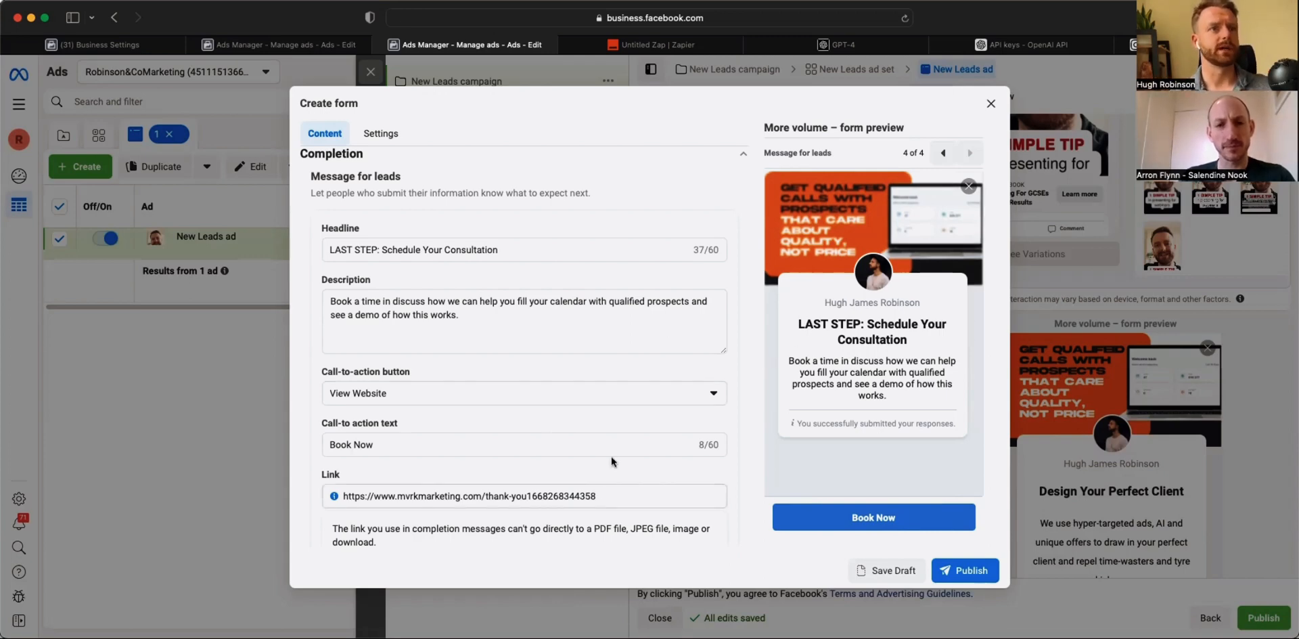
scroll(619, 462, "down", 2)
left_click_drag(687, 430, 357, 428)
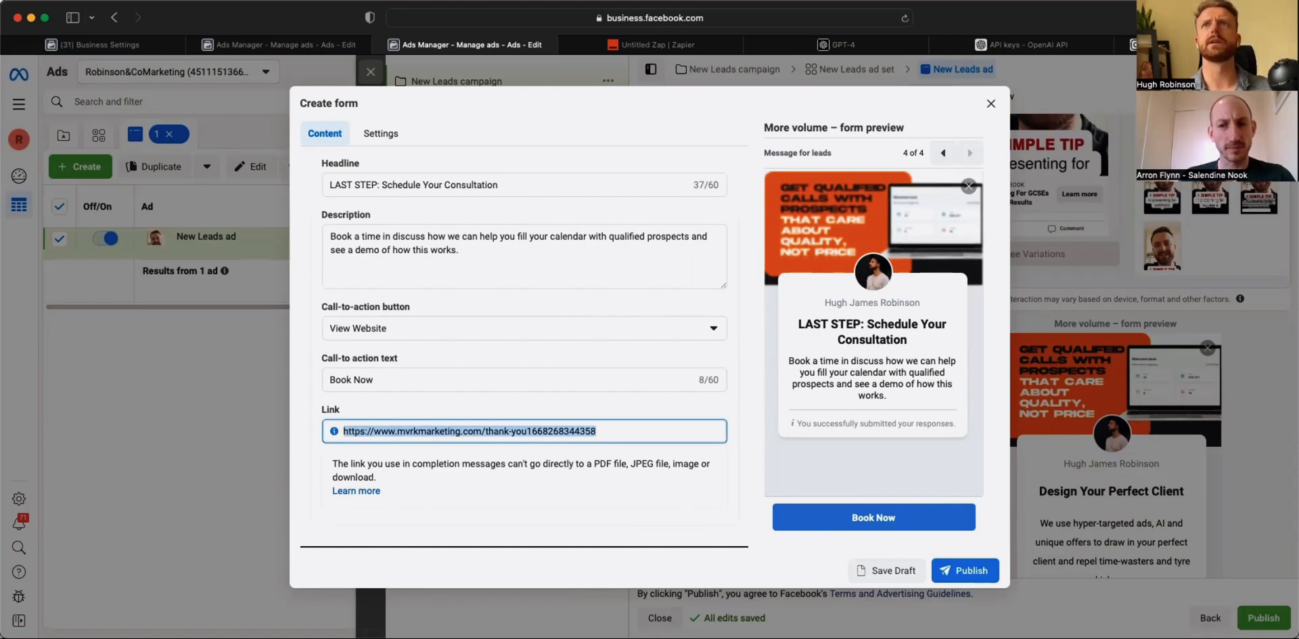
key("super+t")
key("super+v")
key("Return")
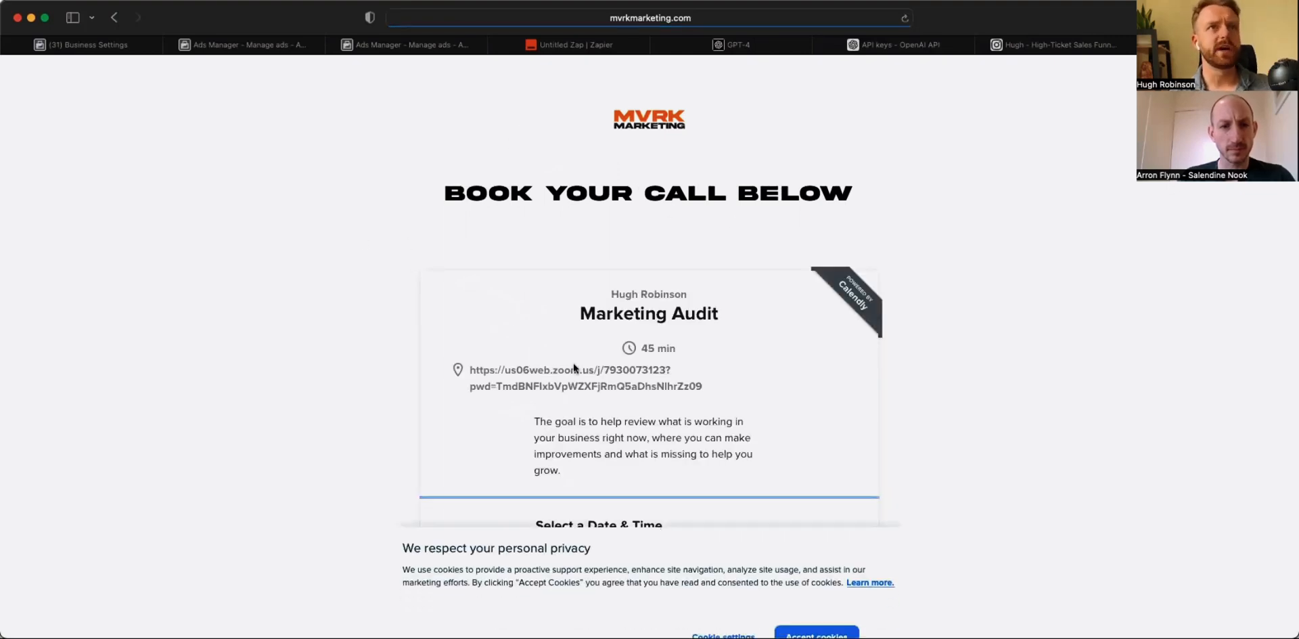
- Accept the cookies on the Marketing Audit booking page and show the available times for Thursday, May 4
scroll(591, 212, "down", 5)
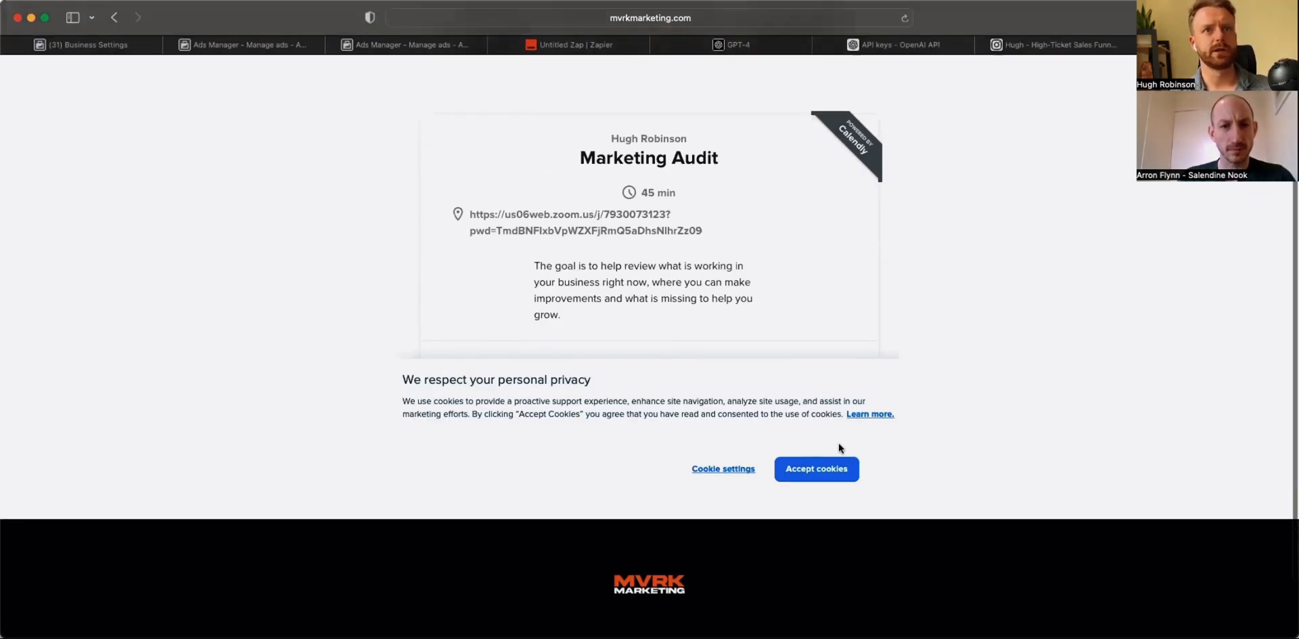
left_click(834, 467)
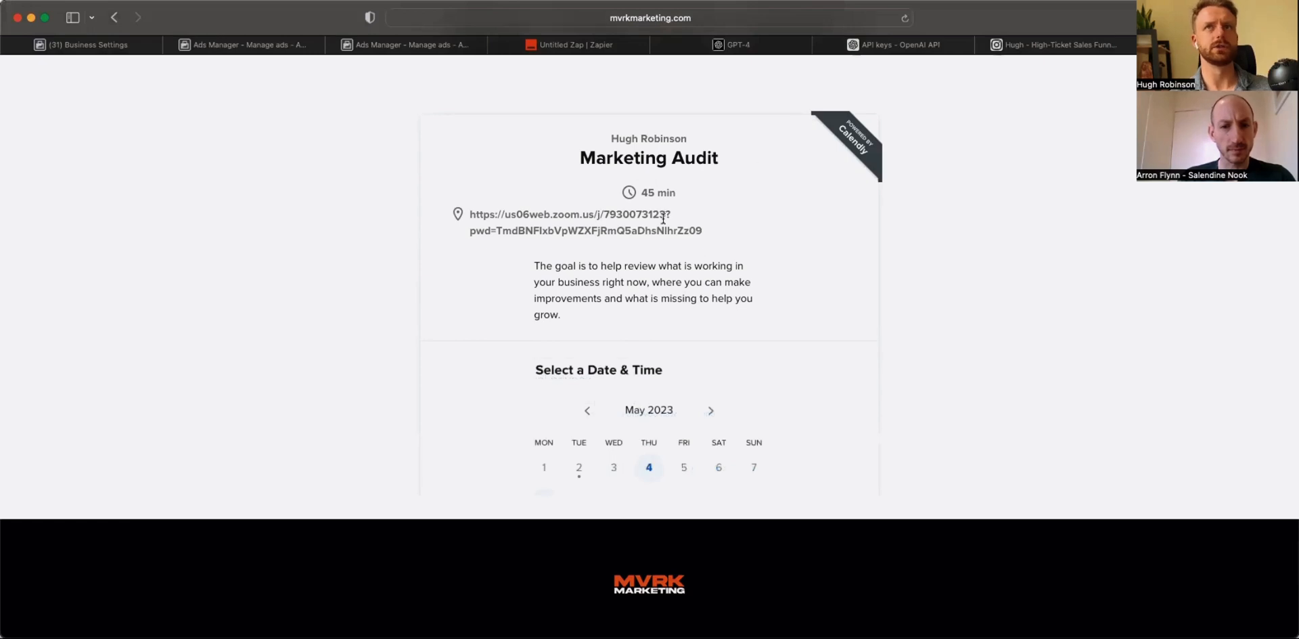
scroll(697, 223, "down", 5)
scroll(666, 270, "up", 3)
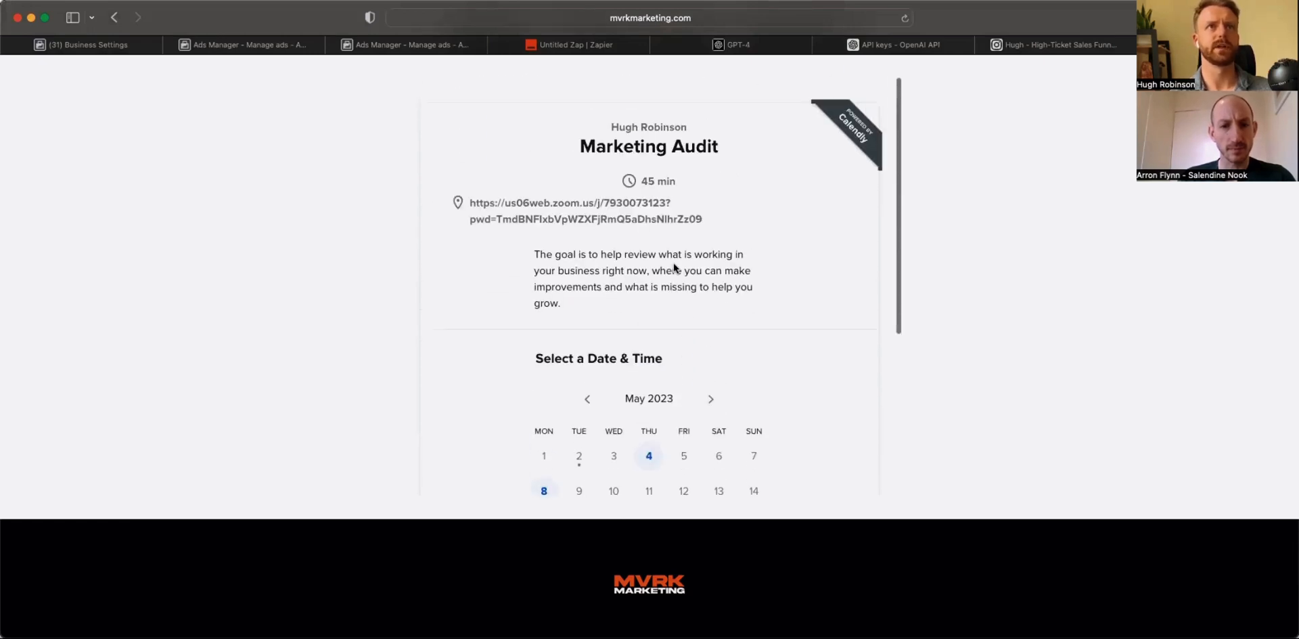
scroll(667, 243, "down", 4)
left_click(651, 252)
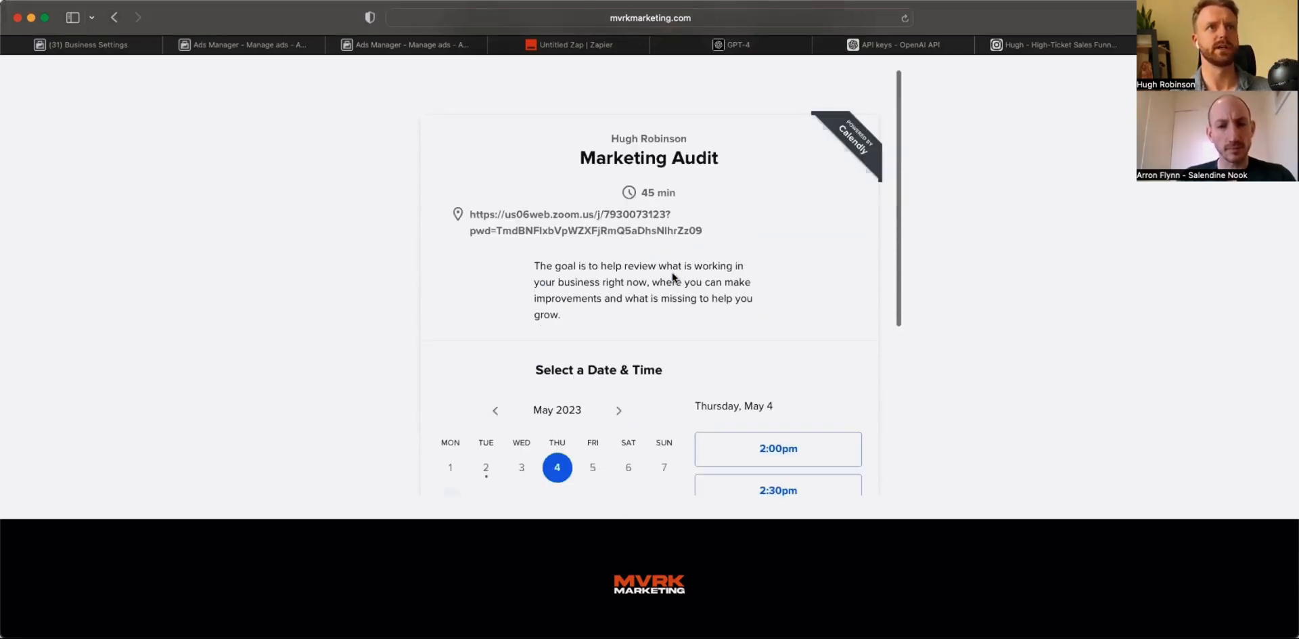
- Pick the 2:00pm slot on Thursday, May 4 and continue to the Marketing Audit booking details
scroll(677, 271, "down", 3)
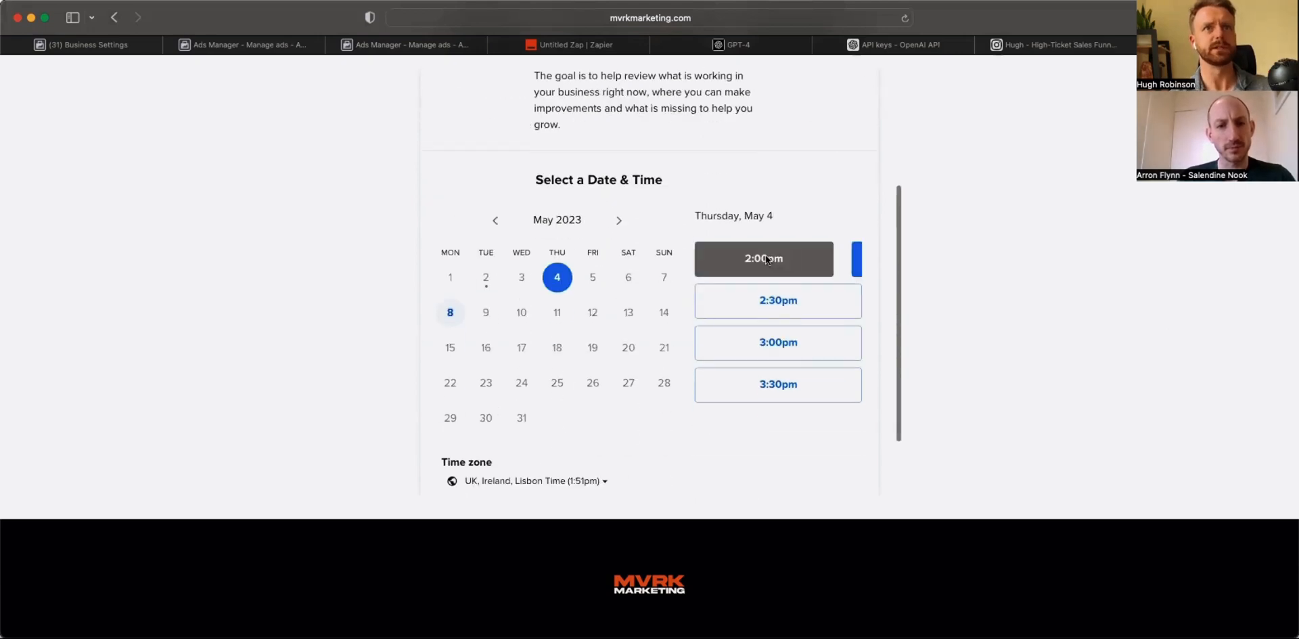
left_click(765, 256)
left_click(811, 257)
- Examine the booking form's fields and questions on website, monthly advertising budget, offer price point, previous month's revenue and text messages
scroll(674, 252, "down", 10)
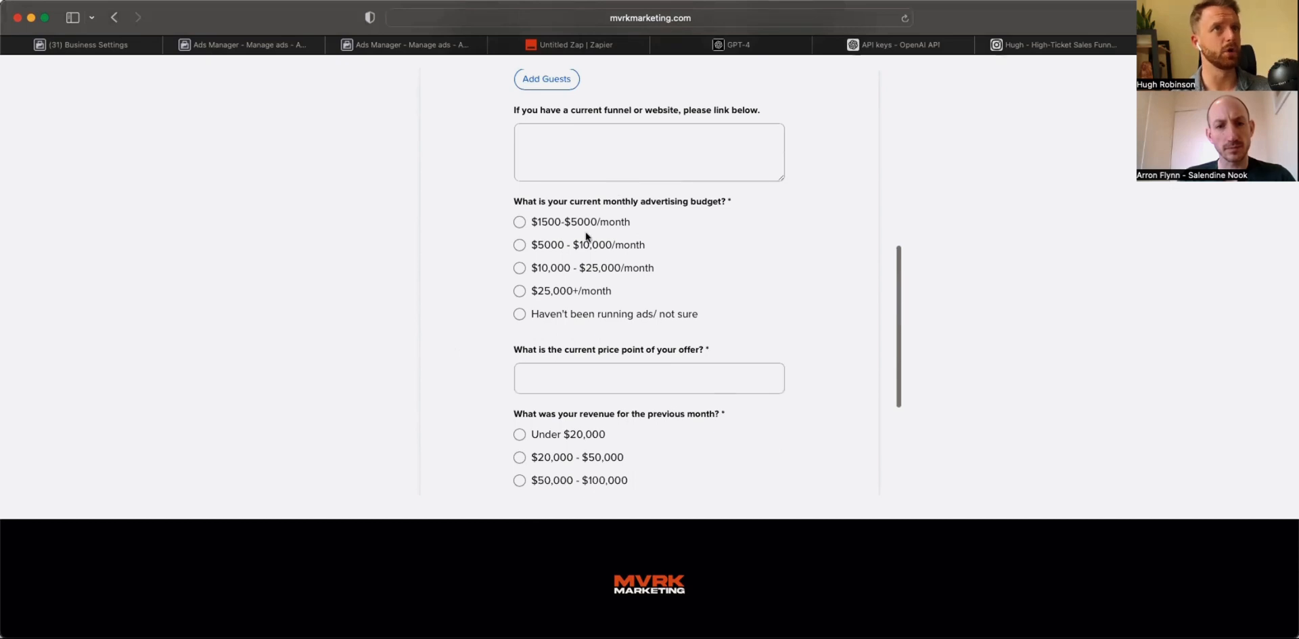
scroll(612, 295, "down", 5)
scroll(614, 292, "up", 10)
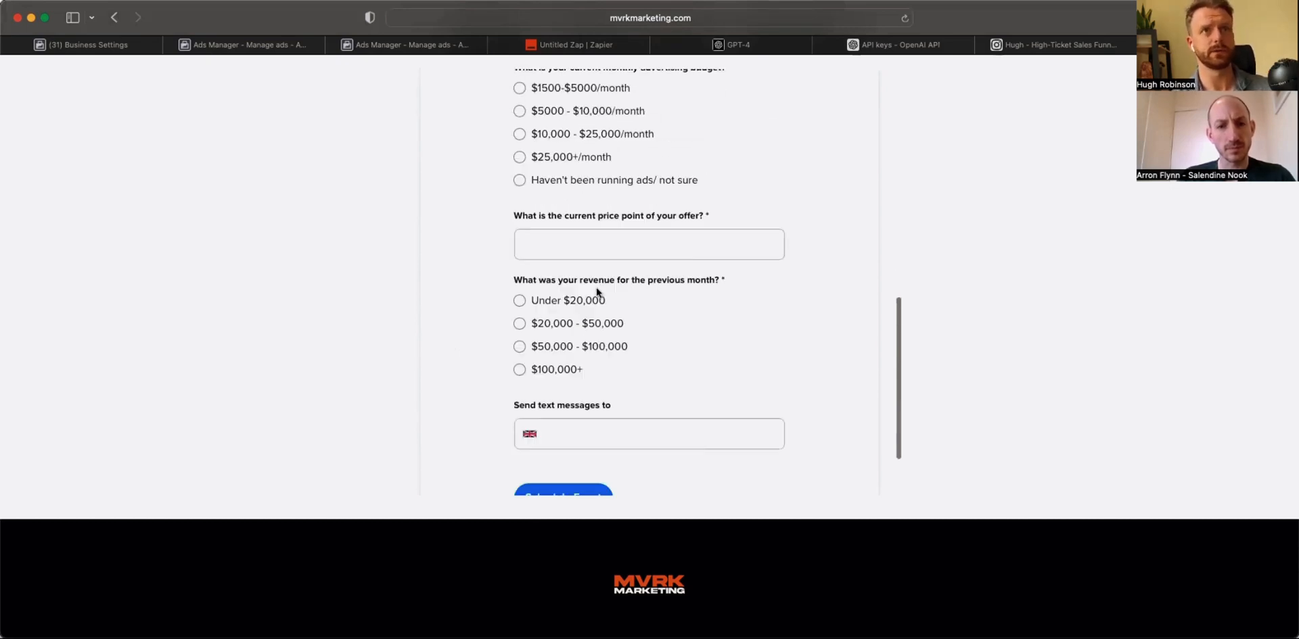
scroll(598, 422, "up", 9)
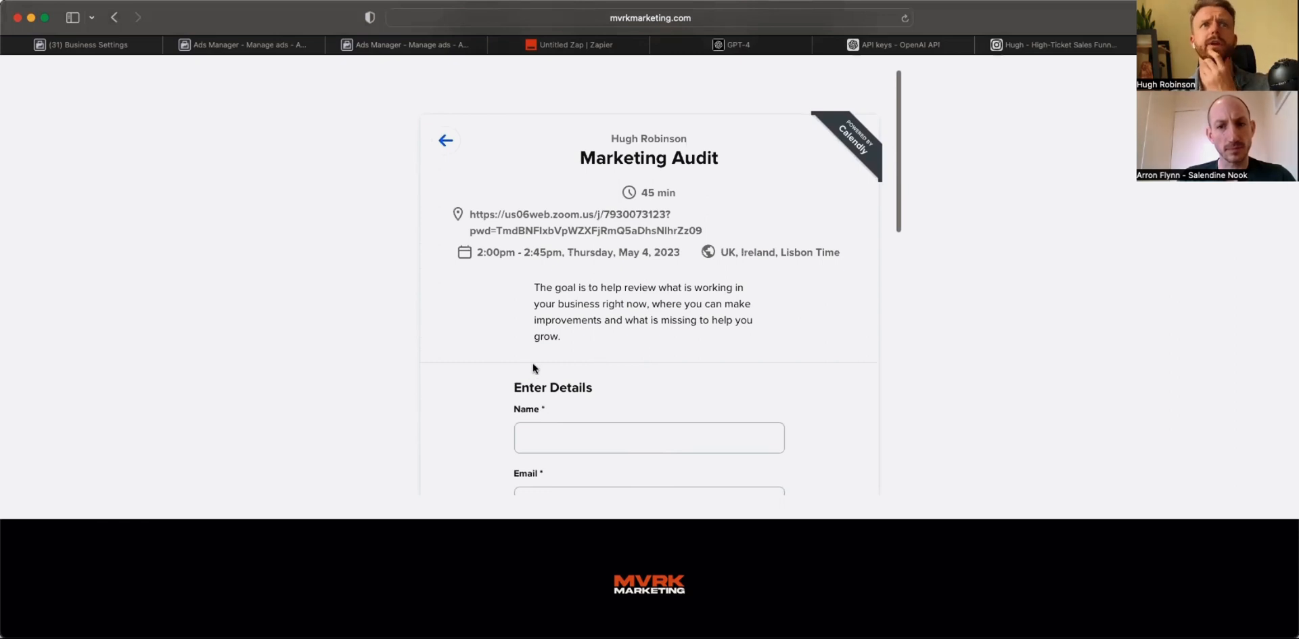
scroll(681, 281, "down", 6)
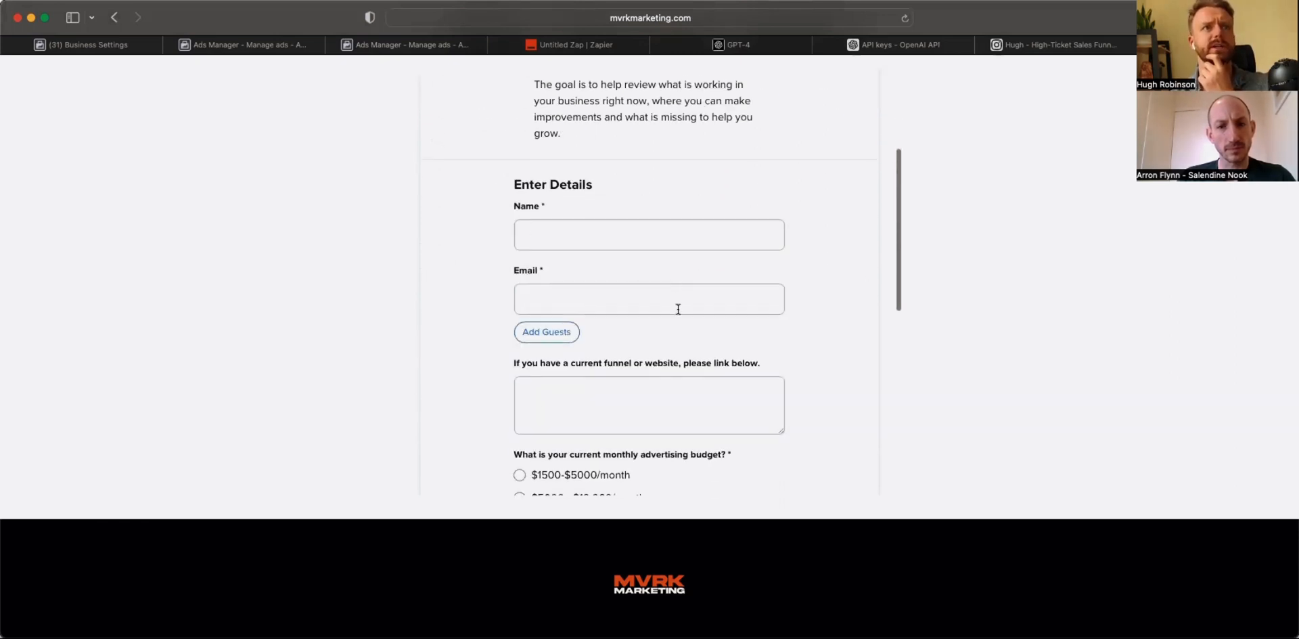
scroll(602, 378, "down", 13)
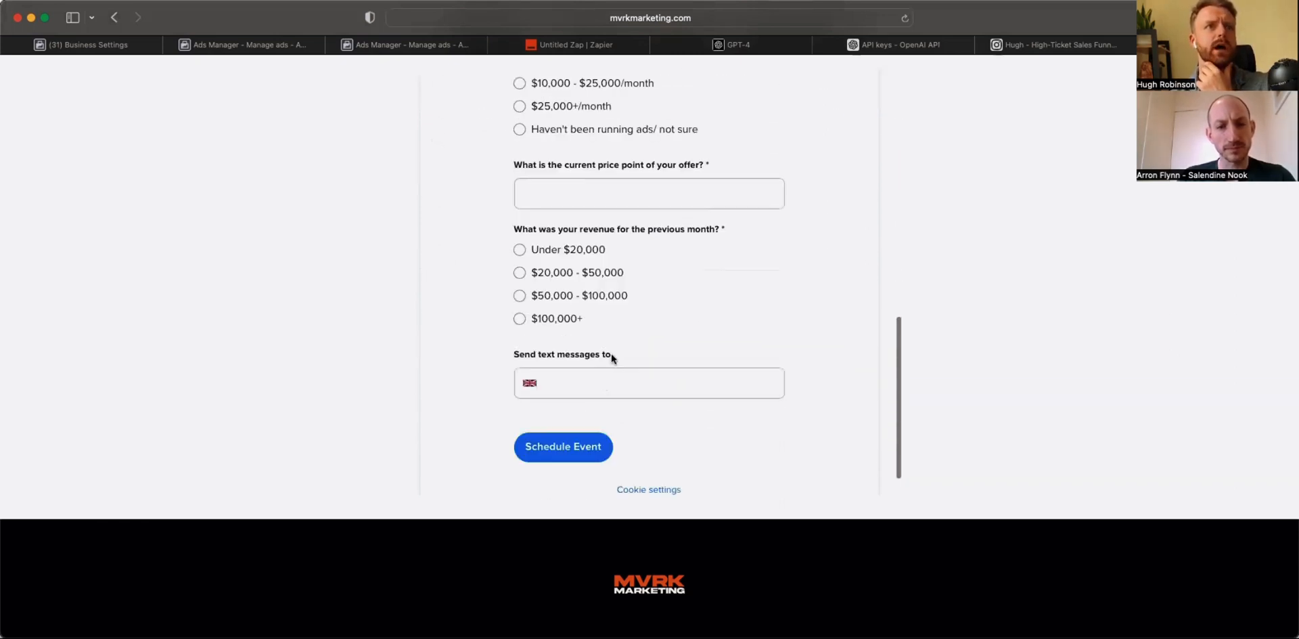
scroll(593, 419, "up", 5)
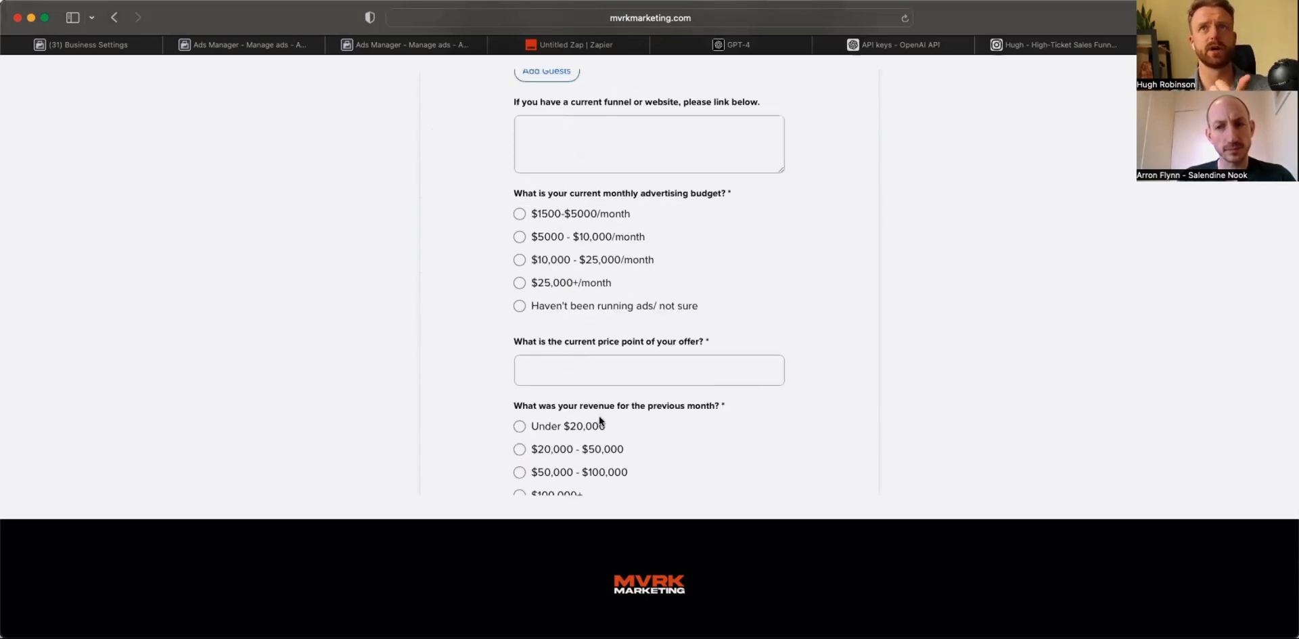
scroll(602, 413, "up", 10)
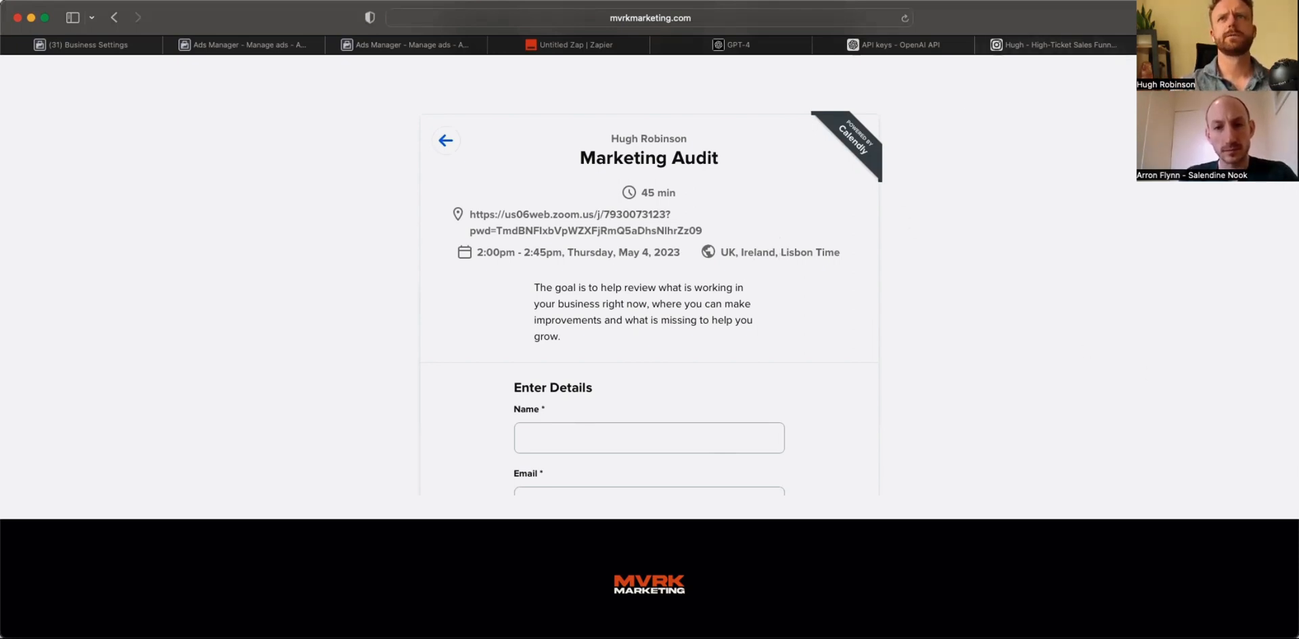
- Return to the New Leads ad in Ads Manager and close the lead form, discarding work in progress
left_click(1060, 45)
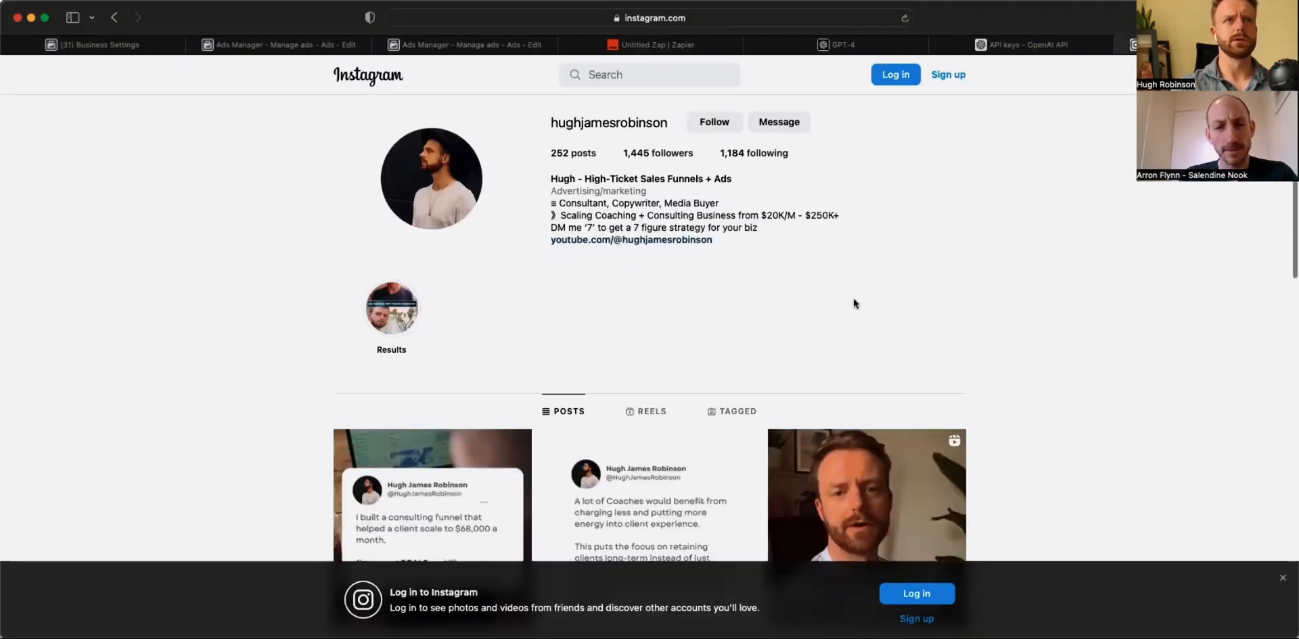
left_click(452, 46)
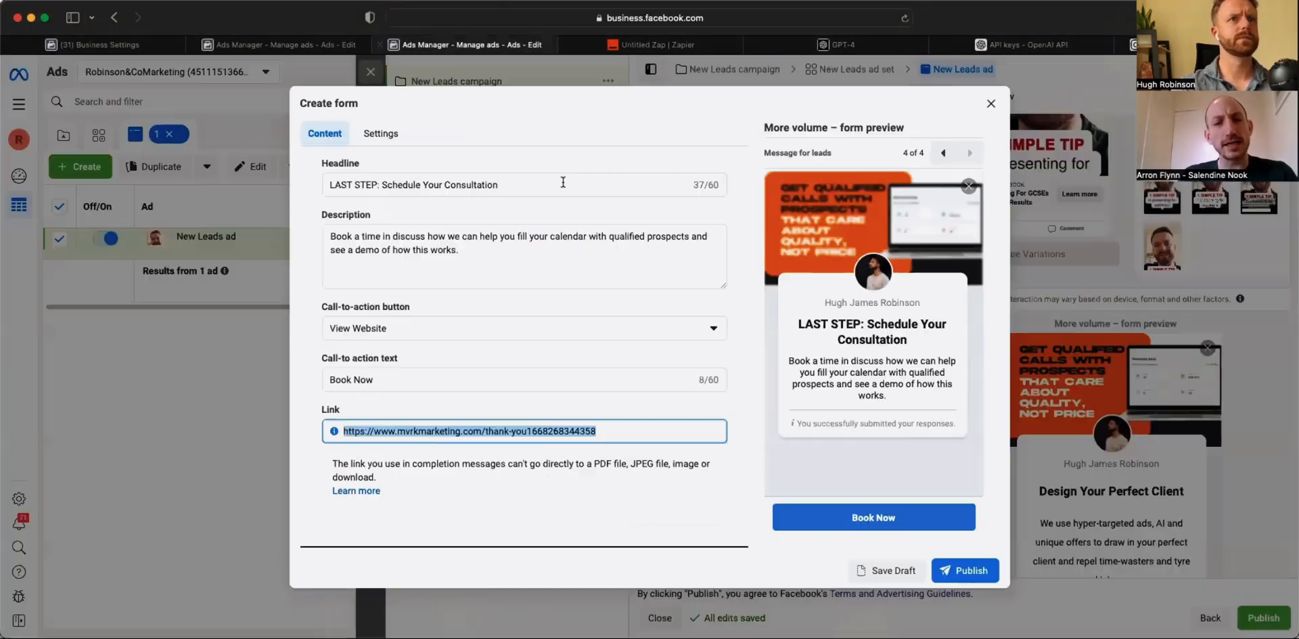
left_click(991, 103)
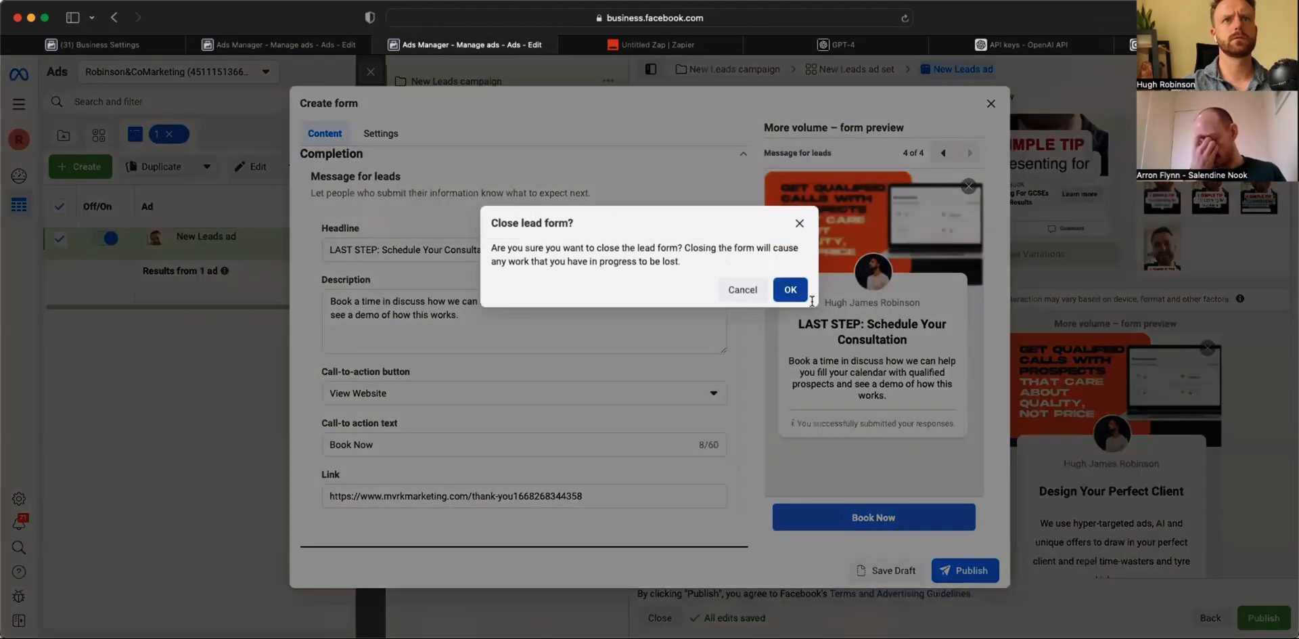
left_click(805, 296)
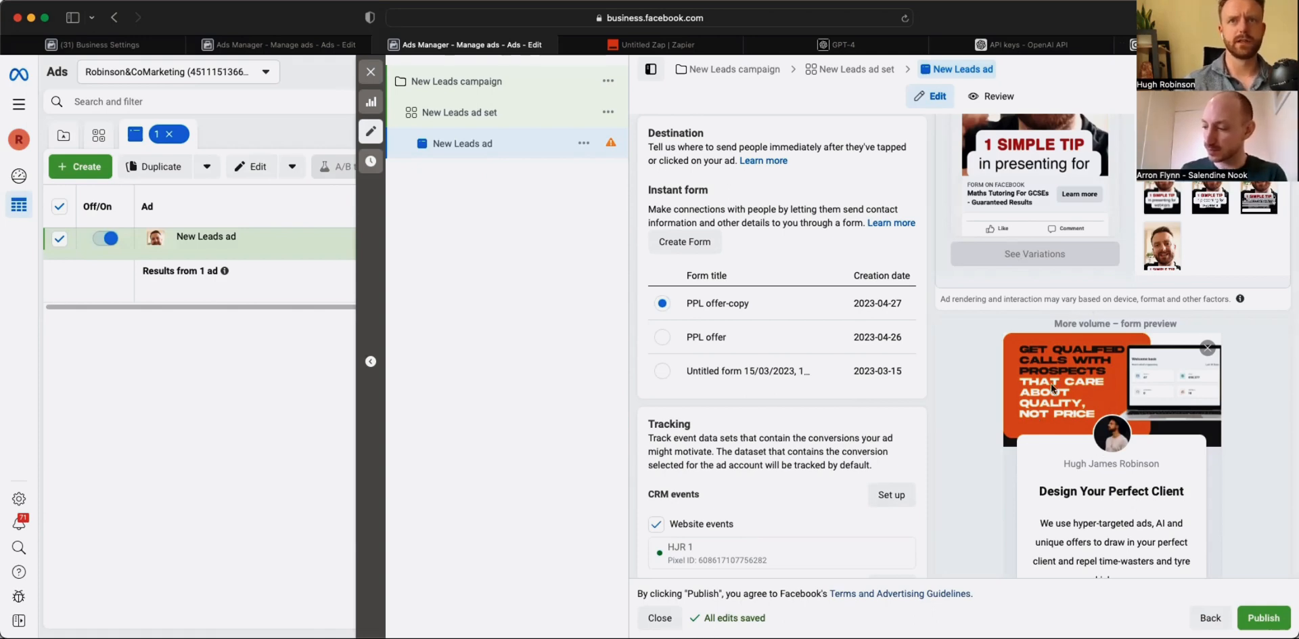
- Remove the existing media from the New Leads ad's creative
scroll(883, 392, "up", 2)
scroll(846, 325, "up", 10)
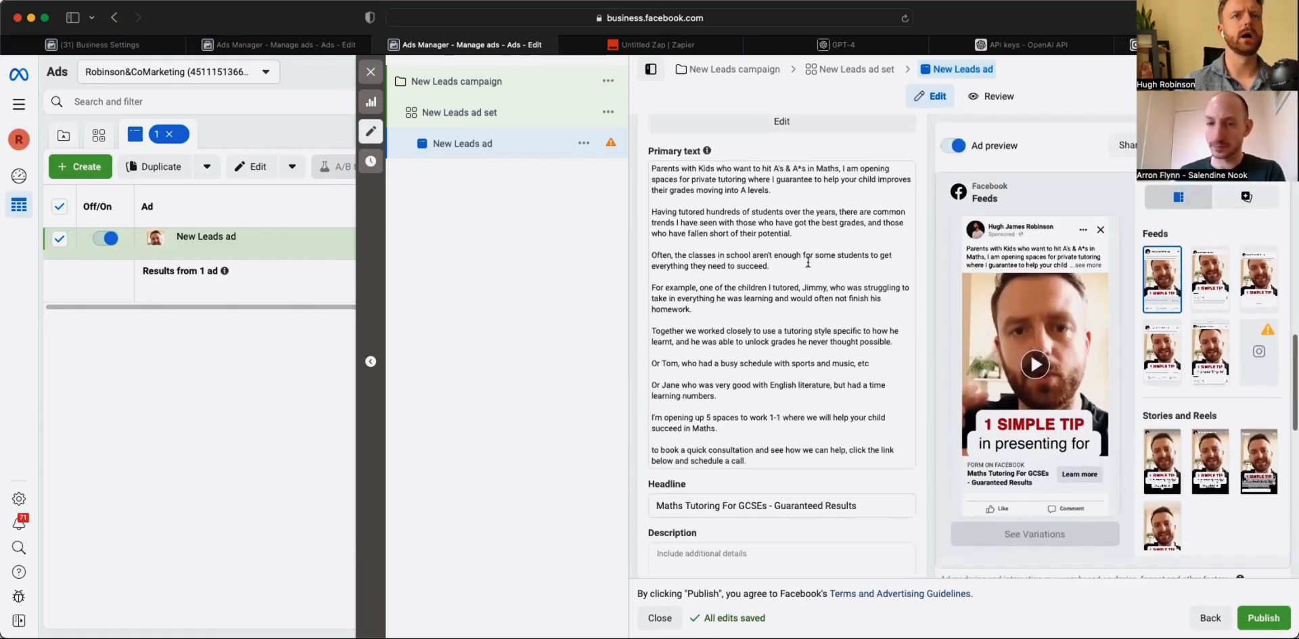
scroll(811, 265, "up", 5)
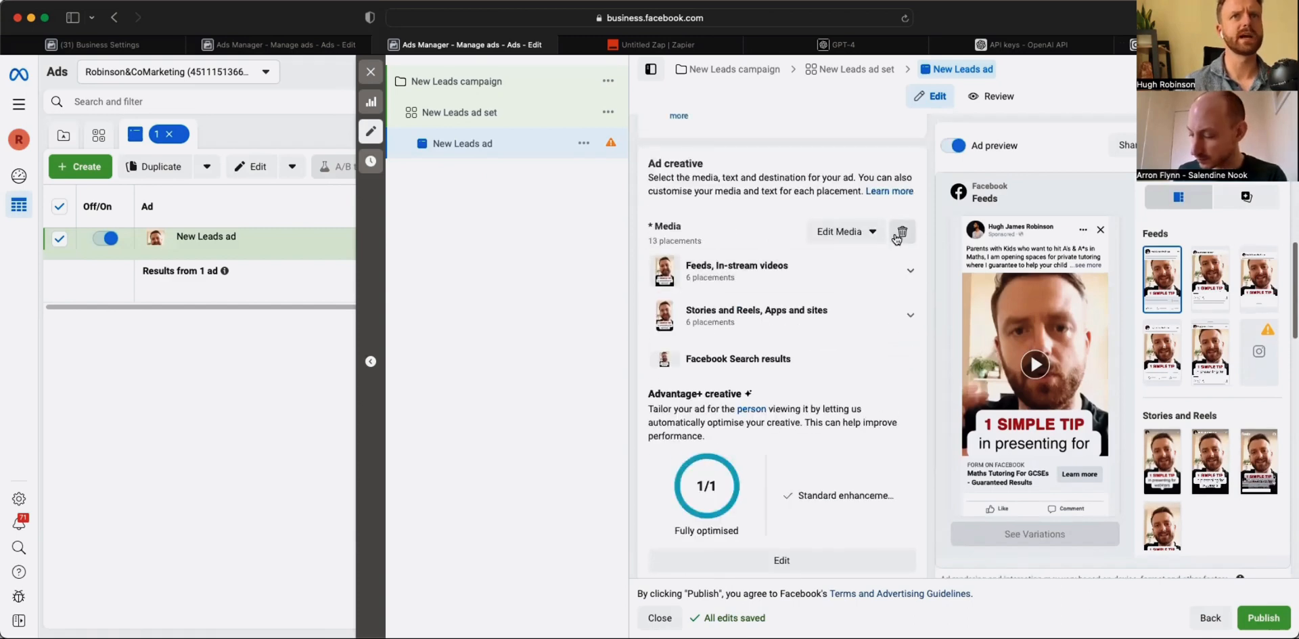
left_click(900, 231)
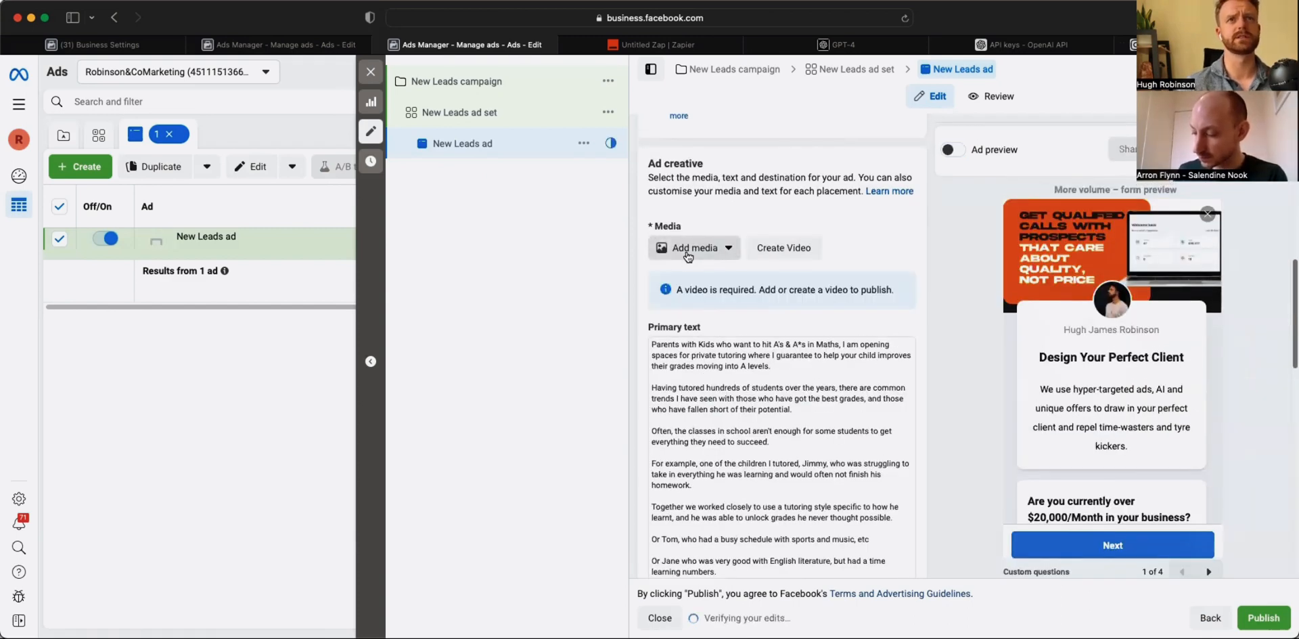
- Choose the account image "Only pay after we sign you new clients" as ad media, with the Original crop for Stories and Reels and Search results
left_click(693, 247)
left_click(683, 278)
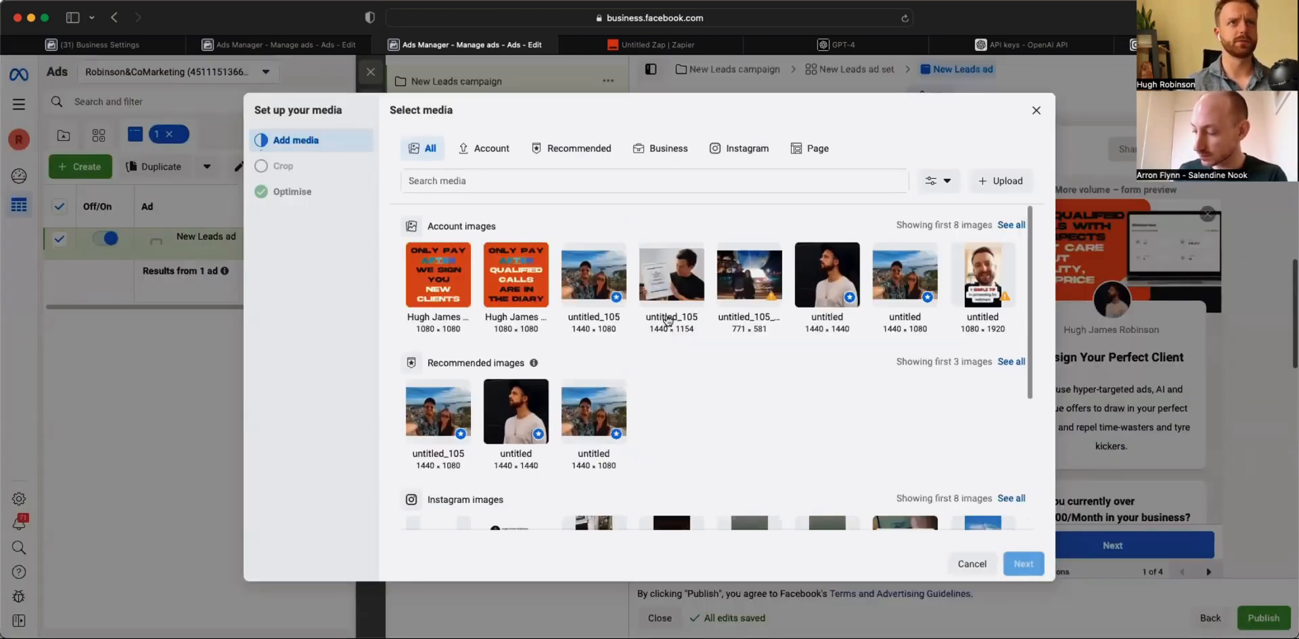
left_click(430, 277)
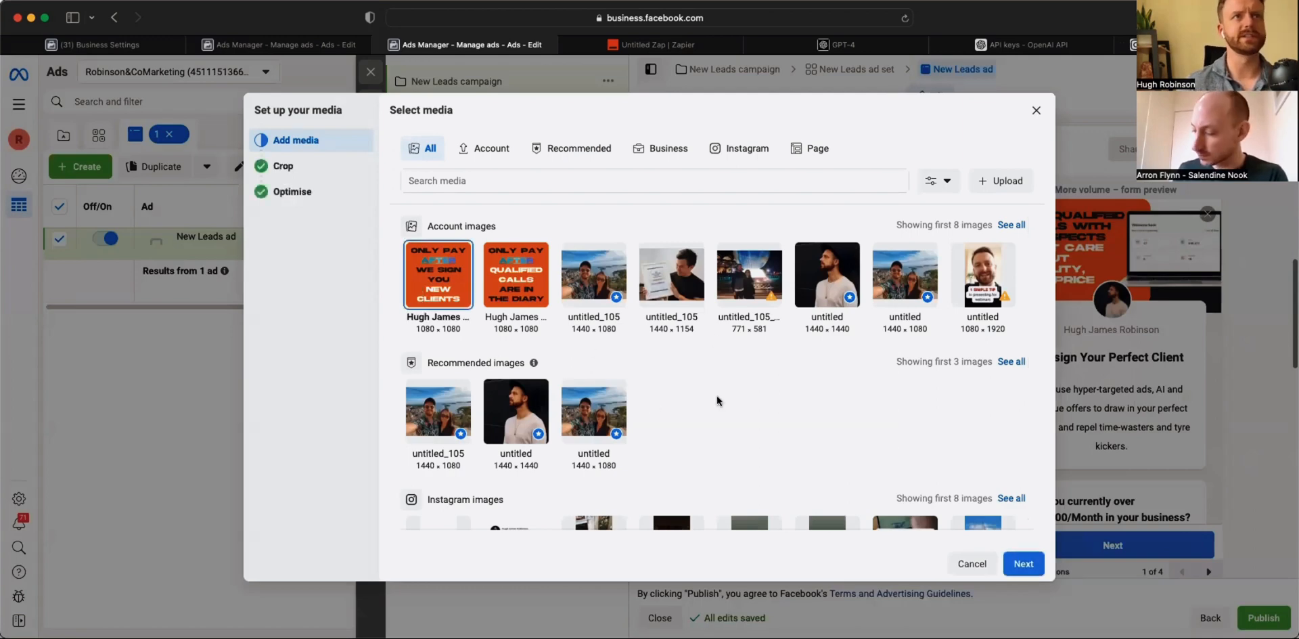
left_click(1033, 561)
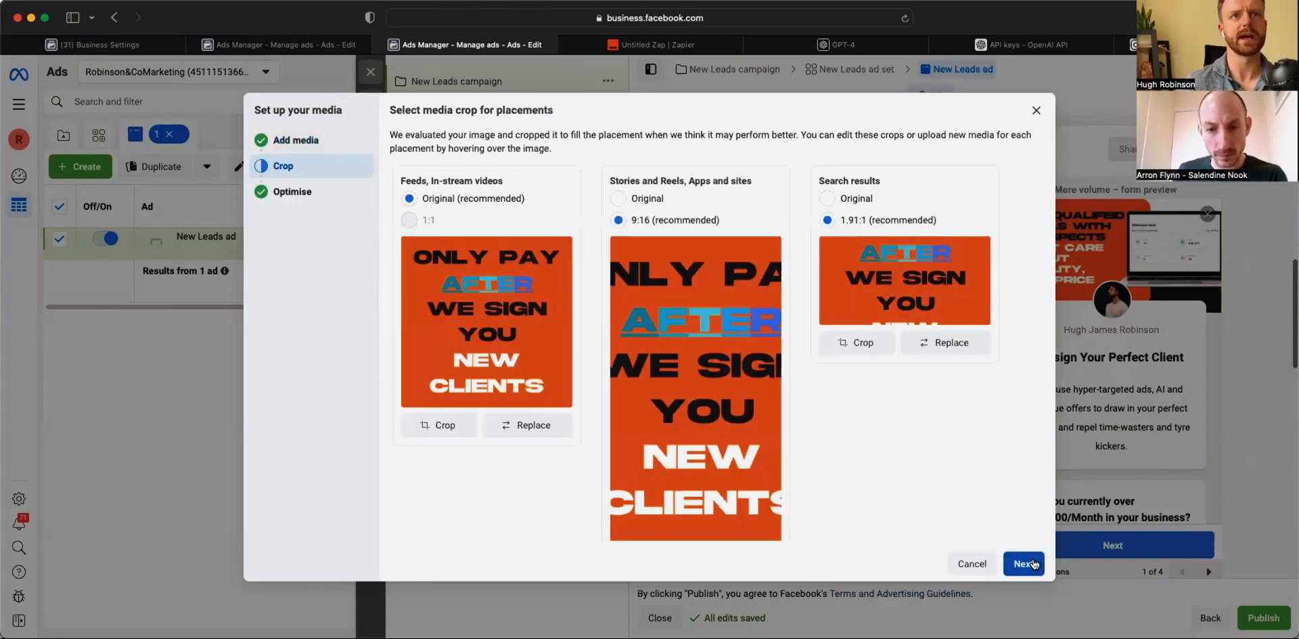
left_click(618, 198)
left_click(827, 198)
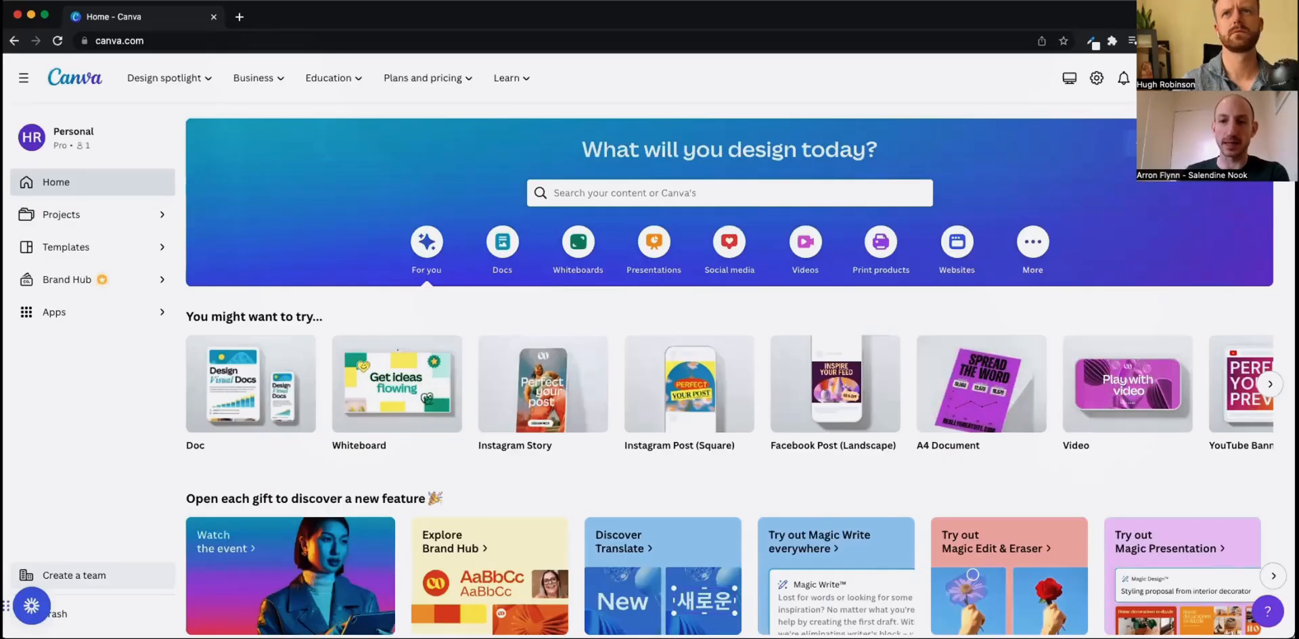
- Switch to Canva and create a new blank Instagram Post (Square) design
left_click(1187, 78)
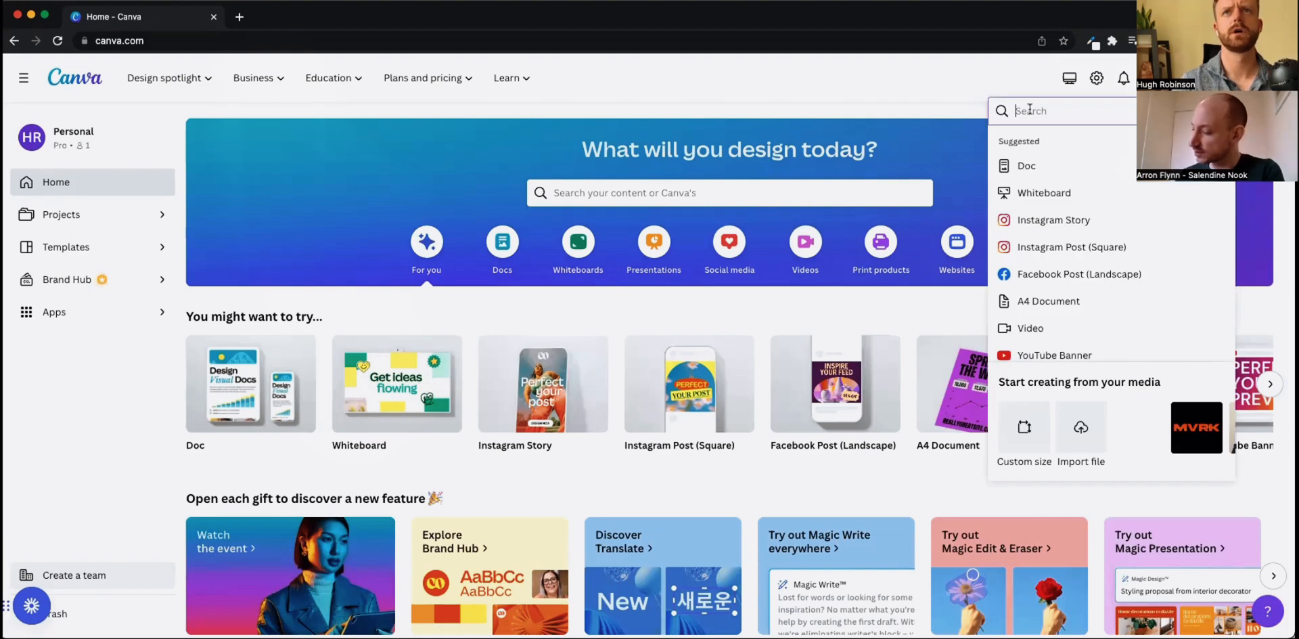
left_click(1187, 78)
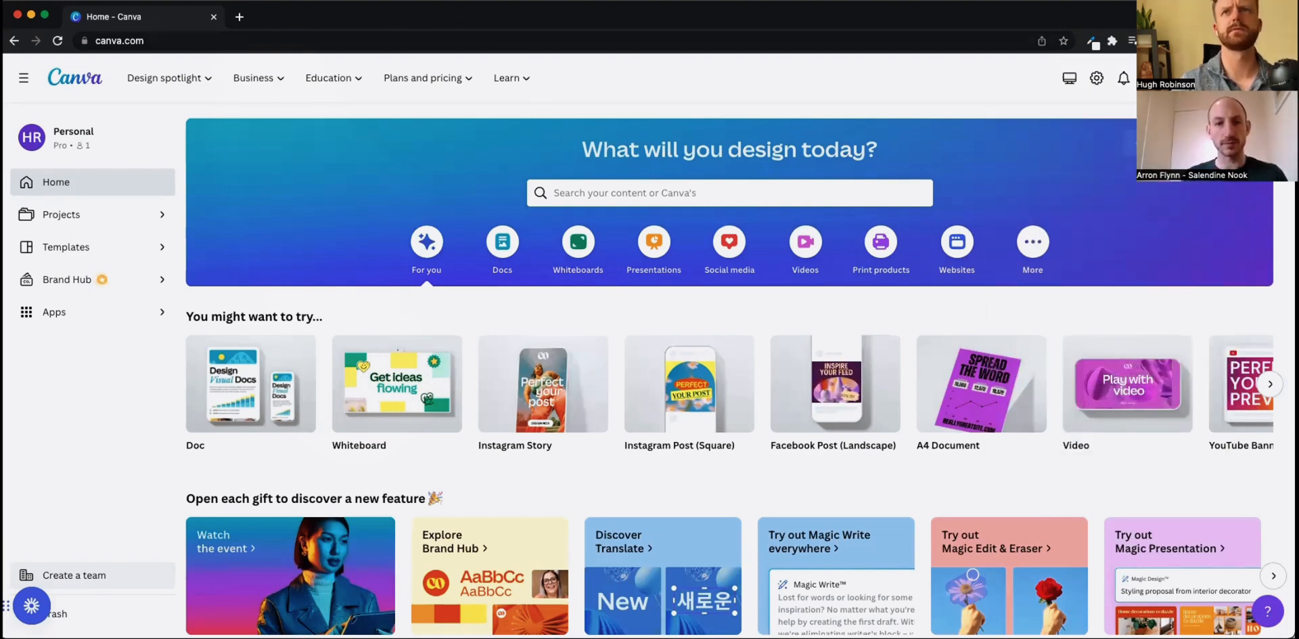
left_click(1187, 78)
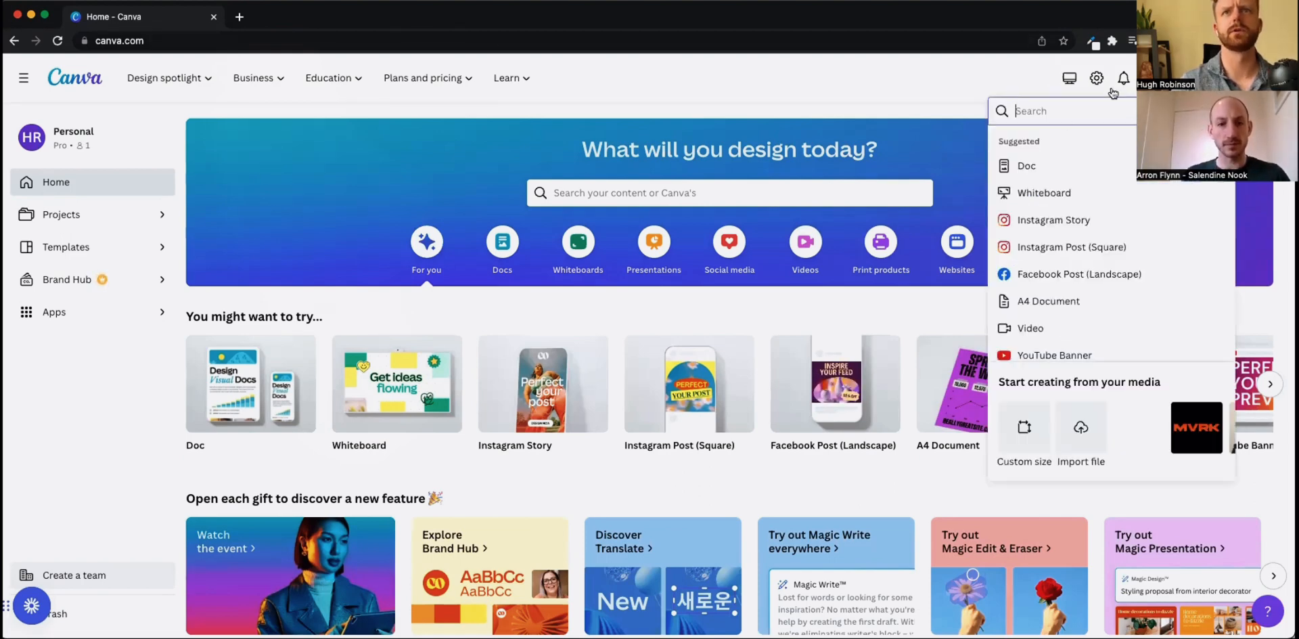
left_click(1066, 249)
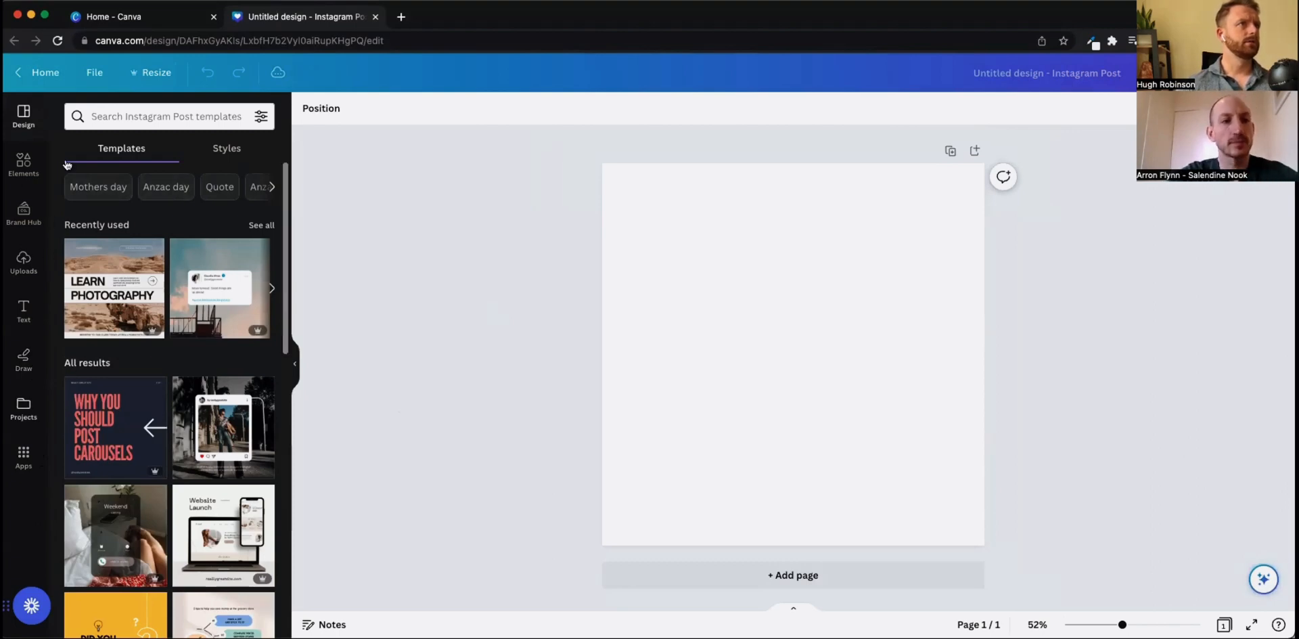
- Search Canva's elements for school
left_click(24, 164)
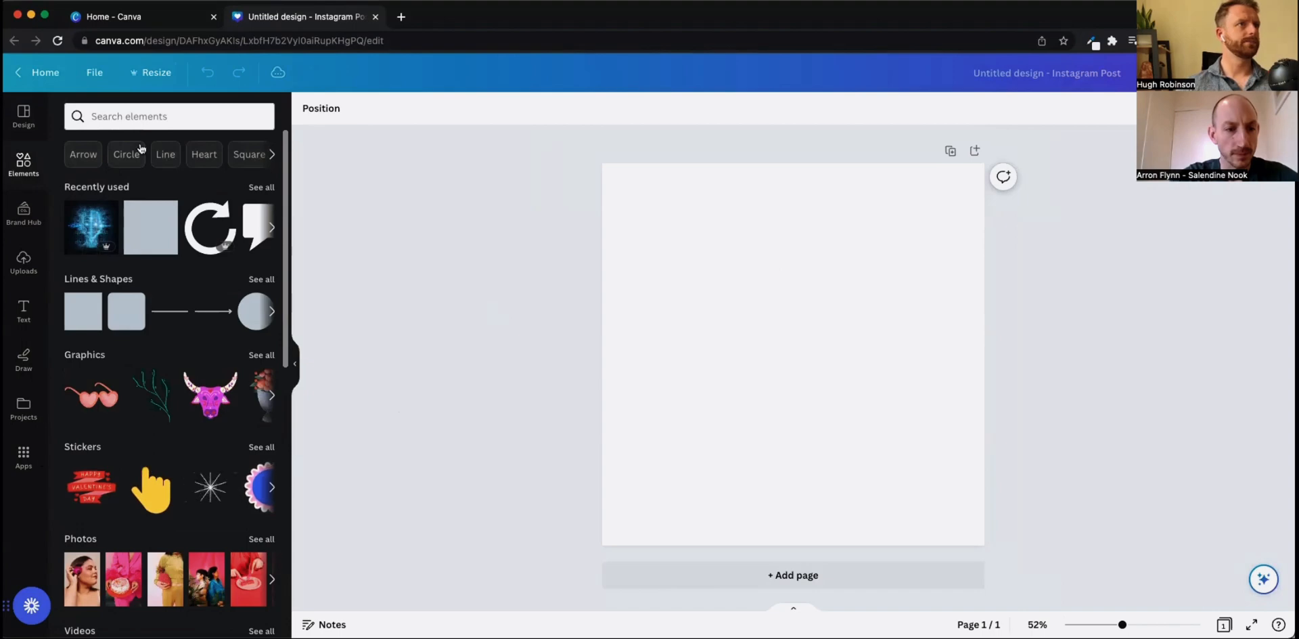
left_click(136, 116)
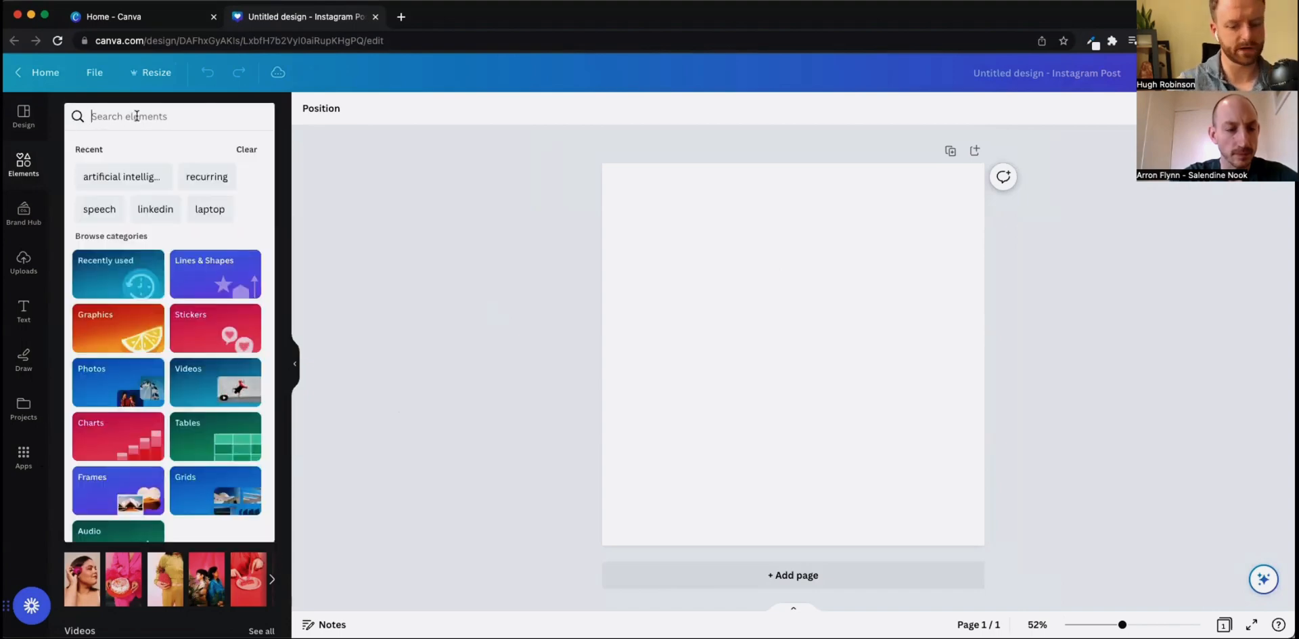
type("school")
key("Return")
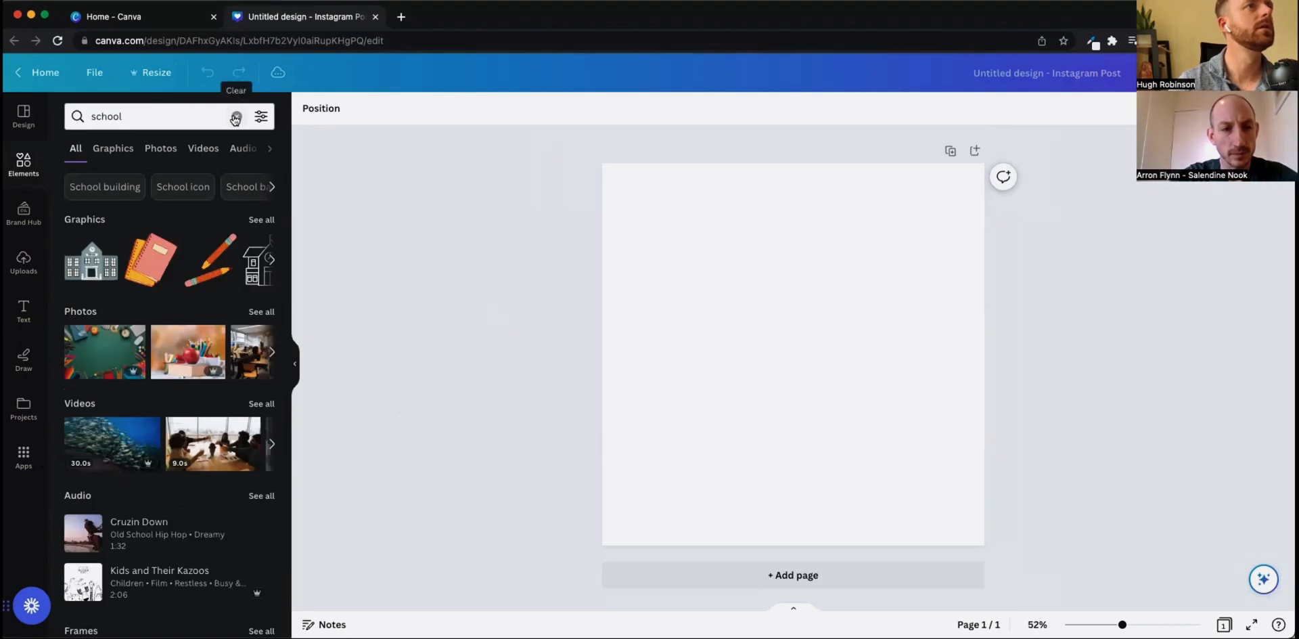
- Search the elements for maths and add the black chalkboard photo with white formulas to the page
left_click(235, 117)
type("maths")
key("Return")
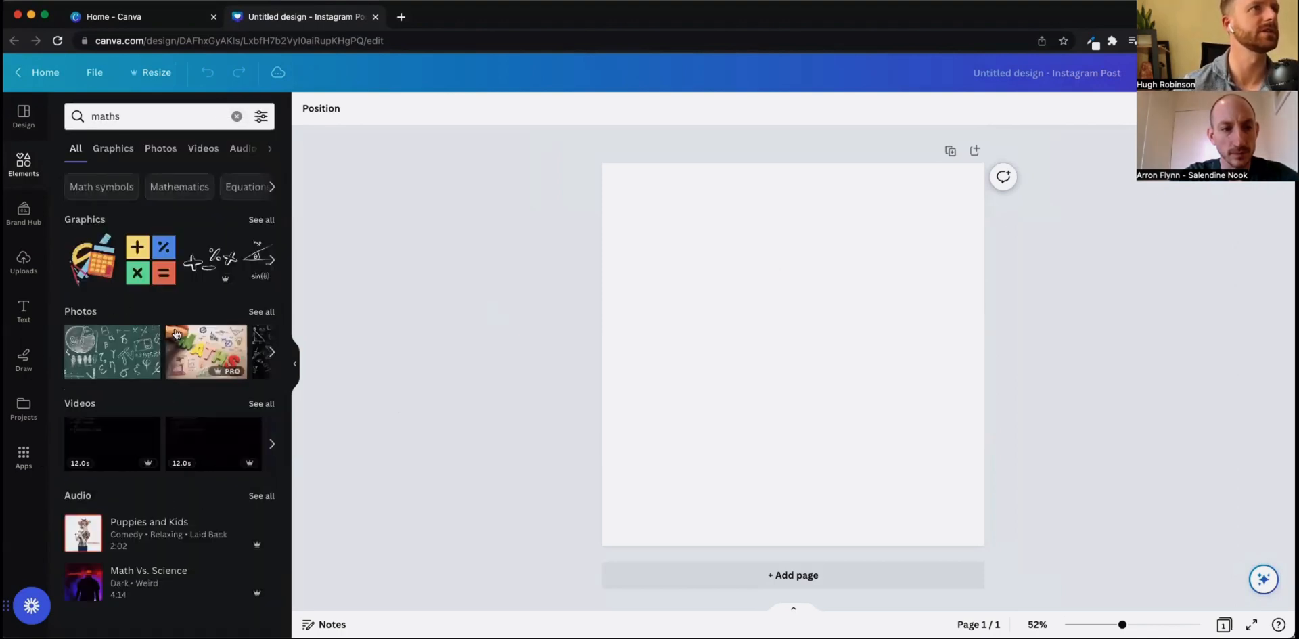
left_click(271, 351)
left_click(122, 345)
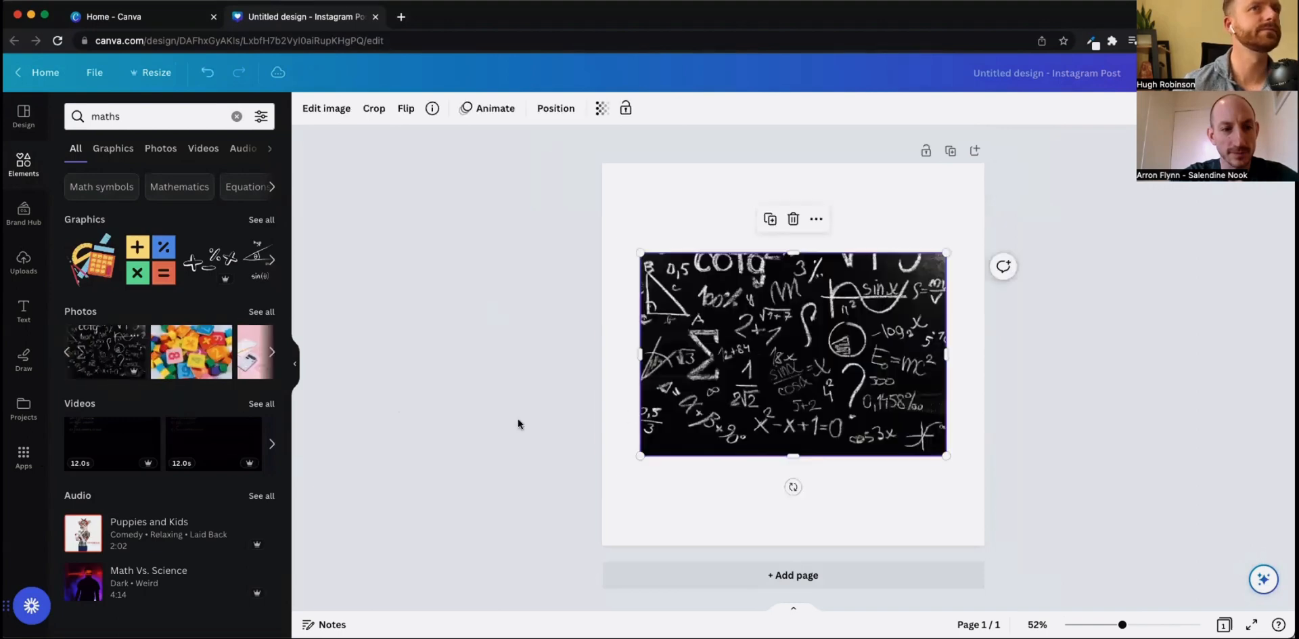
- Enlarge and reposition the chalkboard photo so that it covers the whole square page
left_click_drag(766, 367, 728, 277)
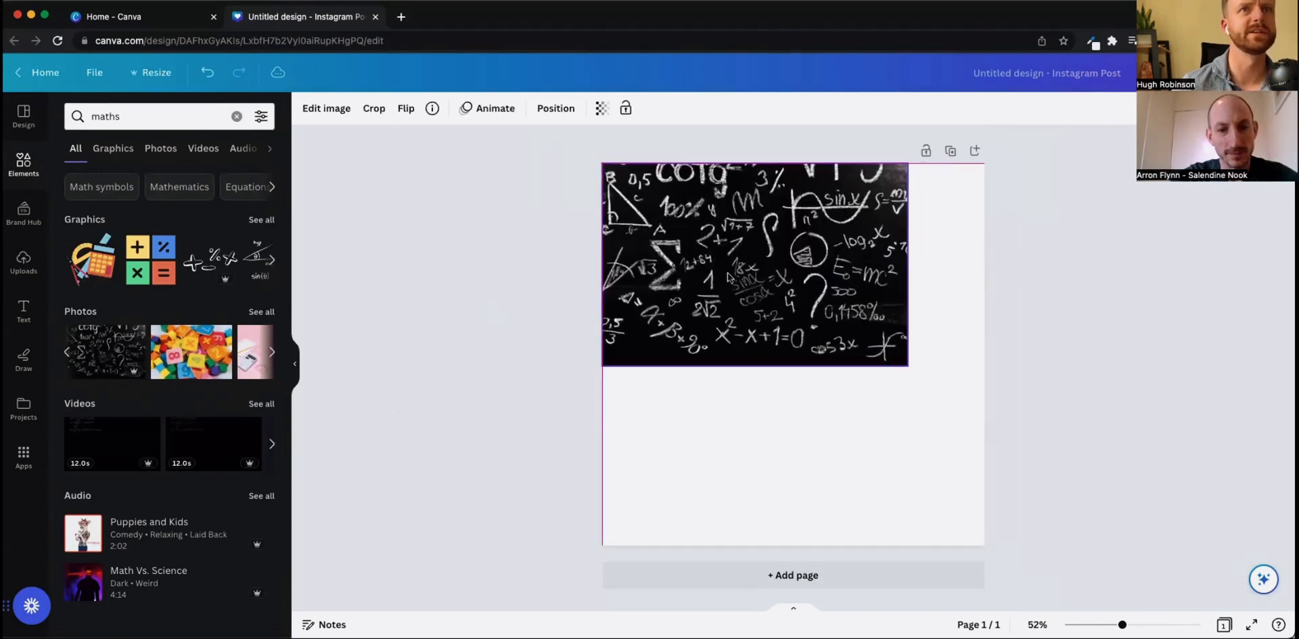
left_click_drag(907, 365, 1115, 617)
left_click_drag(859, 443, 835, 443)
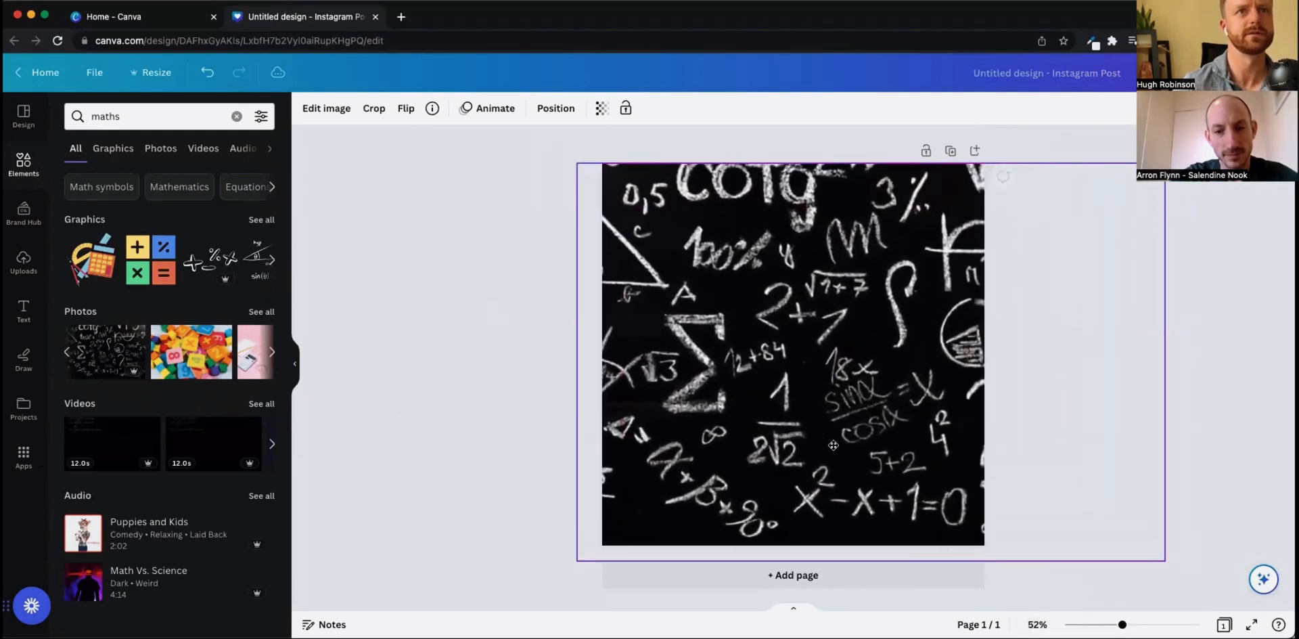
left_click(472, 376)
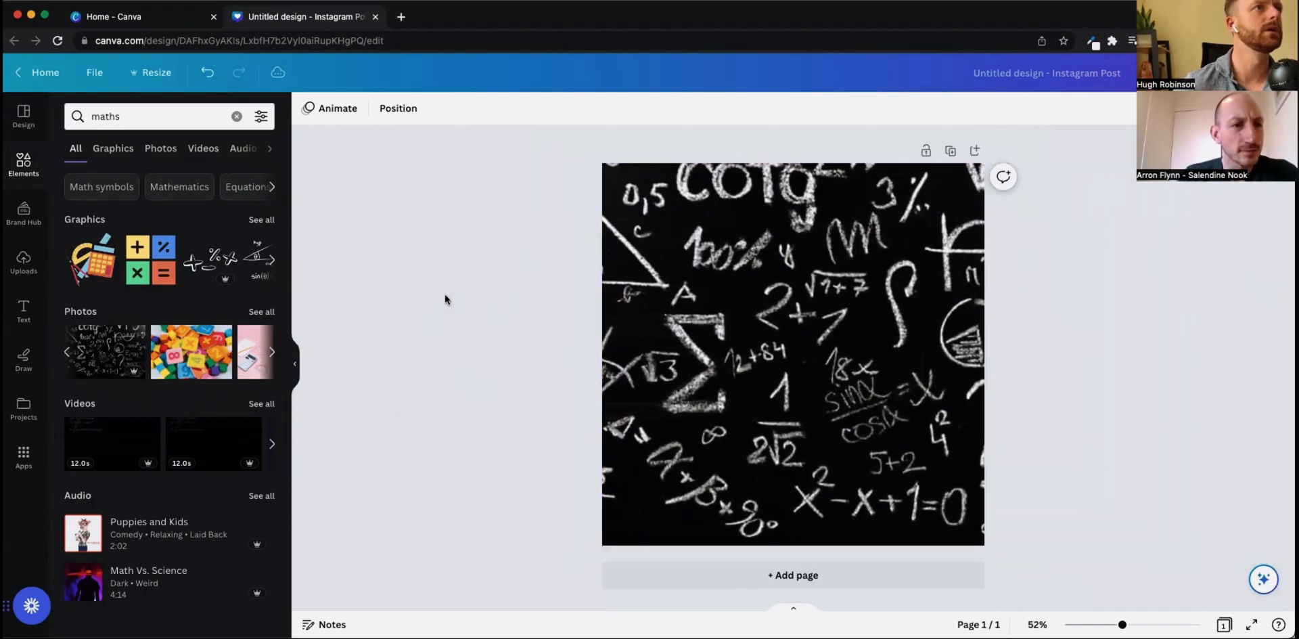
- Browse more of the maths photos and search the elements for whiteboard
left_click(272, 351)
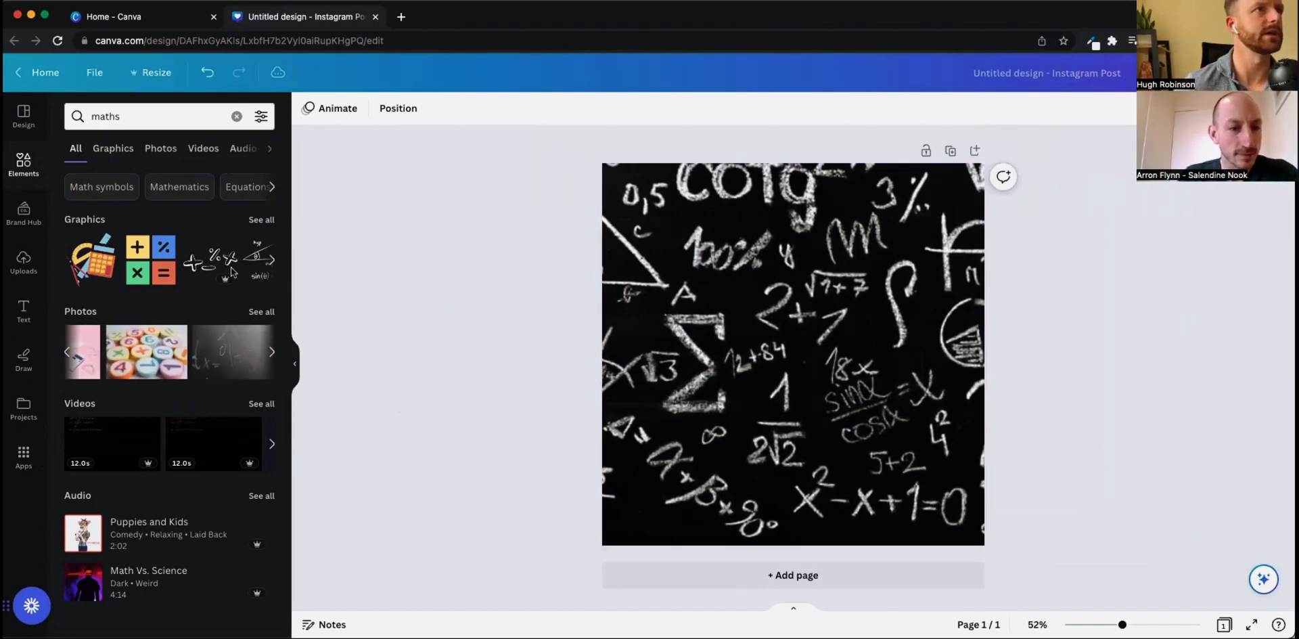
left_click(236, 116)
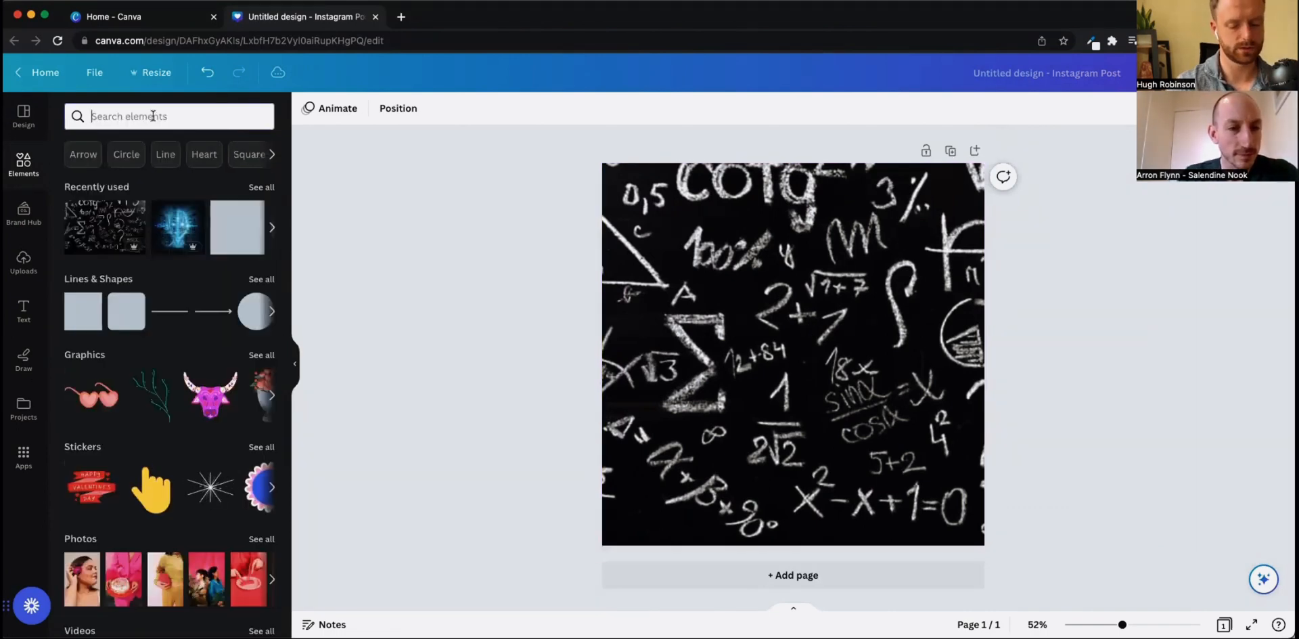
type("whiteboard")
key("Return")
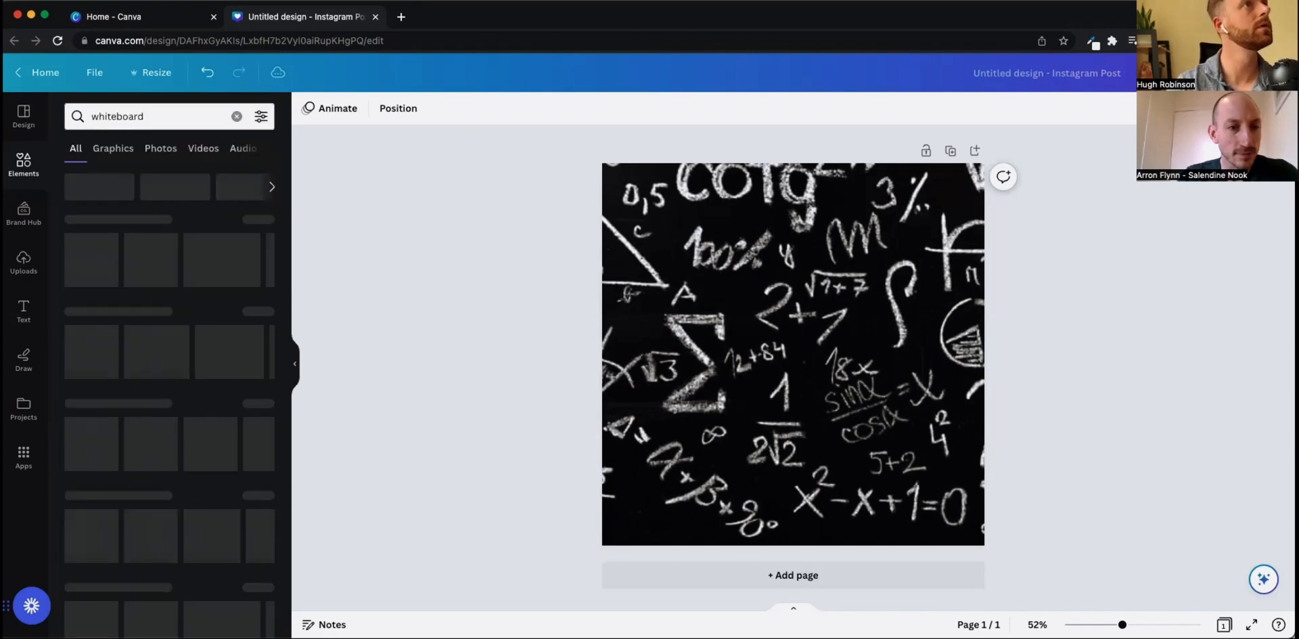
- Search the elements for white background and fill the page with the white photo that has soft grey folds
left_click(157, 108)
type("white bac")
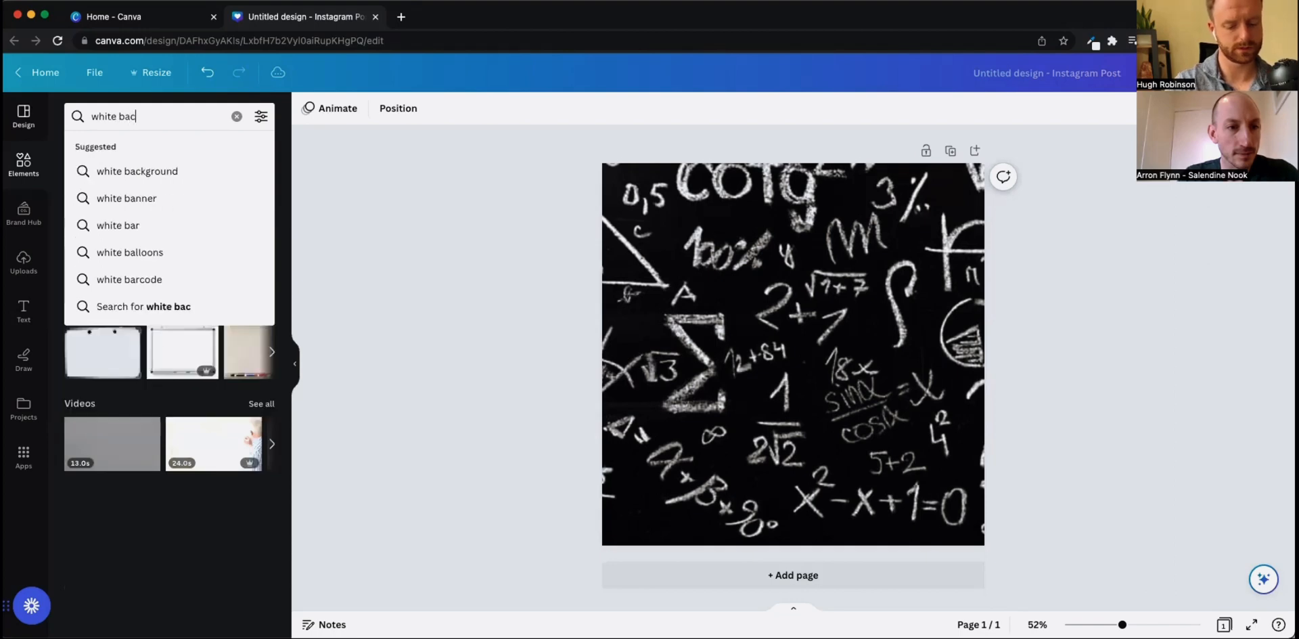
type("kground")
key("Return")
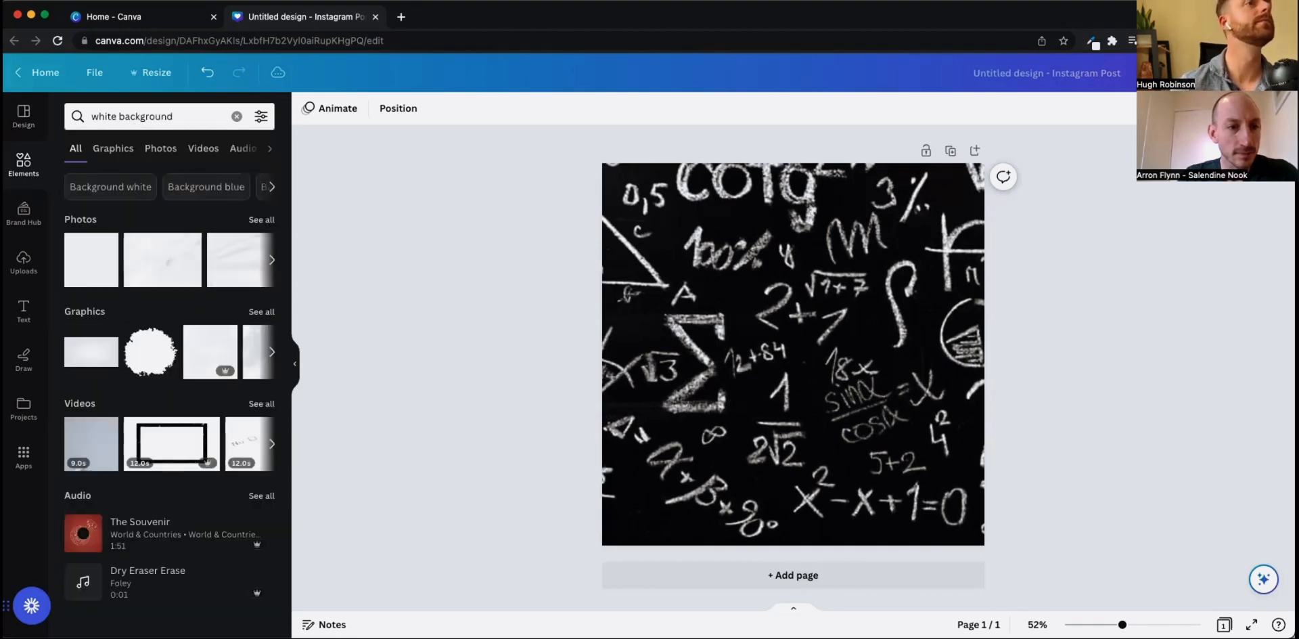
left_click_drag(257, 256, 634, 308)
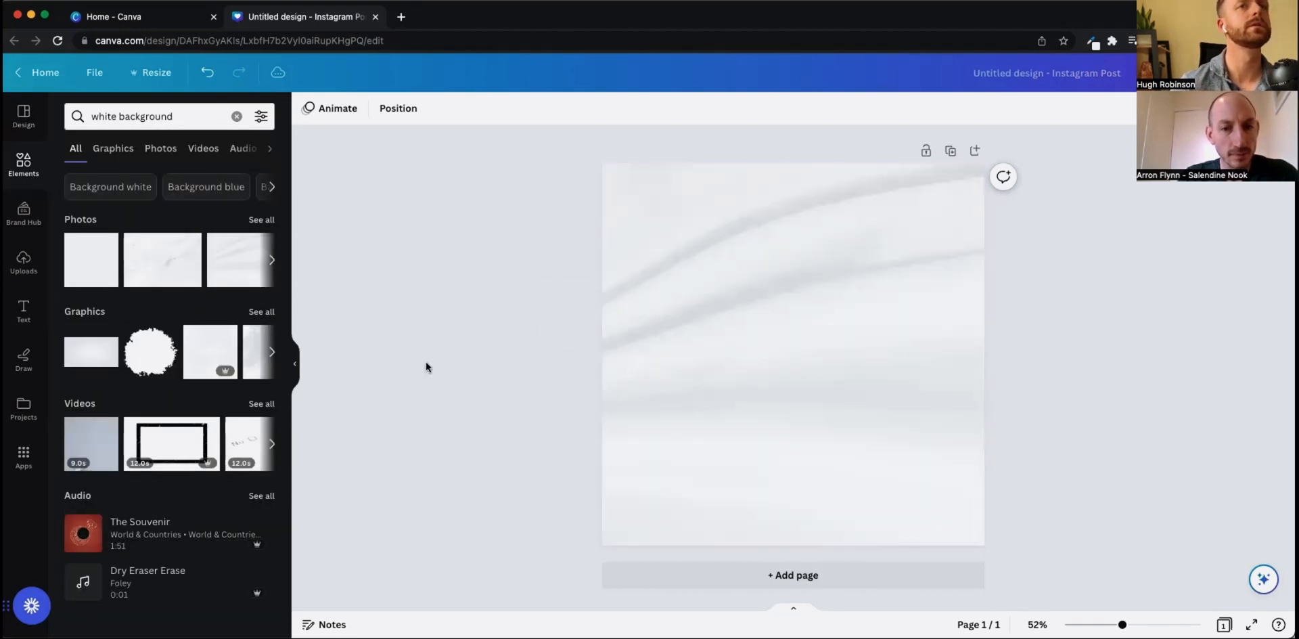
- Add a heading reading "GET YOUR CHILD TUTORED TO HIT A GRADES OR HIGH IN MATHS"
left_click(14, 311)
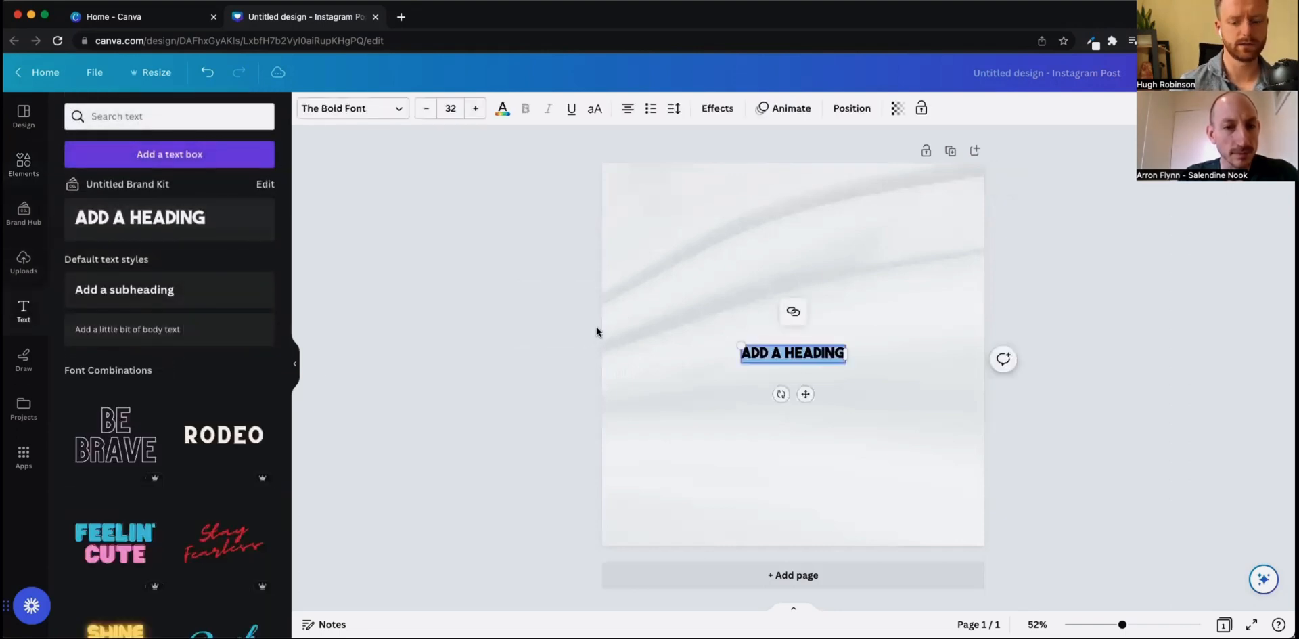
type("GET YOUR")
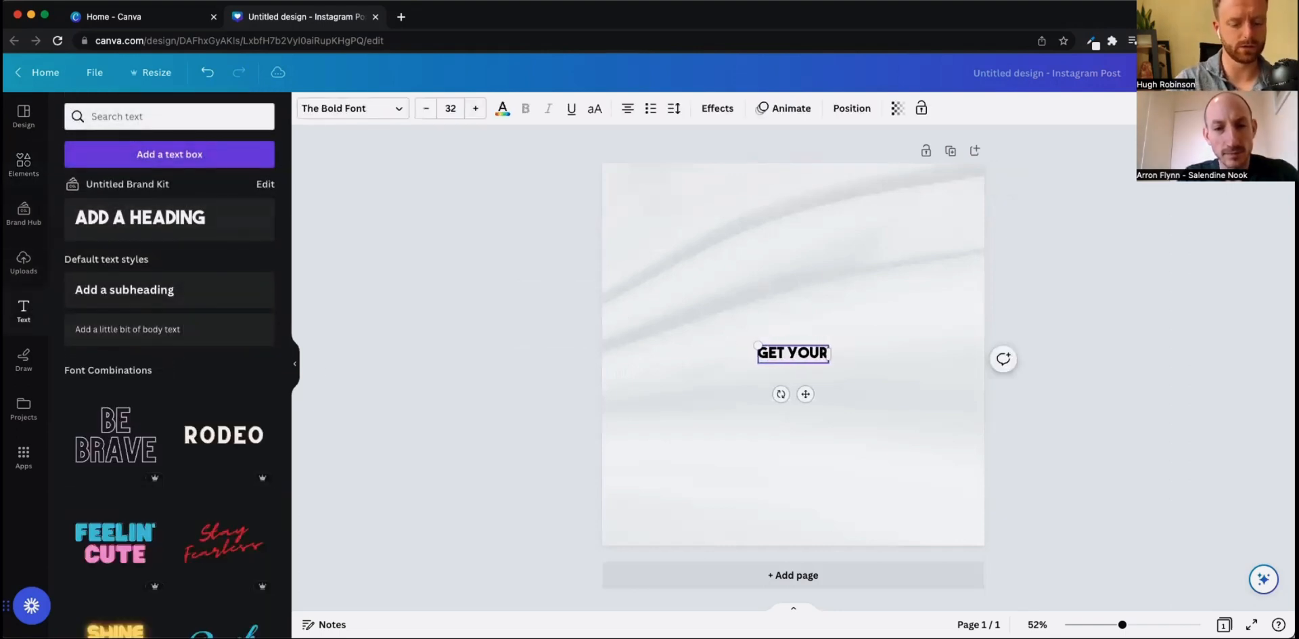
type(" CHILD TUTO")
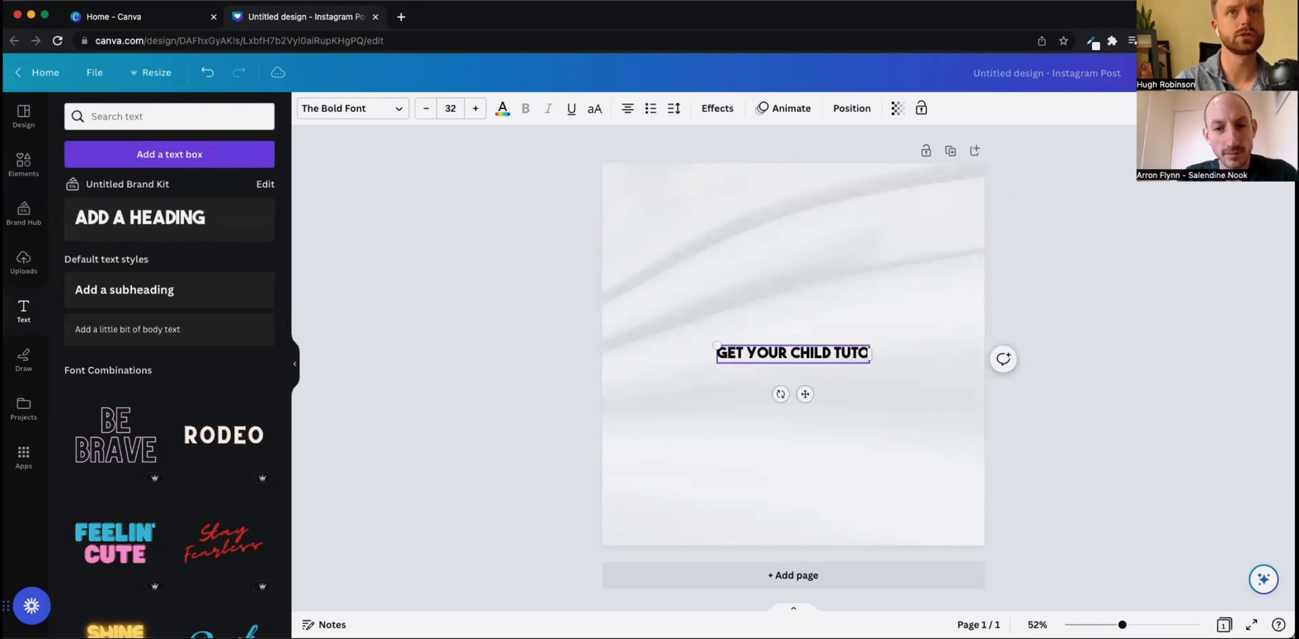
type("RED")
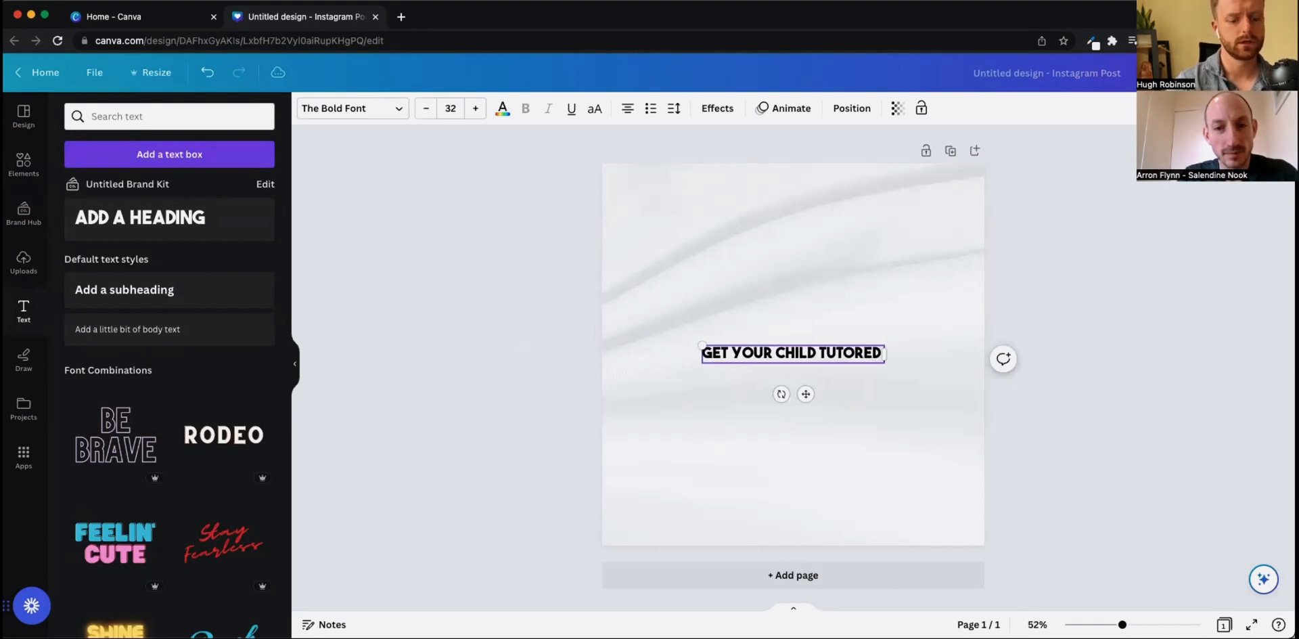
type(" TO HIT")
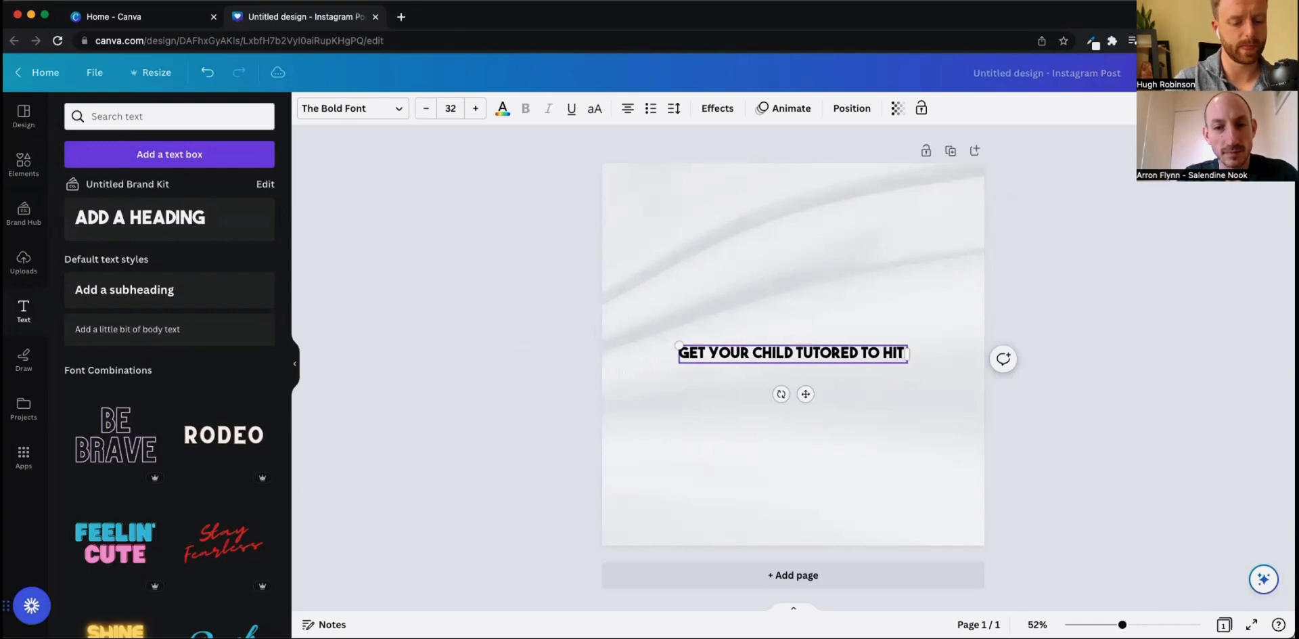
type(" A")
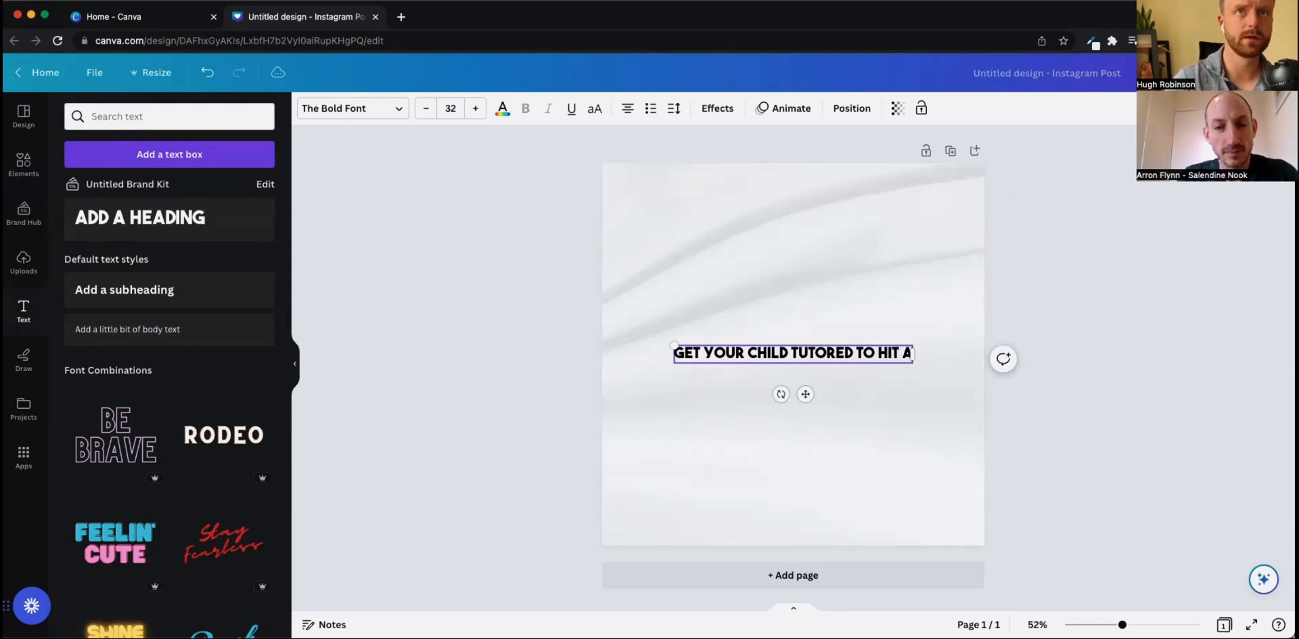
type(" GRADES OR")
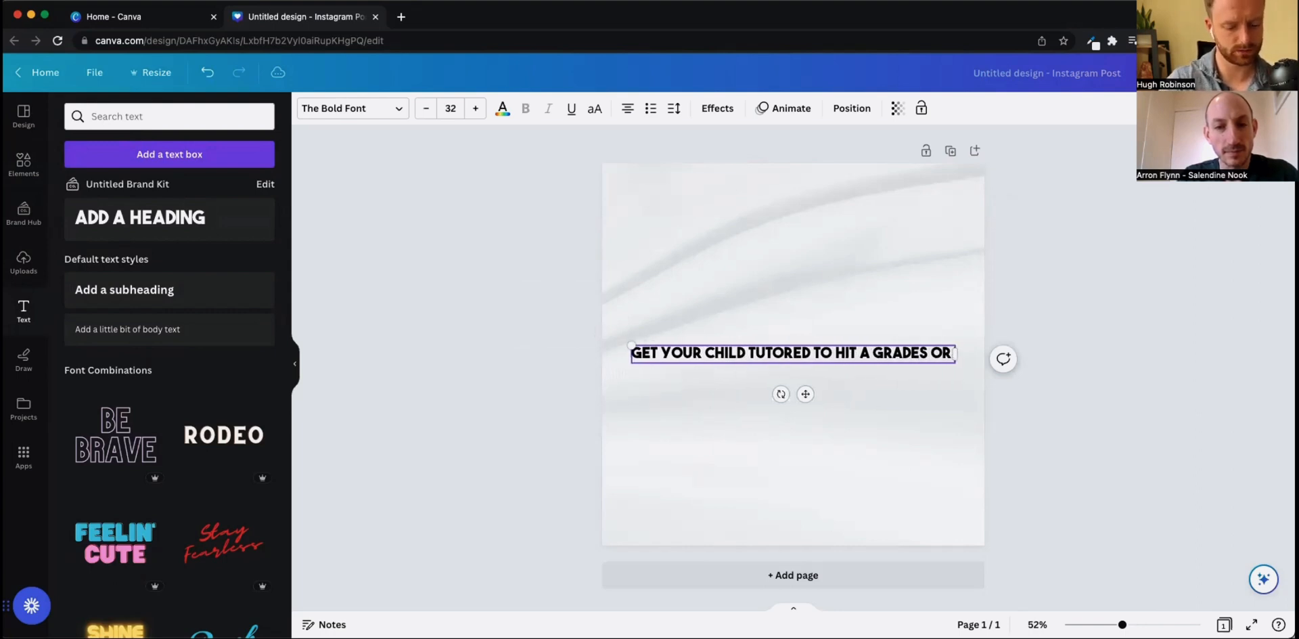
type(" HIGH IN MATHS")
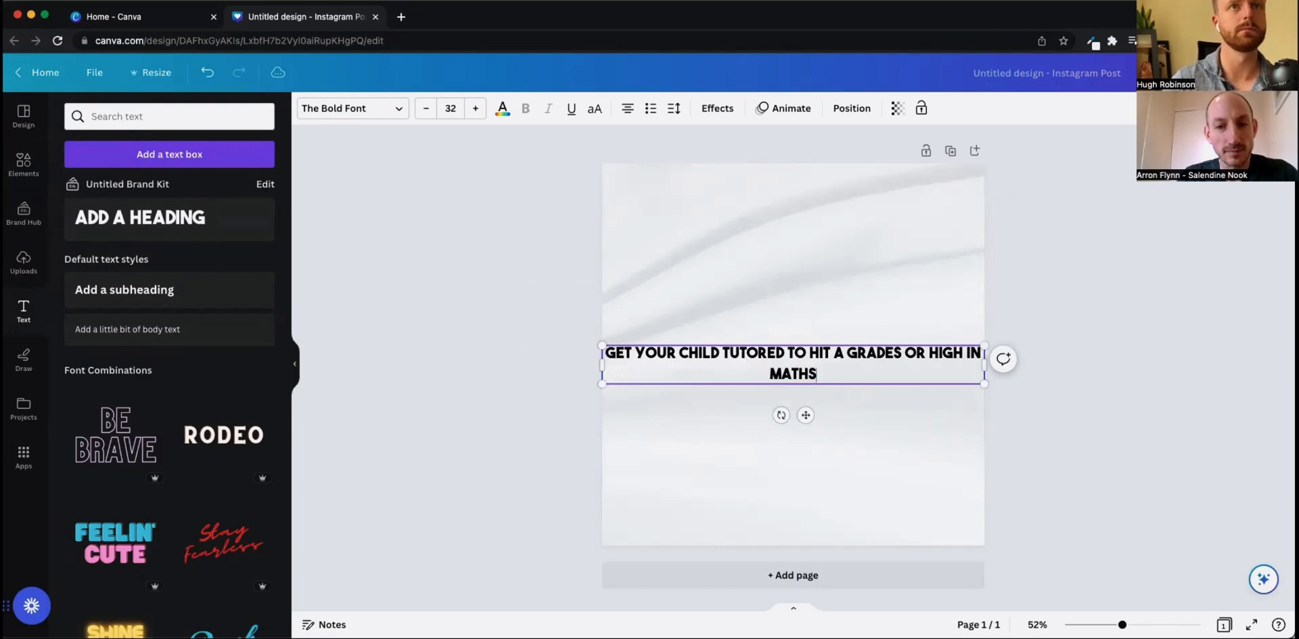
- Narrow the heading's text box on both sides to leave page margins and set its font size to 90
left_click_drag(601, 364, 625, 364)
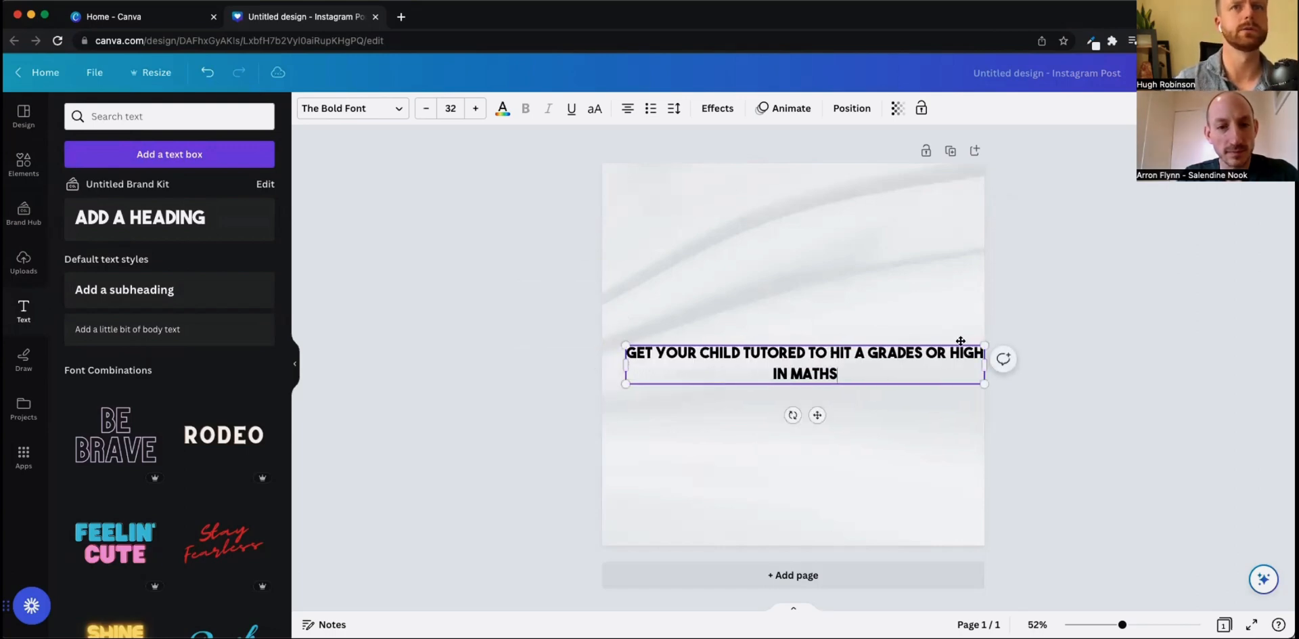
left_click_drag(984, 363, 957, 369)
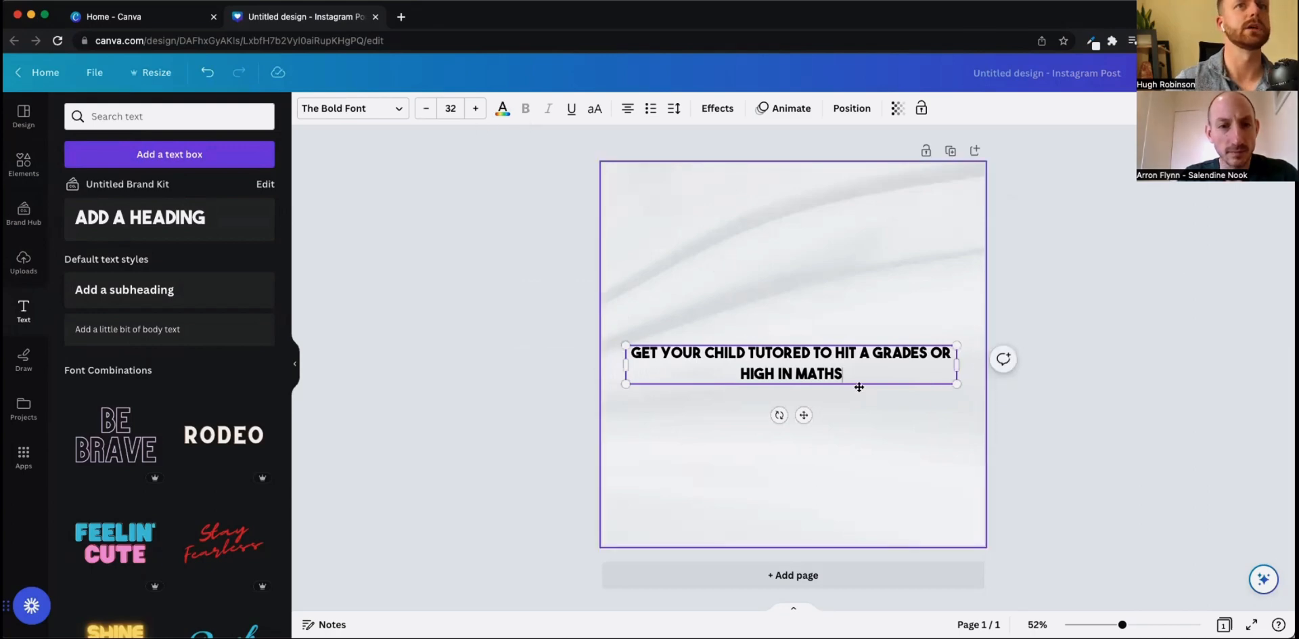
left_click(452, 109)
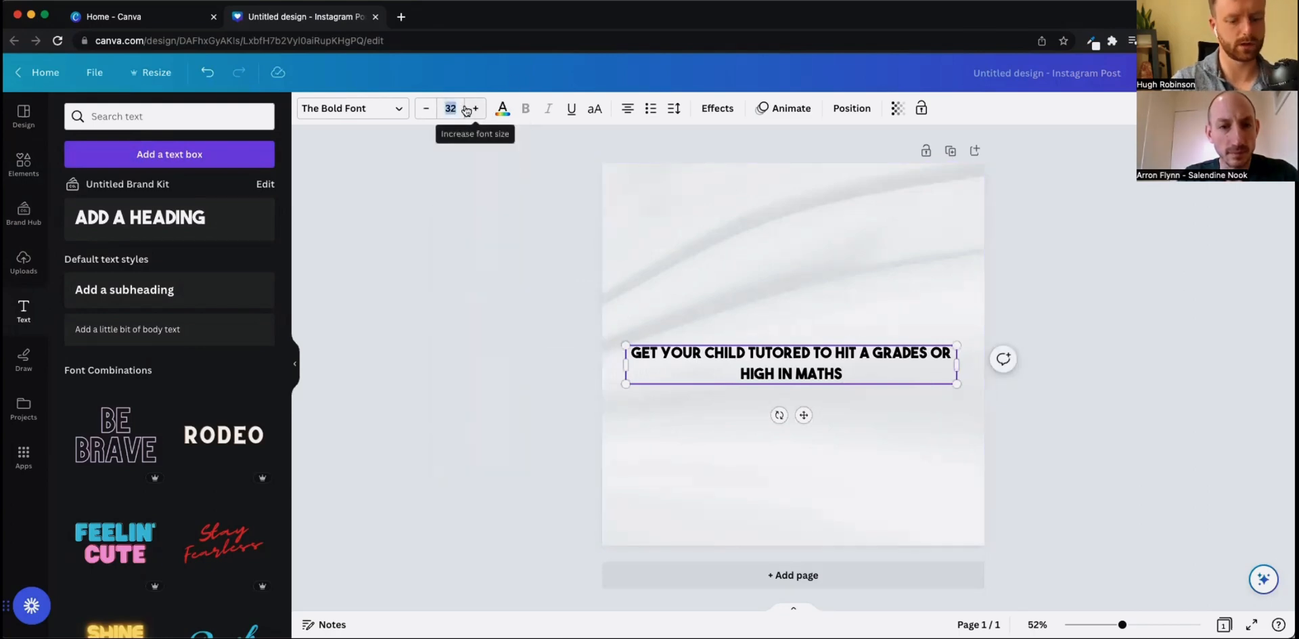
type("120")
key("Return")
left_click(450, 108)
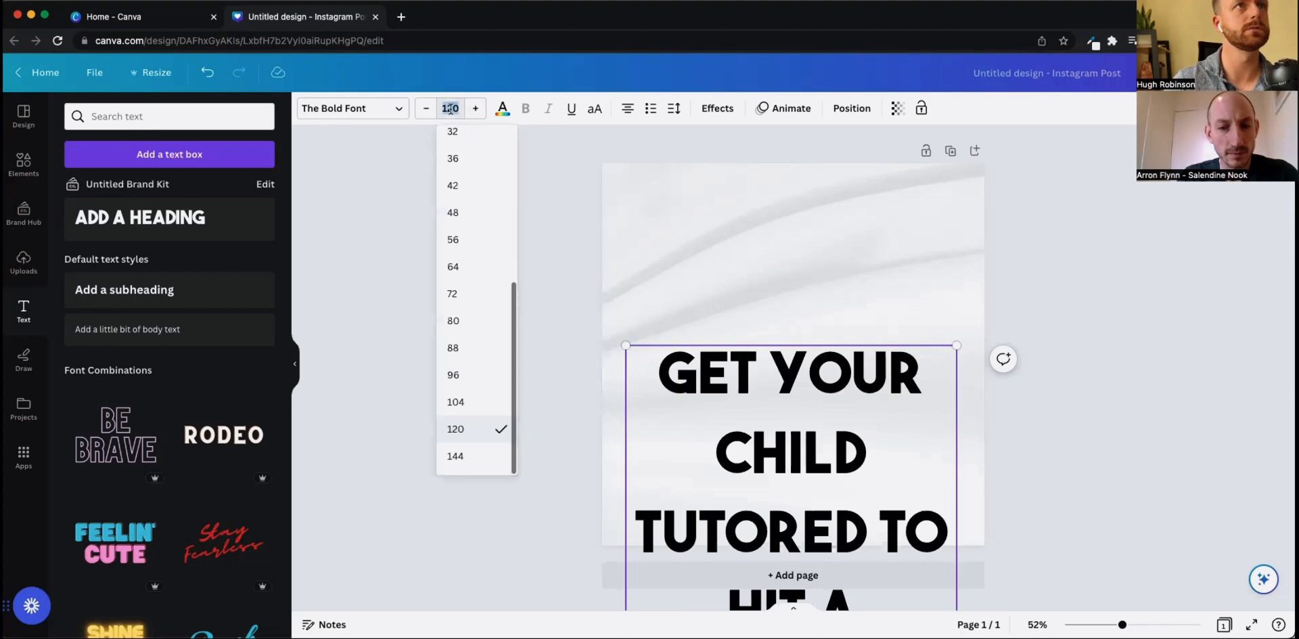
type("90")
key("Return")
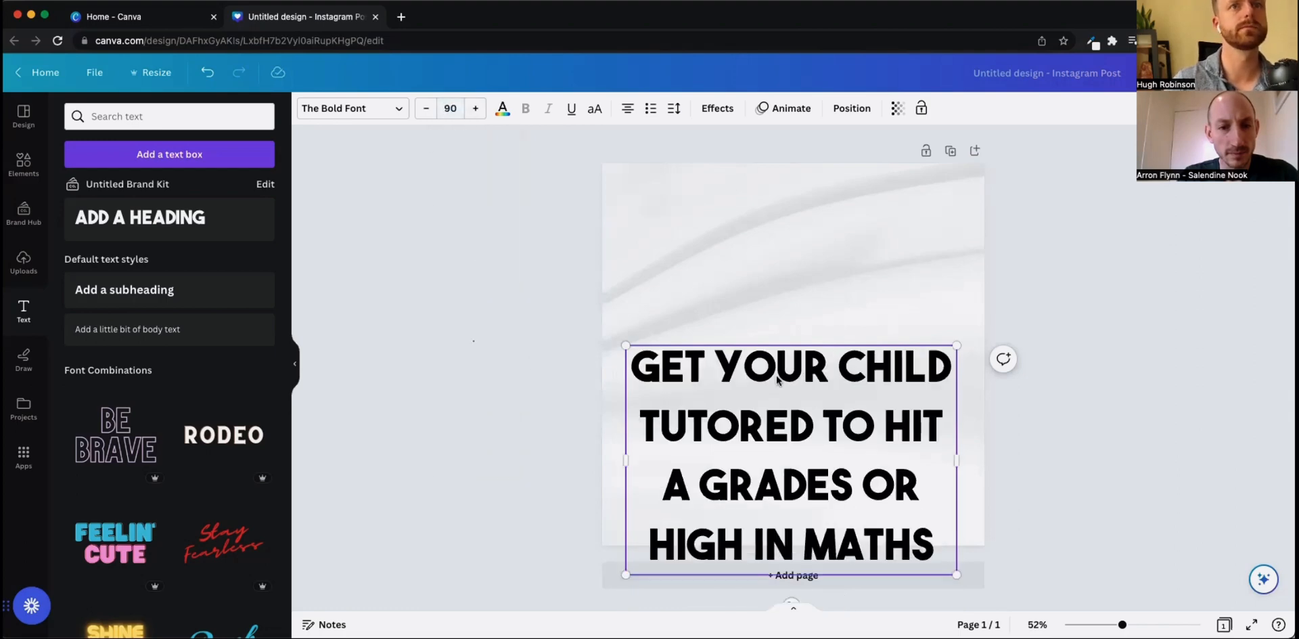
- Start a new line before "OR" in the heading and move the text up to centre it on the page
left_click(509, 390)
left_click_drag(830, 435, 833, 373)
double_click(864, 378)
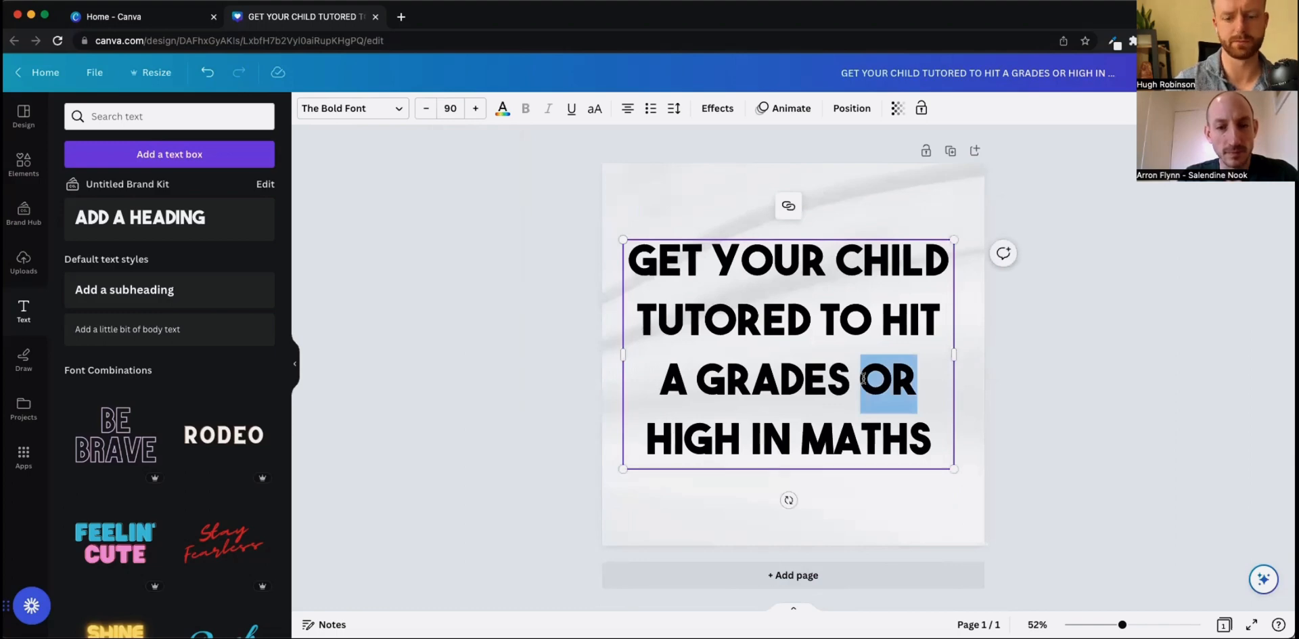
left_click(863, 379)
key("BackSpace")
key("Return")
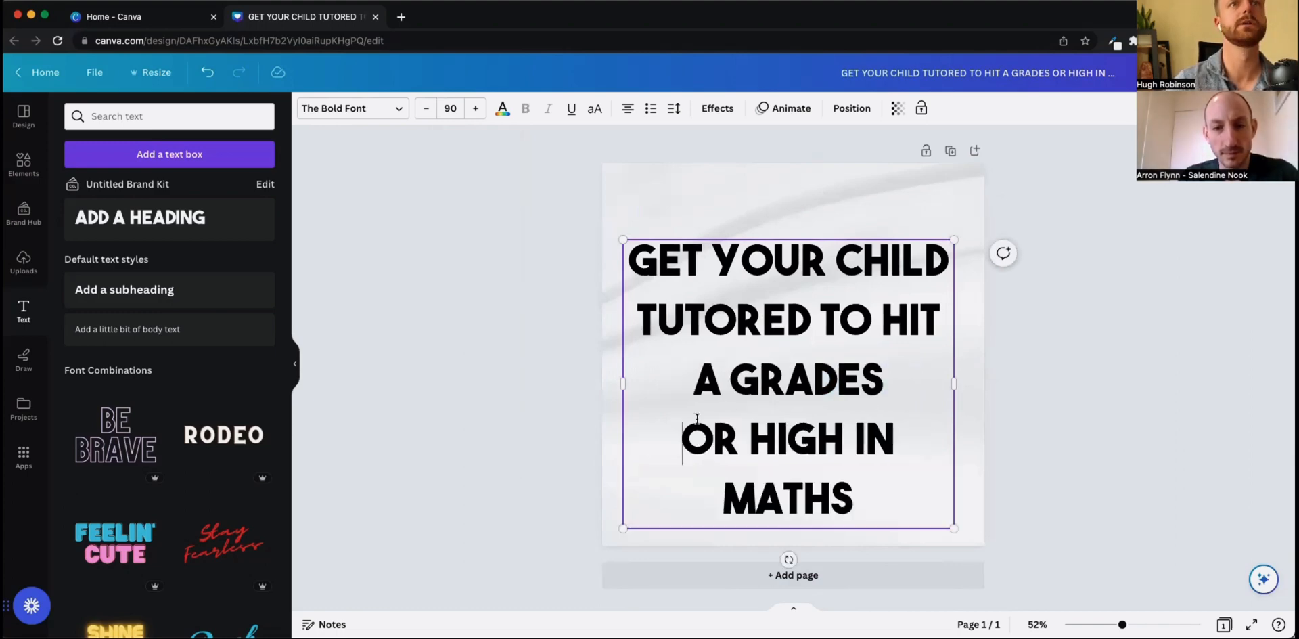
left_click(506, 331)
left_click_drag(821, 391, 820, 360)
left_click(525, 399)
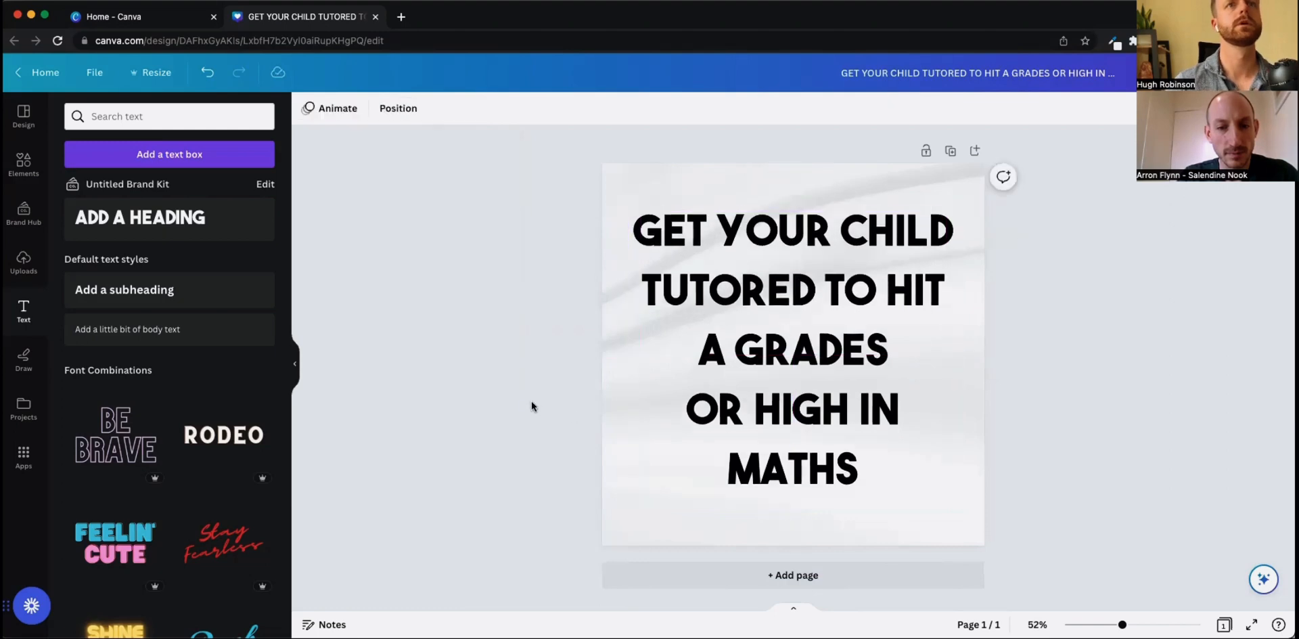
- Colour the heading line "A GRADES" with the brand kit's orange
left_click(747, 414)
triple_click(736, 365)
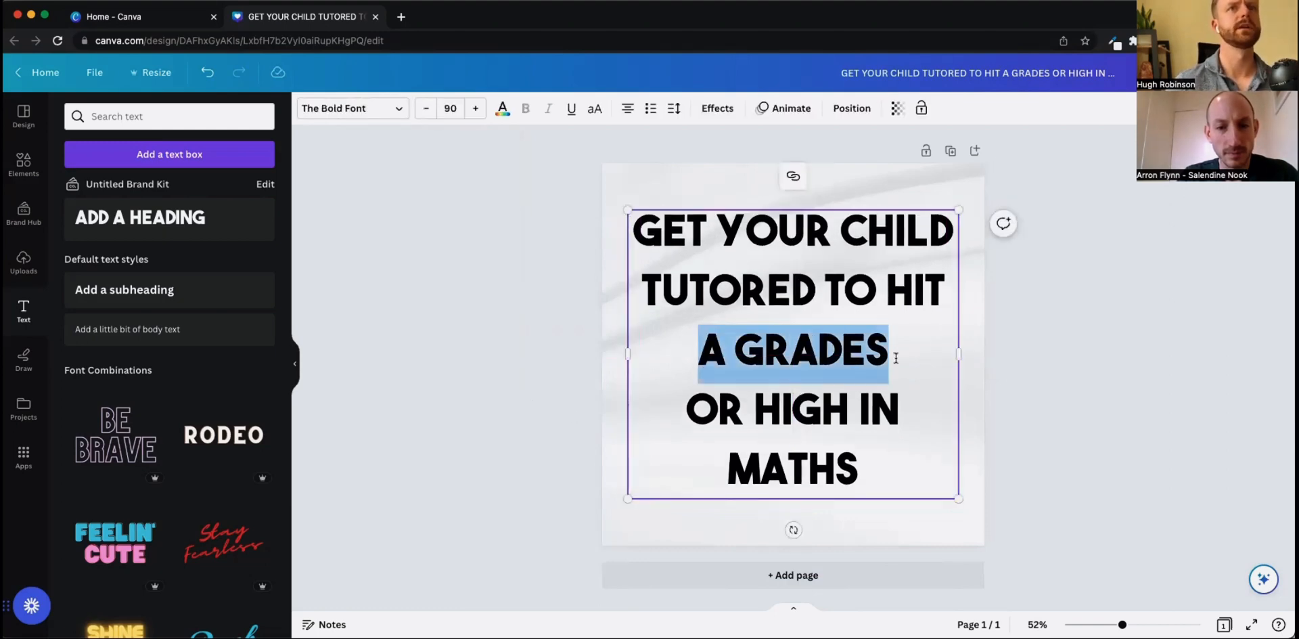
left_click(500, 108)
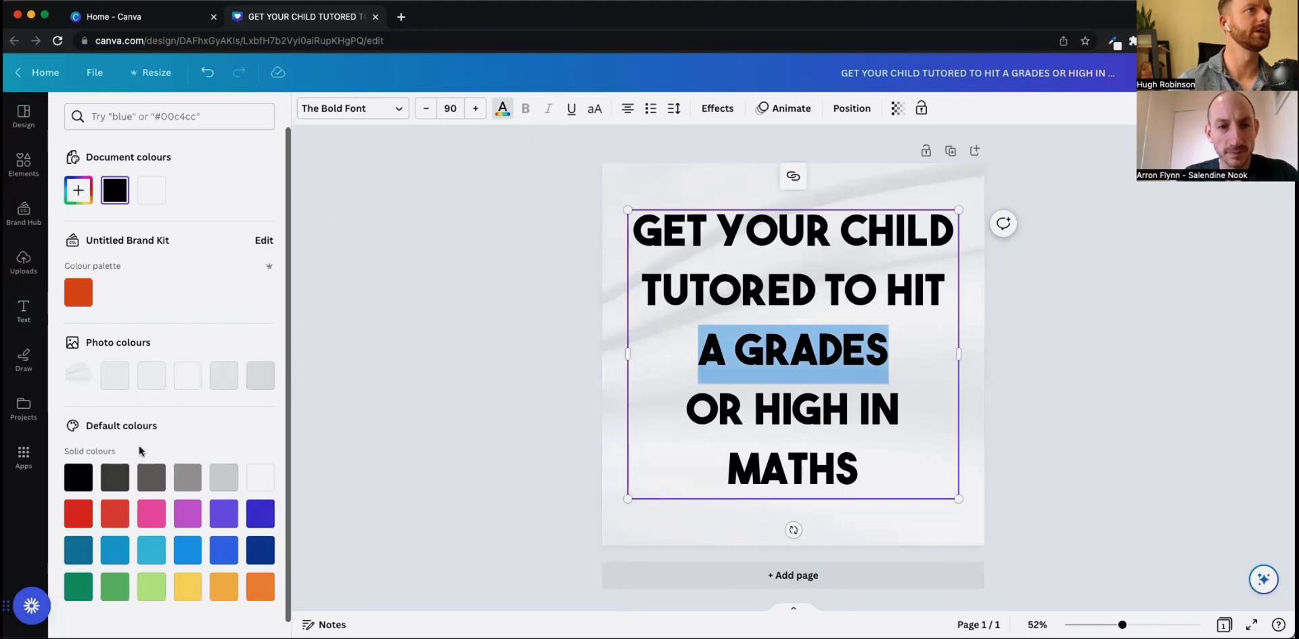
left_click(80, 291)
left_click(513, 345)
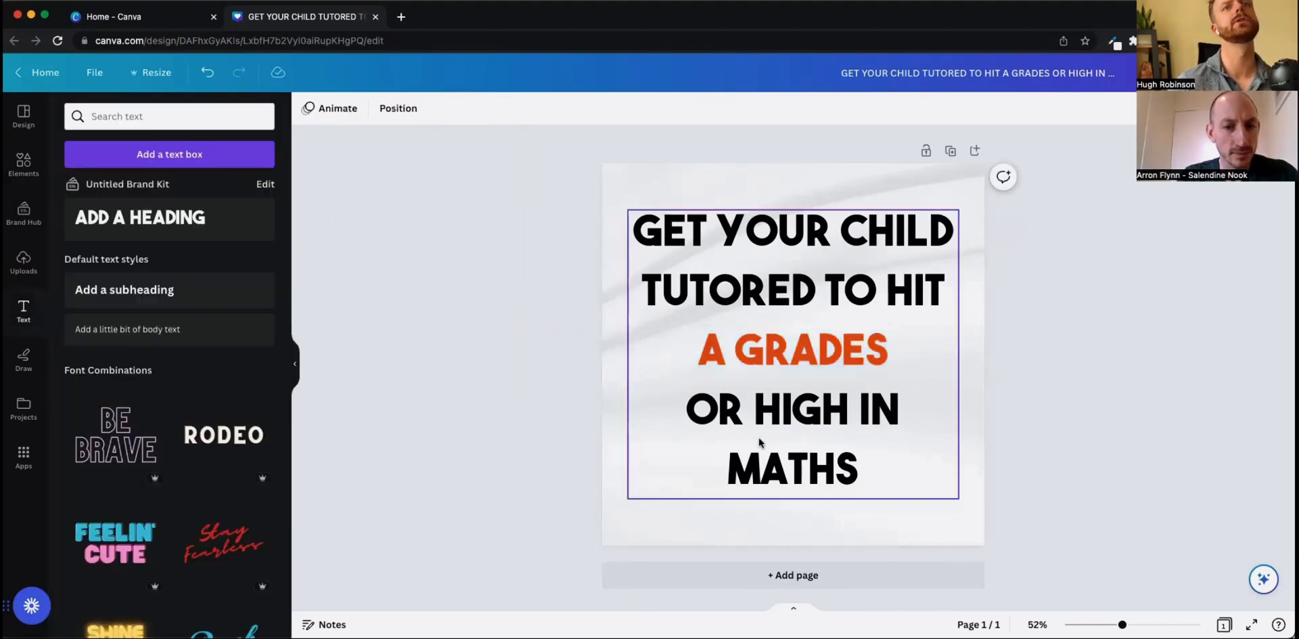
- Colour the word "MATHS" in the heading solid red and move the whole heading down slightly on the page
left_click(863, 466)
double_click(864, 467)
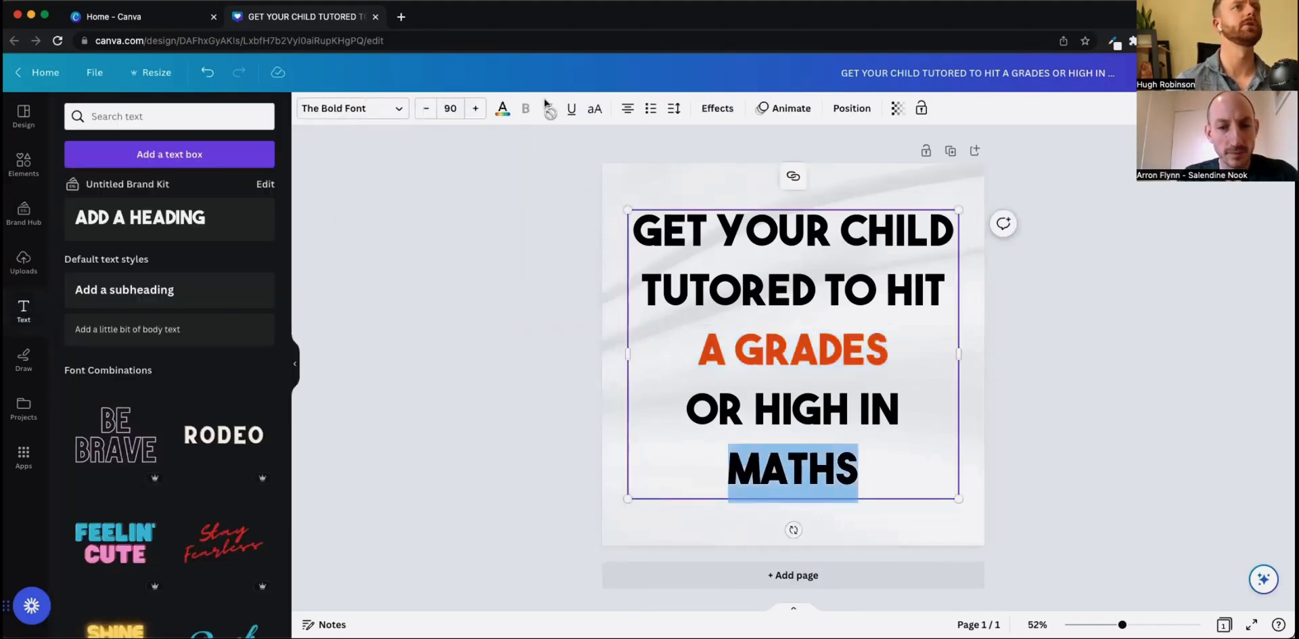
left_click(502, 109)
left_click(152, 512)
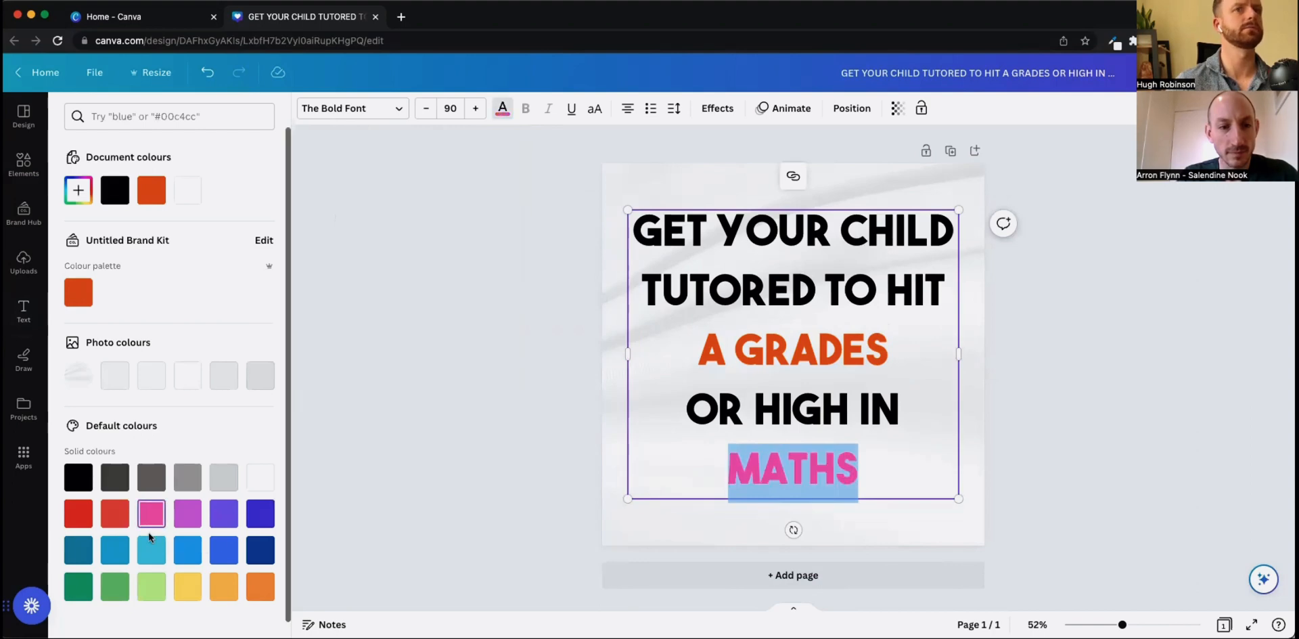
left_click(83, 519)
left_click(421, 427)
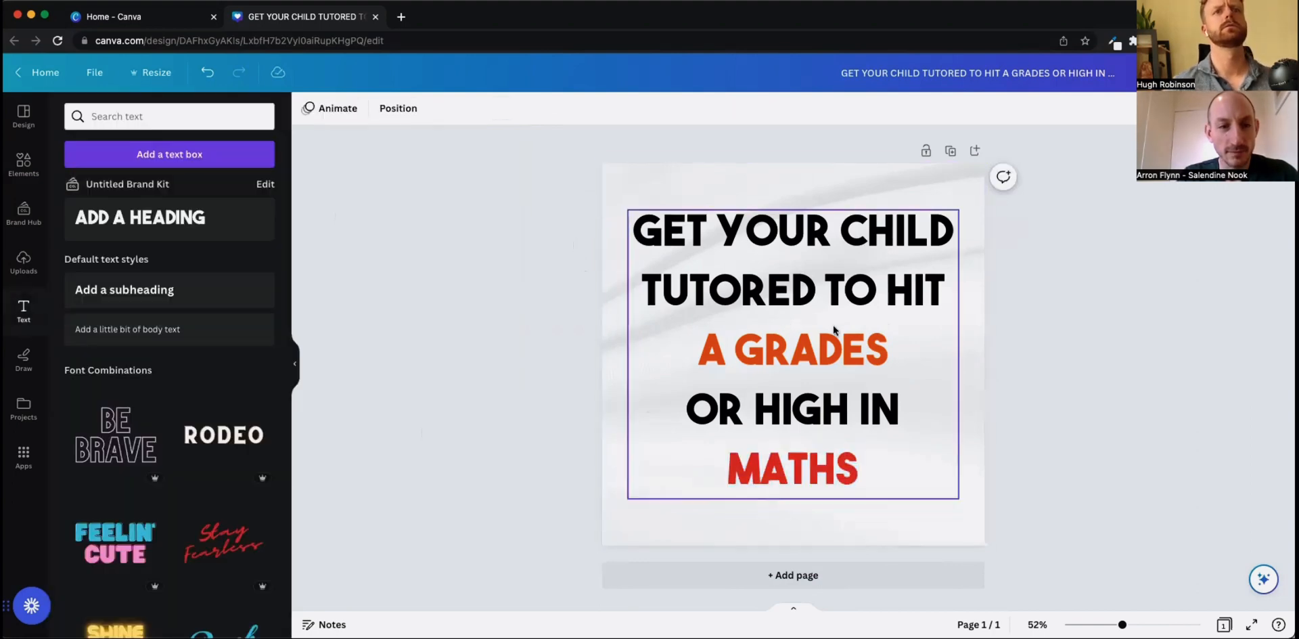
left_click_drag(833, 327, 820, 336)
left_click(544, 322)
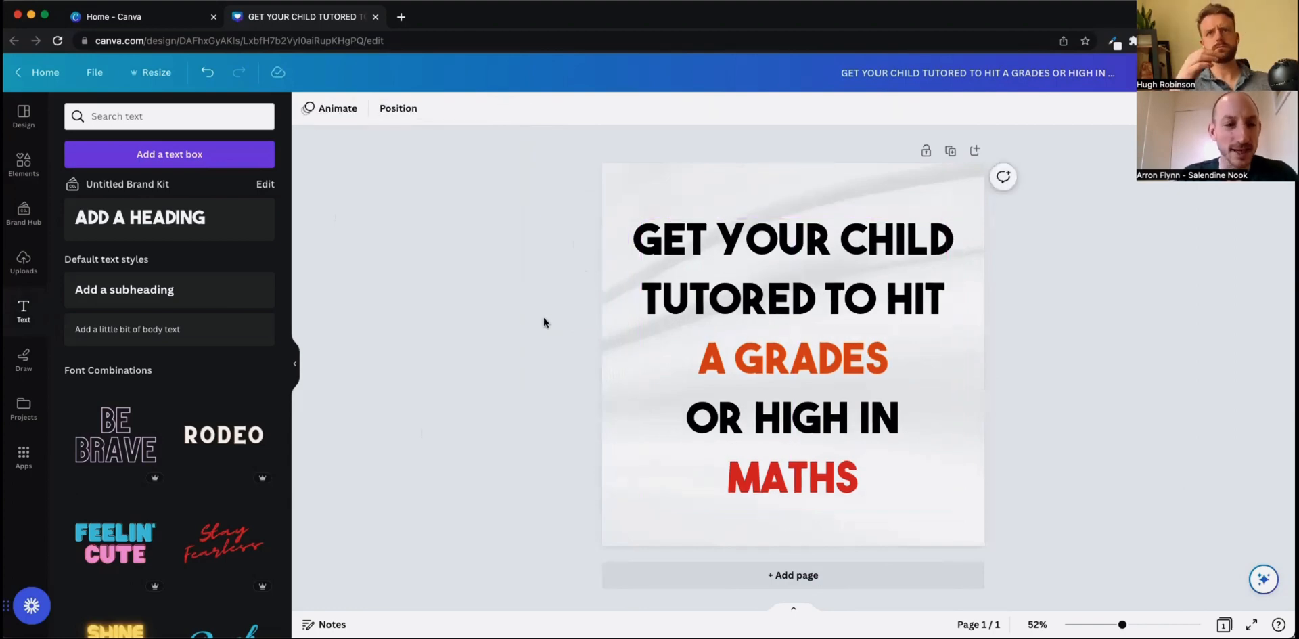